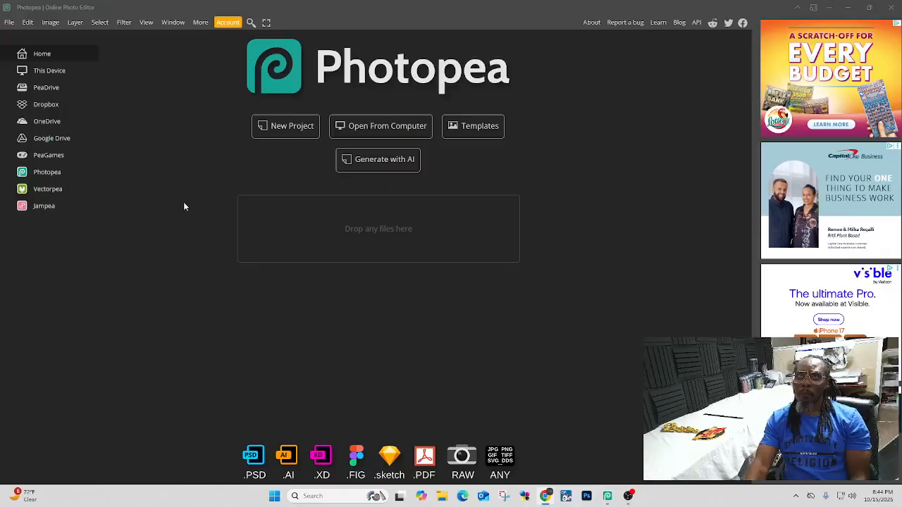
Step: Start a new project and browse the size presets to the photo formats
{"action": "left_click", "coordinate": [278, 133]}
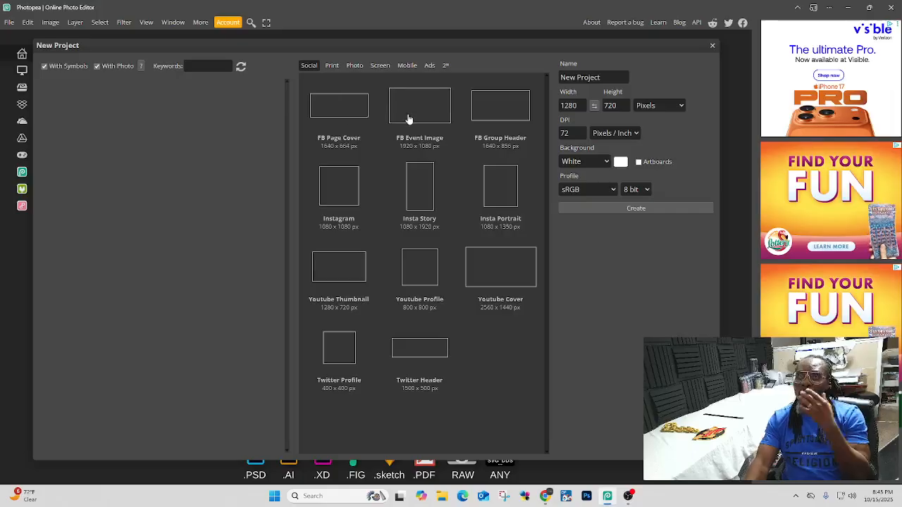
{"action": "left_click", "coordinate": [330, 65]}
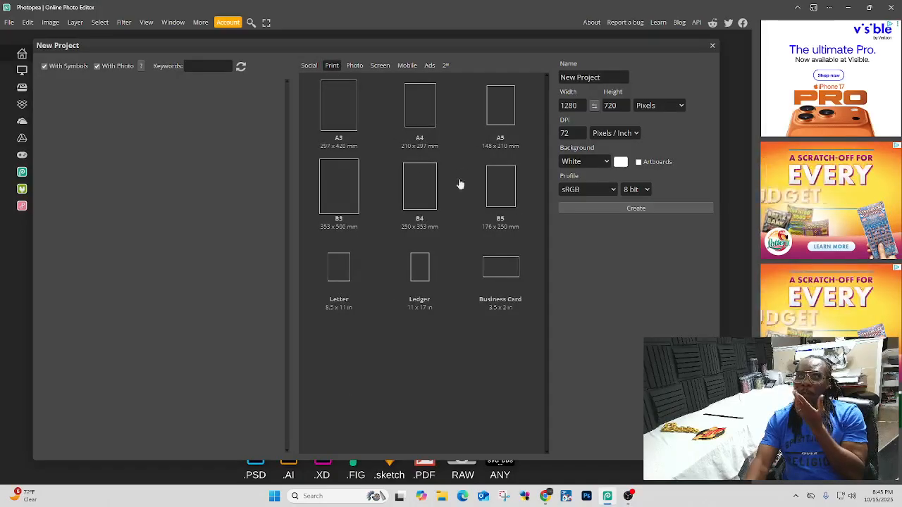
{"action": "left_click", "coordinate": [375, 68]}
{"action": "left_click", "coordinate": [355, 66]}
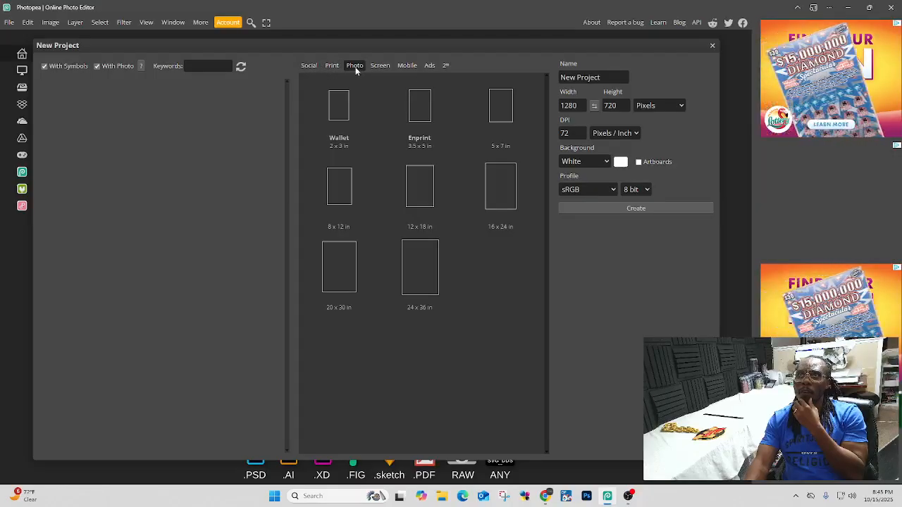
Step: Choose the 24 x 36 in photo preset and switch its dimensions to inches
{"action": "left_click", "coordinate": [423, 275]}
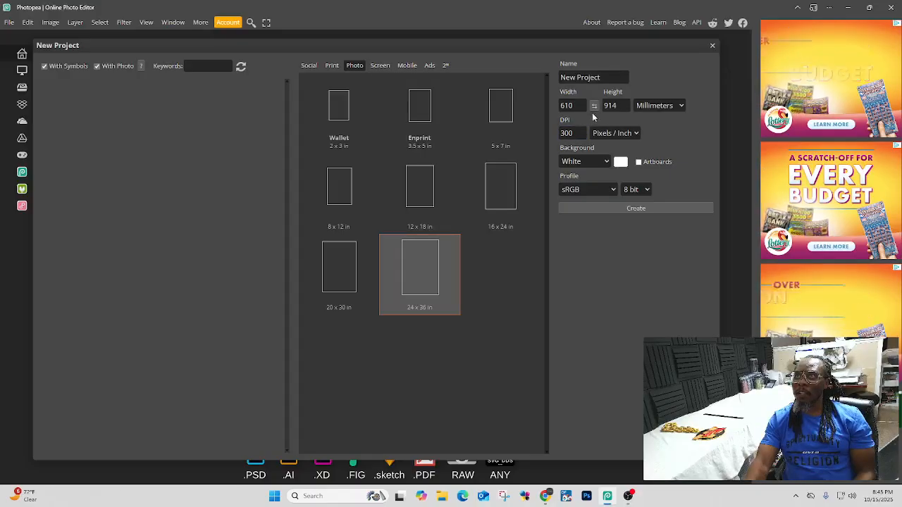
{"action": "left_click", "coordinate": [642, 107]}
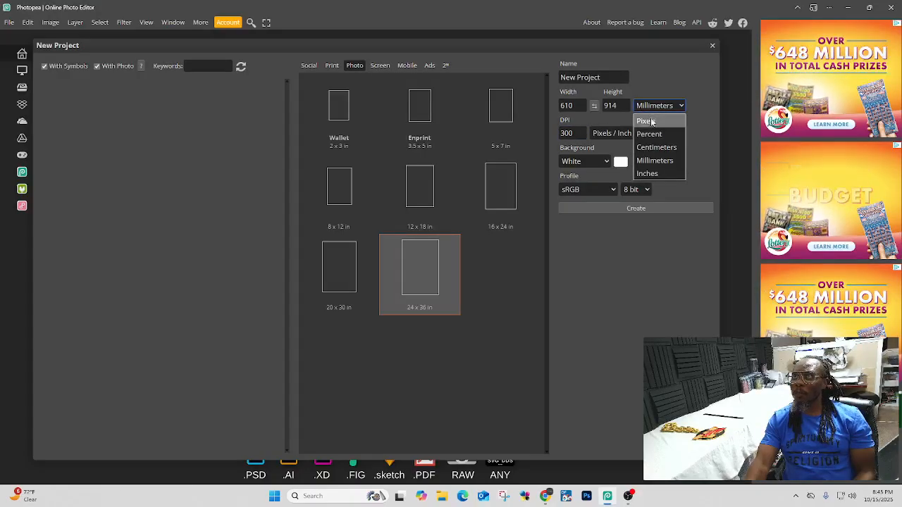
{"action": "left_click", "coordinate": [648, 173]}
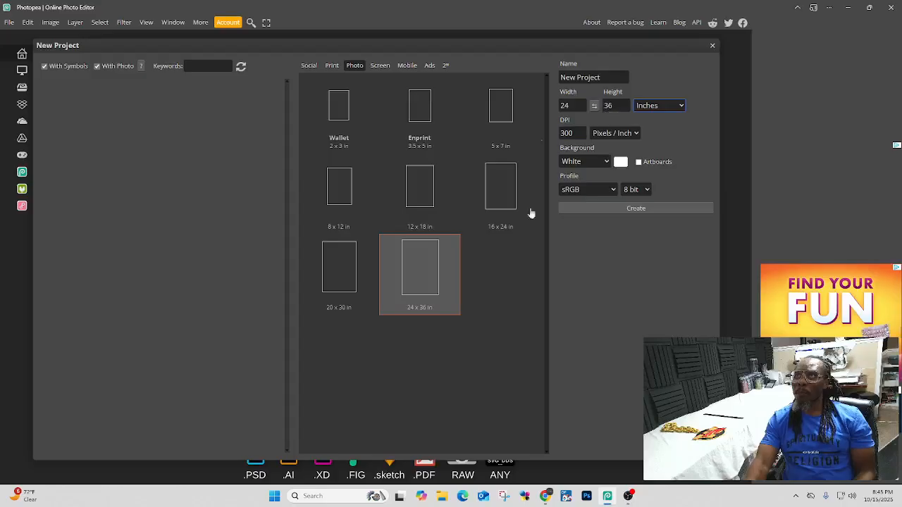
Step: Choose the 16 x 24 in photo preset, switch to inches and set the size to 22 wide by 16 high
{"action": "left_click", "coordinate": [498, 189]}
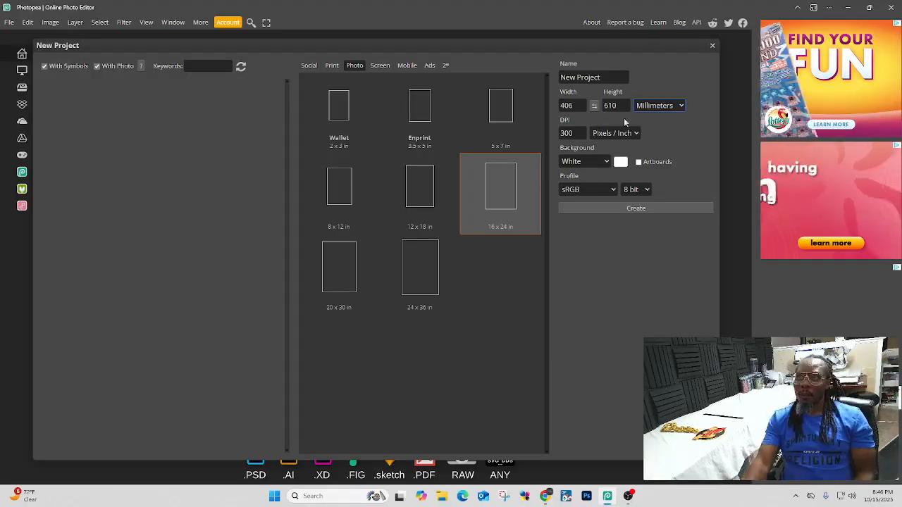
{"action": "left_click", "coordinate": [652, 106]}
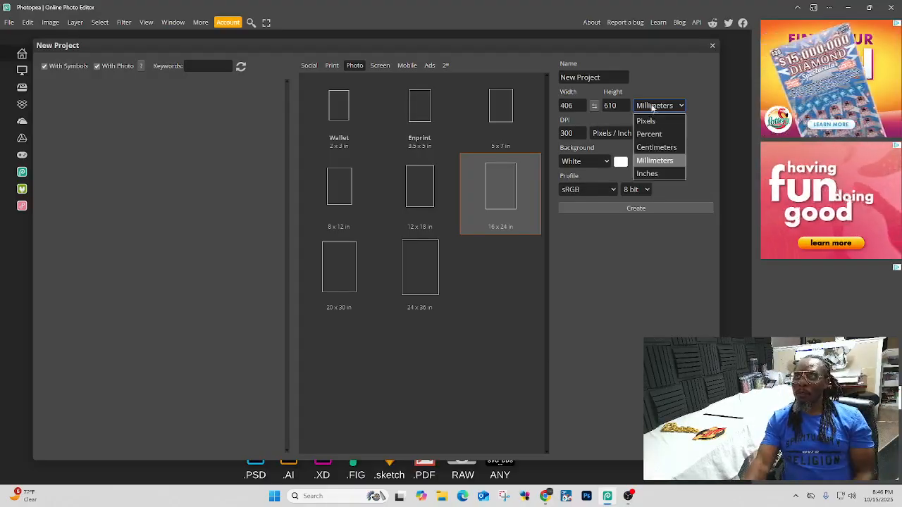
{"action": "left_click", "coordinate": [654, 172]}
{"action": "left_click_drag", "start_coordinate": [569, 106], "coordinate": [553, 107]}
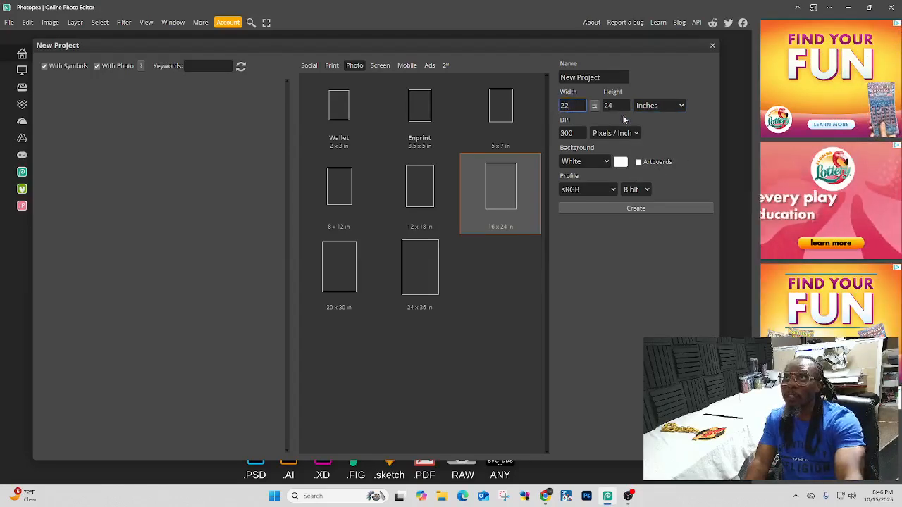
{"action": "key", "text": "Tab"}
{"action": "type", "text": "1"}
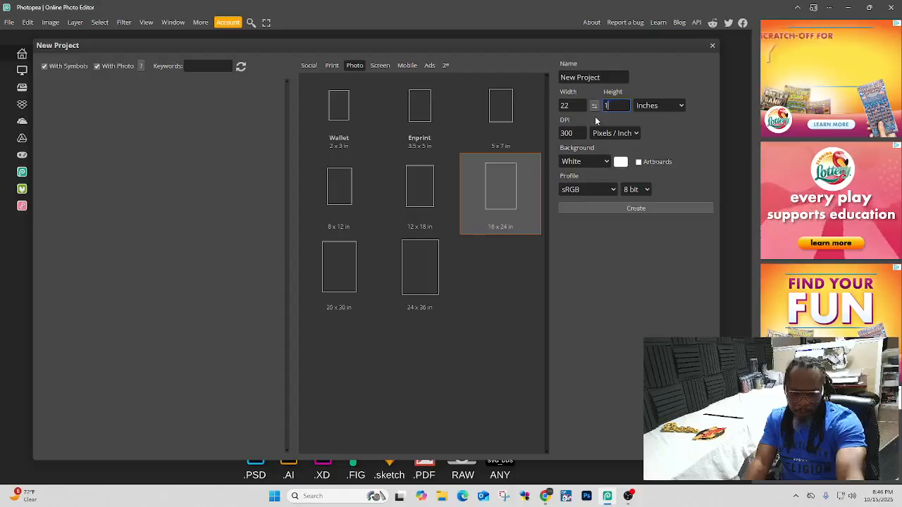
{"action": "type", "text": "6"}
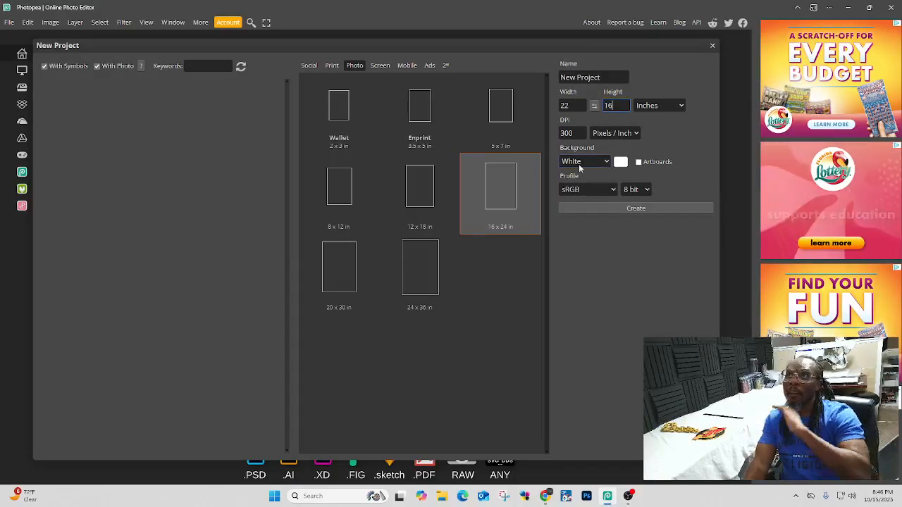
Step: Make the new project's background transparent and select the sRGB colour profile
{"action": "left_click", "coordinate": [578, 164]}
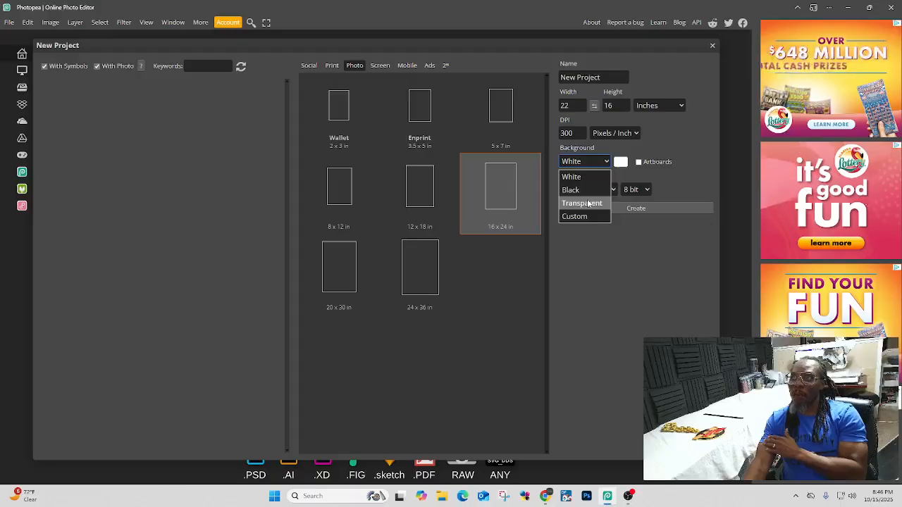
{"action": "left_click", "coordinate": [610, 191]}
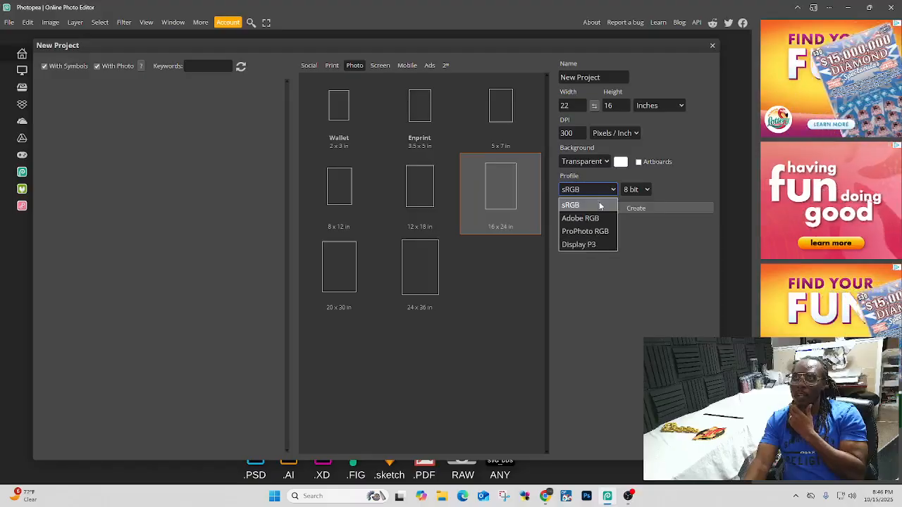
{"action": "left_click", "coordinate": [593, 204]}
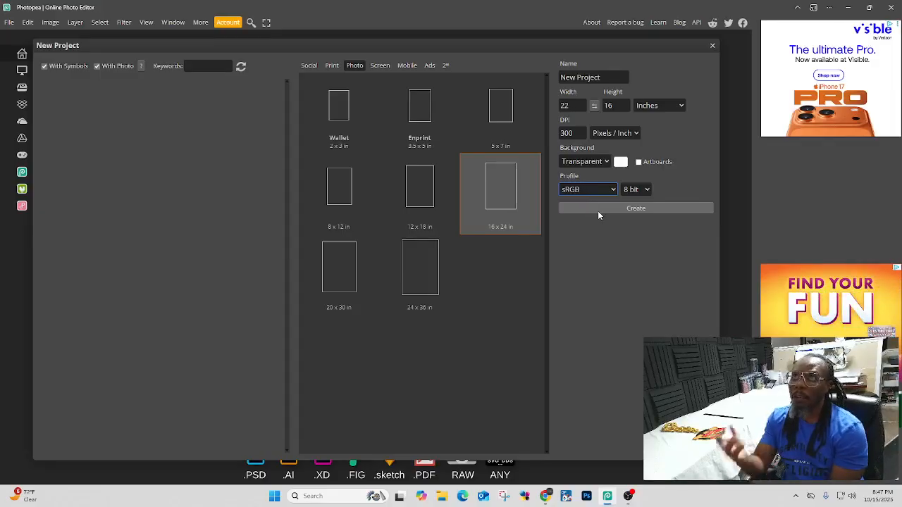
Step: Switch the new project's width and height units to pixels
{"action": "left_click", "coordinate": [606, 104]}
{"action": "left_click", "coordinate": [569, 105]}
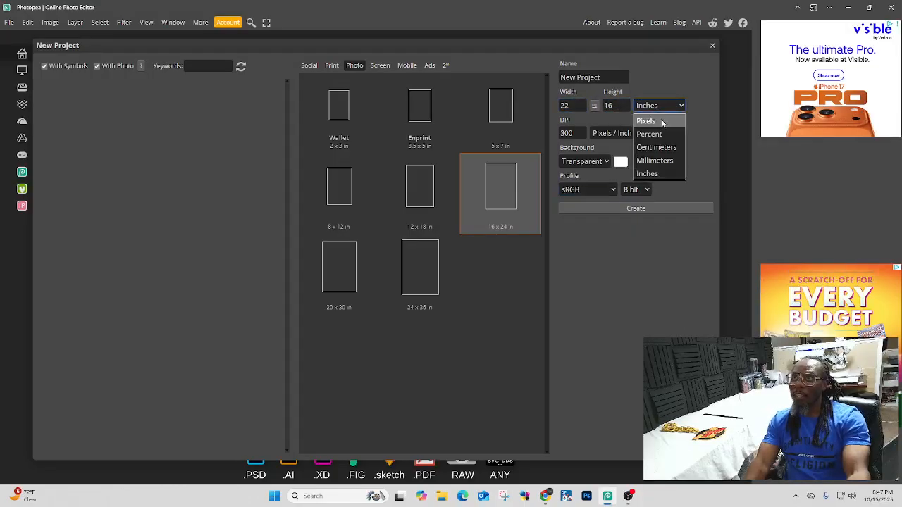
{"action": "left_click", "coordinate": [648, 121]}
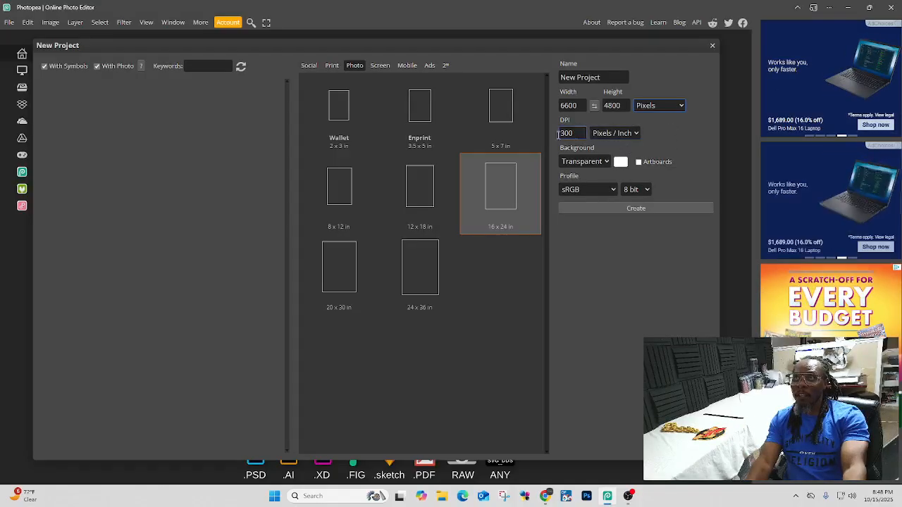
Step: Change the new project's resolution to 72 pixels per inch
{"action": "left_click", "coordinate": [572, 132]}
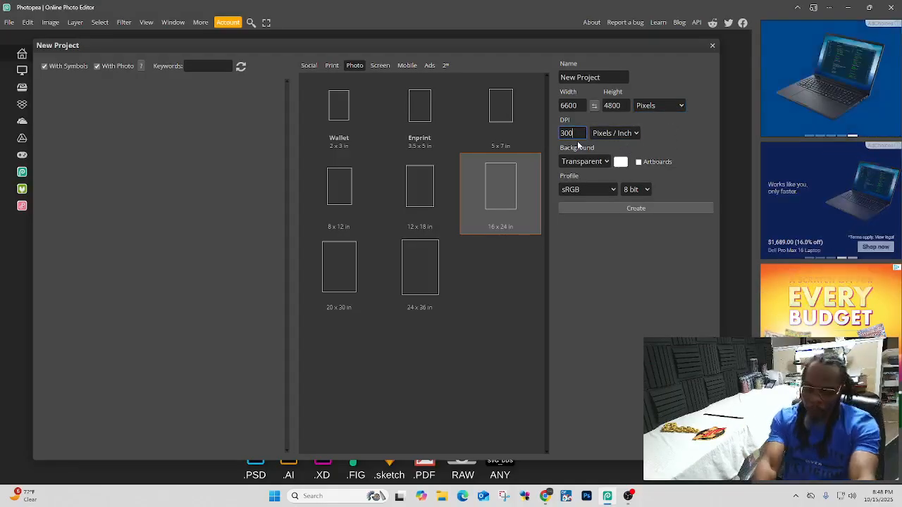
{"action": "key", "text": "BackSpace"}
{"action": "key", "text": "BackSpace"}
{"action": "type", "text": "72"}
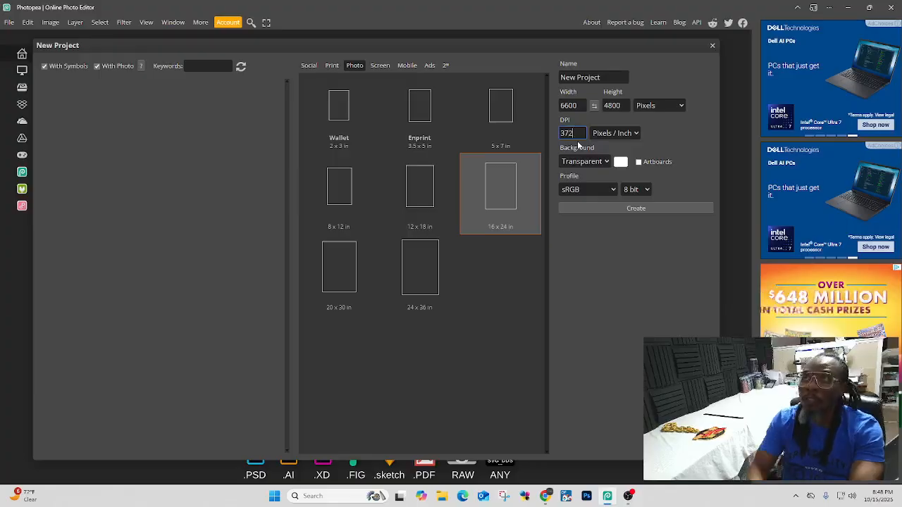
{"action": "left_click", "coordinate": [660, 134]}
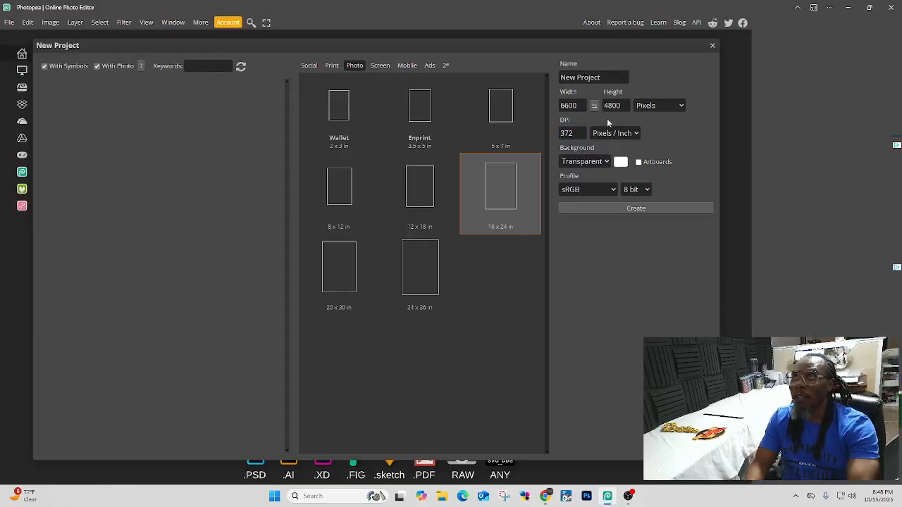
{"action": "left_click", "coordinate": [562, 133]}
{"action": "key", "text": "Delete"}
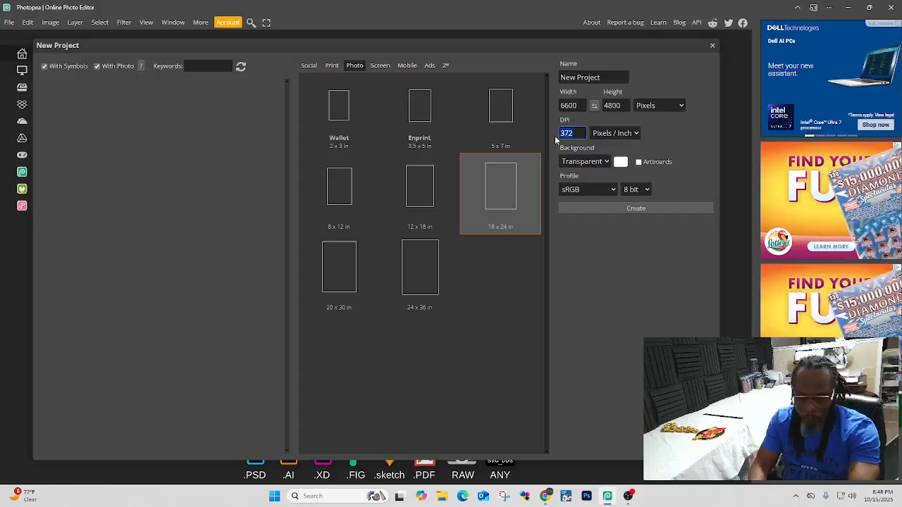
{"action": "left_click", "coordinate": [555, 138]}
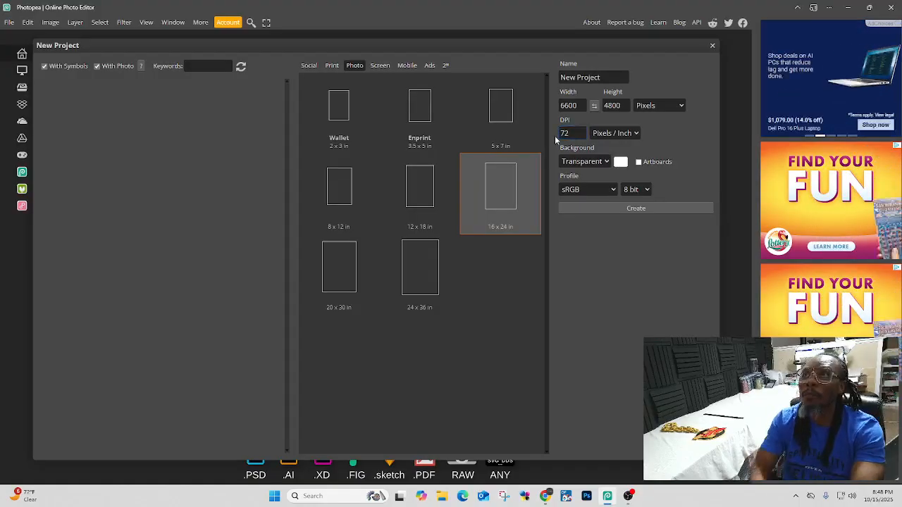
Step: Set the new project's resolution back to 300 pixels per inch and its dimensions to inches
{"action": "left_click", "coordinate": [647, 106]}
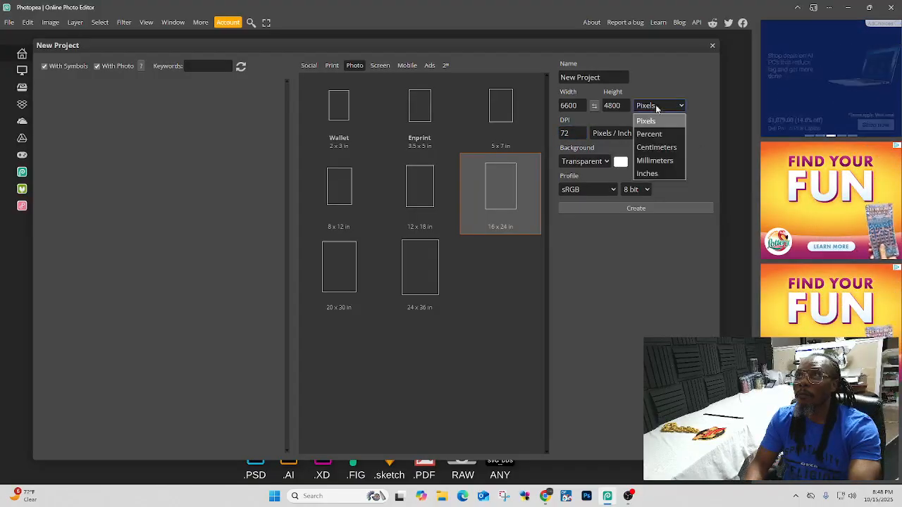
{"action": "left_click", "coordinate": [612, 114]}
{"action": "key", "text": "Tab"}
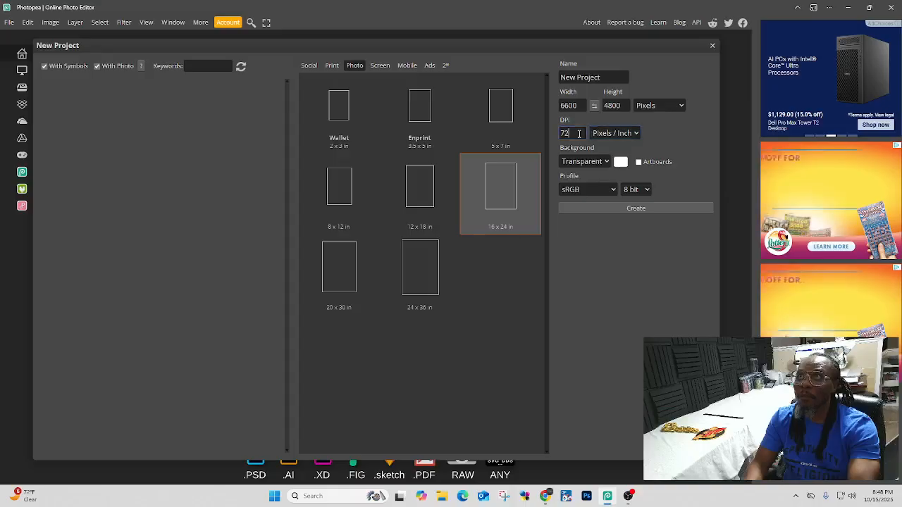
{"action": "type", "text": "300"}
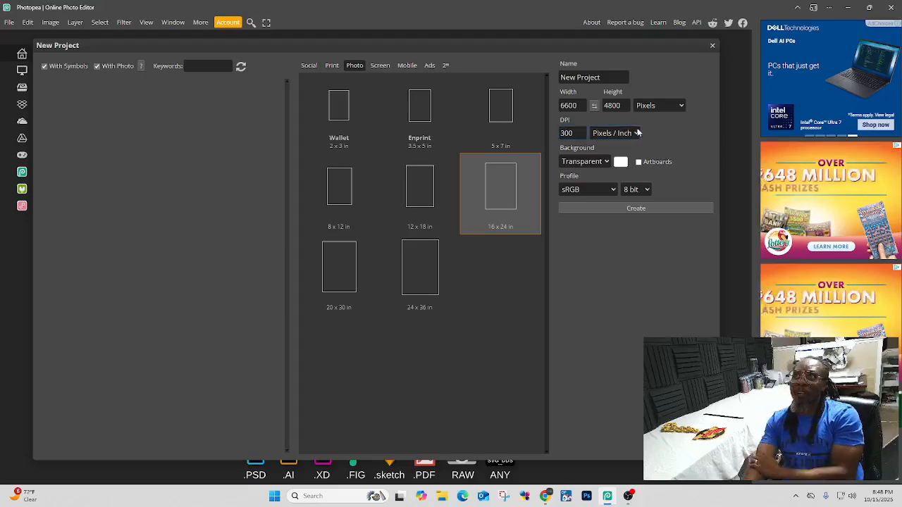
{"action": "left_click", "coordinate": [655, 107]}
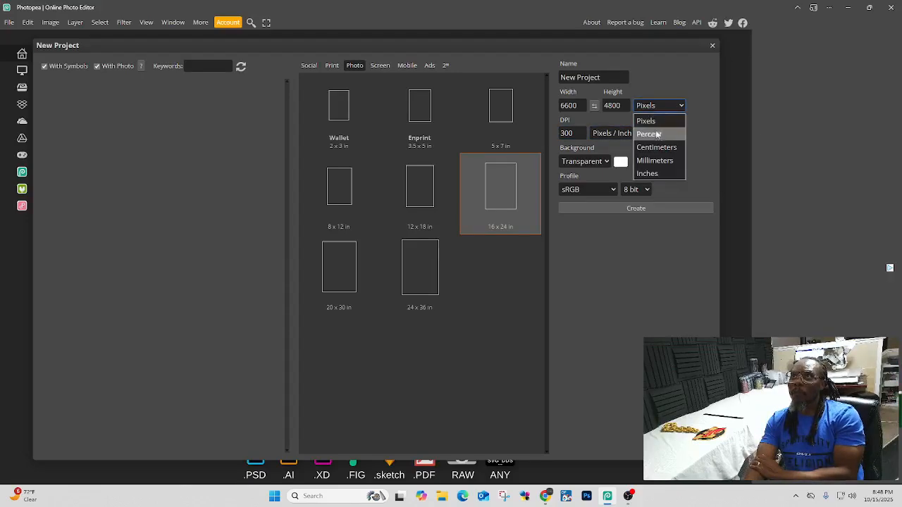
{"action": "left_click", "coordinate": [657, 175]}
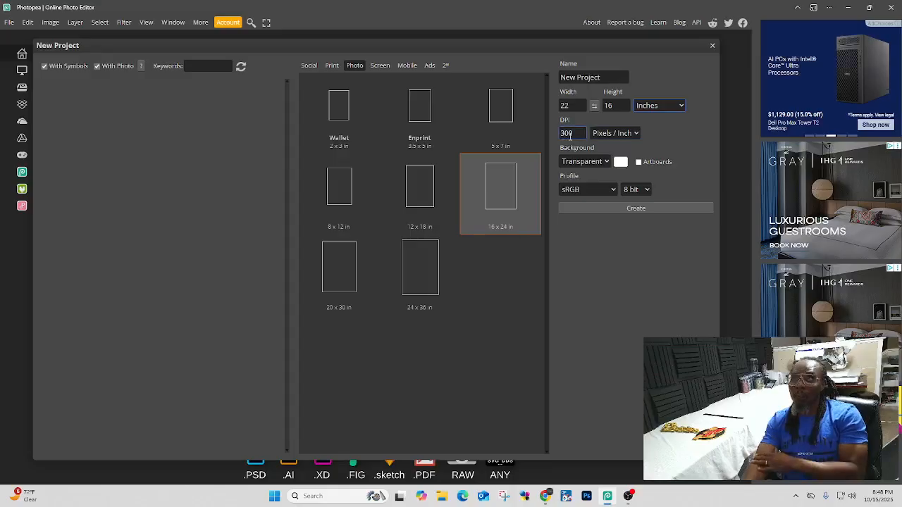
Step: Name the project Gangsheet and create it
{"action": "left_click", "coordinate": [604, 77]}
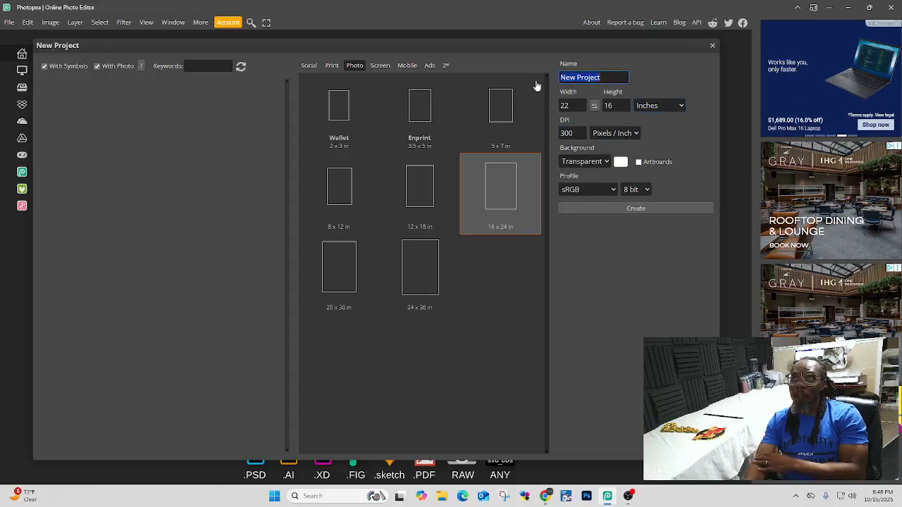
{"action": "type", "text": "Ga"}
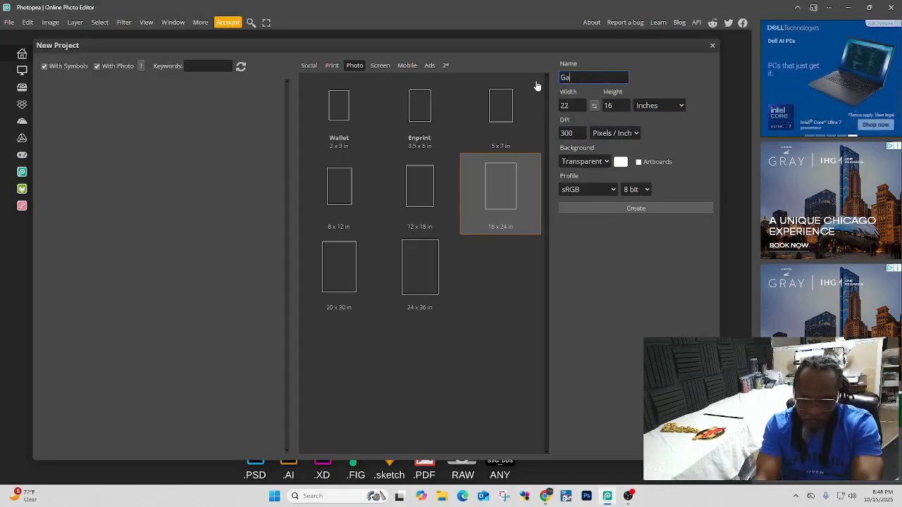
{"action": "type", "text": "ngsheet"}
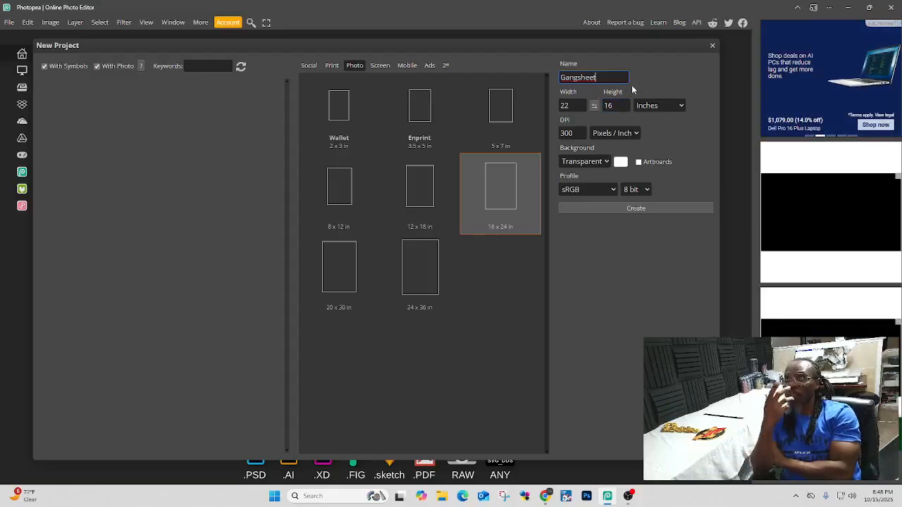
{"action": "left_click", "coordinate": [646, 210]}
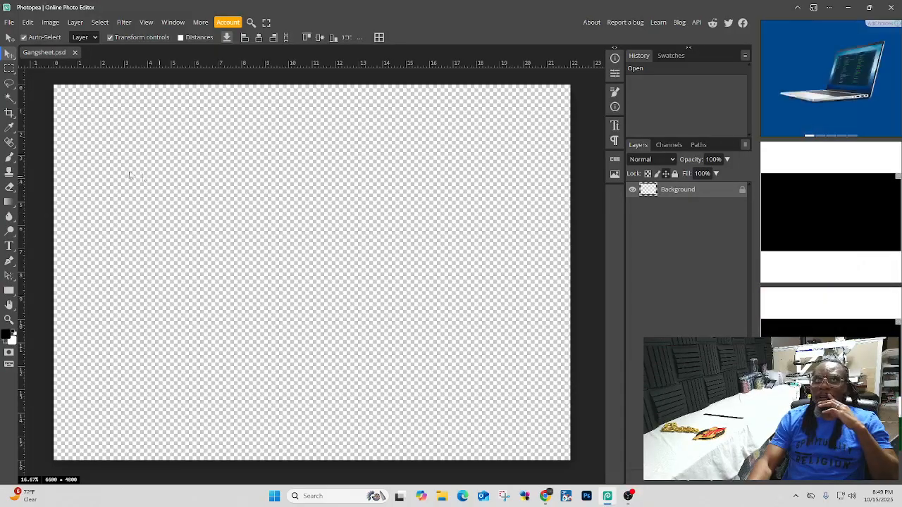
Step: Show the Gangsheet document's image size in inches and apply the Image Size settings
{"action": "left_click", "coordinate": [49, 24]}
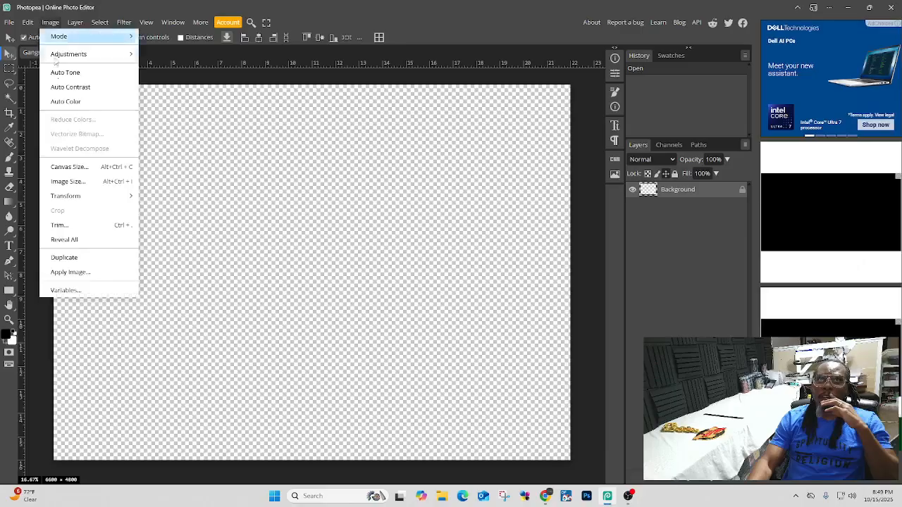
{"action": "left_click", "coordinate": [78, 182]}
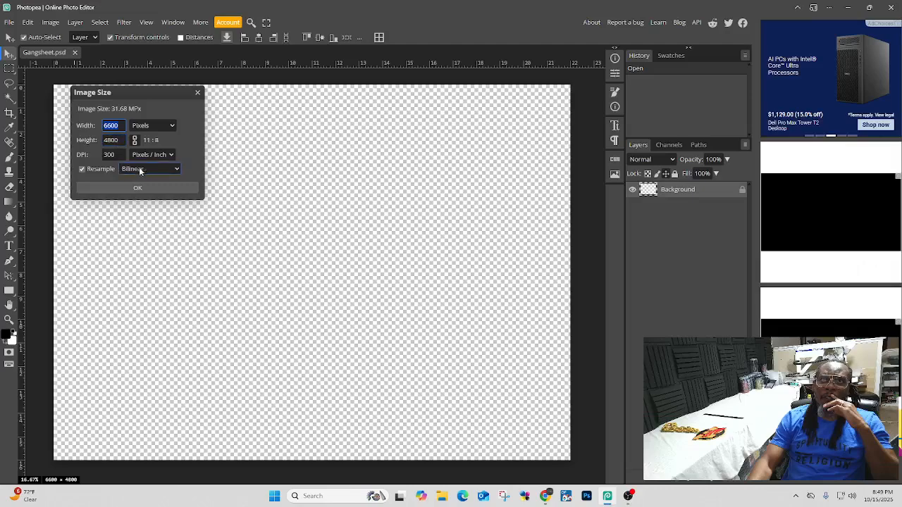
{"action": "left_click", "coordinate": [169, 126]}
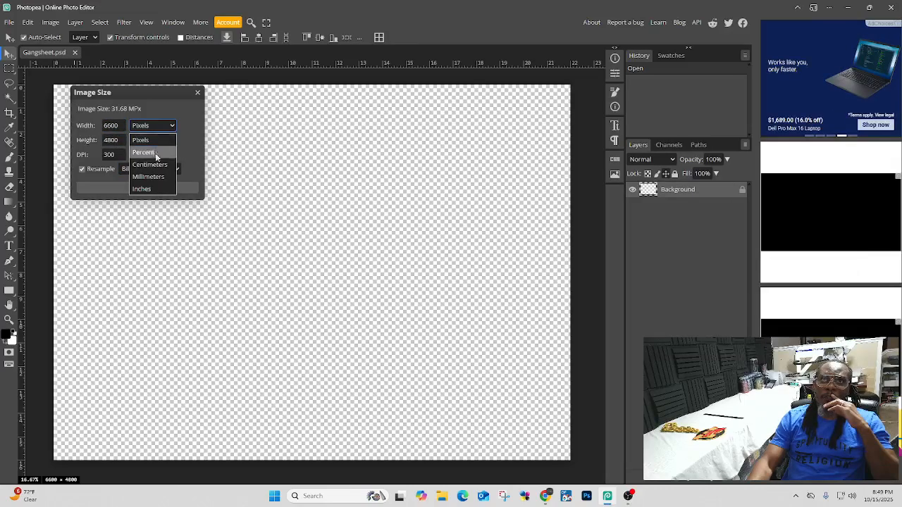
{"action": "left_click", "coordinate": [157, 189]}
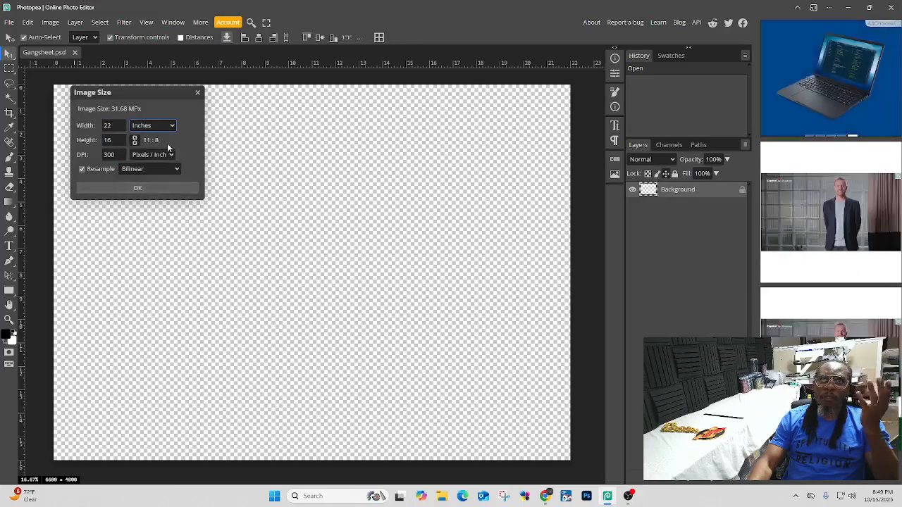
{"action": "left_click", "coordinate": [128, 184]}
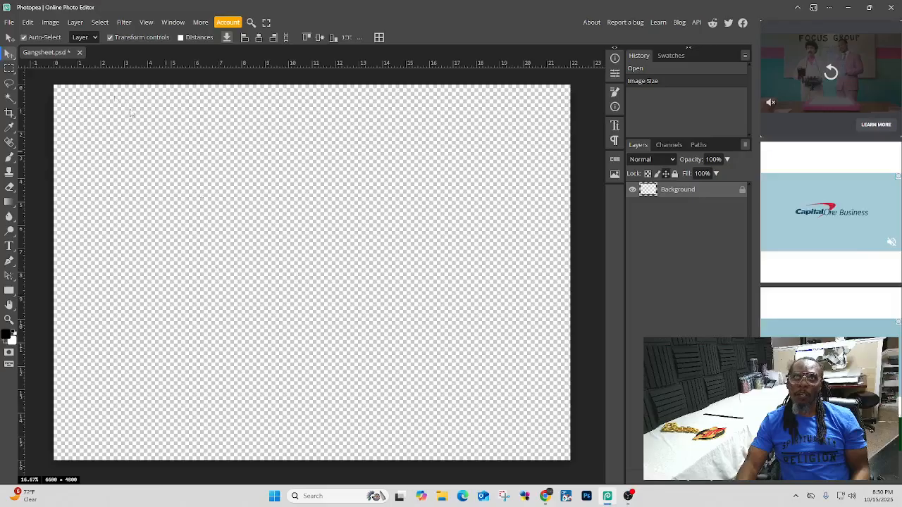
Step: Open the image 1 (6).png from the DTF To Print File folder on the Desktop
{"action": "left_click", "coordinate": [10, 22]}
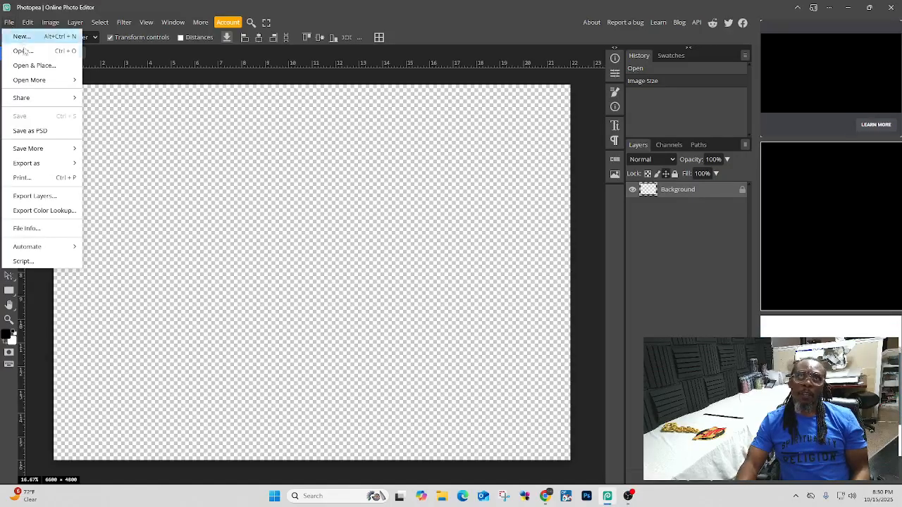
{"action": "left_click", "coordinate": [23, 51]}
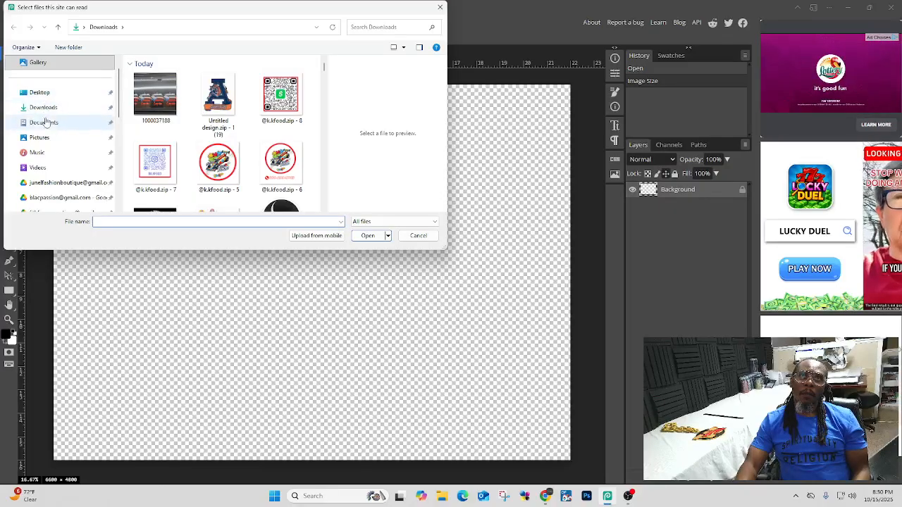
{"action": "left_click", "coordinate": [48, 125]}
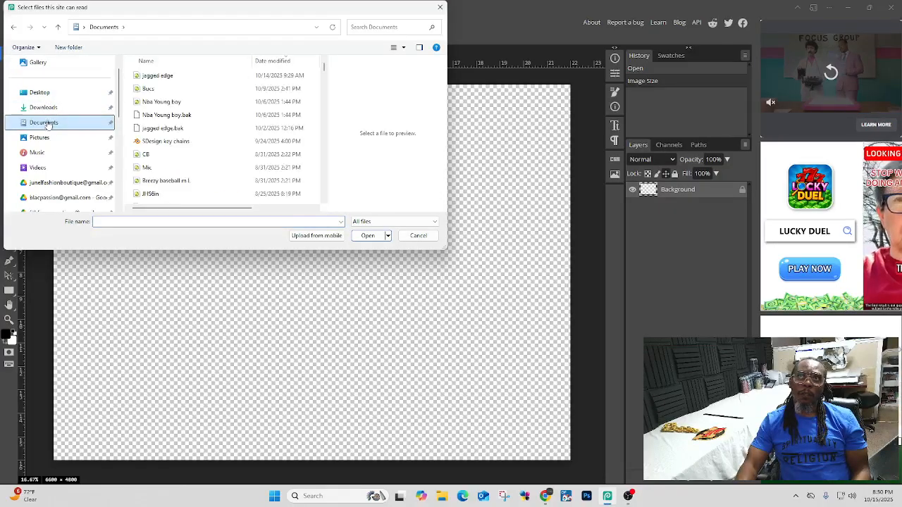
{"action": "left_click", "coordinate": [51, 106]}
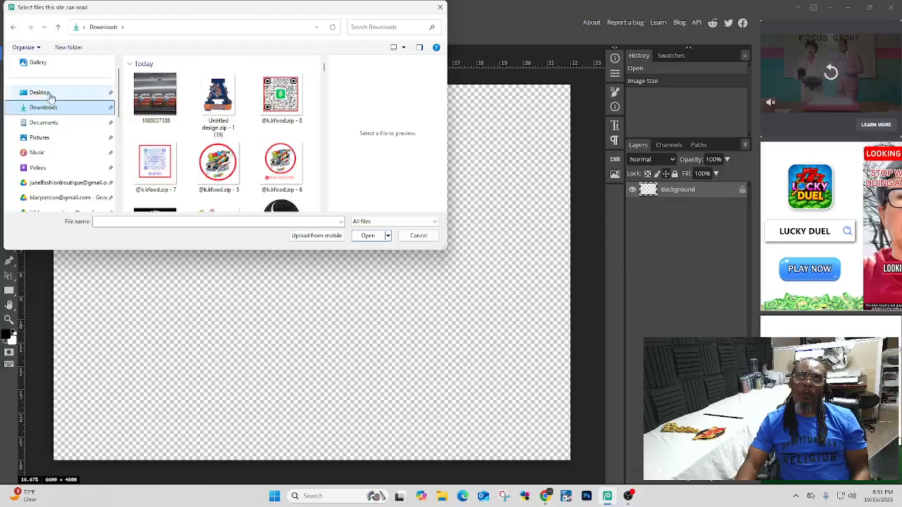
{"action": "left_click", "coordinate": [46, 92]}
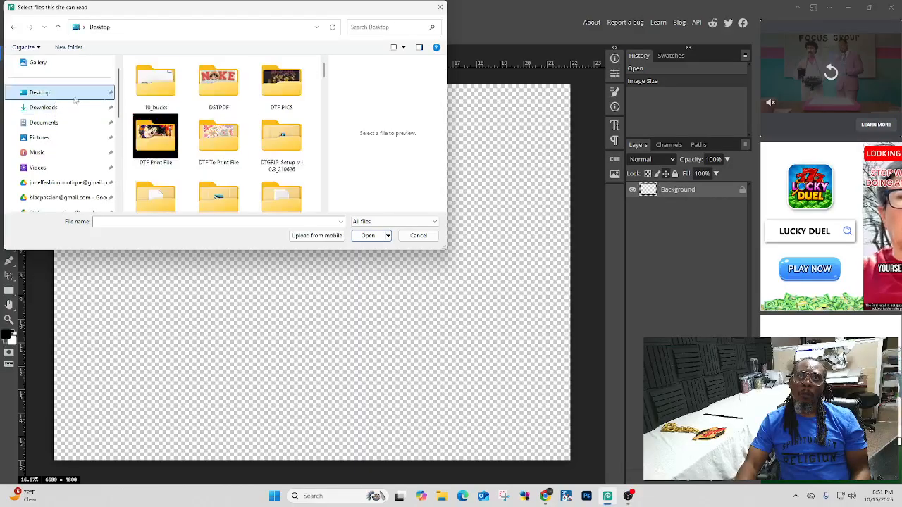
{"action": "double_click", "coordinate": [239, 150]}
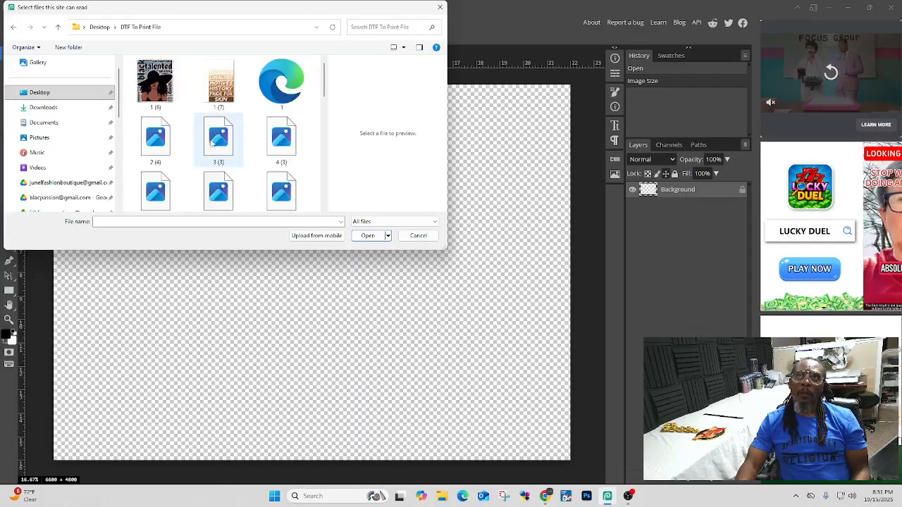
{"action": "left_click", "coordinate": [164, 96]}
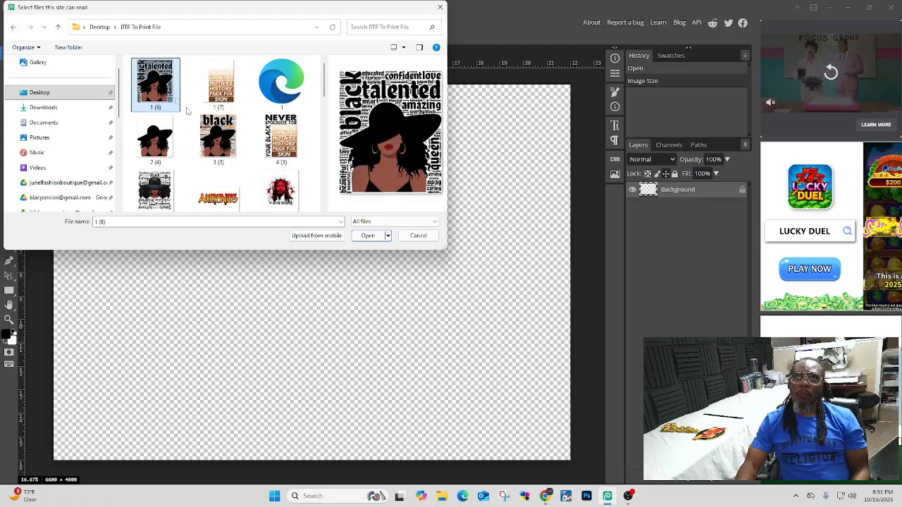
{"action": "left_click", "coordinate": [367, 235]}
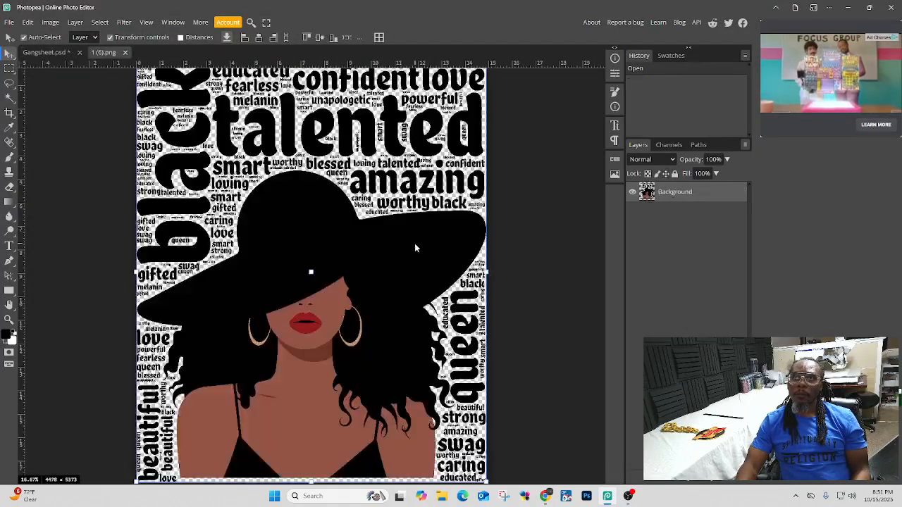
{"action": "scroll", "coordinate": [368, 243], "scroll_direction": "down", "scroll_amount": 2}
{"action": "scroll", "coordinate": [356, 235], "scroll_direction": "up", "scroll_amount": 4}
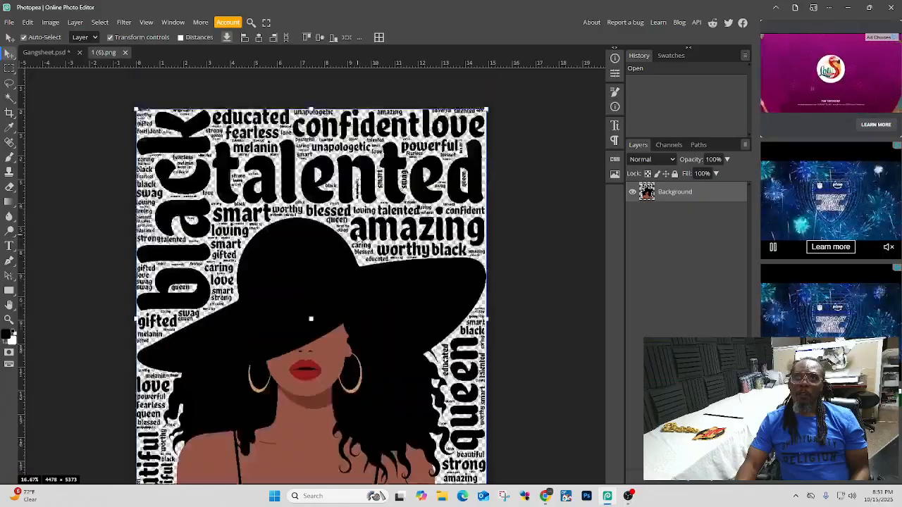
{"action": "left_click", "coordinate": [31, 482]}
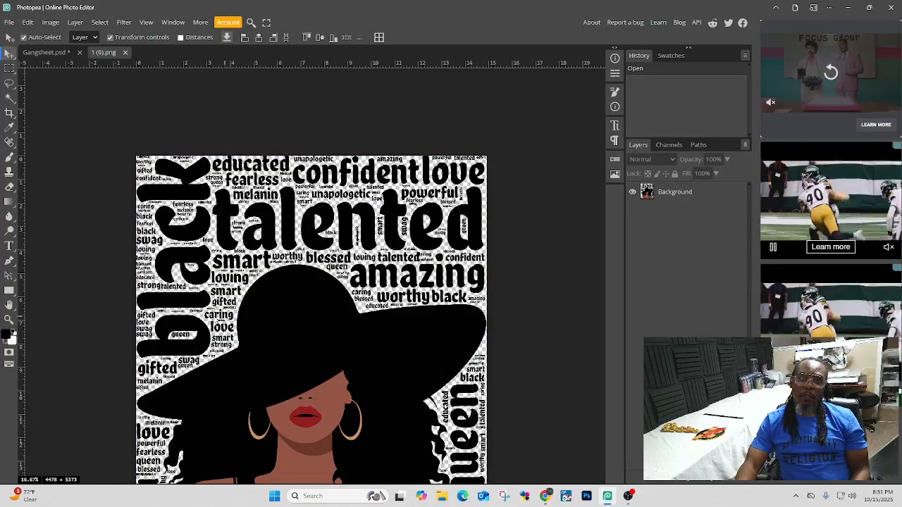
{"action": "right_click", "coordinate": [304, 310]}
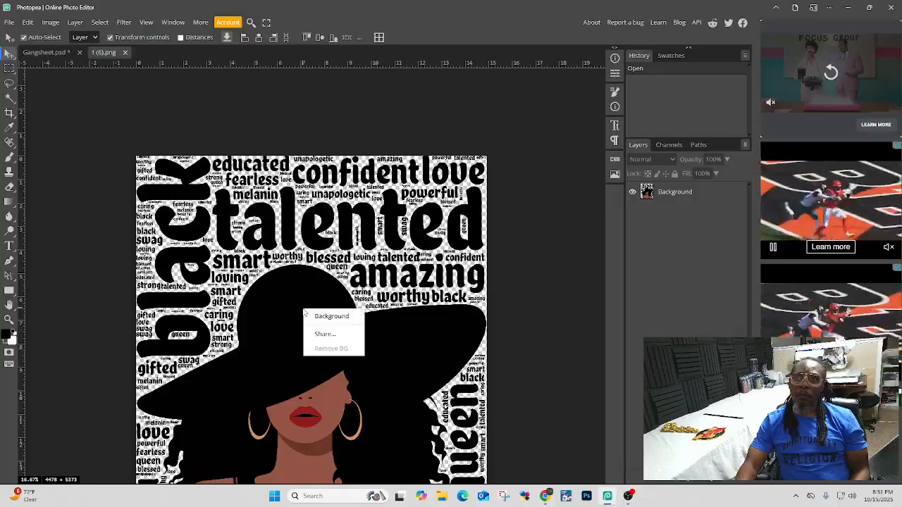
{"action": "left_click", "coordinate": [289, 338]}
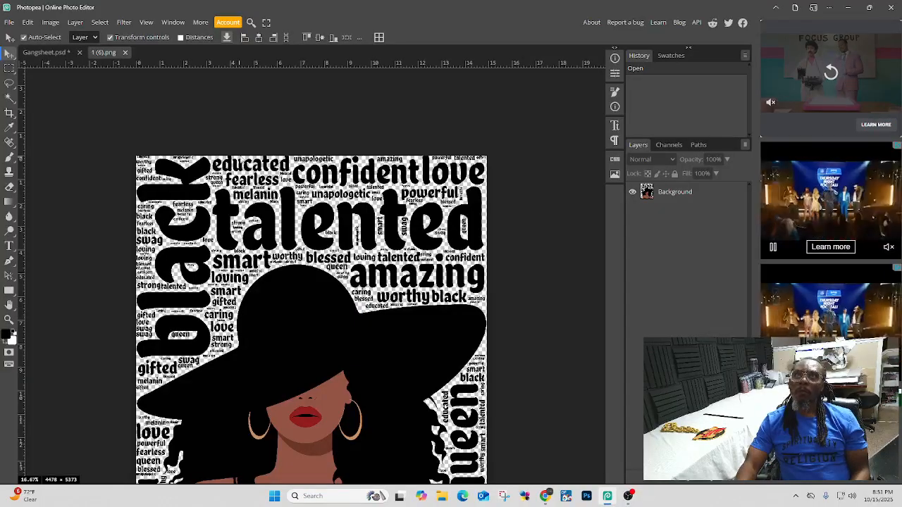
{"action": "scroll", "coordinate": [403, 244], "scroll_direction": "down", "scroll_amount": 5}
{"action": "scroll", "coordinate": [402, 244], "scroll_direction": "up", "scroll_amount": 5}
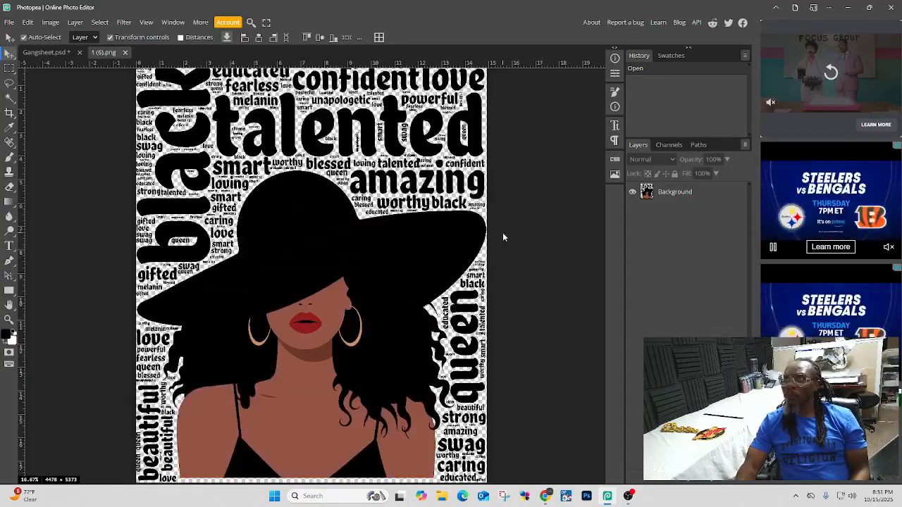
Step: Select the woman-in-hat artwork and check its width and height in the Info read-out
{"action": "left_click", "coordinate": [613, 75]}
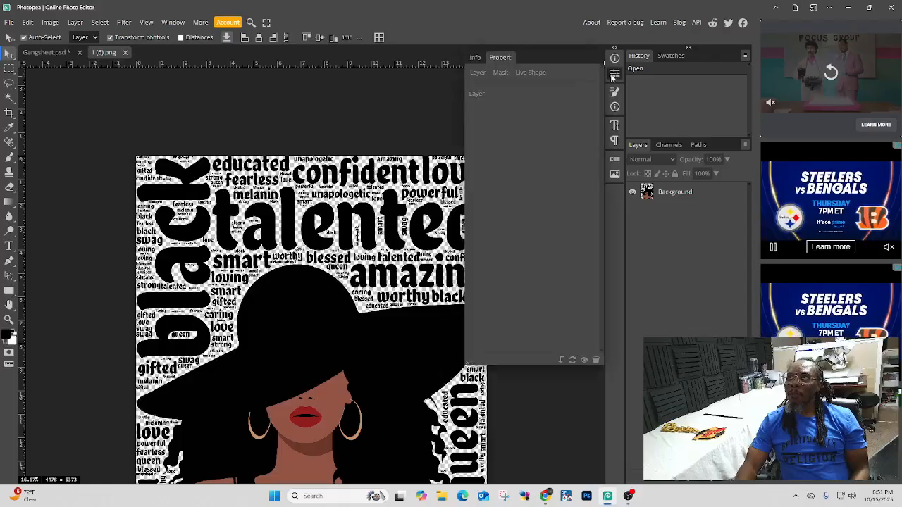
{"action": "left_click", "coordinate": [615, 58]}
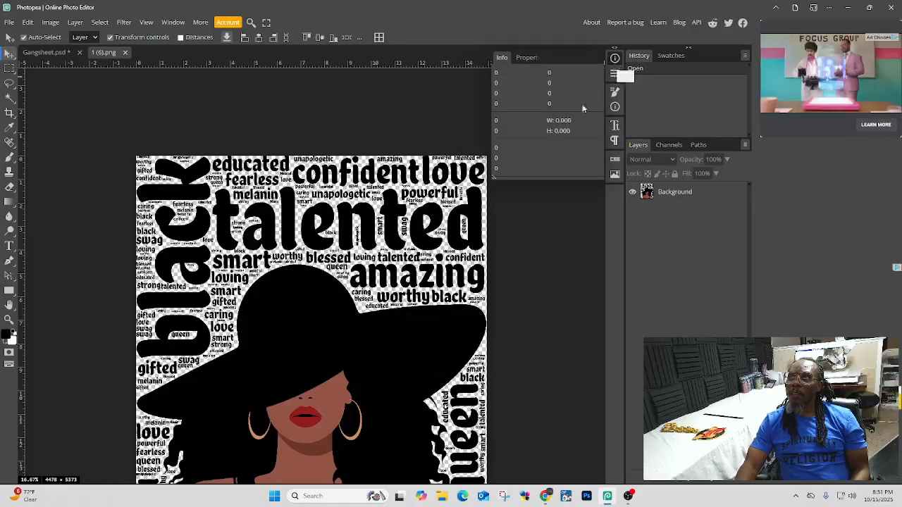
{"action": "left_click", "coordinate": [370, 282]}
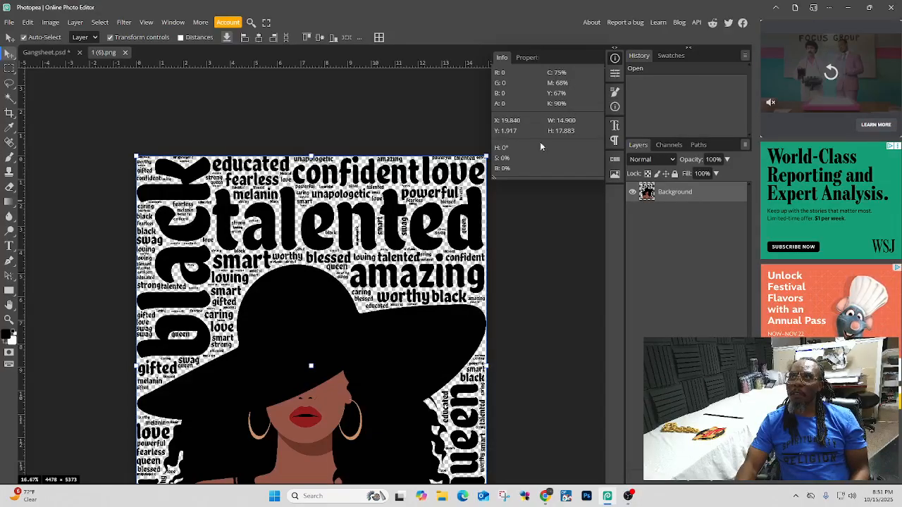
{"action": "scroll", "coordinate": [403, 314], "scroll_direction": "down", "scroll_amount": 2}
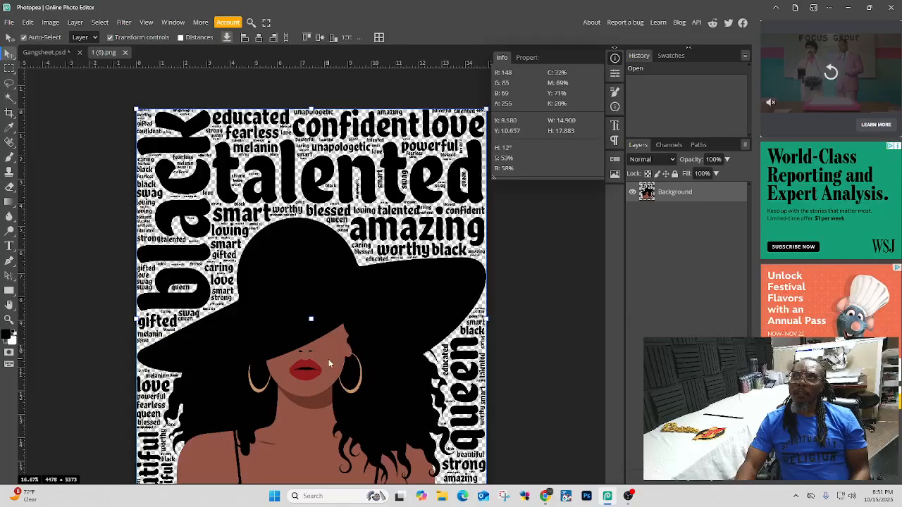
{"action": "left_click", "coordinate": [615, 57]}
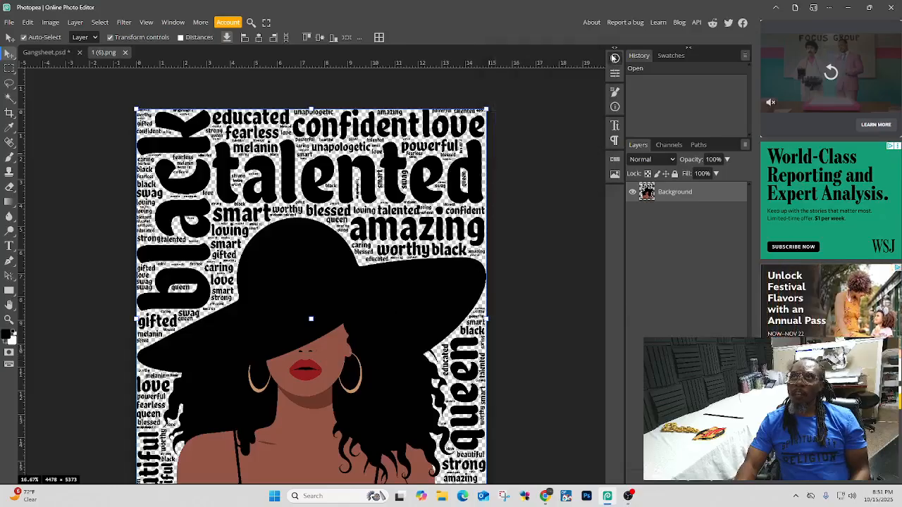
Step: Copy the artwork into the Gangsheet document and scale it to about 41.21% near the sheet's upper-left corner
{"action": "left_click_drag", "start_coordinate": [303, 247], "coordinate": [46, 54]}
{"action": "left_click_drag", "start_coordinate": [174, 154], "coordinate": [466, 282]}
{"action": "left_click_drag", "start_coordinate": [546, 294], "coordinate": [192, 181]}
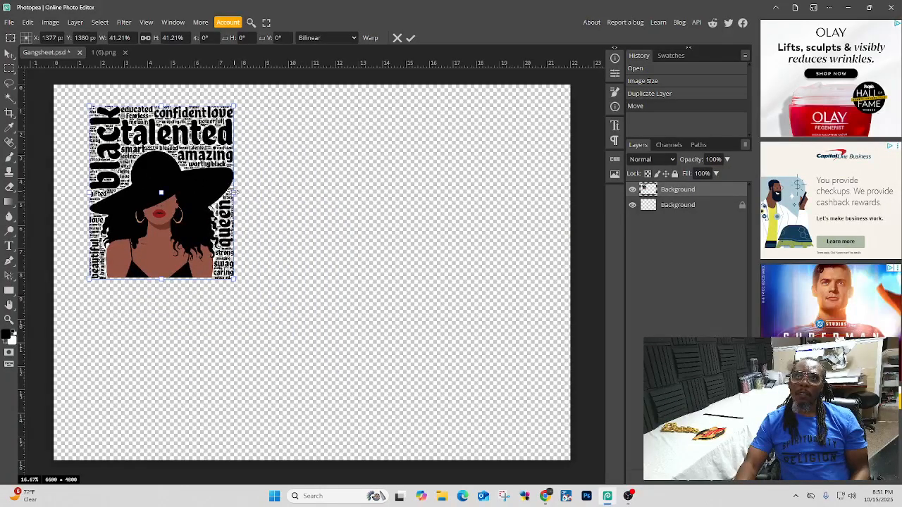
{"action": "left_click", "coordinate": [235, 193]}
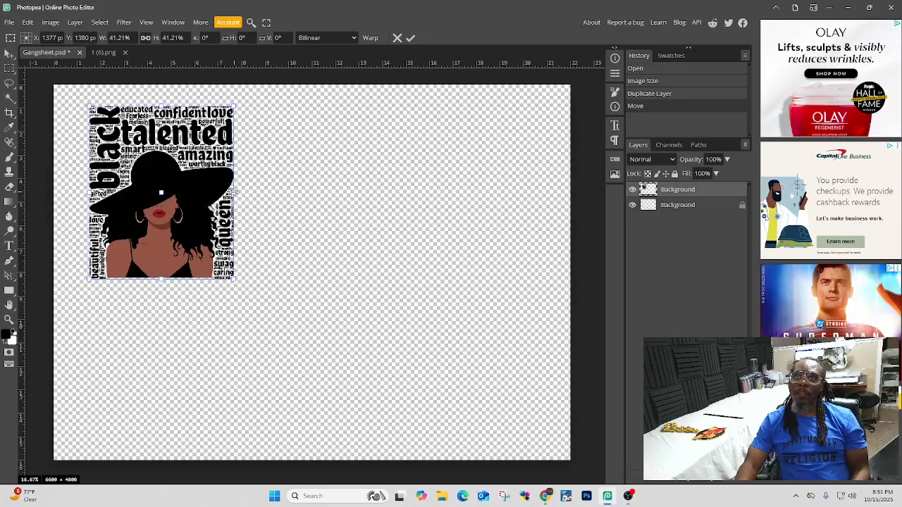
{"action": "left_click", "coordinate": [236, 192]}
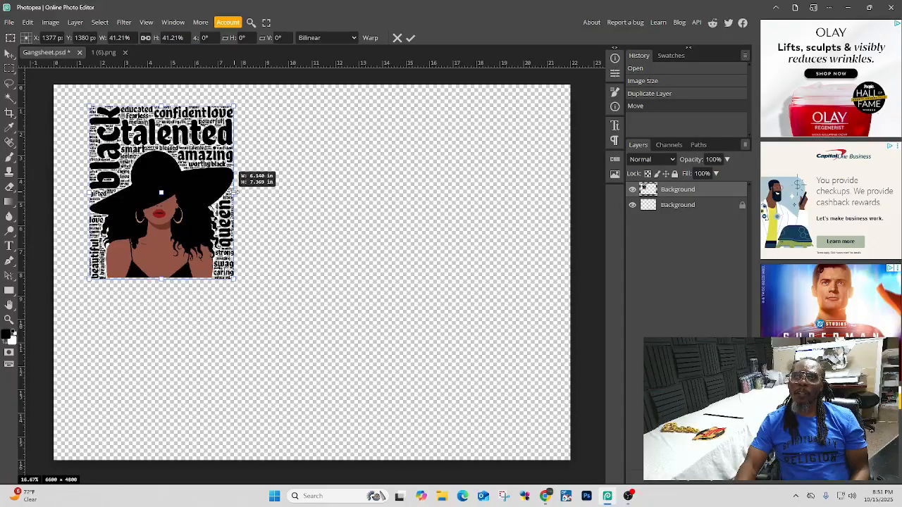
Step: Enlarge the artwork proportionally to about 70.52% and position it in the sheet's upper-left corner
{"action": "left_click_drag", "start_coordinate": [235, 191], "coordinate": [168, 167]}
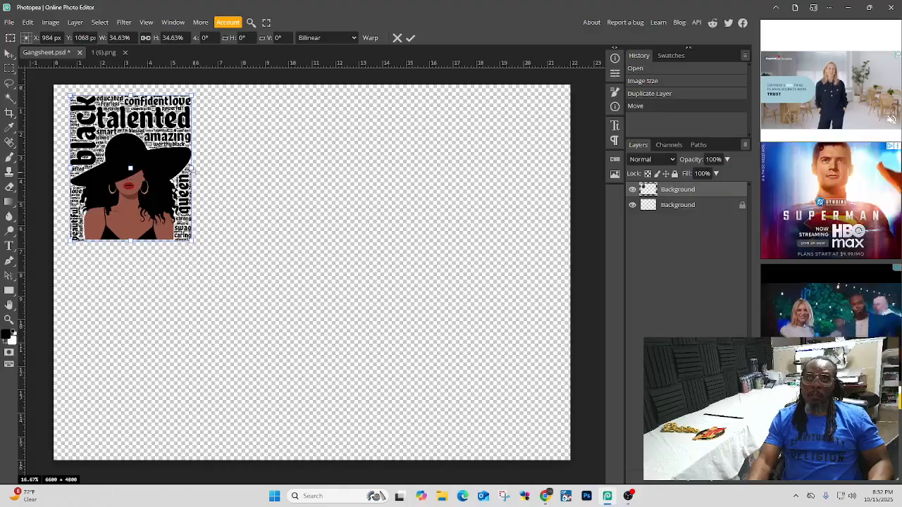
{"action": "left_click_drag", "start_coordinate": [192, 168], "coordinate": [164, 164]}
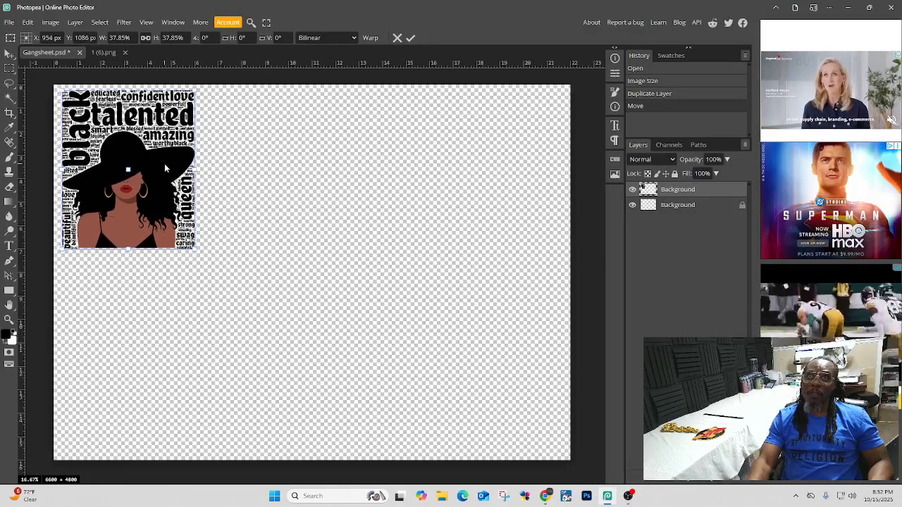
{"action": "left_click_drag", "start_coordinate": [195, 249], "coordinate": [290, 394]}
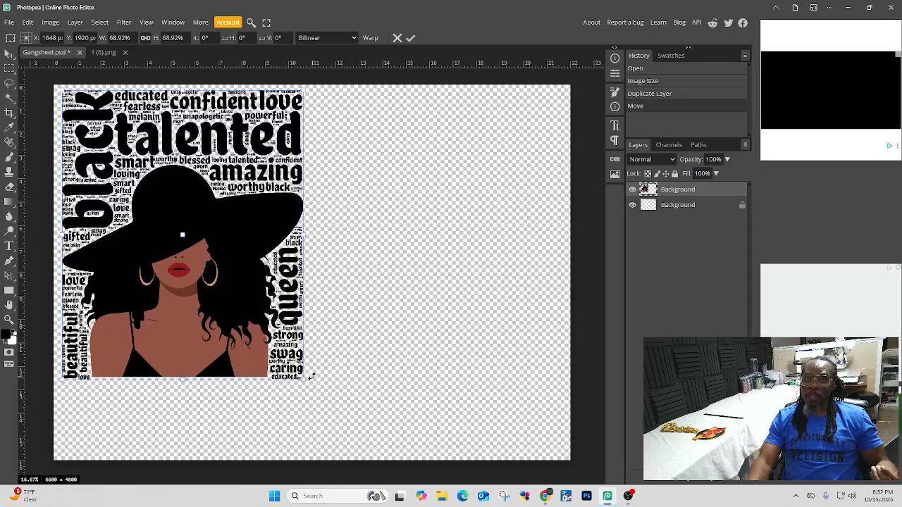
{"action": "left_click_drag", "start_coordinate": [303, 378], "coordinate": [314, 383]}
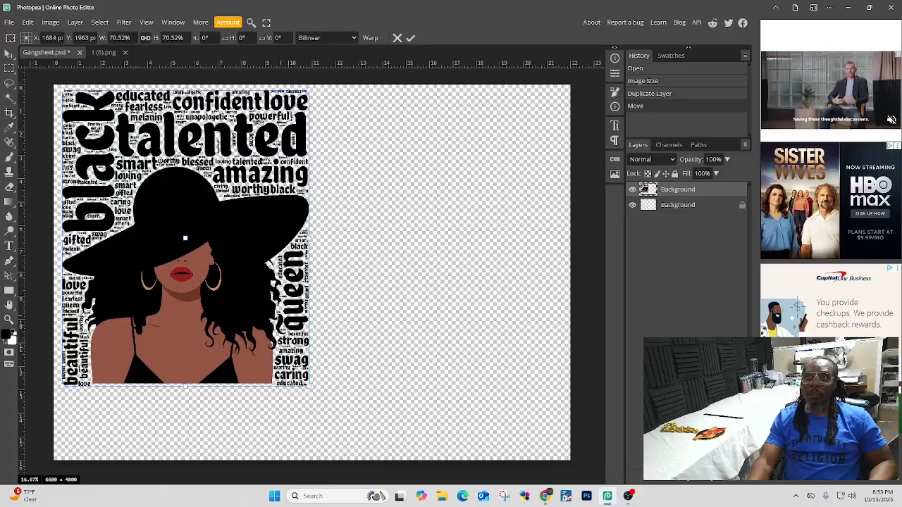
{"action": "left_click_drag", "start_coordinate": [256, 271], "coordinate": [252, 269]}
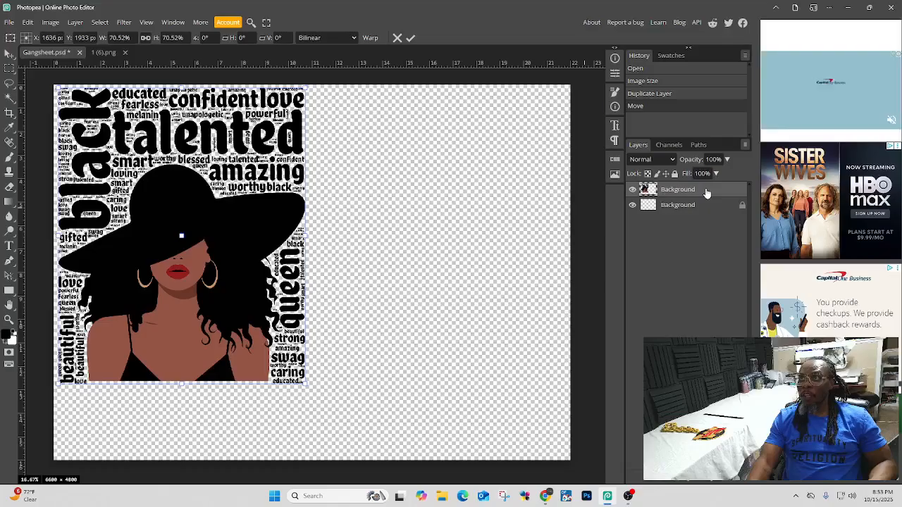
Step: Apply the transform, duplicate the artwork layer and place the copy beside the original in the sheet's right half
{"action": "right_click", "coordinate": [694, 190]}
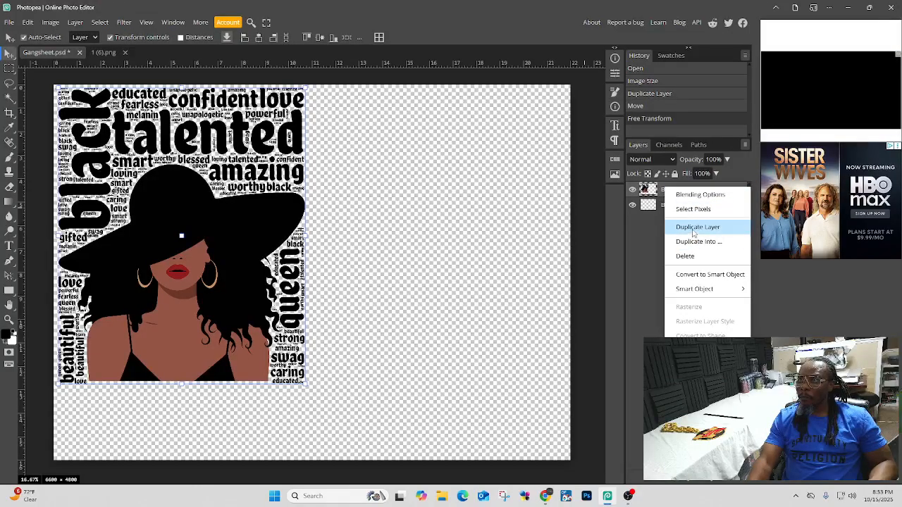
{"action": "left_click", "coordinate": [693, 230]}
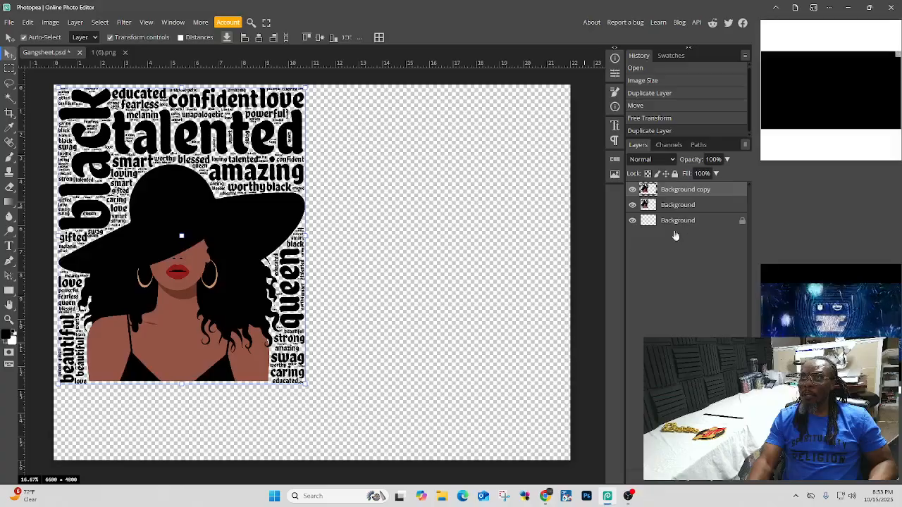
{"action": "left_click_drag", "start_coordinate": [219, 238], "coordinate": [478, 236]}
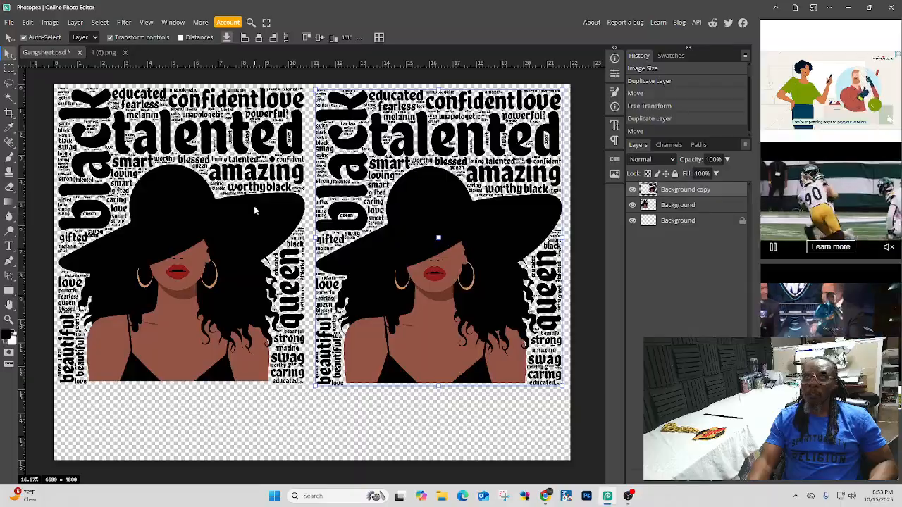
Step: Rescale the left artwork proportionally to about 101.02% and reposition it level with the copy
{"action": "left_click", "coordinate": [201, 220]}
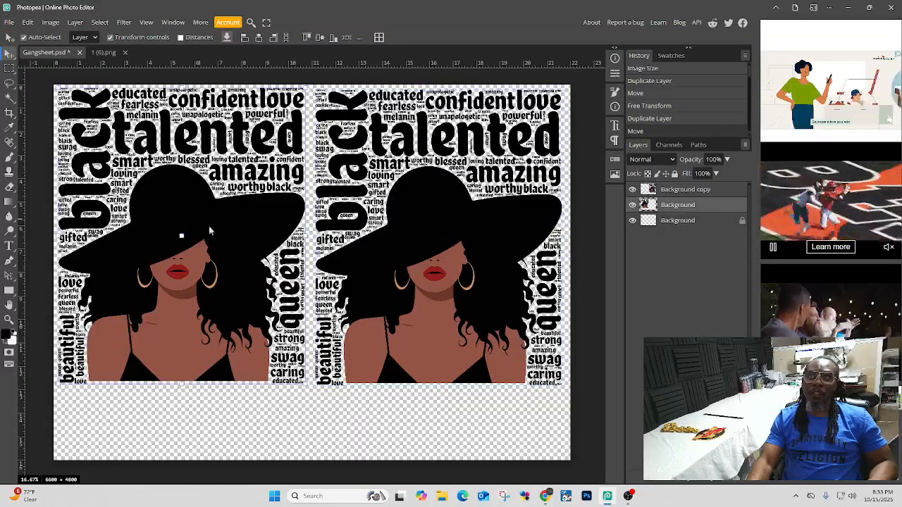
{"action": "left_click_drag", "start_coordinate": [301, 388], "coordinate": [281, 345]}
{"action": "left_click_drag", "start_coordinate": [463, 324], "coordinate": [465, 335]}
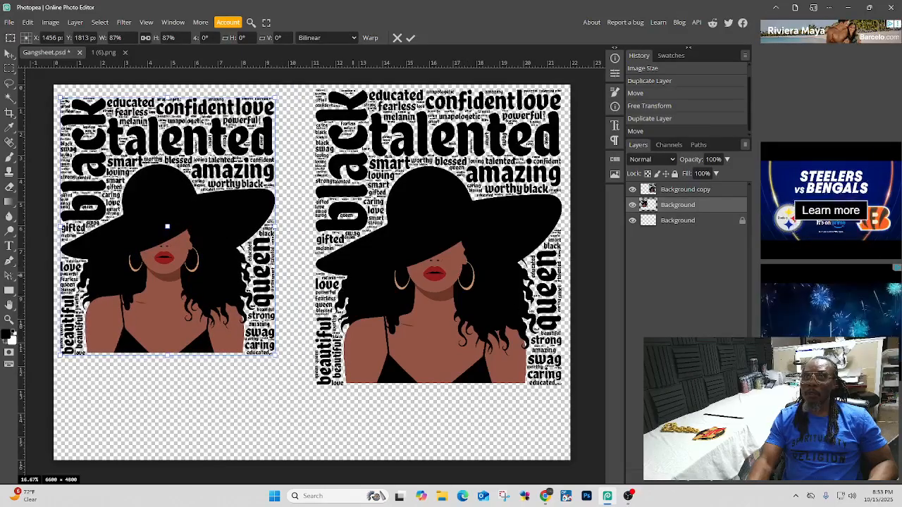
{"action": "left_click_drag", "start_coordinate": [275, 354], "coordinate": [308, 389]}
{"action": "left_click_drag", "start_coordinate": [259, 334], "coordinate": [256, 331]}
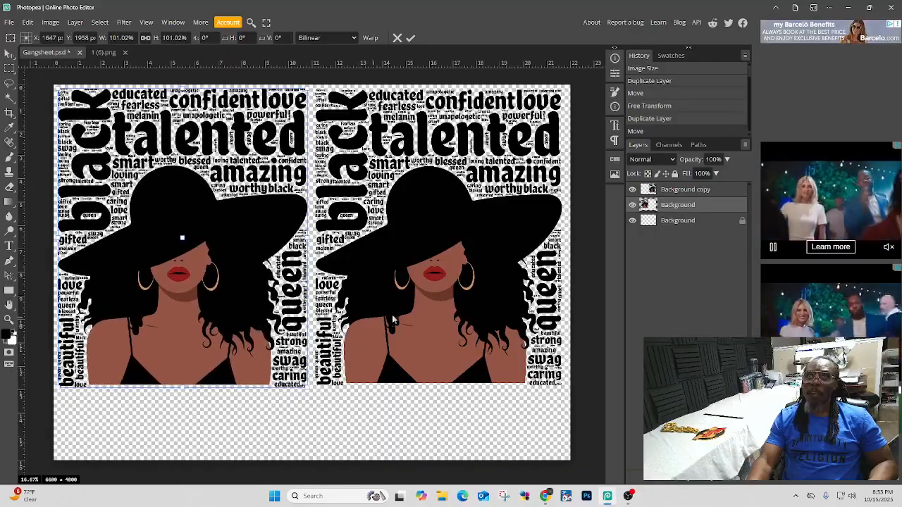
Step: Duplicate the right artwork, rotate the copy 90.5°, scale it proportionally to about 30.98% and place it in the sheet's lower-left corner
{"action": "left_click", "coordinate": [691, 195]}
{"action": "right_click", "coordinate": [691, 195]}
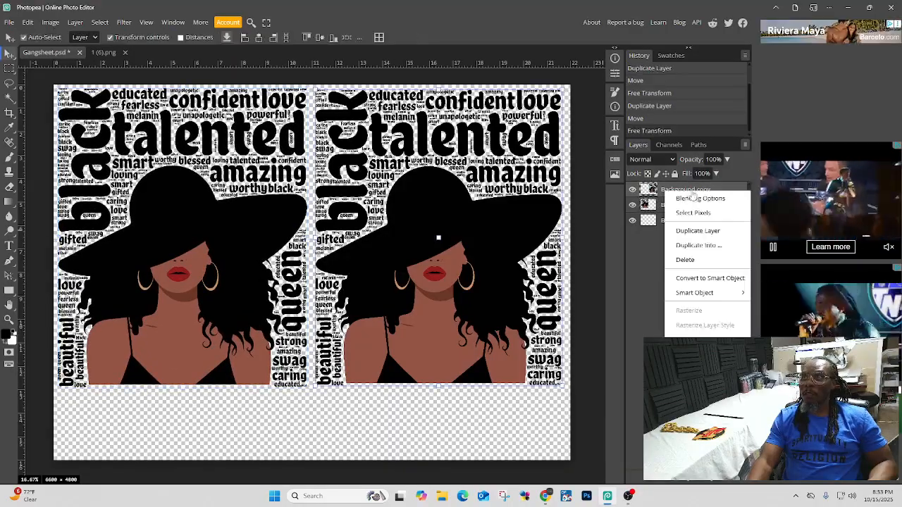
{"action": "left_click", "coordinate": [693, 234]}
{"action": "left_click_drag", "start_coordinate": [489, 234], "coordinate": [464, 295]}
{"action": "left_click_drag", "start_coordinate": [537, 149], "coordinate": [376, 343]}
{"action": "left_click_drag", "start_coordinate": [316, 337], "coordinate": [178, 325]}
{"action": "left_click_drag", "start_coordinate": [205, 326], "coordinate": [192, 402]}
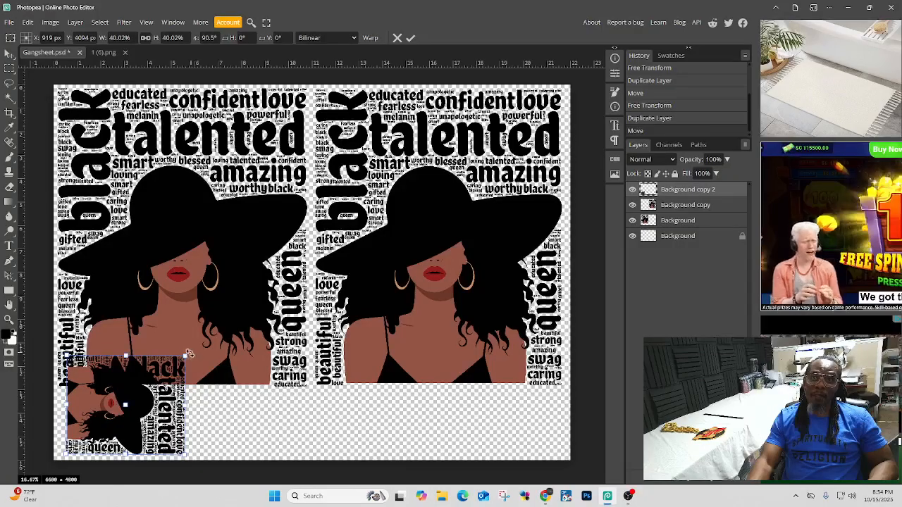
{"action": "left_click_drag", "start_coordinate": [184, 356], "coordinate": [158, 378]}
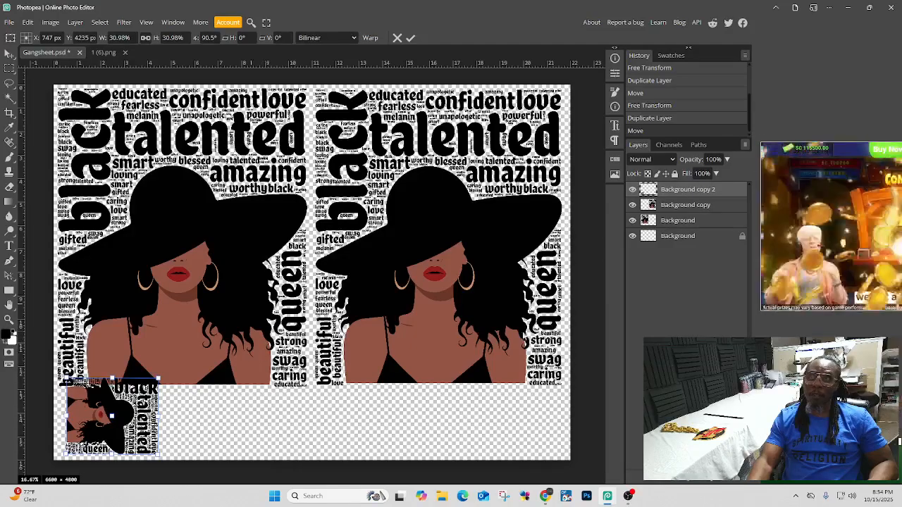
Step: Scale the large left artwork proportionally to about 94.58% and shift it slightly right, clear of the small rotated copy
{"action": "left_click", "coordinate": [682, 224]}
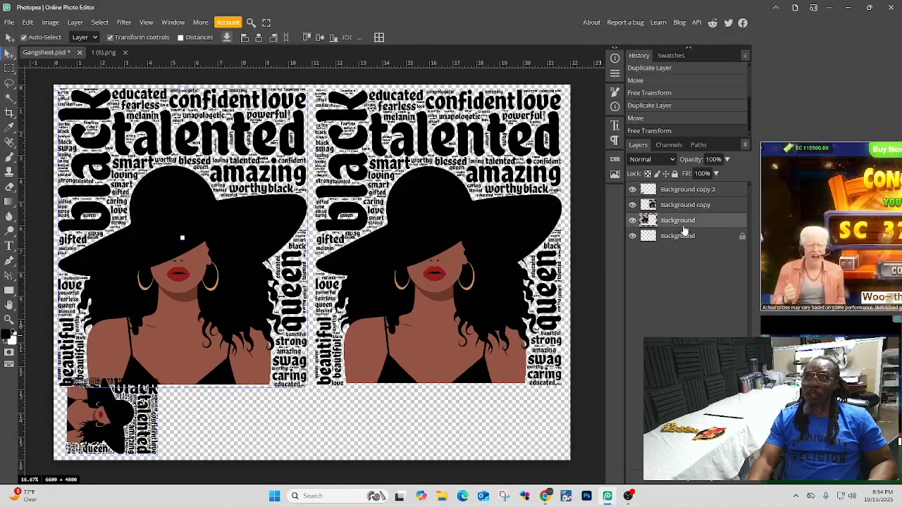
{"action": "left_click_drag", "start_coordinate": [307, 386], "coordinate": [293, 370]}
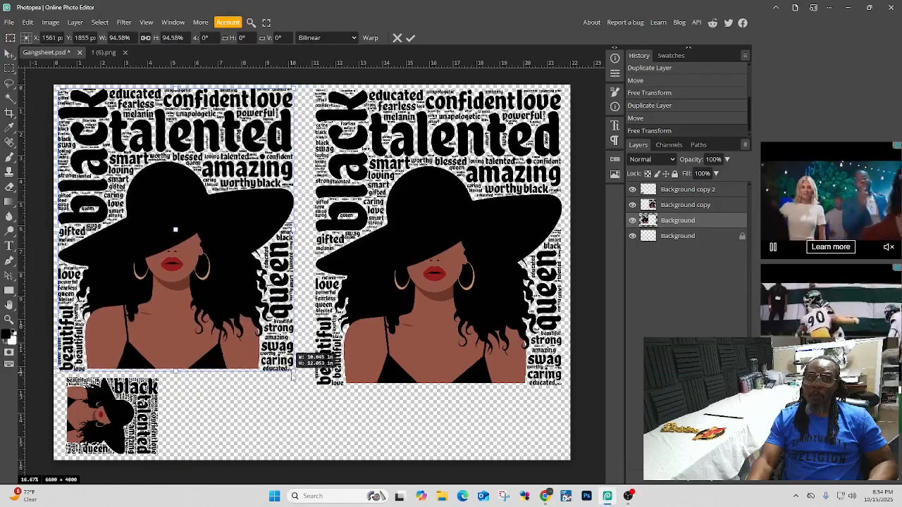
{"action": "key", "text": "Return"}
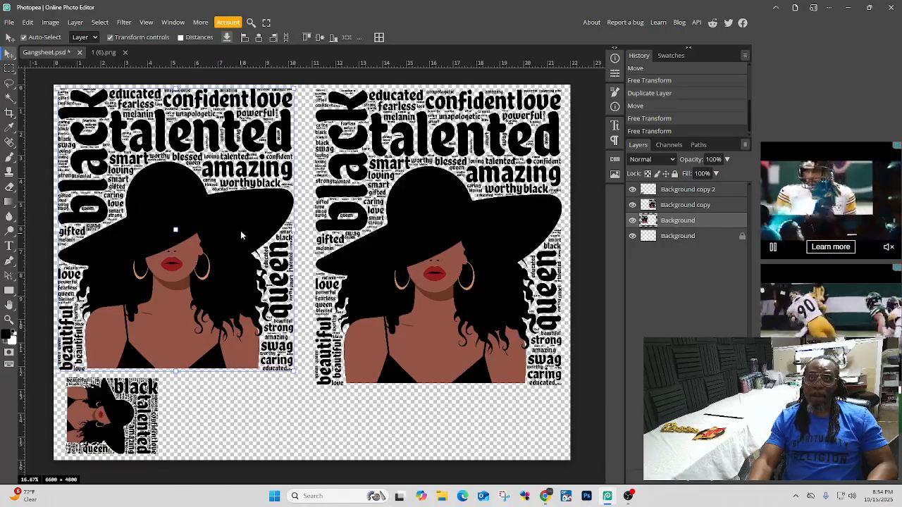
{"action": "left_click_drag", "start_coordinate": [243, 213], "coordinate": [250, 214]}
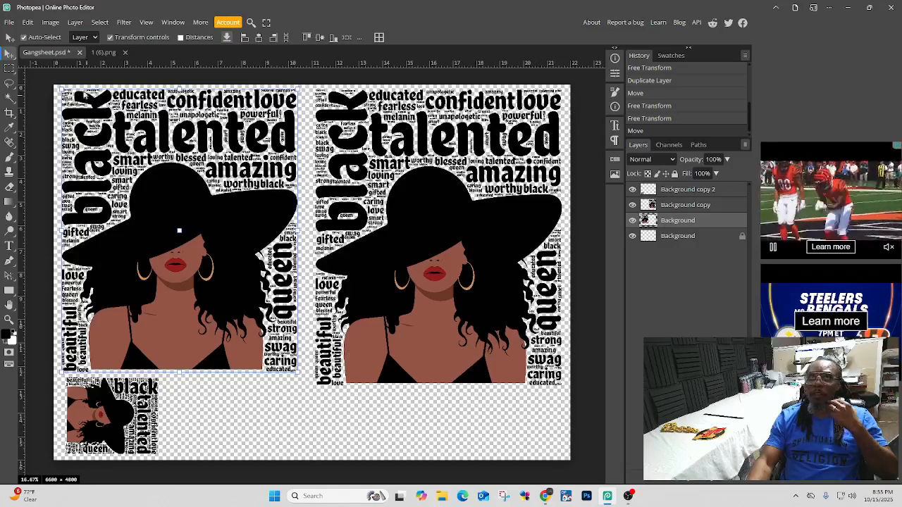
Step: Export the gang sheet as a PNG named Gangsheet with its dimensions expressed in inches
{"action": "left_click", "coordinate": [9, 22]}
{"action": "mouse_move", "coordinate": [40, 162]}
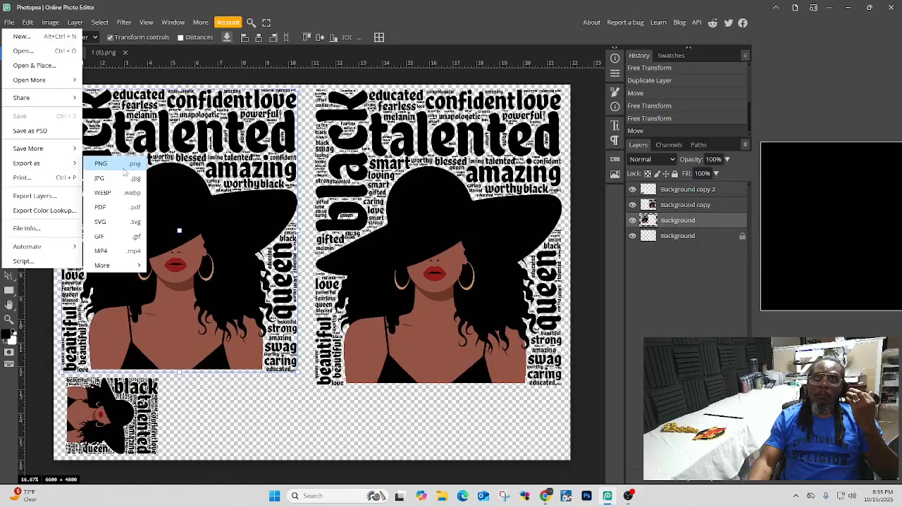
{"action": "left_click", "coordinate": [101, 164]}
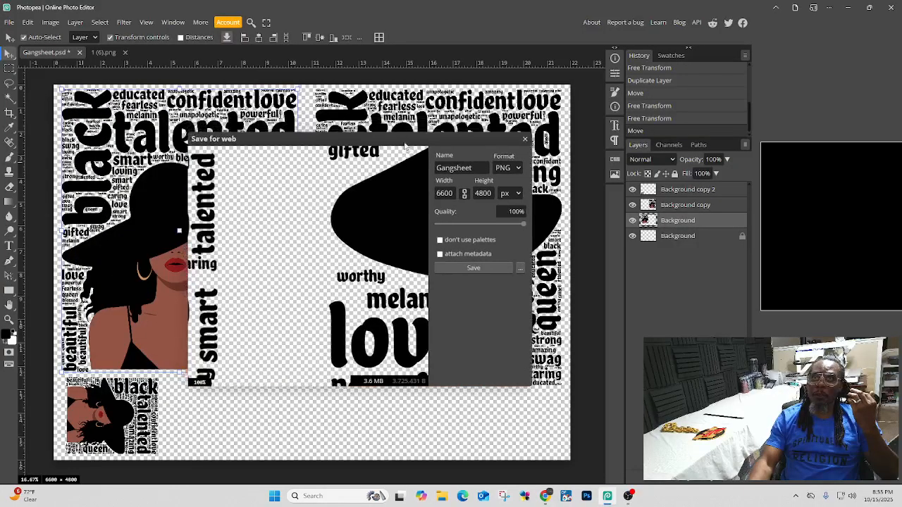
{"action": "left_click", "coordinate": [513, 196]}
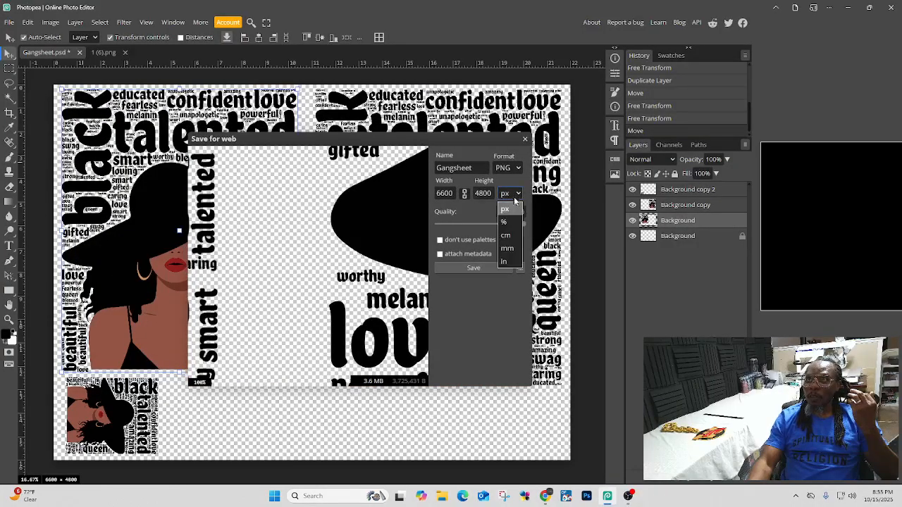
{"action": "left_click", "coordinate": [504, 261]}
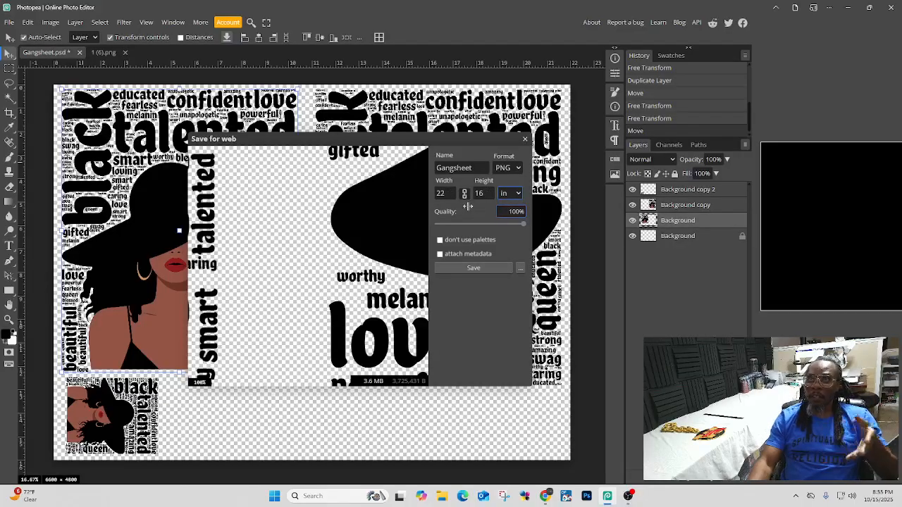
{"action": "left_click", "coordinate": [471, 270]}
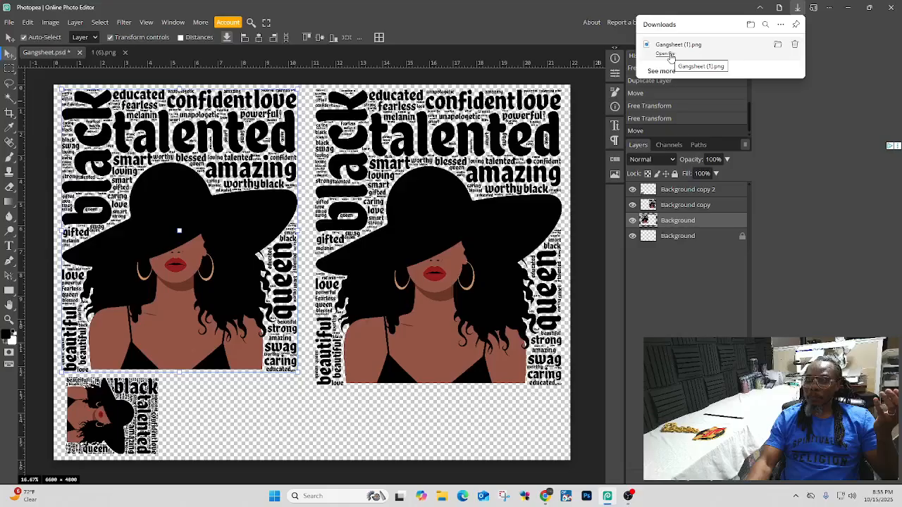
Step: Open the exported Gangsheet (1).png once in Photos to check it, and close the viewer and the downloads list
{"action": "left_click", "coordinate": [665, 54]}
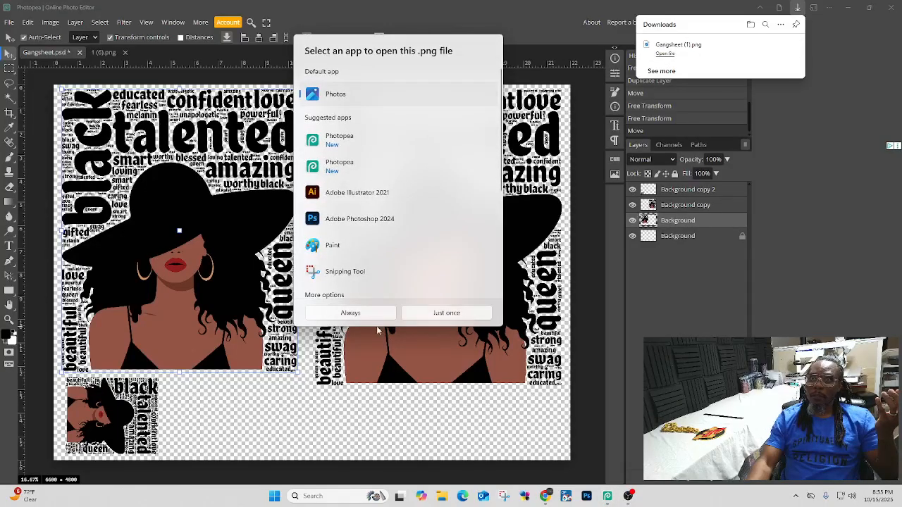
{"action": "left_click", "coordinate": [435, 318]}
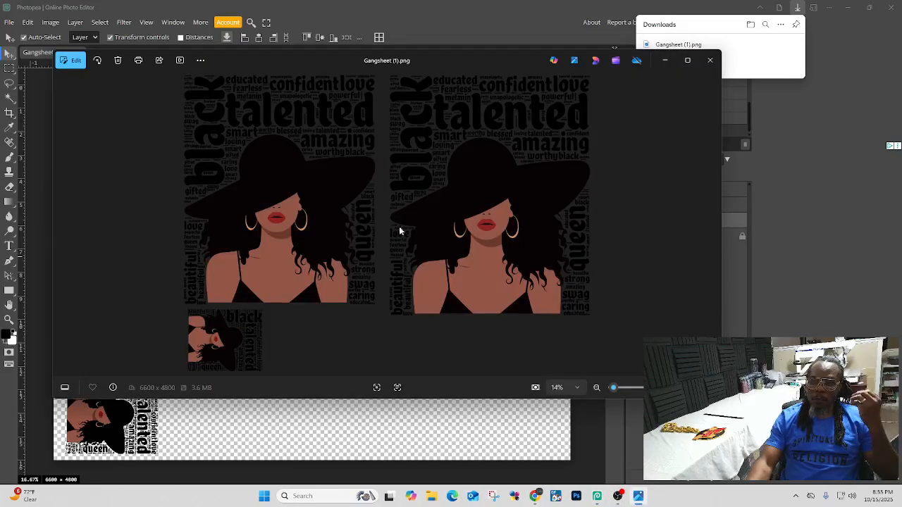
{"action": "left_click_drag", "start_coordinate": [422, 61], "coordinate": [447, 70]}
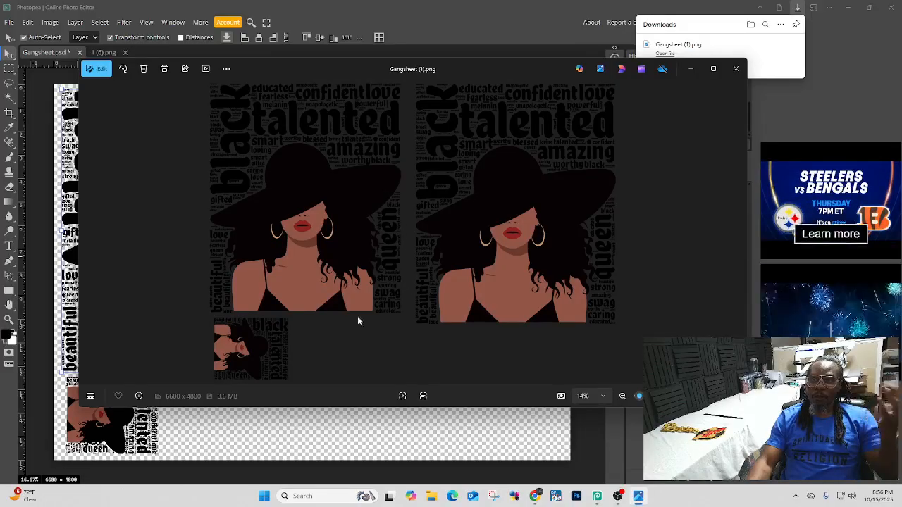
{"action": "left_click", "coordinate": [735, 70]}
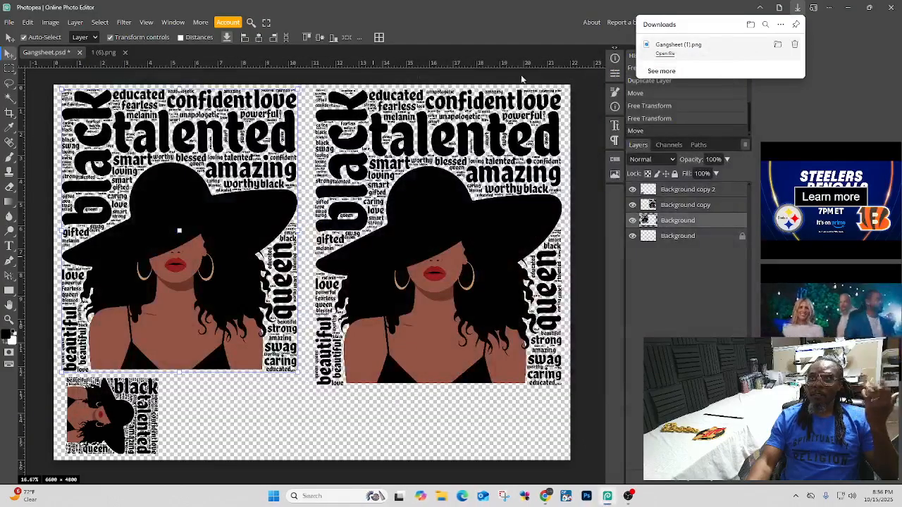
{"action": "left_click", "coordinate": [797, 8]}
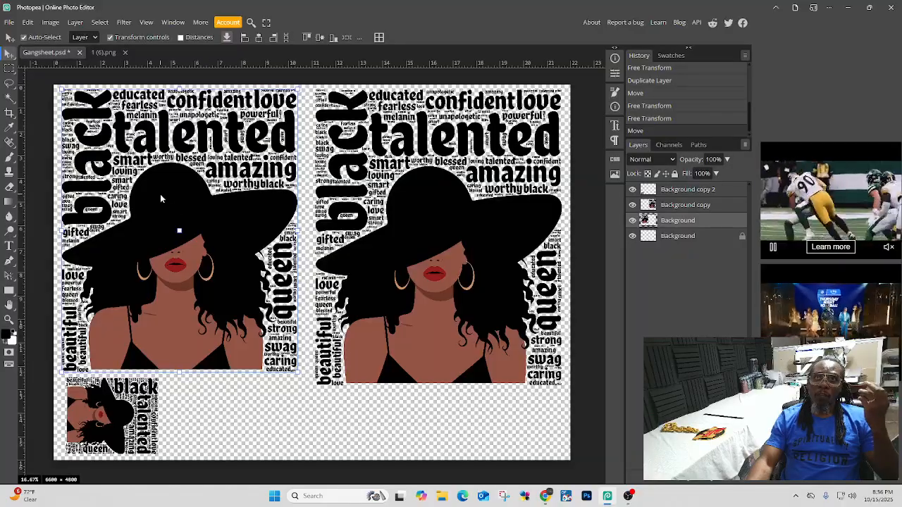
Step: Delete all three artwork layers from the gang sheet, leaving only the locked Background layer
{"action": "right_click", "coordinate": [677, 223]}
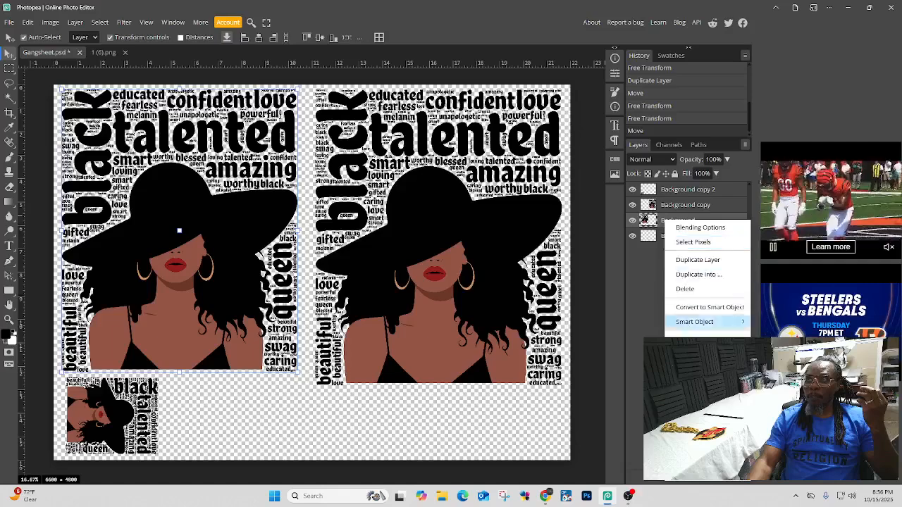
{"action": "left_click", "coordinate": [694, 290]}
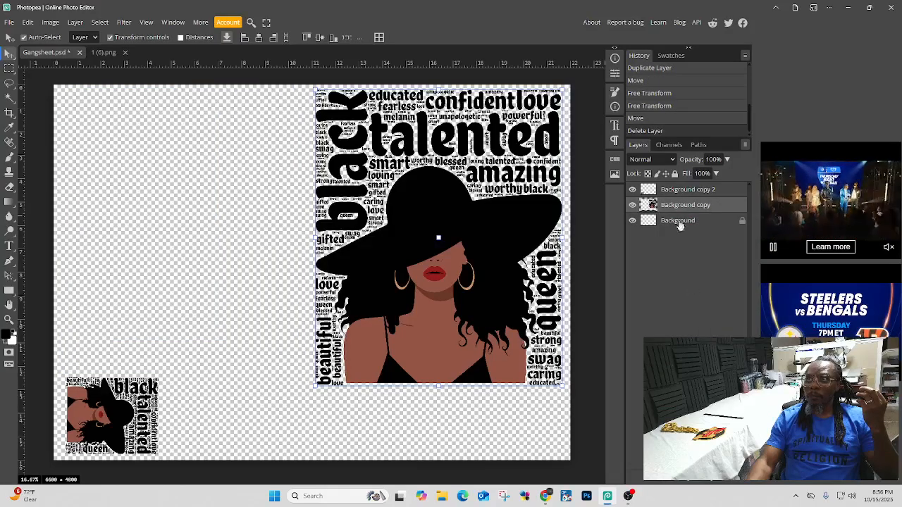
{"action": "right_click", "coordinate": [676, 195]}
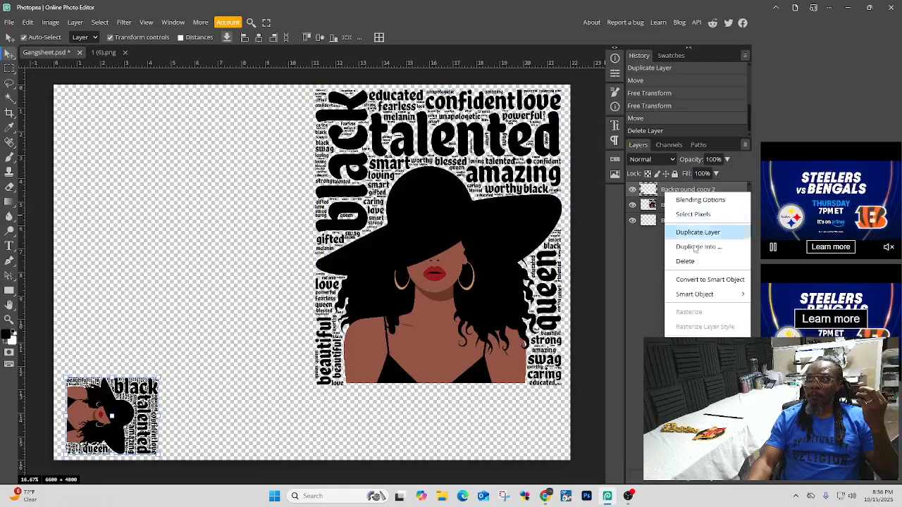
{"action": "left_click", "coordinate": [680, 261]}
{"action": "right_click", "coordinate": [677, 192]}
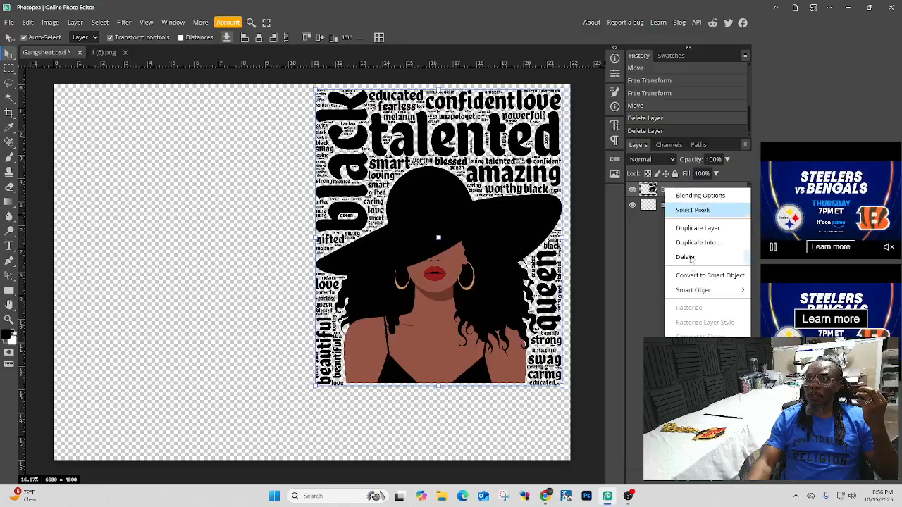
{"action": "left_click", "coordinate": [687, 257]}
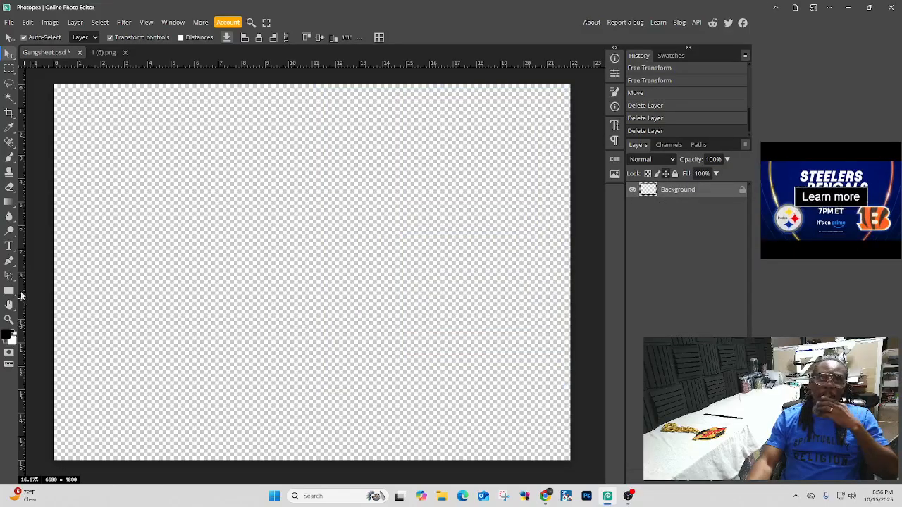
Step: Start a new text layer slightly above the sheet's centre and set its font size to 71 px
{"action": "left_click", "coordinate": [9, 246]}
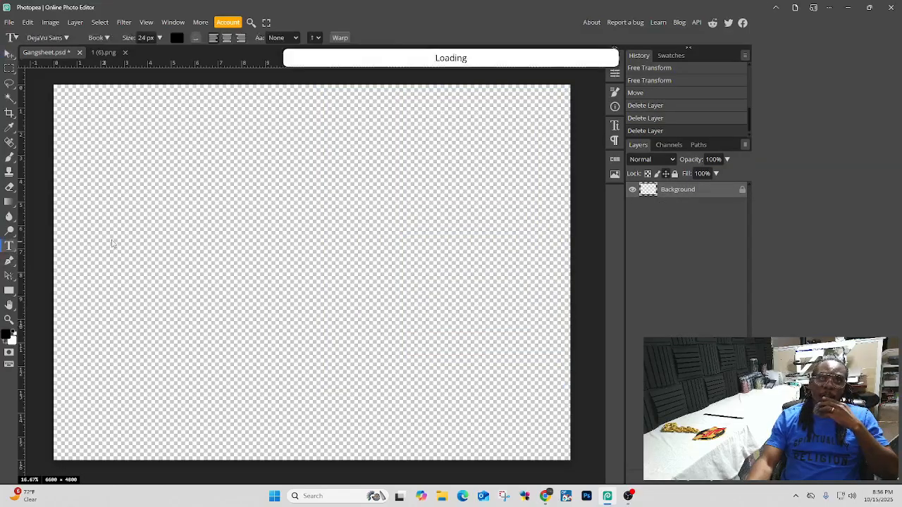
{"action": "left_click", "coordinate": [277, 208]}
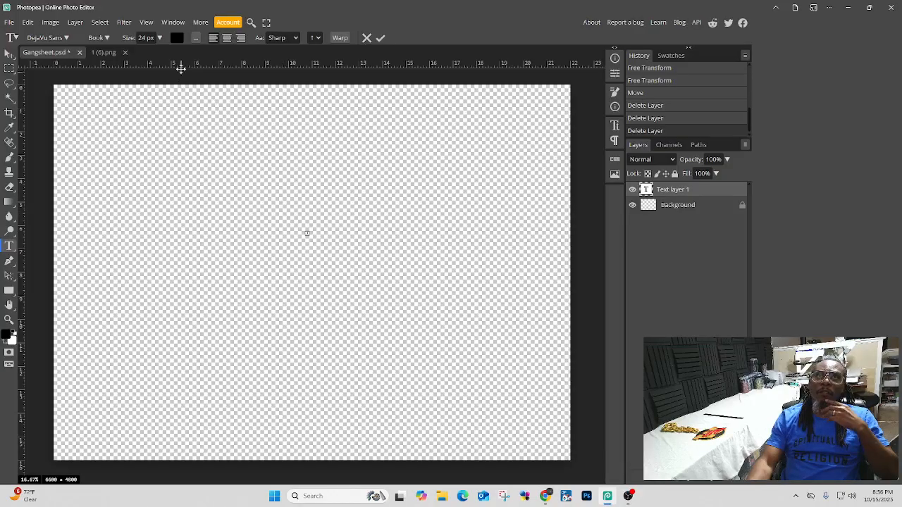
{"action": "left_click", "coordinate": [157, 37]}
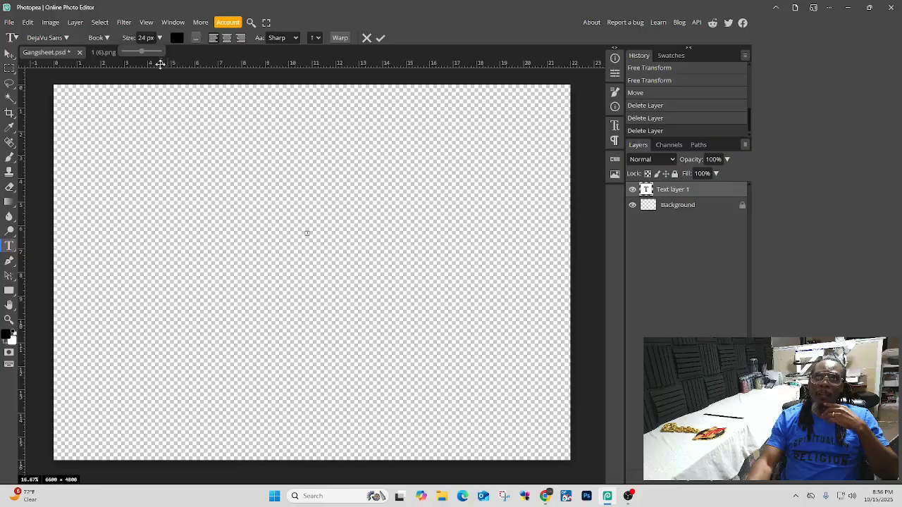
{"action": "left_click_drag", "start_coordinate": [142, 53], "coordinate": [151, 53]}
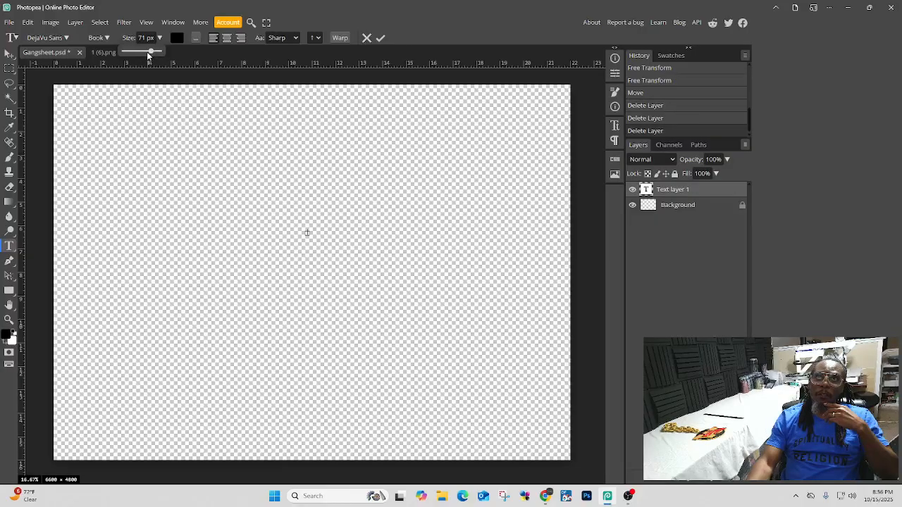
Step: Clear the draft text from the new text layer, enter "Ju-Nel" instead and commit it
{"action": "left_click", "coordinate": [307, 232]}
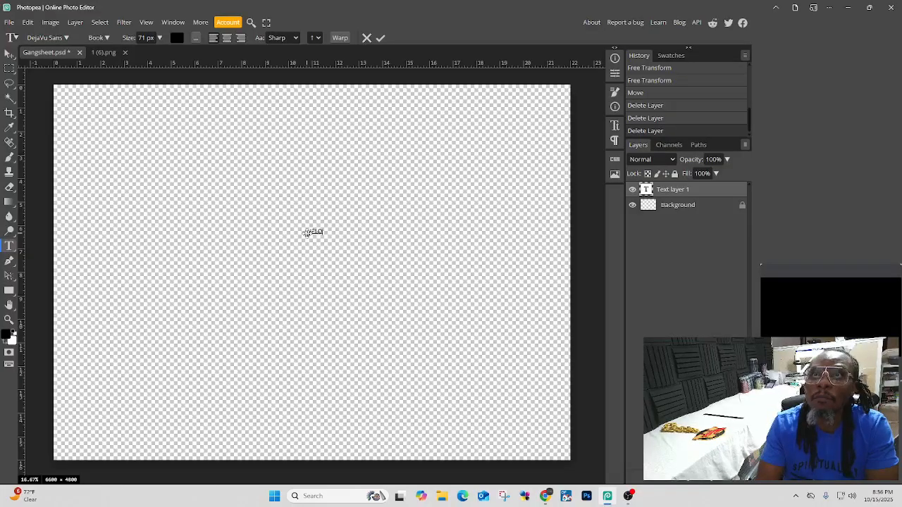
{"action": "key", "text": "BackSpace"}
{"action": "key", "text": "BackSpace"}
{"action": "key", "text": "BackSpace"}
{"action": "key", "text": "BackSpace"}
{"action": "key", "text": "BackSpace"}
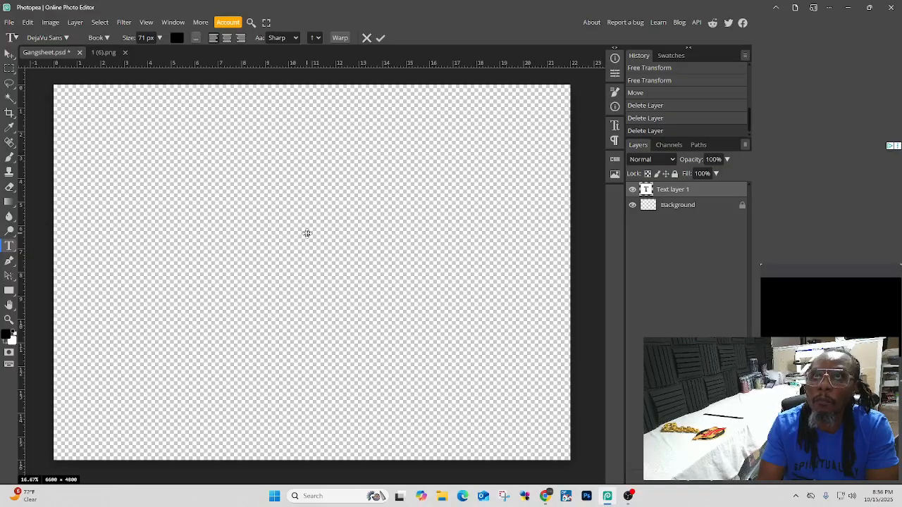
{"action": "type", "text": "h"}
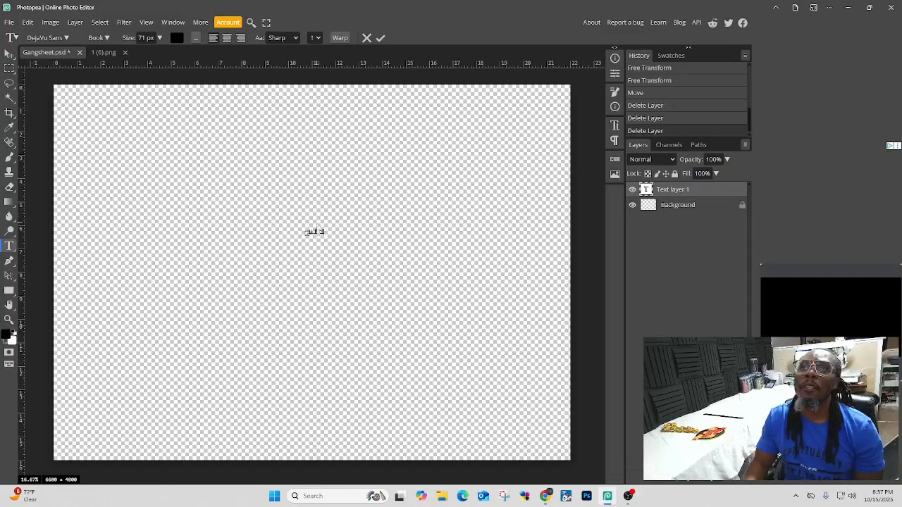
{"action": "left_click", "coordinate": [380, 38]}
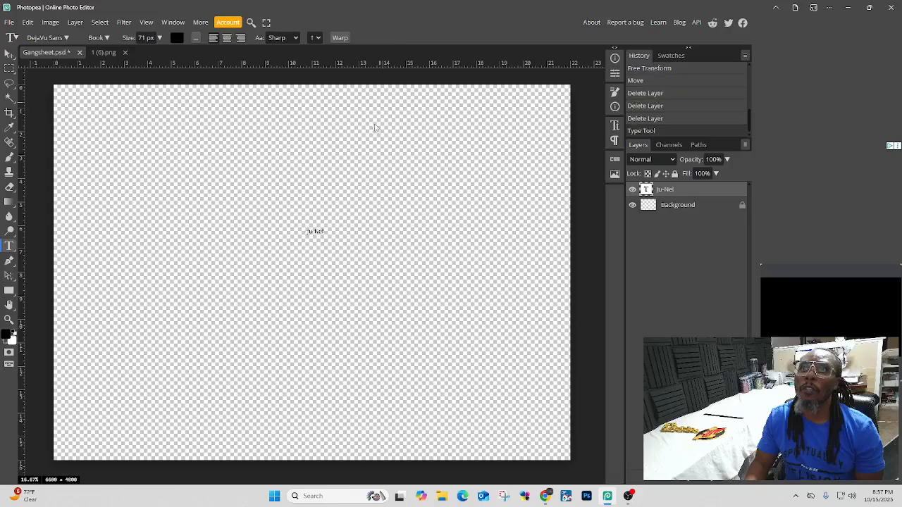
Step: Transform the "Ju-Nel" text to about 1522.97% with a -0.5° rotation and place it in the upper left-centre of the sheet
{"action": "left_click", "coordinate": [322, 233]}
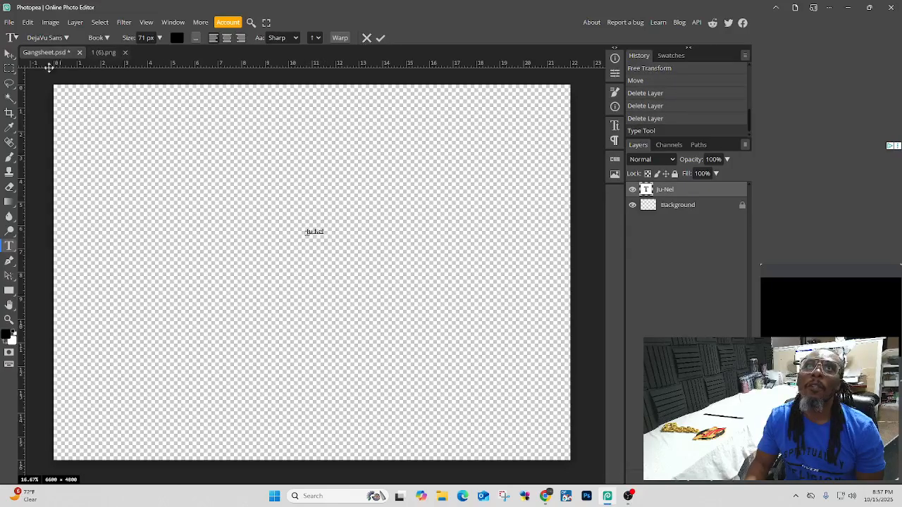
{"action": "left_click", "coordinate": [10, 54]}
{"action": "mouse_move", "coordinate": [327, 237]}
{"action": "left_mouse_down"}
{"action": "mouse_move", "coordinate": [341, 261]}
{"action": "mouse_move", "coordinate": [339, 243]}
{"action": "left_mouse_up"}
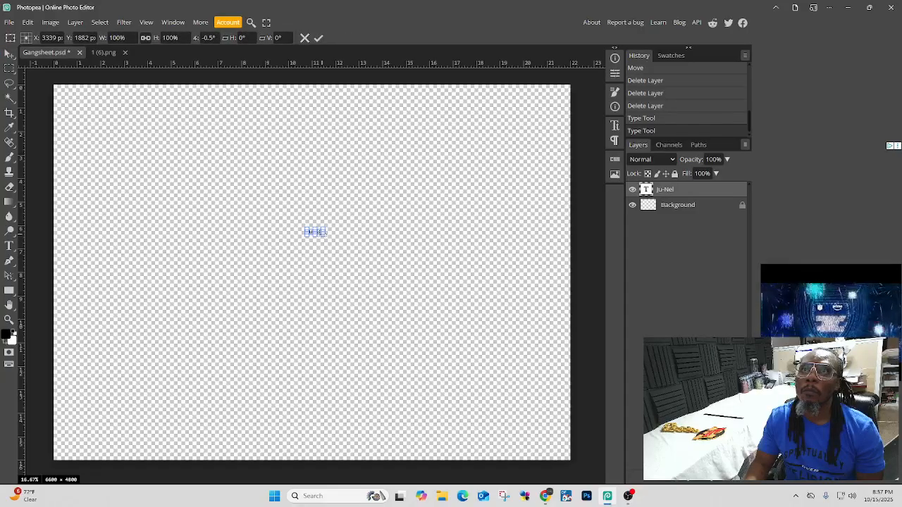
{"action": "left_click_drag", "start_coordinate": [328, 237], "coordinate": [458, 320]}
{"action": "left_click_drag", "start_coordinate": [423, 251], "coordinate": [404, 189]}
{"action": "left_click_drag", "start_coordinate": [321, 162], "coordinate": [288, 159]}
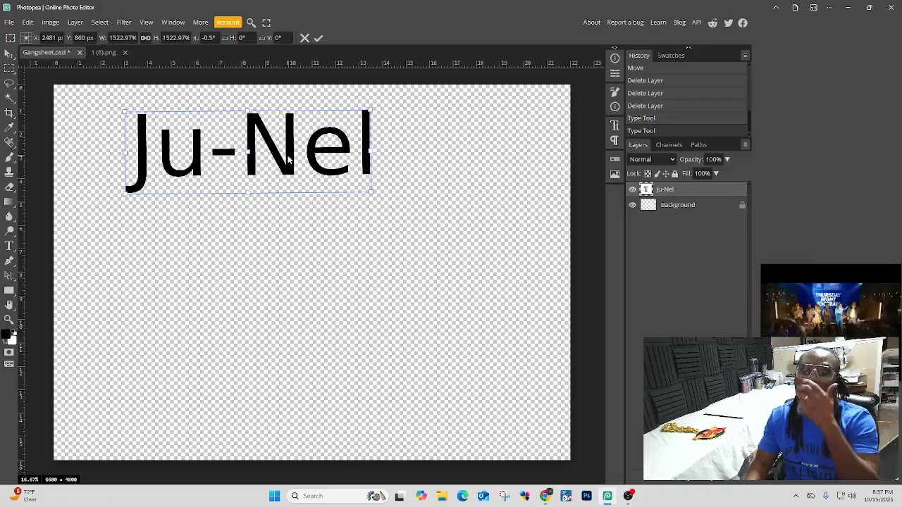
{"action": "left_click_drag", "start_coordinate": [288, 159], "coordinate": [322, 183]}
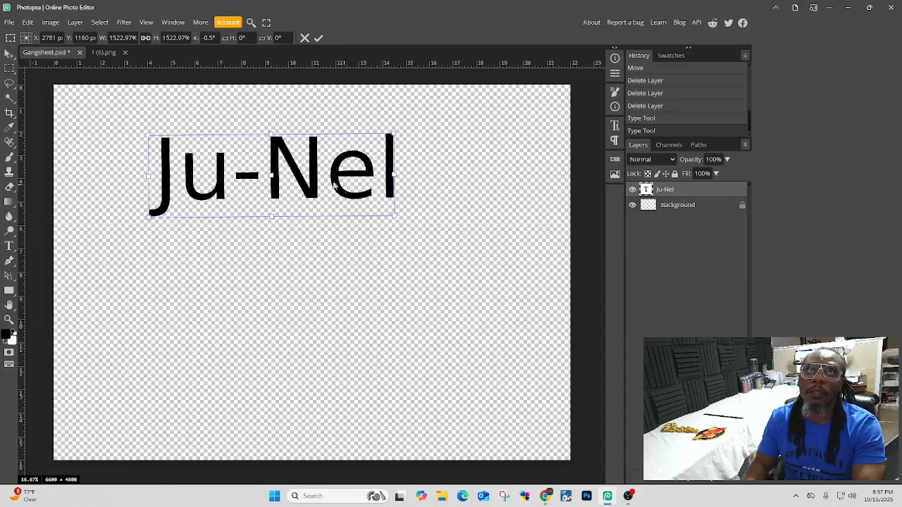
{"action": "key", "text": "Return"}
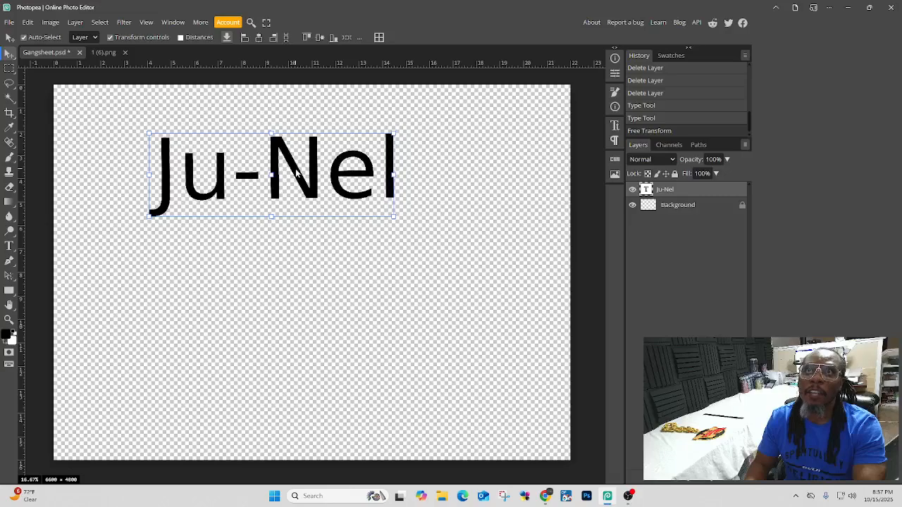
Step: Open the "Ju-Nel" text for editing with all of it selected and apply the DeStencilNF font
{"action": "double_click", "coordinate": [295, 169]}
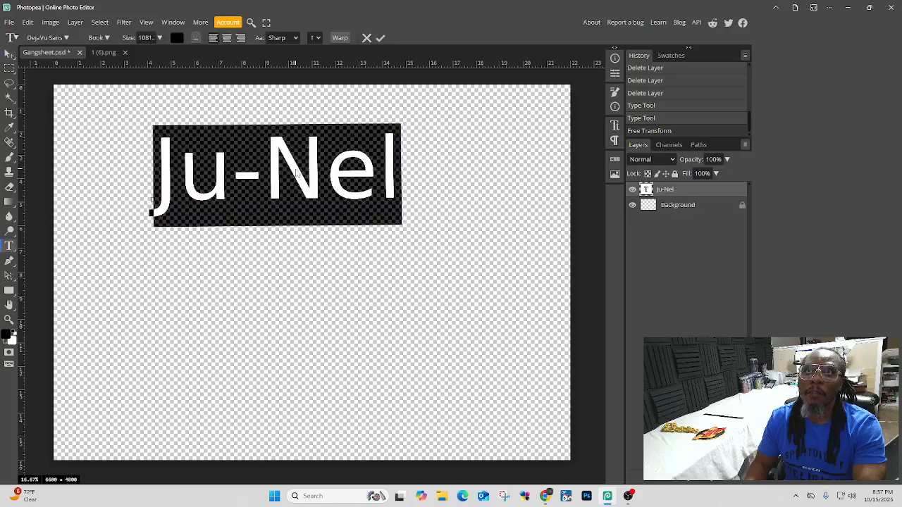
{"action": "left_click", "coordinate": [65, 39]}
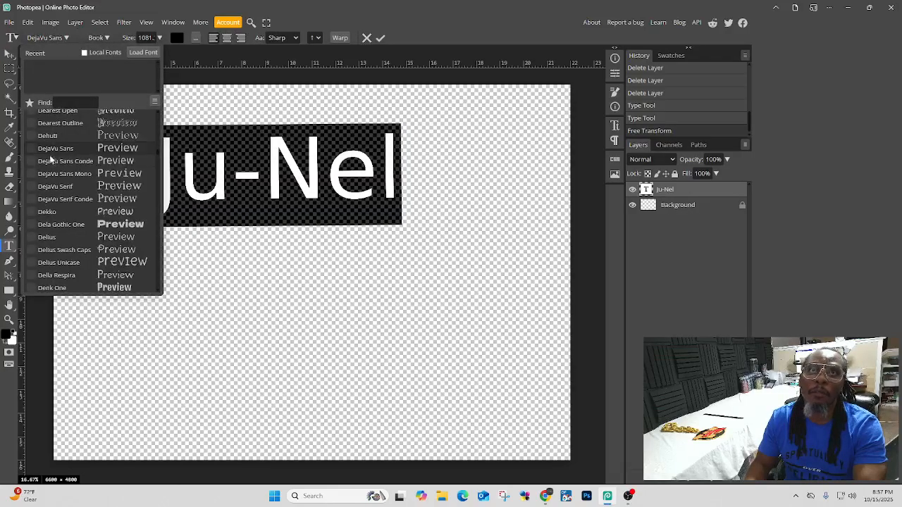
{"action": "scroll", "coordinate": [67, 169], "scroll_direction": "up", "scroll_amount": 2}
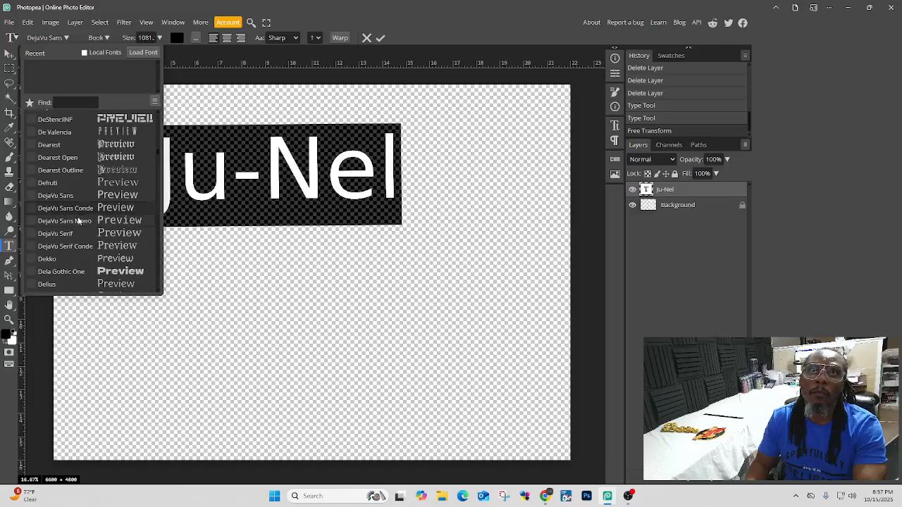
{"action": "scroll", "coordinate": [72, 197], "scroll_direction": "up", "scroll_amount": 2}
{"action": "left_click", "coordinate": [56, 167]}
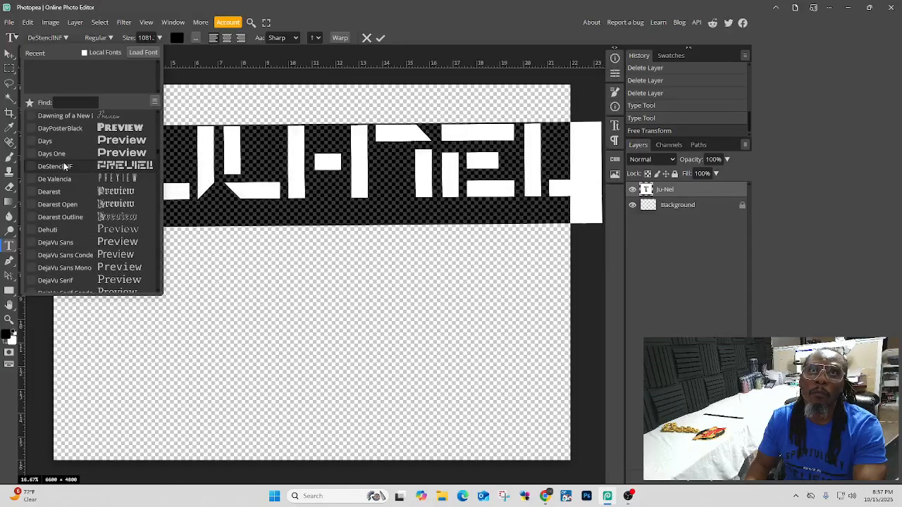
Step: Look through the available fonts alphabetically from D to K, previewing candidates such as Dangrek and Gowun Dodum on the "Ju-Nel" text
{"action": "left_click", "coordinate": [63, 38]}
{"action": "scroll", "coordinate": [64, 168], "scroll_direction": "up", "scroll_amount": 4}
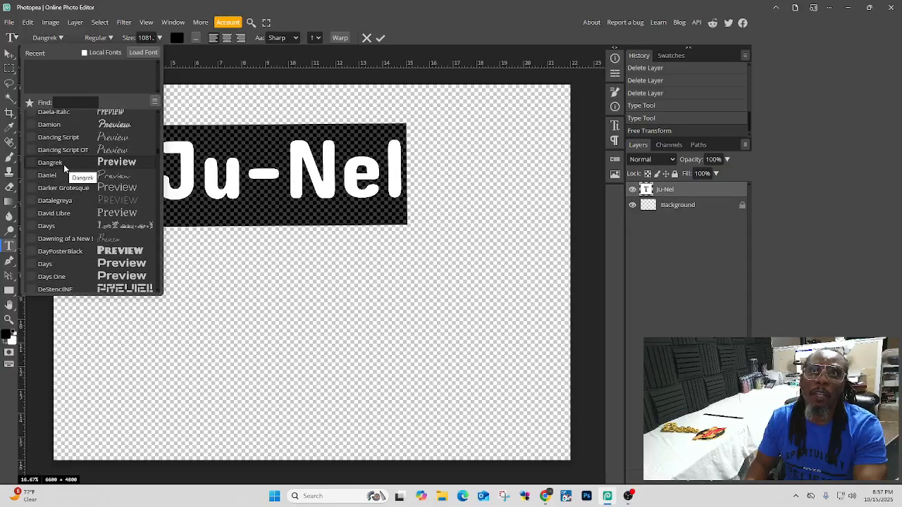
{"action": "scroll", "coordinate": [66, 172], "scroll_direction": "down", "scroll_amount": 5}
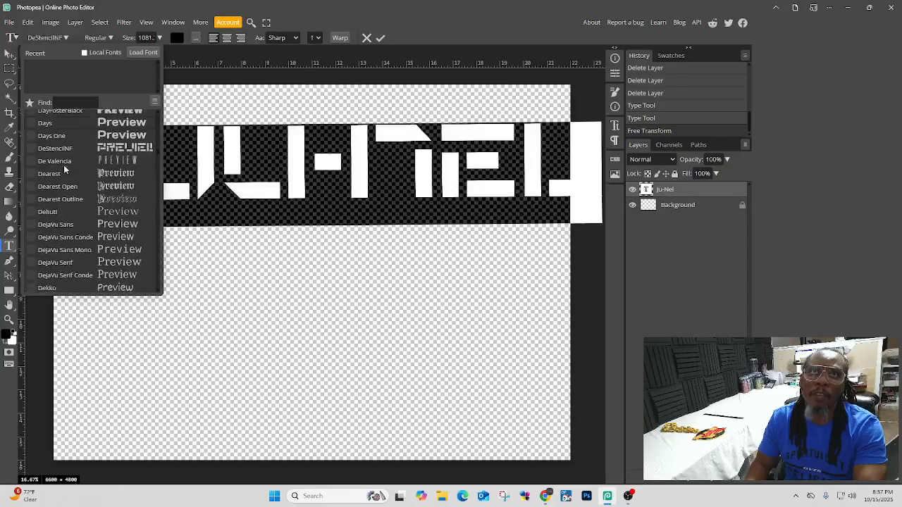
{"action": "scroll", "coordinate": [69, 181], "scroll_direction": "down", "scroll_amount": 10}
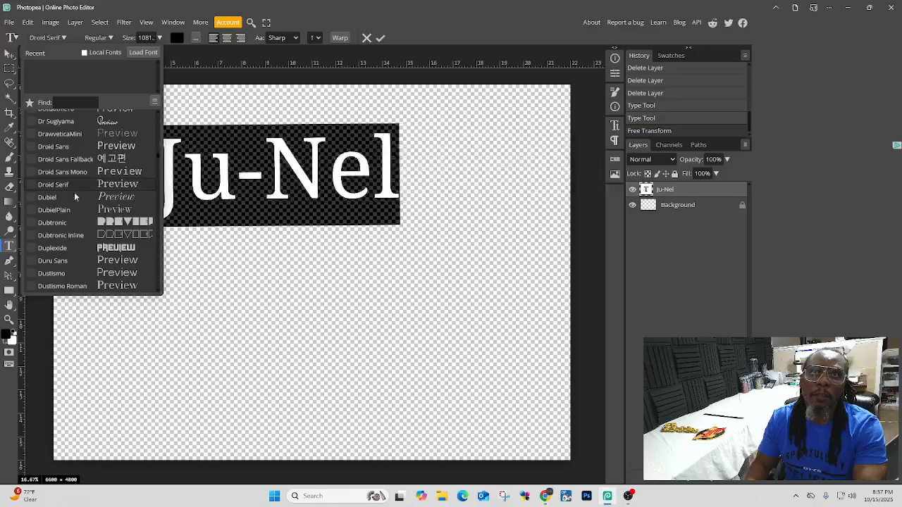
{"action": "scroll", "coordinate": [71, 228], "scroll_direction": "down", "scroll_amount": 2}
{"action": "scroll", "coordinate": [70, 229], "scroll_direction": "down", "scroll_amount": 5}
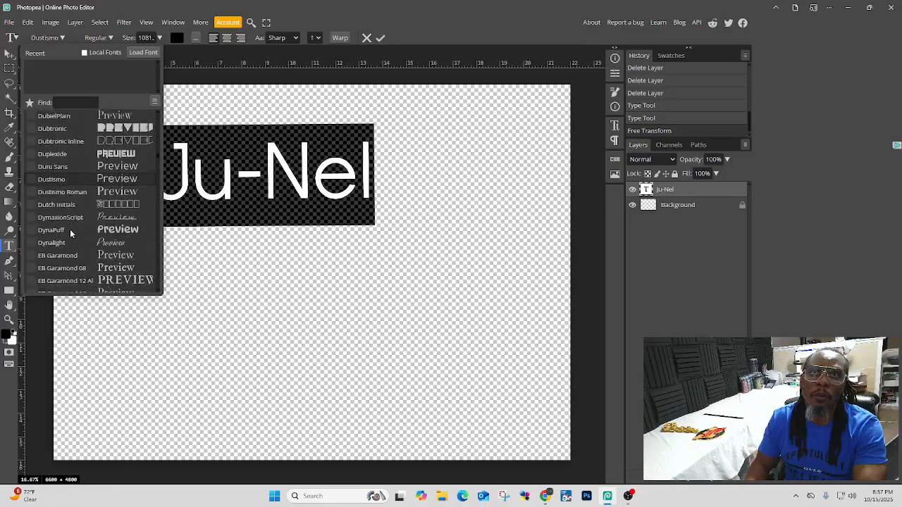
{"action": "scroll", "coordinate": [70, 229], "scroll_direction": "down", "scroll_amount": 10}
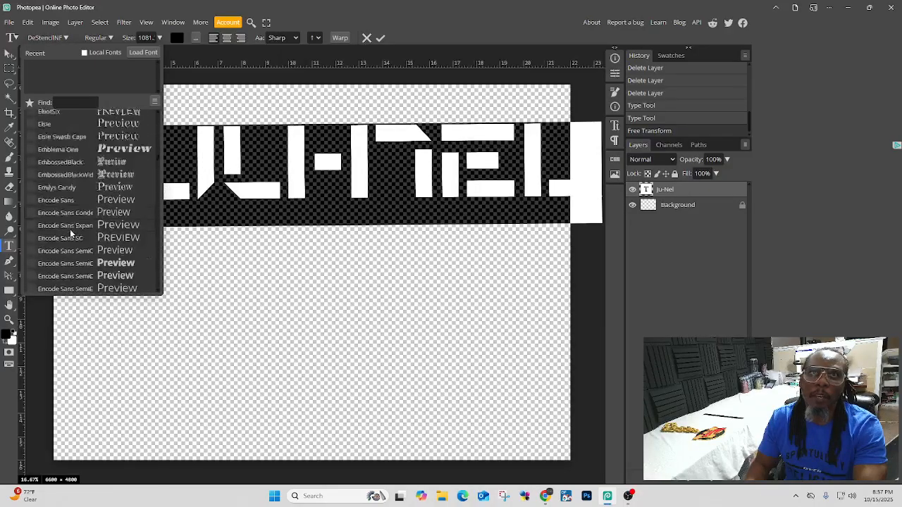
{"action": "scroll", "coordinate": [71, 233], "scroll_direction": "down", "scroll_amount": 10}
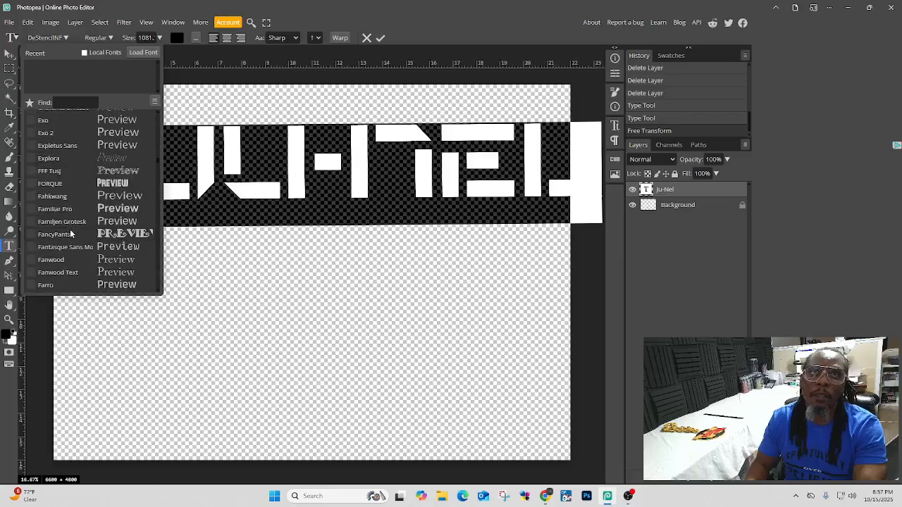
{"action": "scroll", "coordinate": [70, 233], "scroll_direction": "down", "scroll_amount": 10}
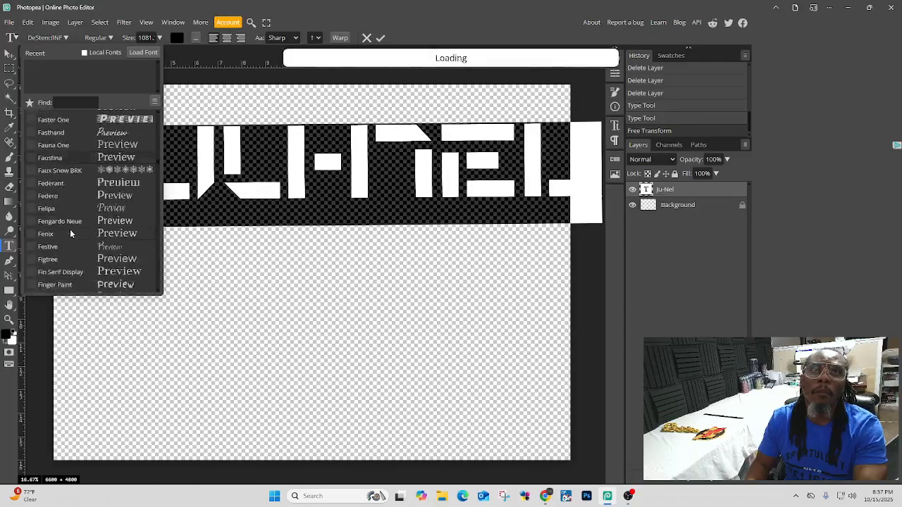
{"action": "scroll", "coordinate": [71, 234], "scroll_direction": "down", "scroll_amount": 10}
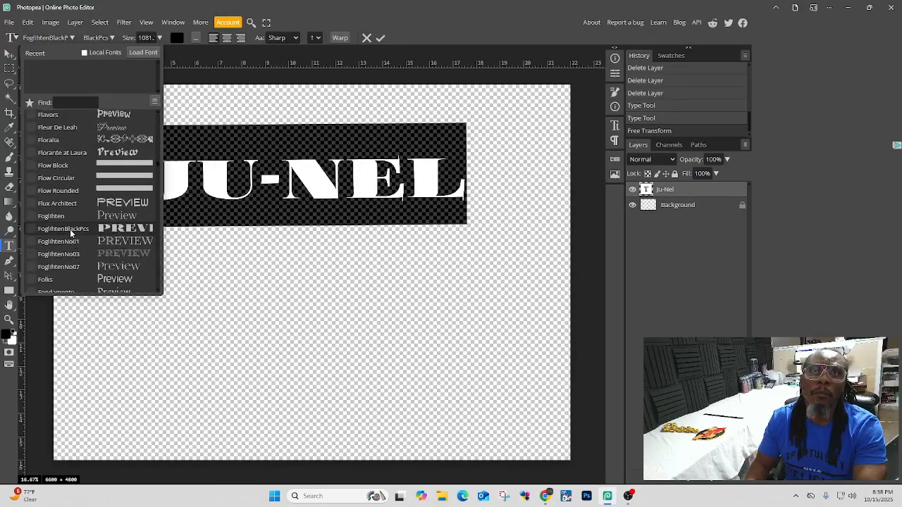
{"action": "scroll", "coordinate": [70, 233], "scroll_direction": "down", "scroll_amount": 10}
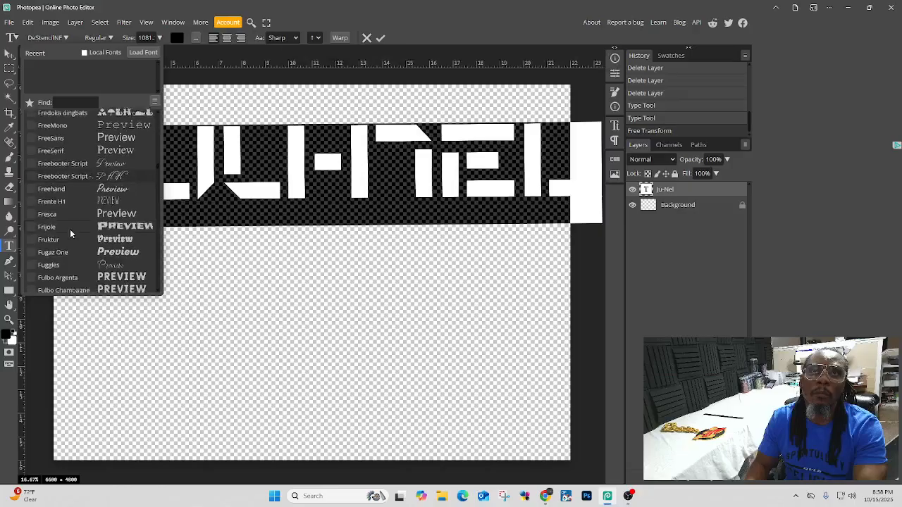
{"action": "scroll", "coordinate": [71, 231], "scroll_direction": "down", "scroll_amount": 3}
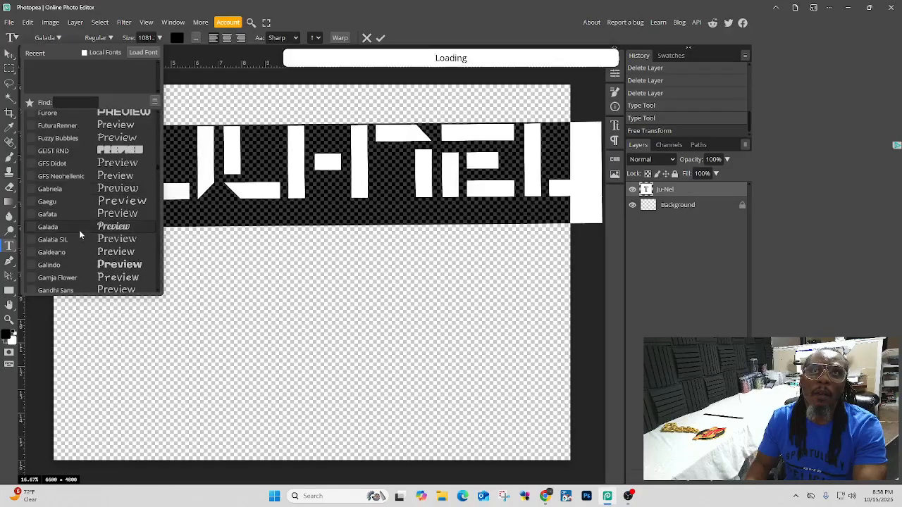
{"action": "scroll", "coordinate": [79, 230], "scroll_direction": "down", "scroll_amount": 5}
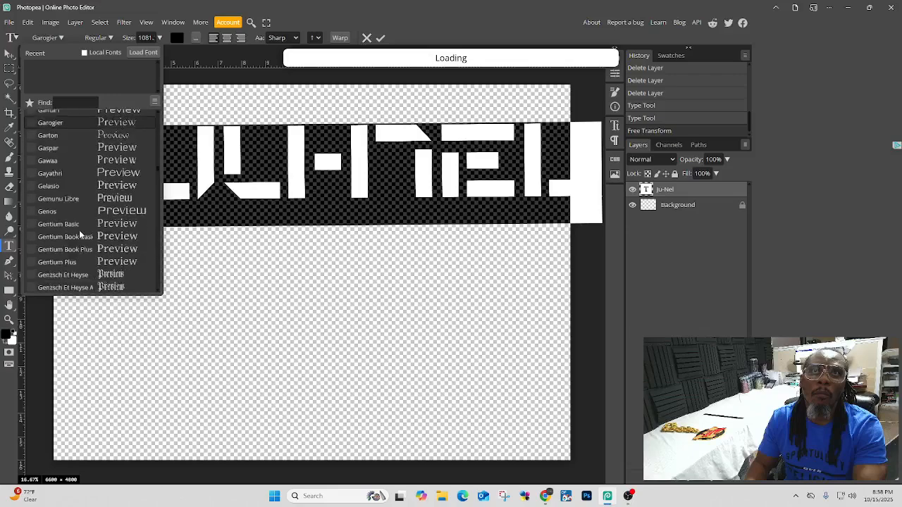
{"action": "scroll", "coordinate": [78, 233], "scroll_direction": "down", "scroll_amount": 8}
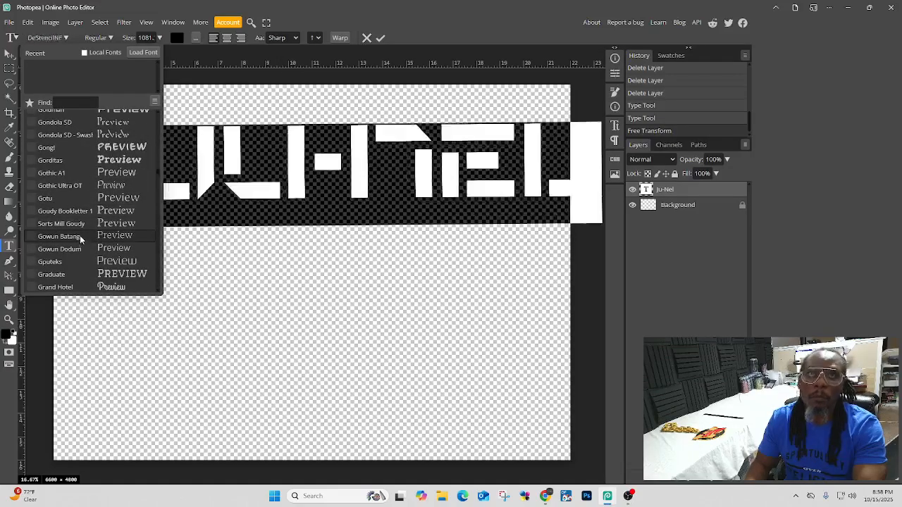
{"action": "left_click", "coordinate": [80, 244]}
{"action": "scroll", "coordinate": [80, 243], "scroll_direction": "down", "scroll_amount": 2}
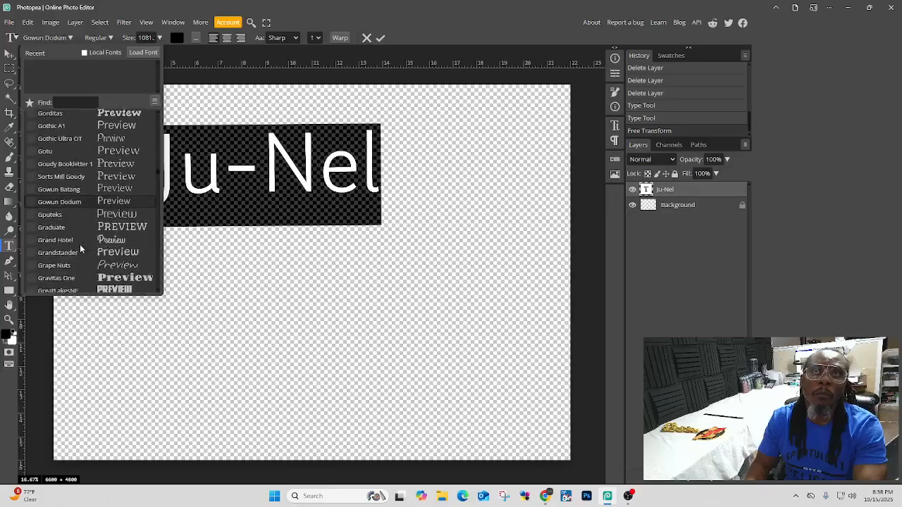
{"action": "scroll", "coordinate": [76, 202], "scroll_direction": "down", "scroll_amount": 7}
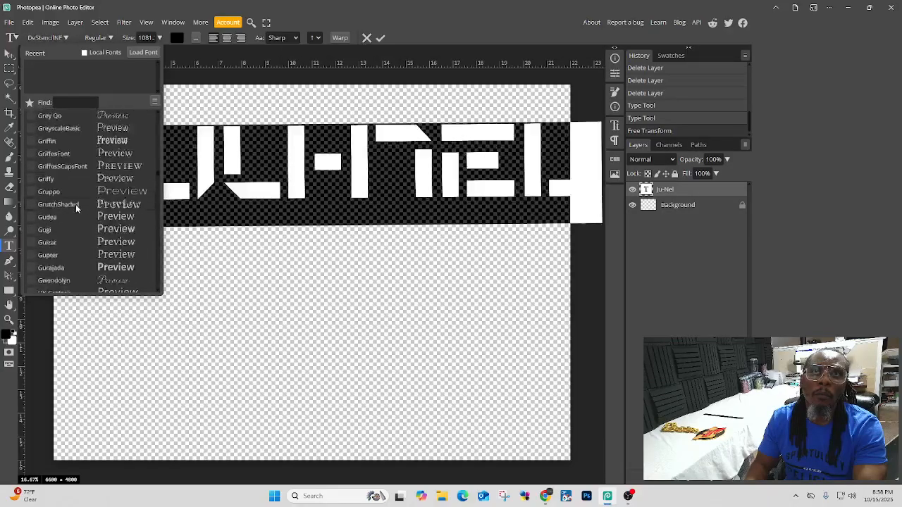
{"action": "scroll", "coordinate": [74, 224], "scroll_direction": "down", "scroll_amount": 10}
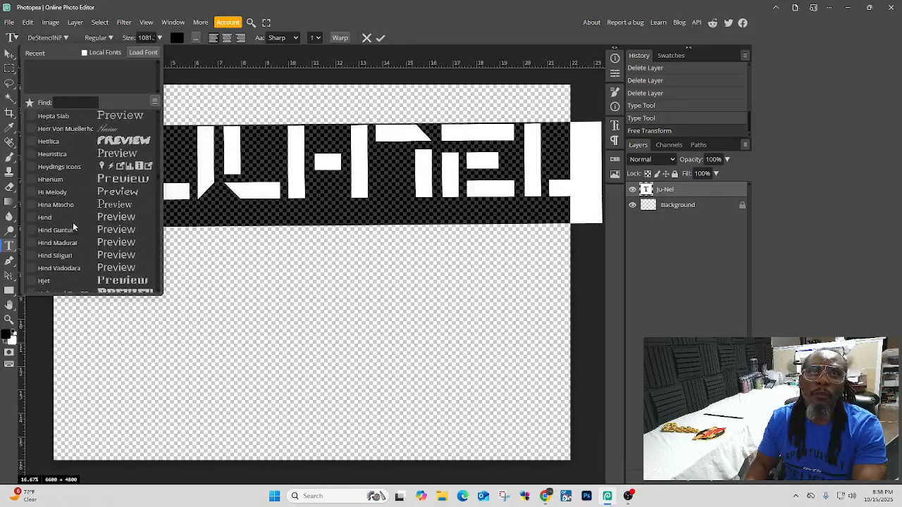
{"action": "scroll", "coordinate": [72, 224], "scroll_direction": "down", "scroll_amount": 12}
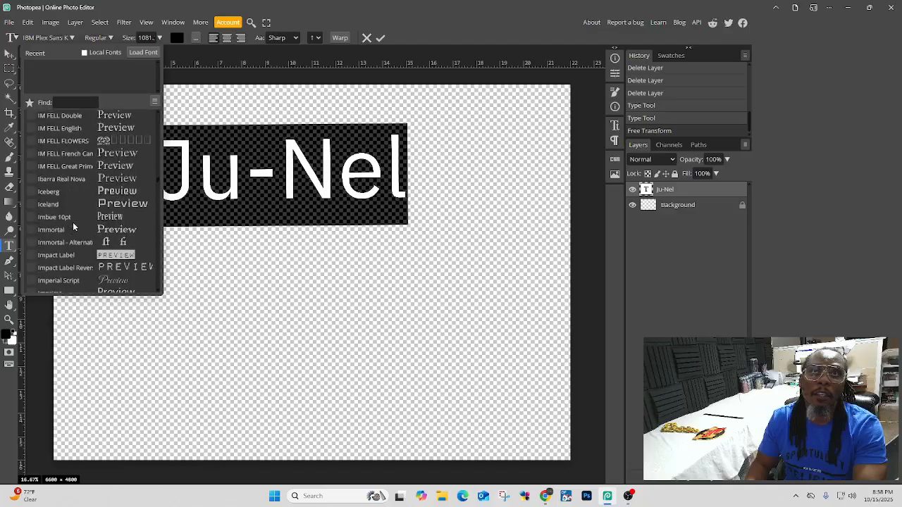
{"action": "scroll", "coordinate": [74, 226], "scroll_direction": "down", "scroll_amount": 10}
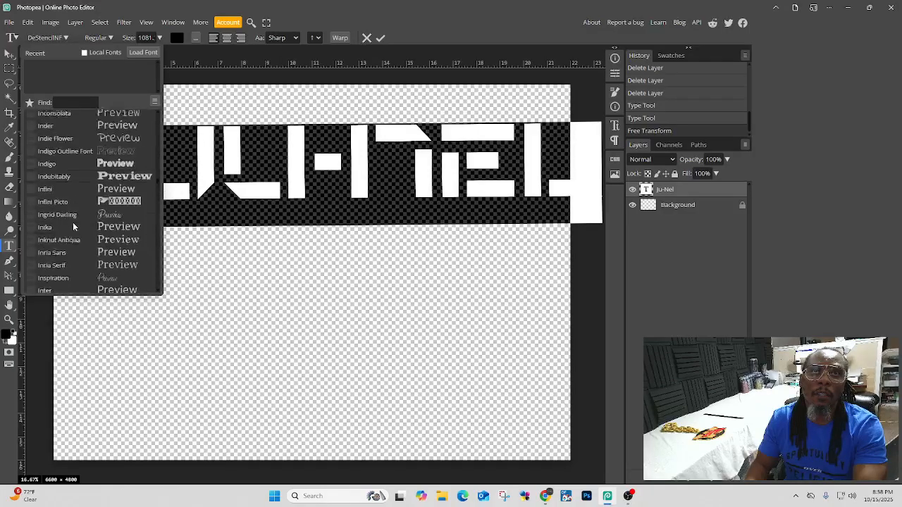
{"action": "scroll", "coordinate": [72, 222], "scroll_direction": "down", "scroll_amount": 8}
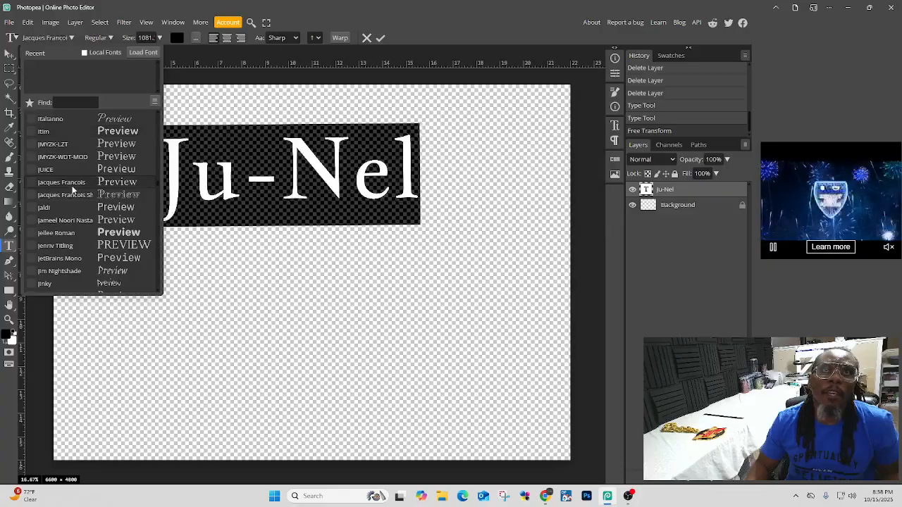
{"action": "scroll", "coordinate": [71, 202], "scroll_direction": "down", "scroll_amount": 6}
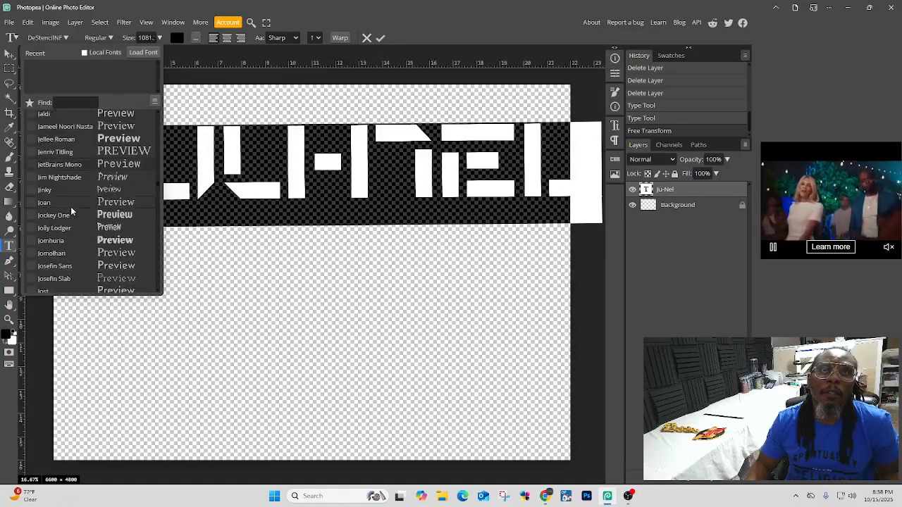
{"action": "scroll", "coordinate": [71, 206], "scroll_direction": "down", "scroll_amount": 10}
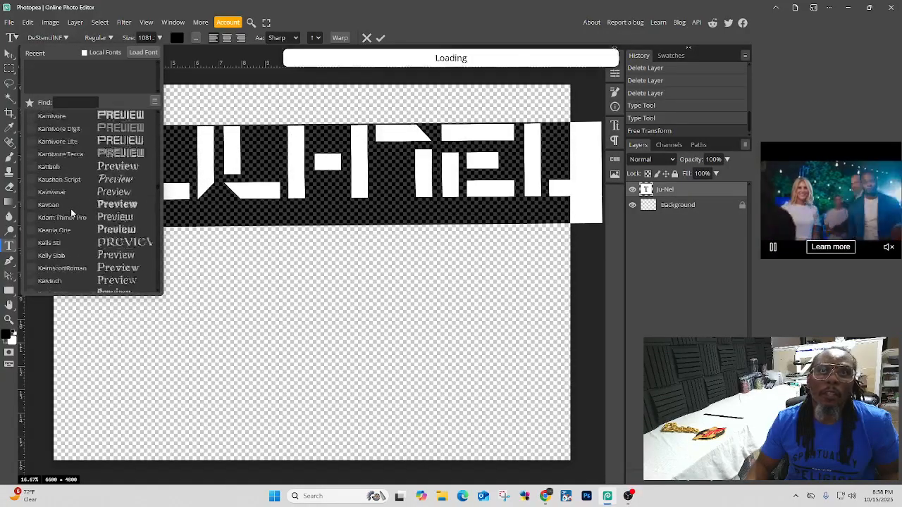
Step: Set the "Ju-Nel" font to Kingthings Italique, commit it and move the text horizontally to the sheet's upper centre
{"action": "scroll", "coordinate": [71, 218], "scroll_direction": "down", "scroll_amount": 4}
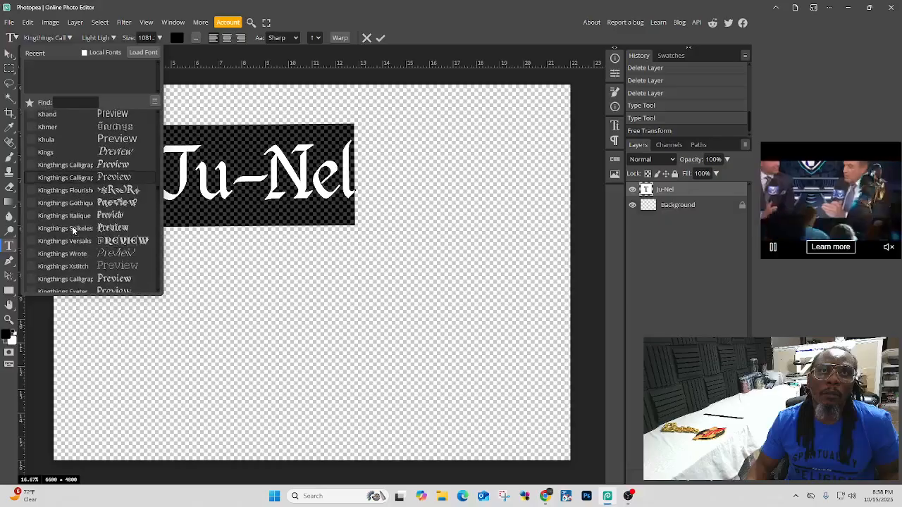
{"action": "scroll", "coordinate": [72, 229], "scroll_direction": "down", "scroll_amount": 2}
{"action": "scroll", "coordinate": [72, 228], "scroll_direction": "up", "scroll_amount": 2}
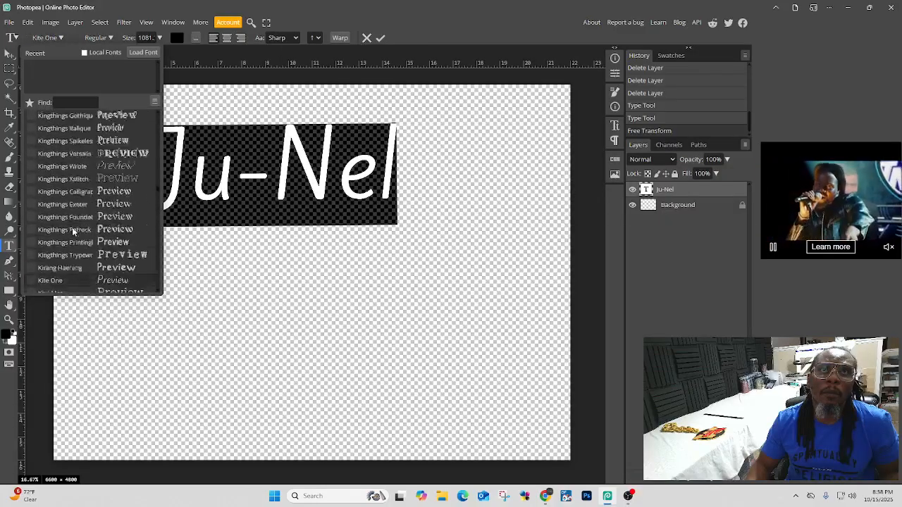
{"action": "scroll", "coordinate": [72, 227], "scroll_direction": "up", "scroll_amount": 3}
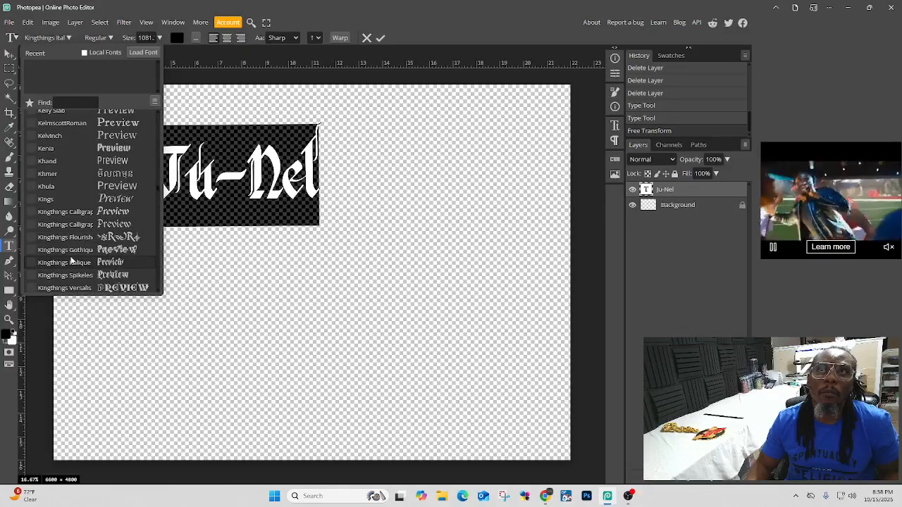
{"action": "left_click", "coordinate": [70, 260]}
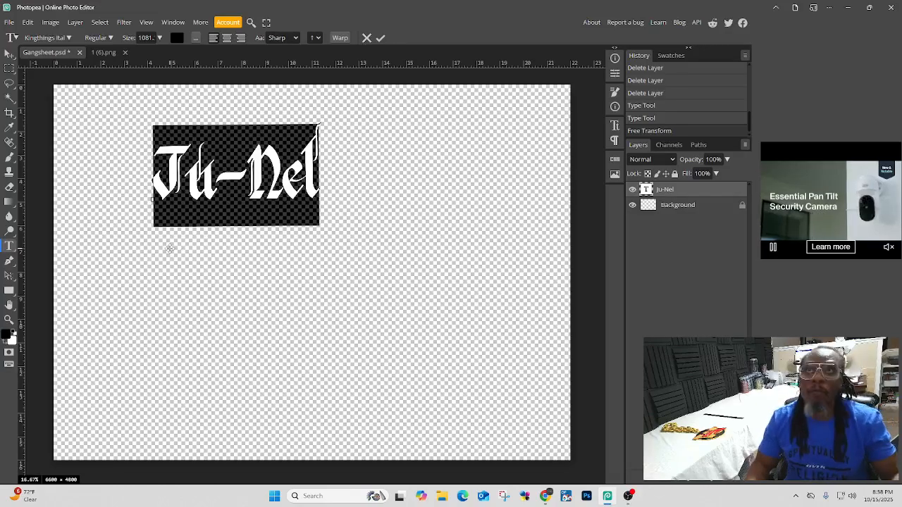
{"action": "left_click", "coordinate": [380, 39]}
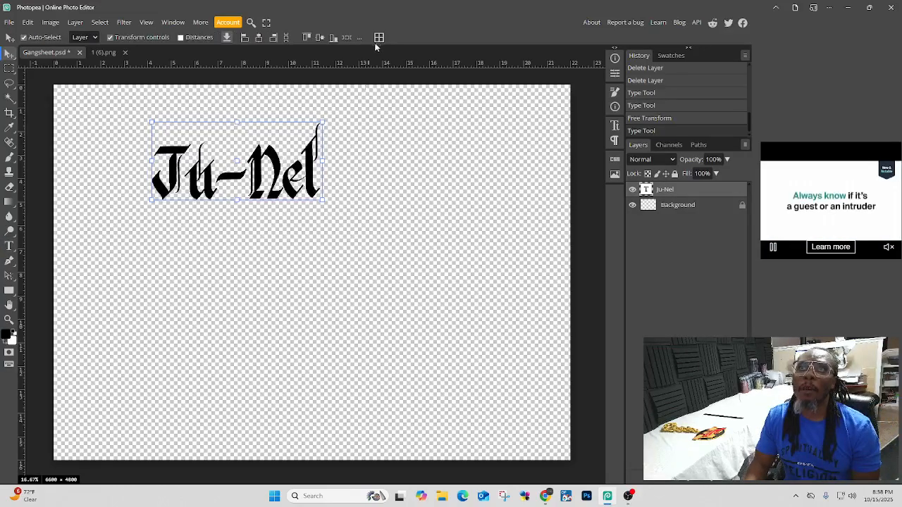
{"action": "left_click_drag", "start_coordinate": [275, 166], "coordinate": [350, 169]}
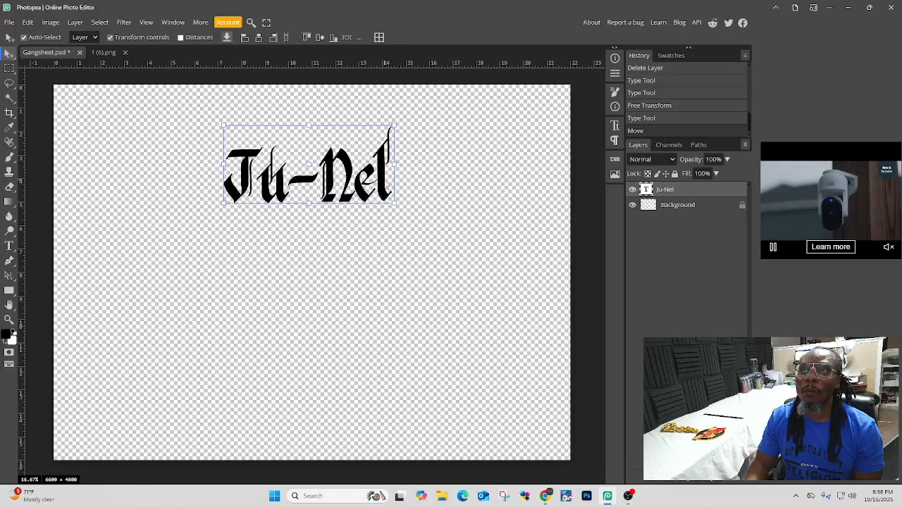
Step: Add "Fashion" and "Boutique" as two separate lines below "Ju-Nel" in the same text layer and commit the text
{"action": "double_click", "coordinate": [387, 187]}
{"action": "left_click", "coordinate": [389, 187]}
{"action": "key", "text": "Return"}
{"action": "type", "text": "Fa"}
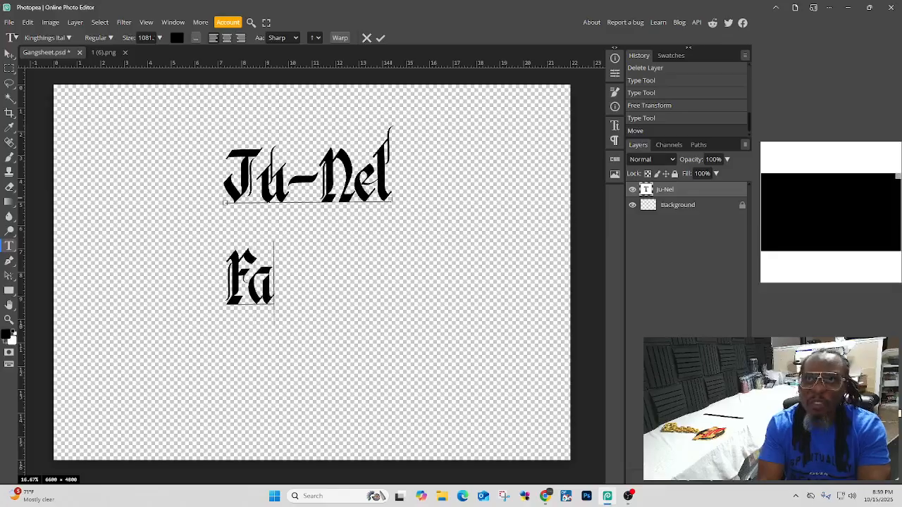
{"action": "type", "text": "shion"}
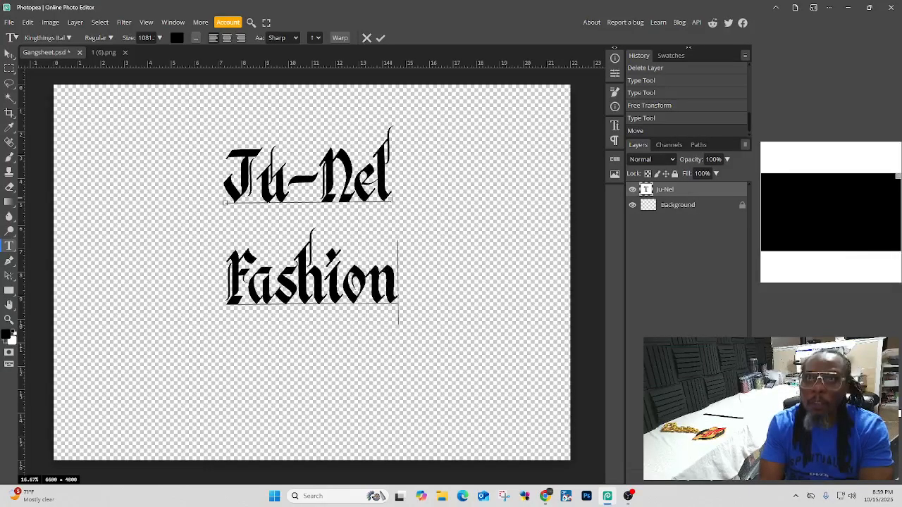
{"action": "key", "text": "Return"}
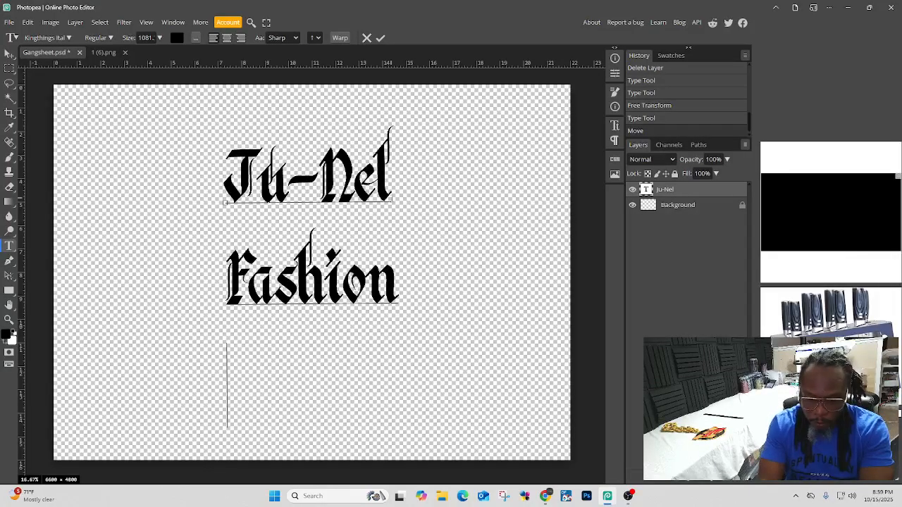
{"action": "type", "text": "Boutique"}
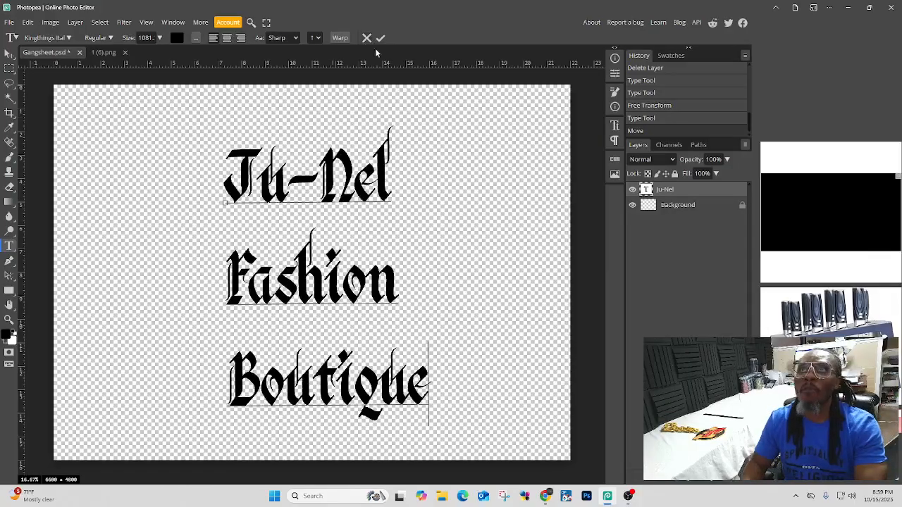
{"action": "left_click", "coordinate": [381, 38]}
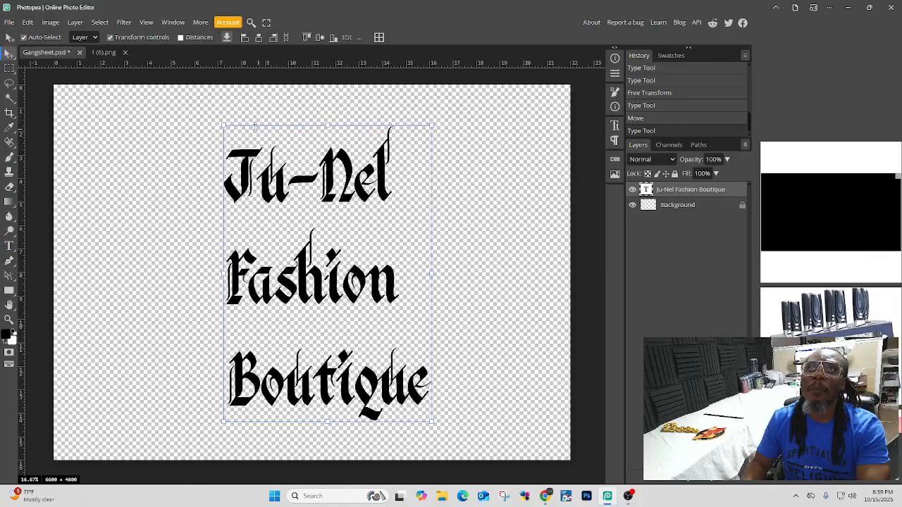
Step: Center-align the three lines of the "Ju-Nel Fashion Boutique" text, commit it and move the block back to the sheet's upper centre
{"action": "double_click", "coordinate": [259, 179]}
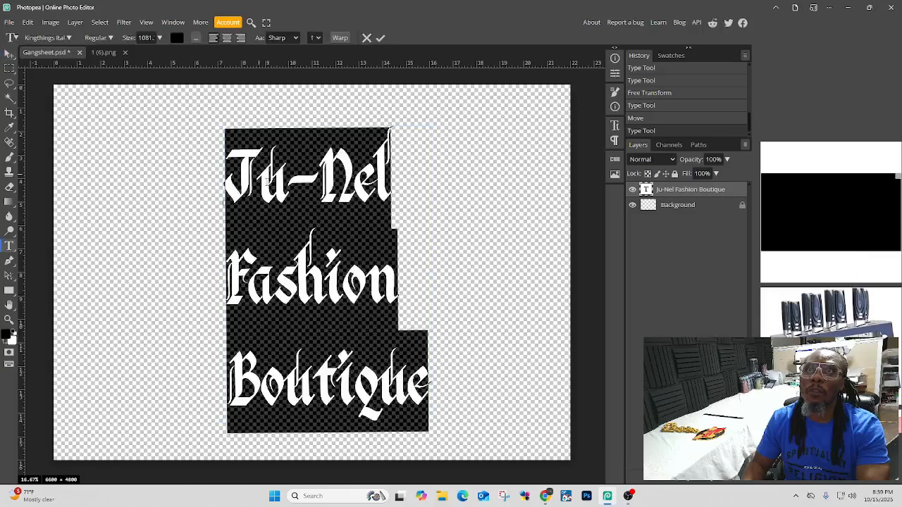
{"action": "left_click", "coordinate": [227, 38]}
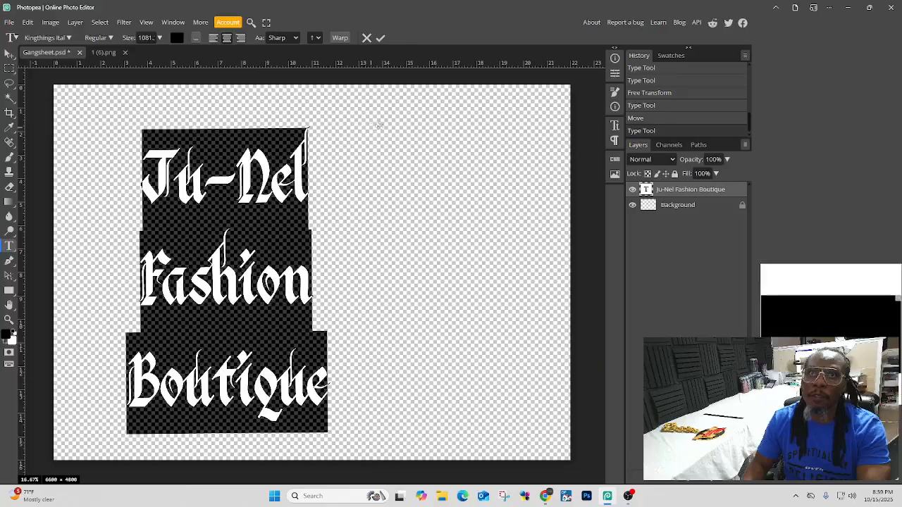
{"action": "left_click", "coordinate": [380, 38]}
{"action": "left_click_drag", "start_coordinate": [272, 307], "coordinate": [337, 282]}
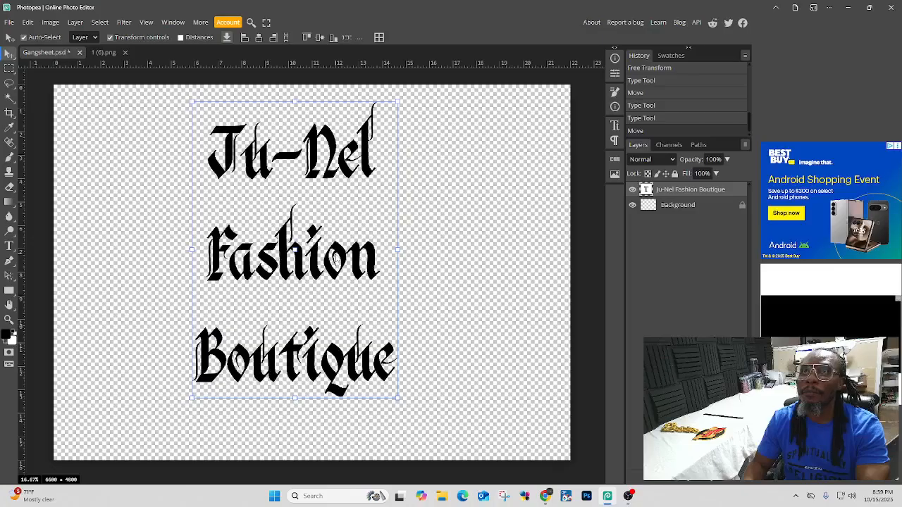
Step: Look for the text layer's size settings and display its width, height and position properties
{"action": "left_click", "coordinate": [693, 145]}
{"action": "left_click", "coordinate": [675, 145]}
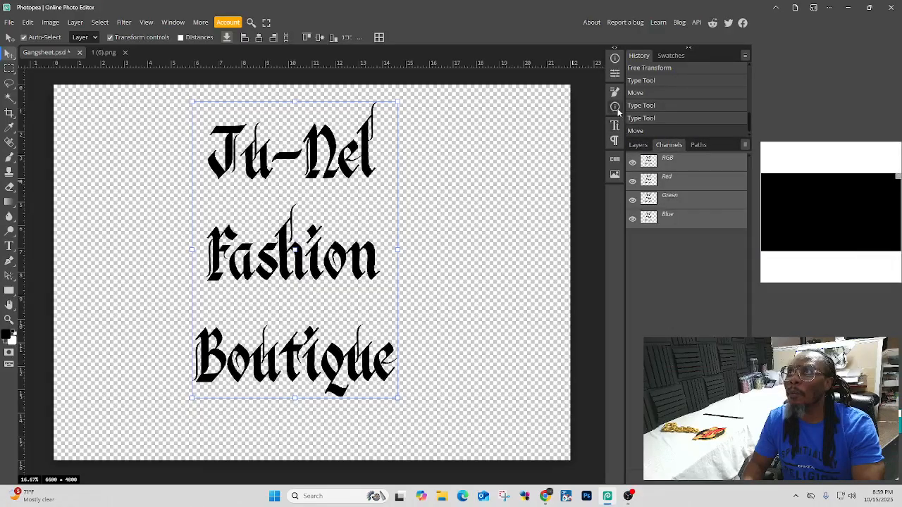
{"action": "left_click", "coordinate": [615, 73]}
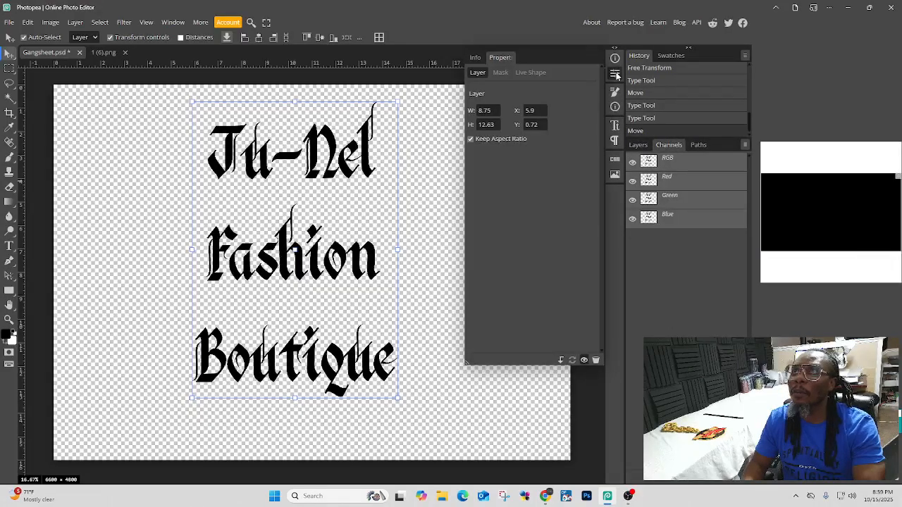
{"action": "left_click", "coordinate": [616, 75]}
{"action": "left_click", "coordinate": [615, 93]}
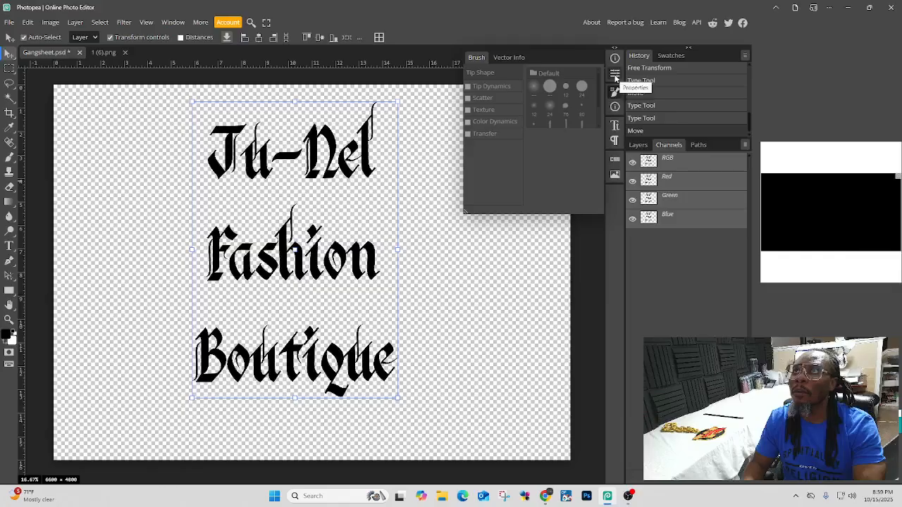
{"action": "left_click", "coordinate": [615, 74]}
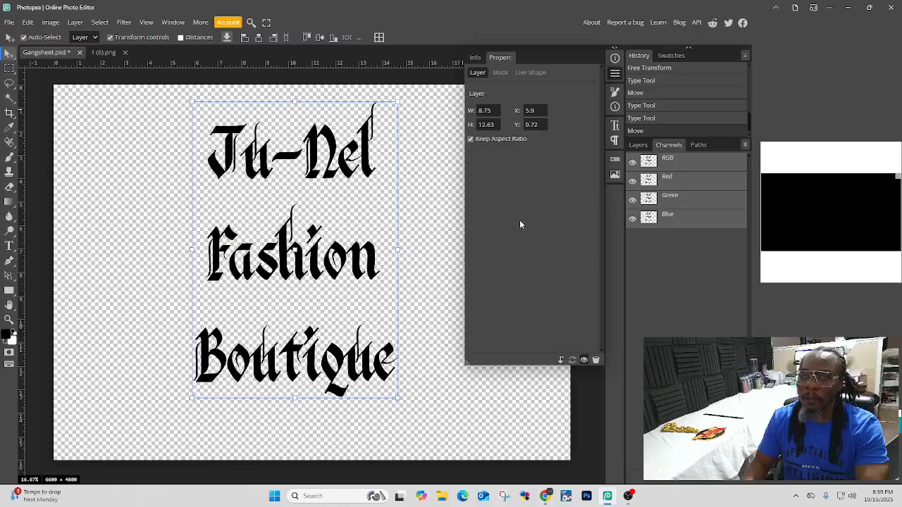
Step: Stretch the text block horizontally to about 139% width, keeping its height at about 100%
{"action": "mouse_move", "coordinate": [397, 250]}
{"action": "left_mouse_down"}
{"action": "mouse_move", "coordinate": [414, 249]}
{"action": "mouse_move", "coordinate": [333, 247]}
{"action": "mouse_move", "coordinate": [363, 250]}
{"action": "mouse_move", "coordinate": [391, 274]}
{"action": "mouse_move", "coordinate": [403, 273]}
{"action": "mouse_move", "coordinate": [400, 250]}
{"action": "left_mouse_up"}
{"action": "left_click", "coordinate": [471, 140]}
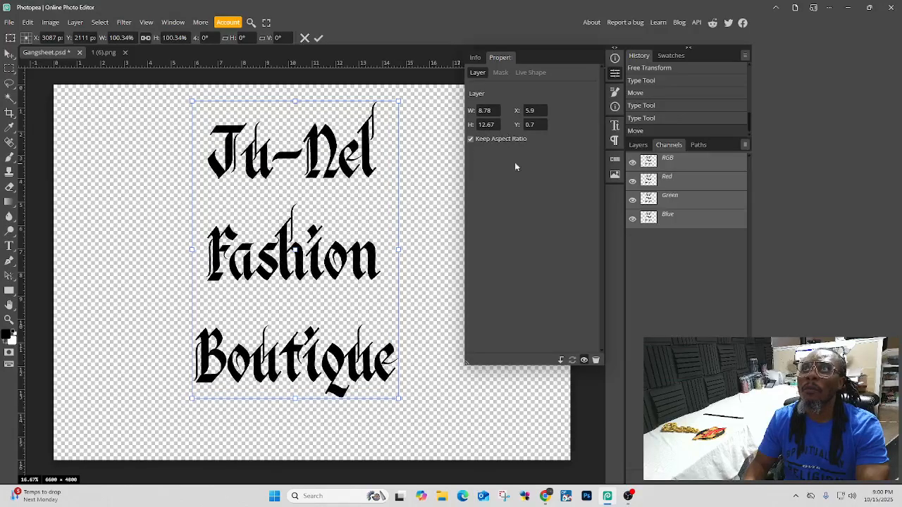
{"action": "left_click", "coordinate": [615, 75]}
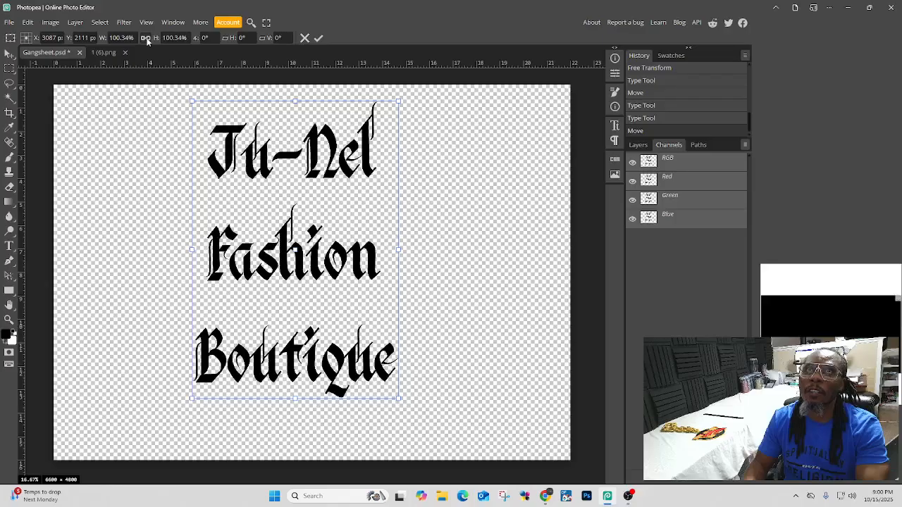
{"action": "left_click_drag", "start_coordinate": [400, 252], "coordinate": [505, 253]}
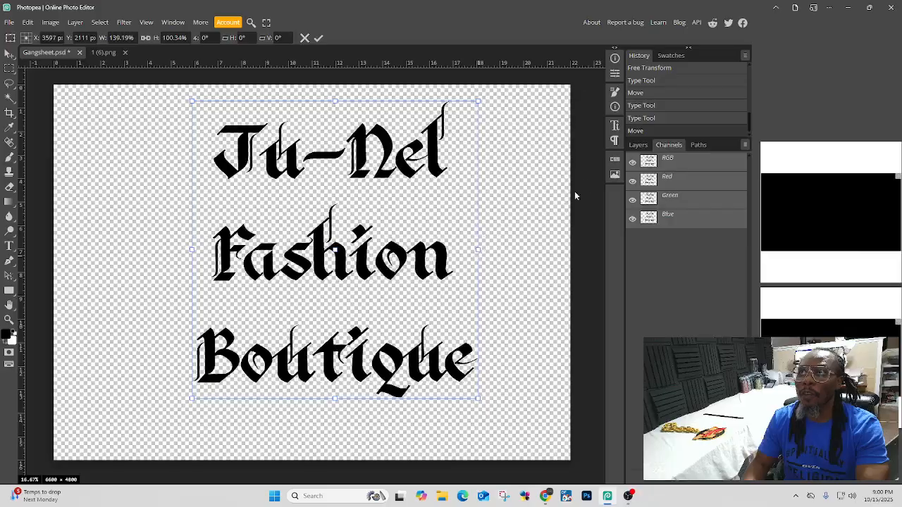
{"action": "left_click", "coordinate": [638, 146]}
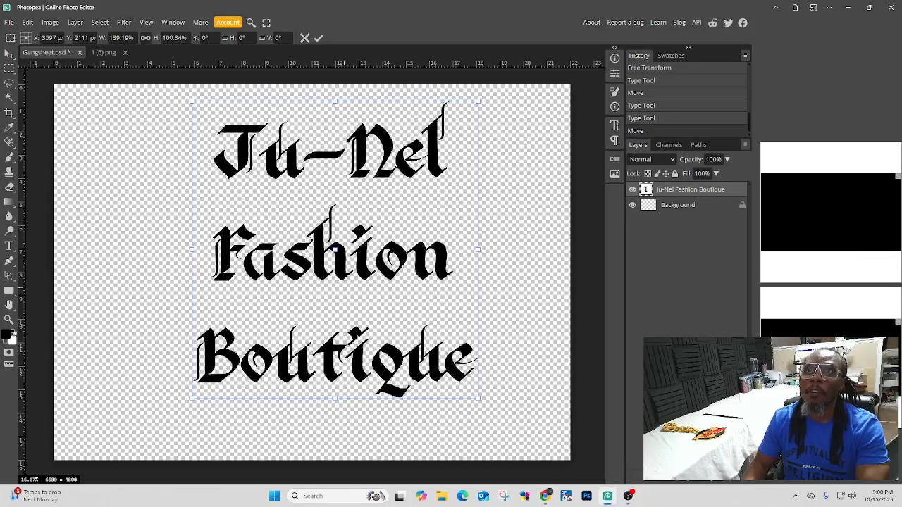
Step: Scale the text block down to about 133% width and 96% height, shift it up and to the left, and commit the transform
{"action": "mouse_move", "coordinate": [335, 400]}
{"action": "left_mouse_down"}
{"action": "mouse_move", "coordinate": [335, 381]}
{"action": "mouse_move", "coordinate": [337, 414]}
{"action": "mouse_move", "coordinate": [335, 386]}
{"action": "left_mouse_up"}
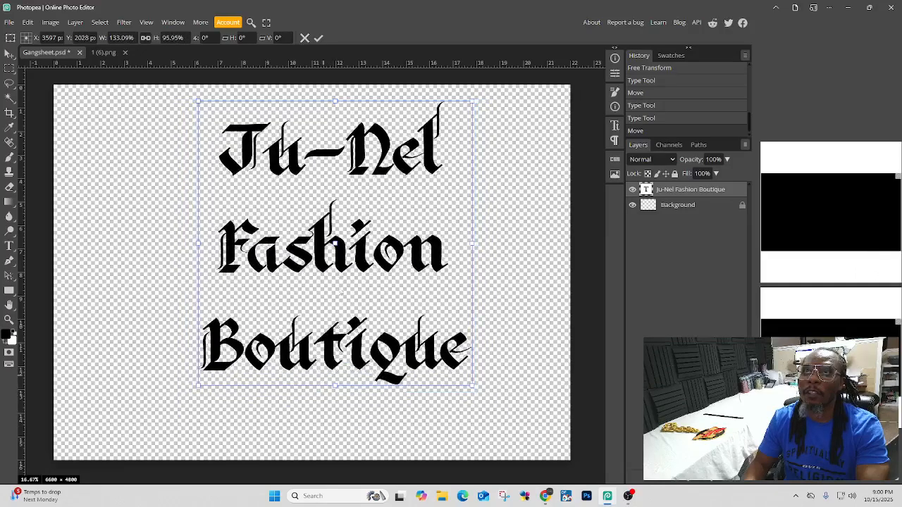
{"action": "left_click_drag", "start_coordinate": [335, 247], "coordinate": [305, 240]}
{"action": "left_click", "coordinate": [319, 38]}
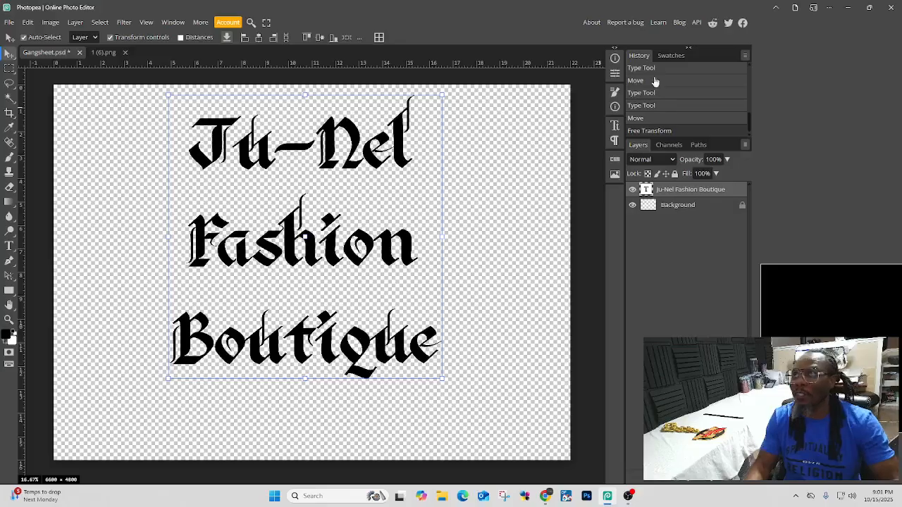
Step: Check the text layer's width and height in its properties
{"action": "left_click", "coordinate": [615, 74]}
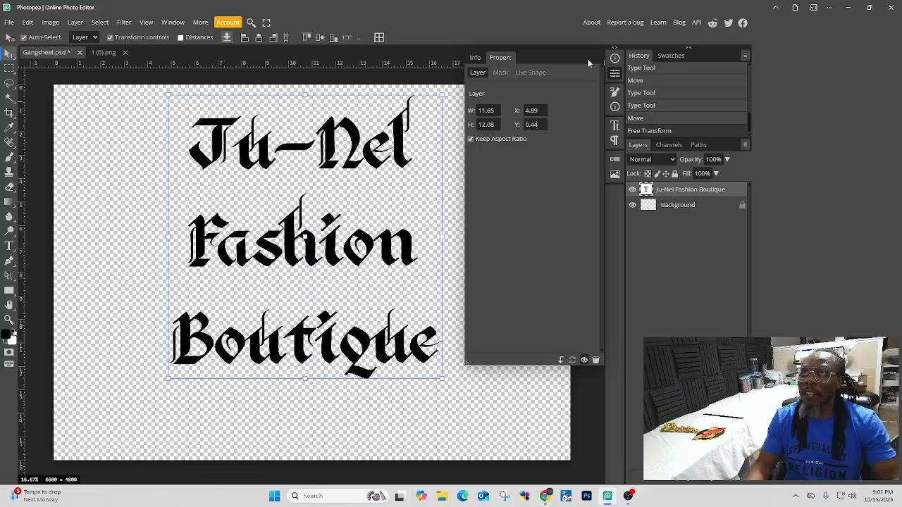
{"action": "left_click", "coordinate": [618, 74]}
{"action": "left_click", "coordinate": [617, 74]}
{"action": "left_click", "coordinate": [616, 75]}
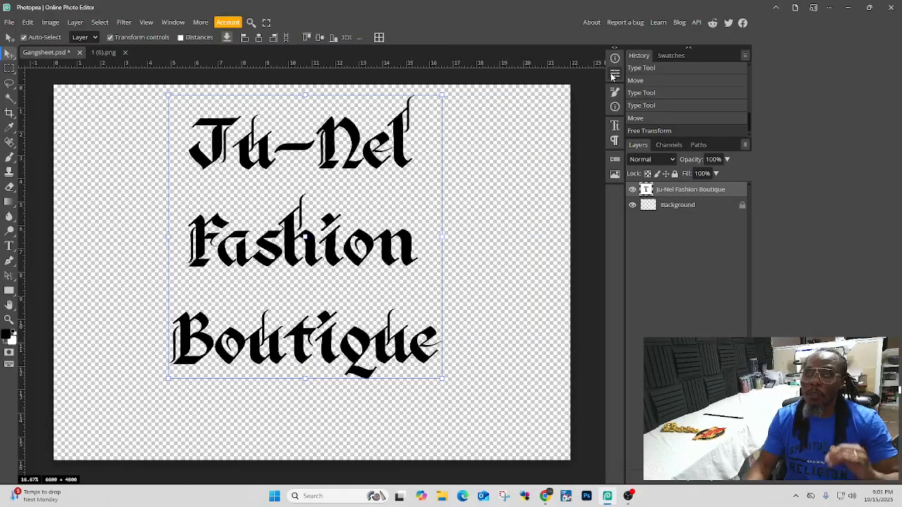
{"action": "right_click", "coordinate": [350, 127]}
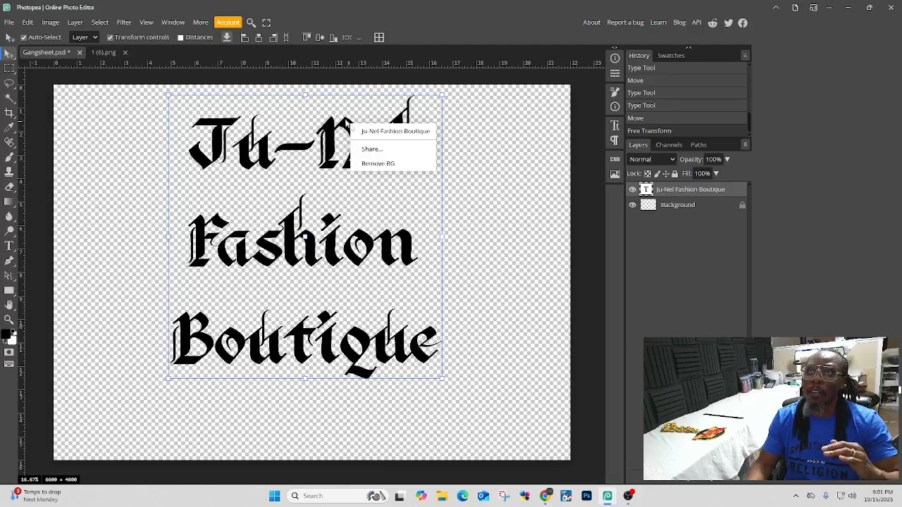
{"action": "left_click", "coordinate": [345, 122]}
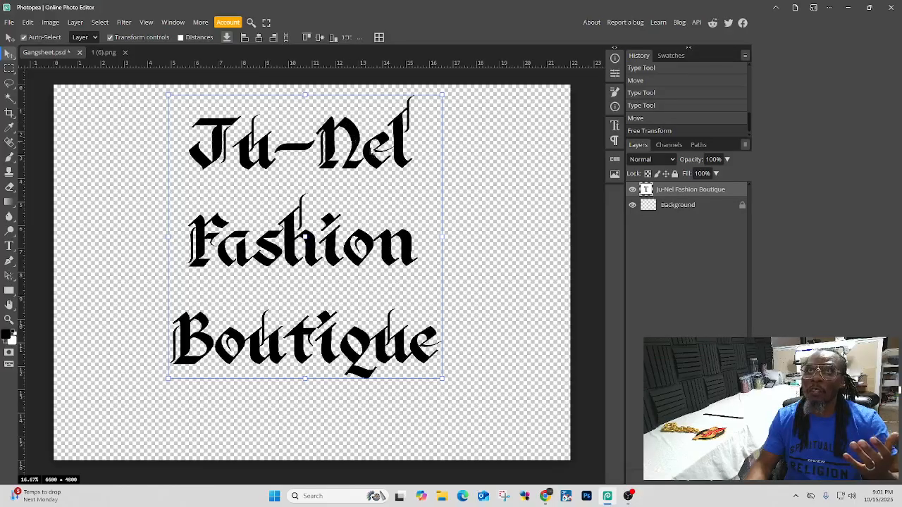
Step: Open the blending options of the "Ju-Nel Fashion Boutique" layer clear of the artwork and enable the Stroke effect
{"action": "left_click", "coordinate": [710, 212]}
{"action": "double_click", "coordinate": [725, 192]}
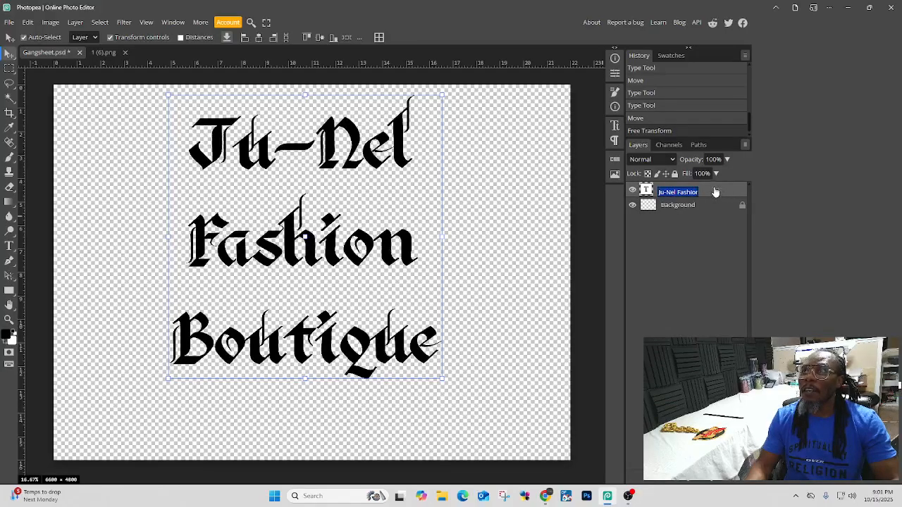
{"action": "right_click", "coordinate": [714, 192]}
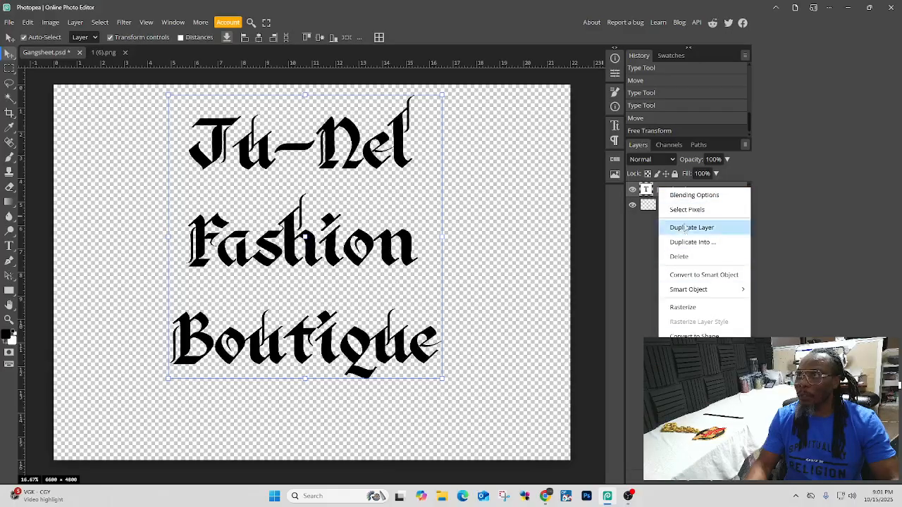
{"action": "left_click", "coordinate": [685, 195]}
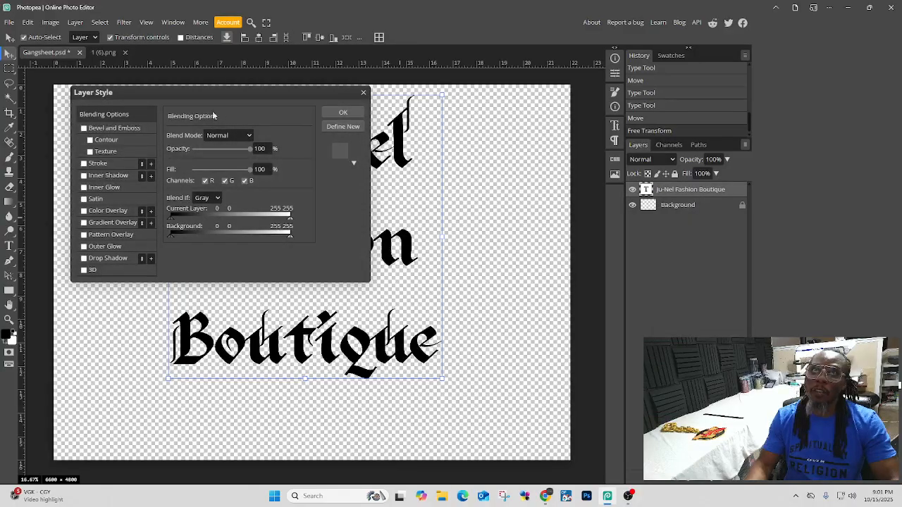
{"action": "left_click_drag", "start_coordinate": [215, 91], "coordinate": [662, 237]}
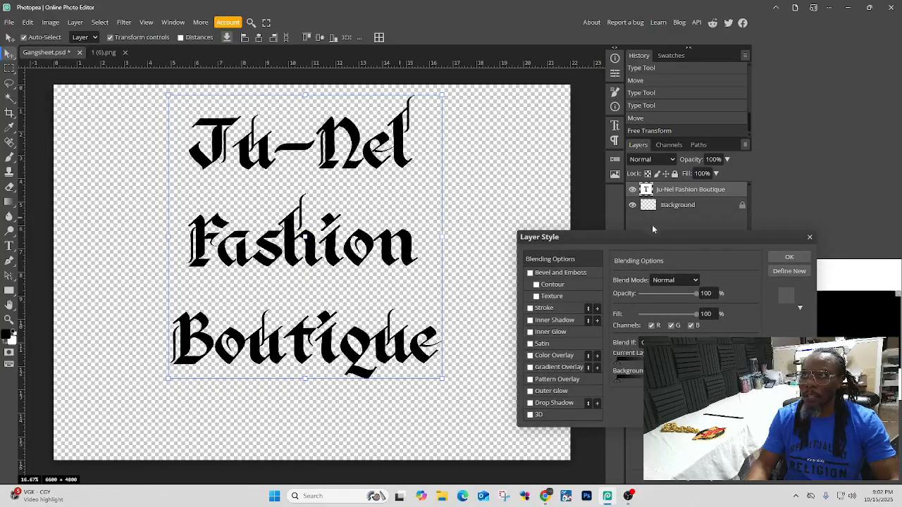
{"action": "left_click", "coordinate": [538, 311]}
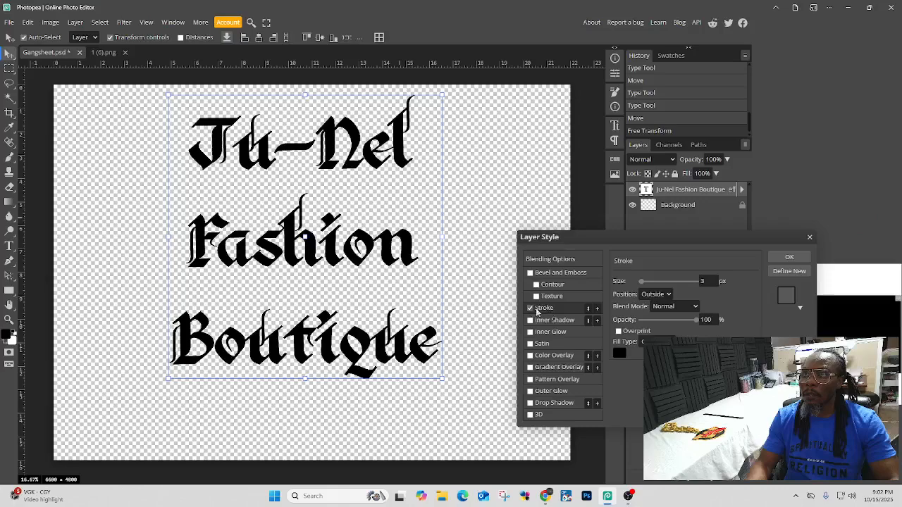
Step: Set the text's stroke colour to red
{"action": "left_click", "coordinate": [619, 354]}
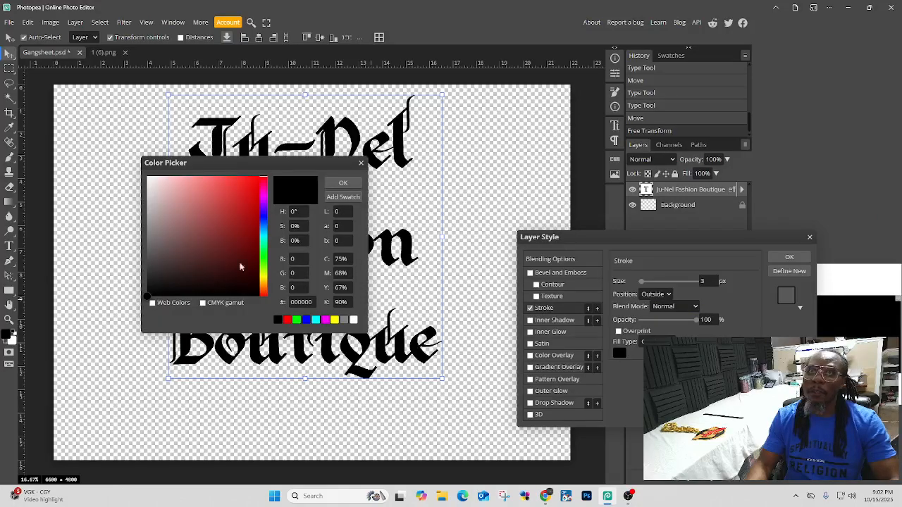
{"action": "left_click", "coordinate": [243, 190]}
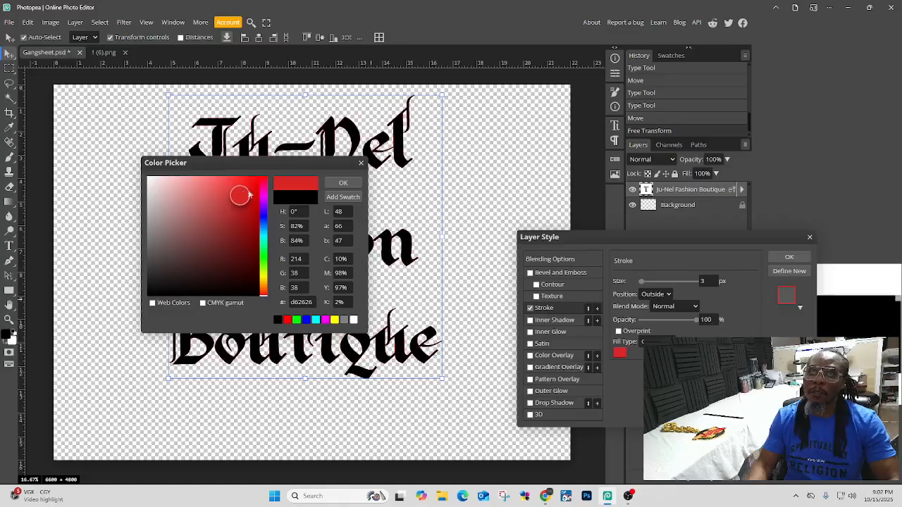
{"action": "left_click", "coordinate": [343, 184]}
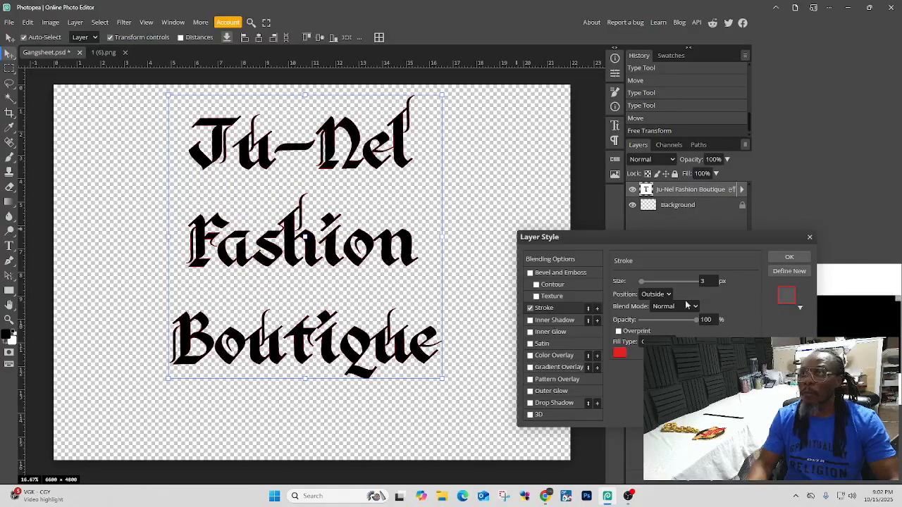
Step: Try an 84 px outside stroke on the text, and an Inside position with the size raised to 200 px
{"action": "left_click_drag", "start_coordinate": [646, 283], "coordinate": [659, 286]}
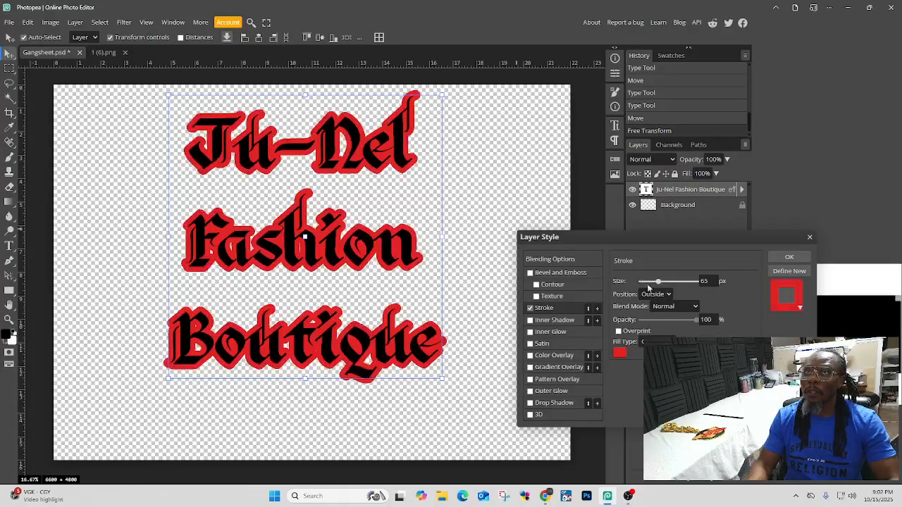
{"action": "left_click", "coordinate": [665, 282]}
{"action": "left_click", "coordinate": [652, 296]}
{"action": "left_click", "coordinate": [653, 296]}
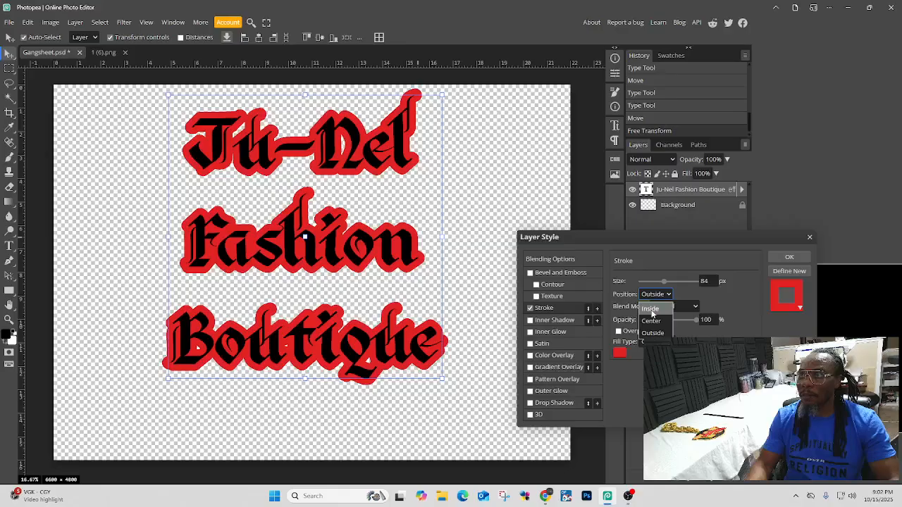
{"action": "left_click", "coordinate": [652, 312]}
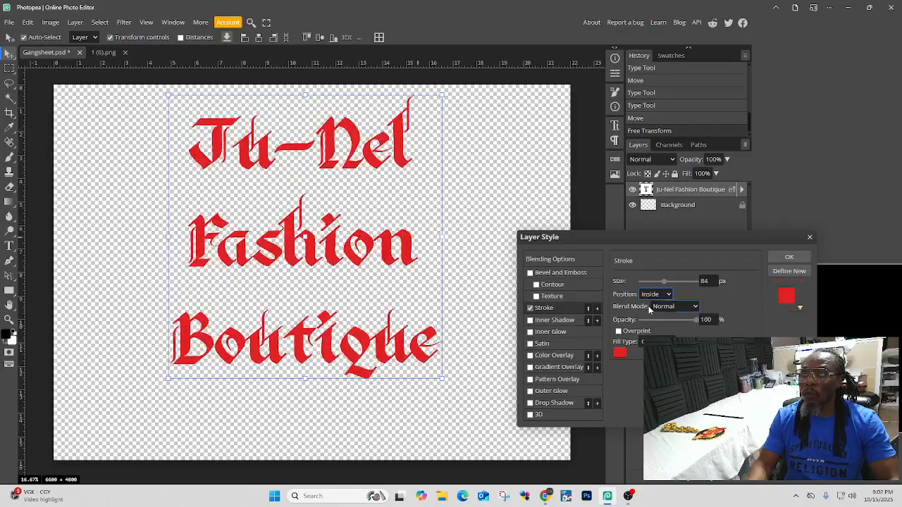
{"action": "left_click_drag", "start_coordinate": [664, 281], "coordinate": [668, 283]}
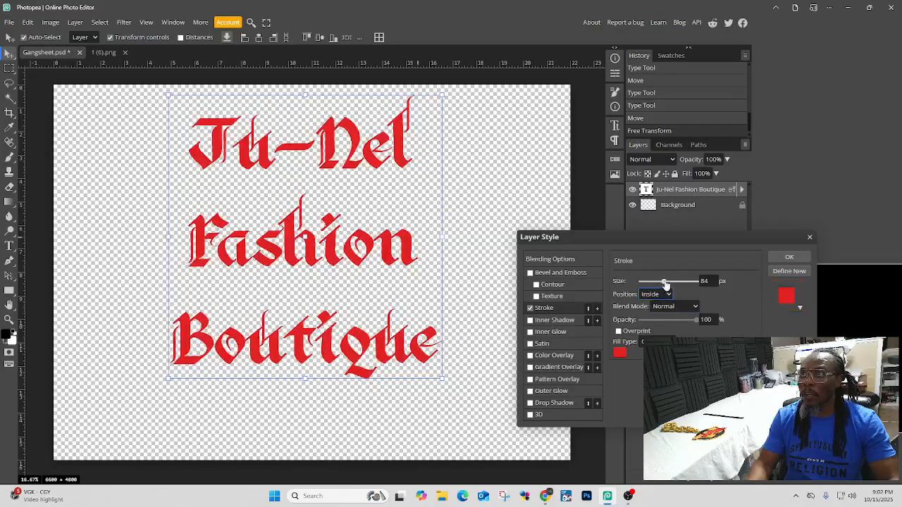
{"action": "double_click", "coordinate": [703, 282]}
{"action": "type", "text": "200"}
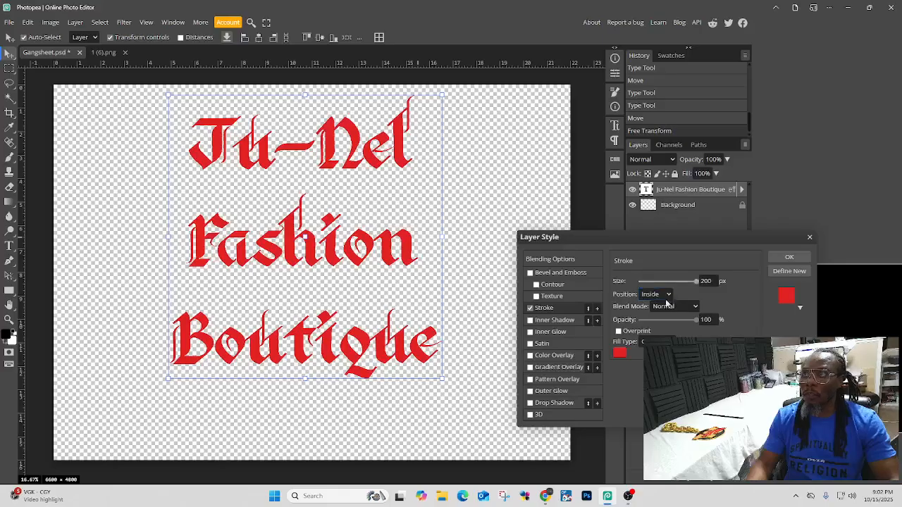
Step: Set the stroke position to Center and its size to 33 px
{"action": "left_click", "coordinate": [654, 293]}
{"action": "left_click", "coordinate": [651, 314]}
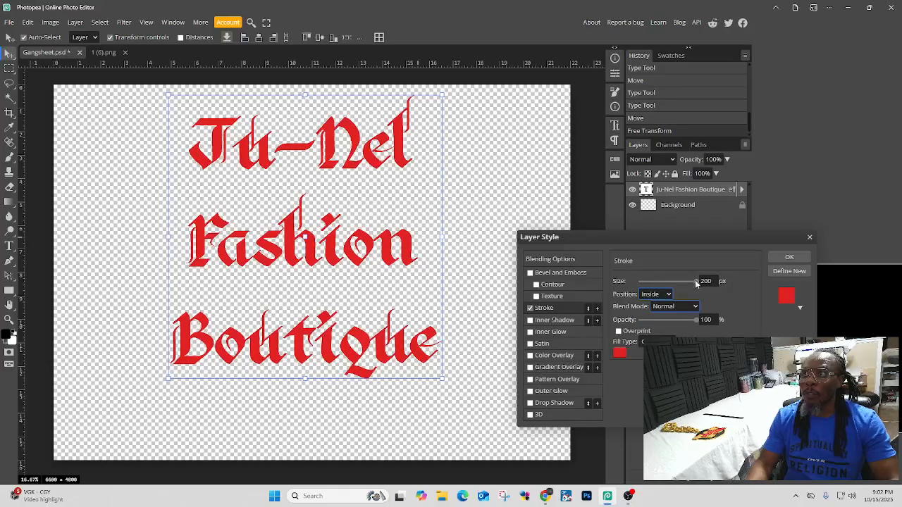
{"action": "left_click_drag", "start_coordinate": [662, 290], "coordinate": [638, 289]}
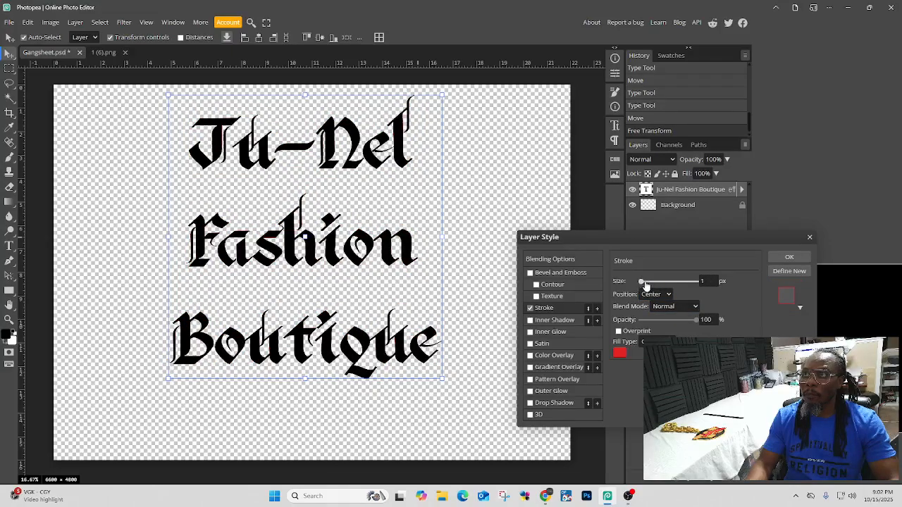
{"action": "left_click_drag", "start_coordinate": [647, 284], "coordinate": [652, 286]}
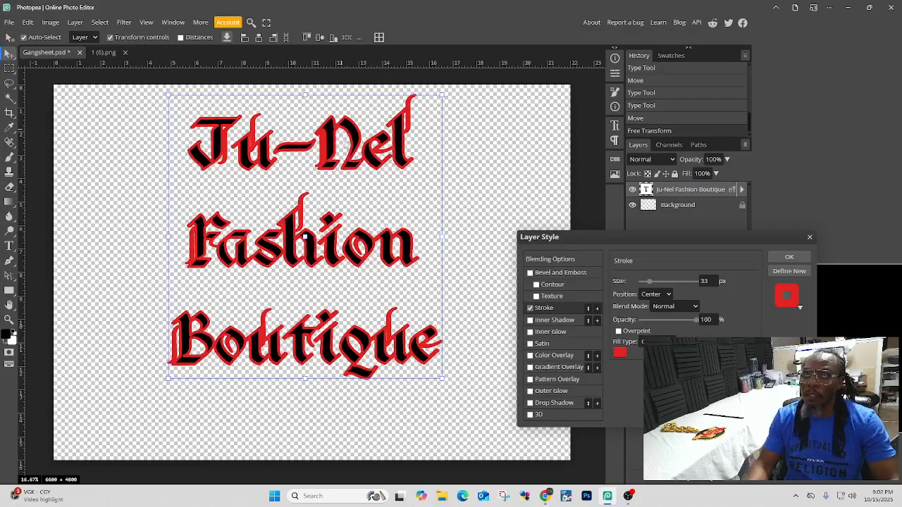
Step: Change the position of the red text stroke to Inside
{"action": "left_click", "coordinate": [663, 294]}
{"action": "left_click", "coordinate": [660, 308]}
{"action": "left_click", "coordinate": [661, 296]}
{"action": "left_click", "coordinate": [644, 295]}
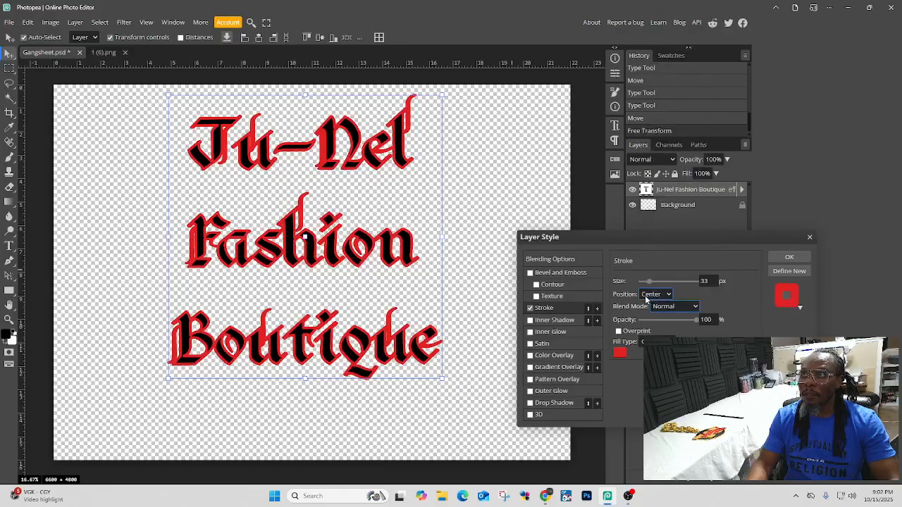
{"action": "left_click", "coordinate": [654, 294]}
{"action": "left_click", "coordinate": [655, 294]}
{"action": "left_click", "coordinate": [656, 297]}
{"action": "left_click", "coordinate": [655, 309]}
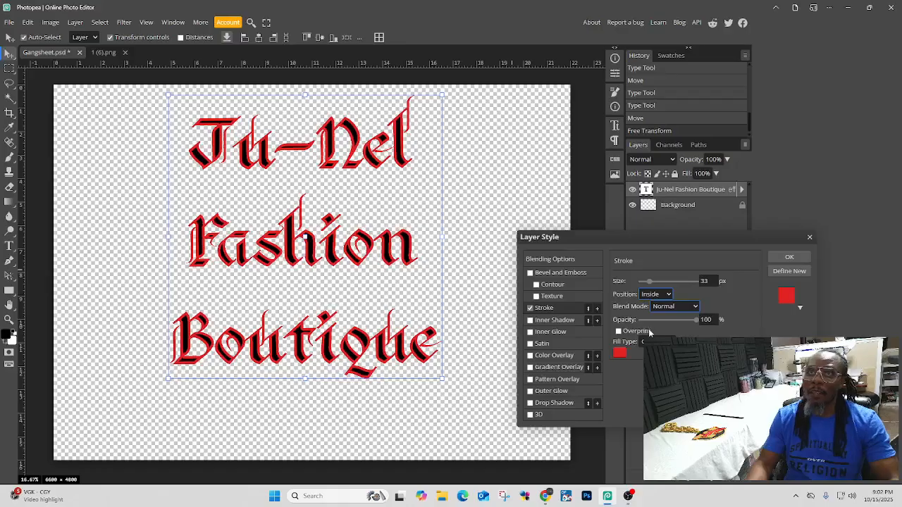
Step: Set the text stroke's position to Outside, and try its opacity at 0% before restoring it to 100%
{"action": "left_click", "coordinate": [644, 331]}
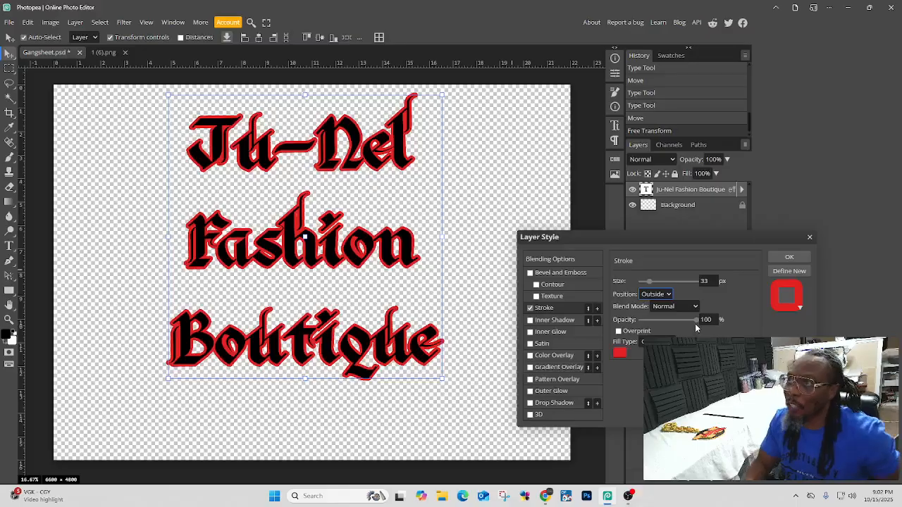
{"action": "left_click_drag", "start_coordinate": [658, 322], "coordinate": [642, 325]}
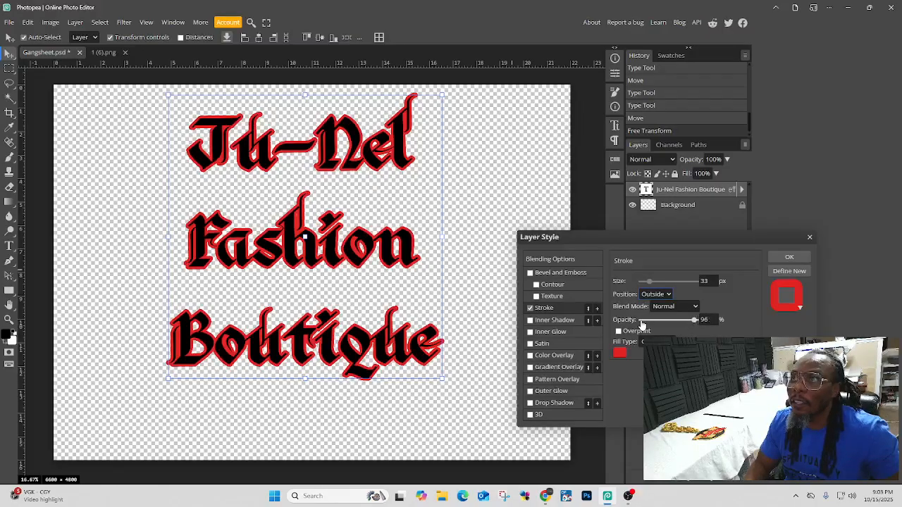
{"action": "left_click", "coordinate": [641, 325]}
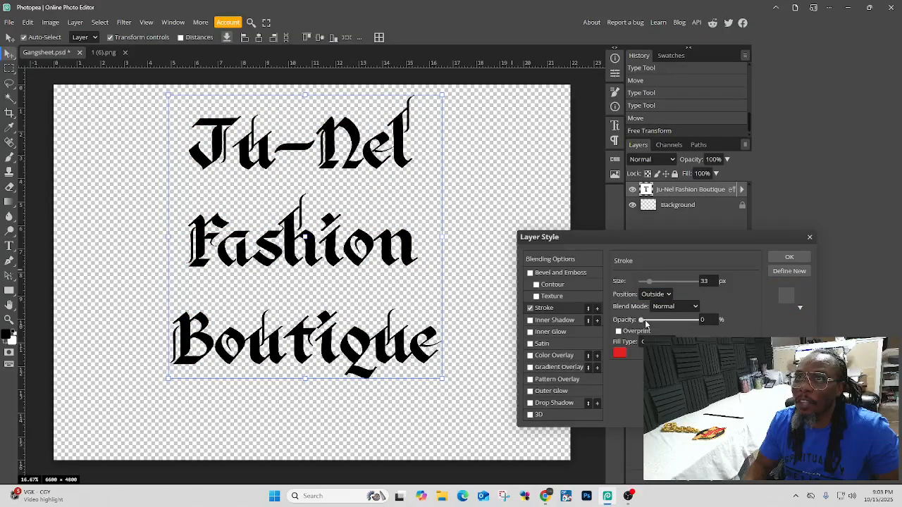
{"action": "left_click_drag", "start_coordinate": [651, 325], "coordinate": [724, 325]}
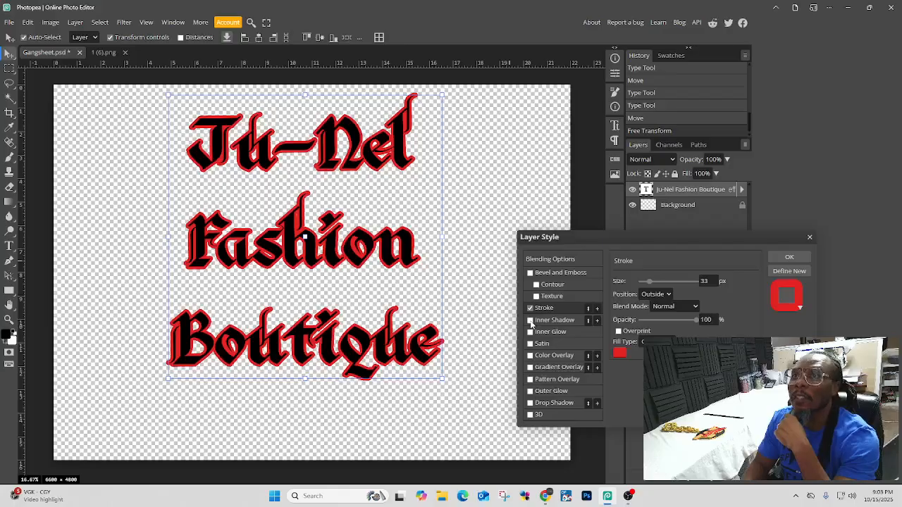
Step: Try the Inner Shadow effect on the text and switch it back off
{"action": "left_click", "coordinate": [530, 321]}
{"action": "left_click", "coordinate": [530, 321]}
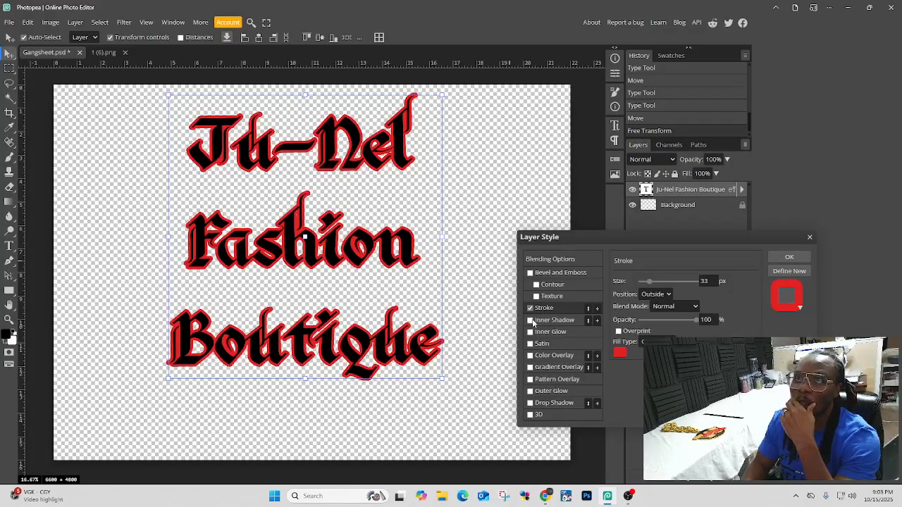
{"action": "left_click", "coordinate": [530, 321]}
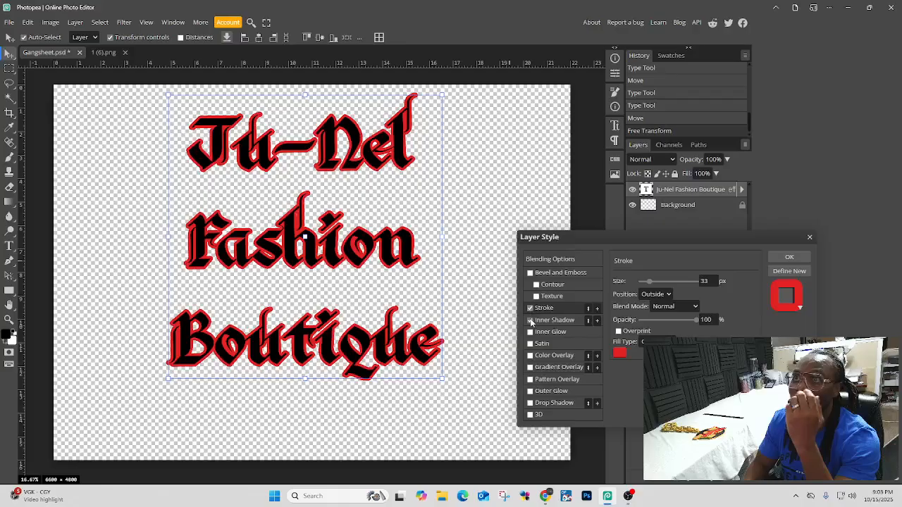
{"action": "left_click", "coordinate": [530, 320]}
Step: Turn off the text's Stroke effect and close the layer style settings
{"action": "left_click", "coordinate": [530, 309]}
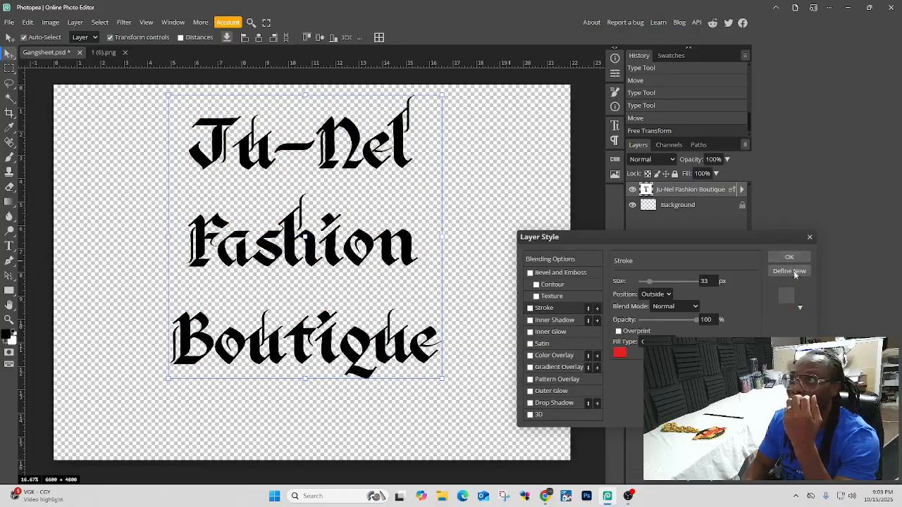
{"action": "left_click", "coordinate": [809, 238]}
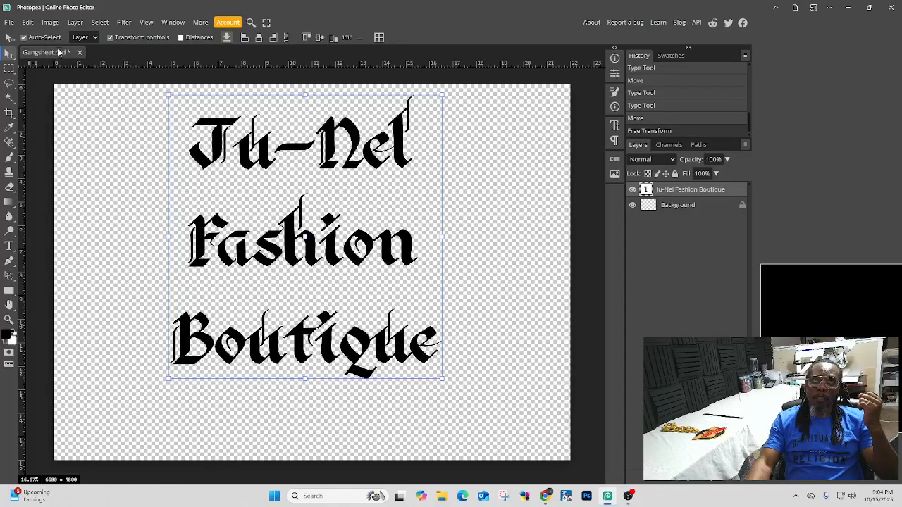
Step: Create a new transparent Gangsheet project with its resolution changed to 72 DPI
{"action": "left_click", "coordinate": [9, 22]}
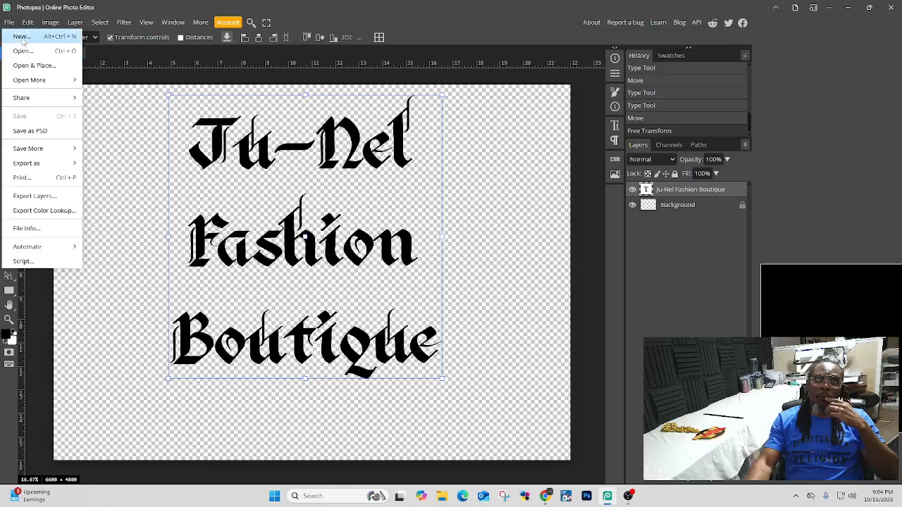
{"action": "left_click", "coordinate": [21, 36]}
{"action": "left_click", "coordinate": [570, 132]}
{"action": "left_click_drag", "start_coordinate": [579, 132], "coordinate": [561, 133]}
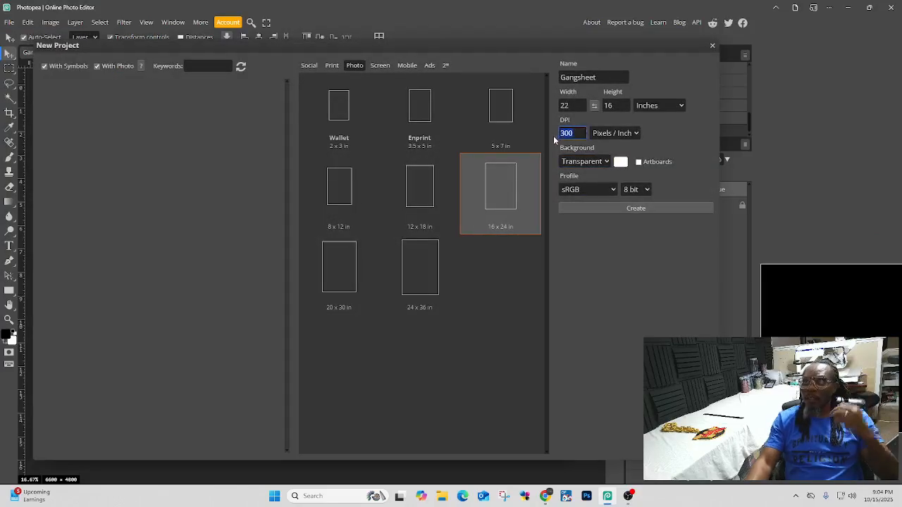
{"action": "type", "text": "7"}
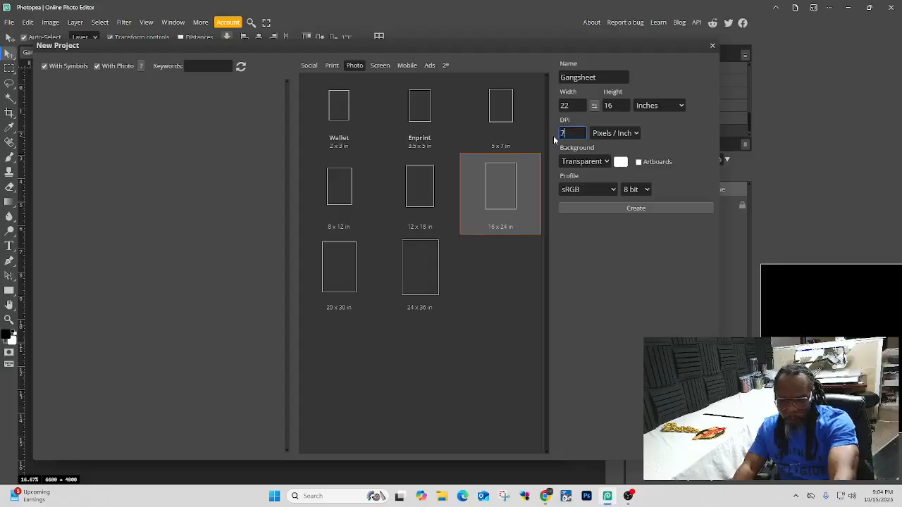
{"action": "type", "text": "2"}
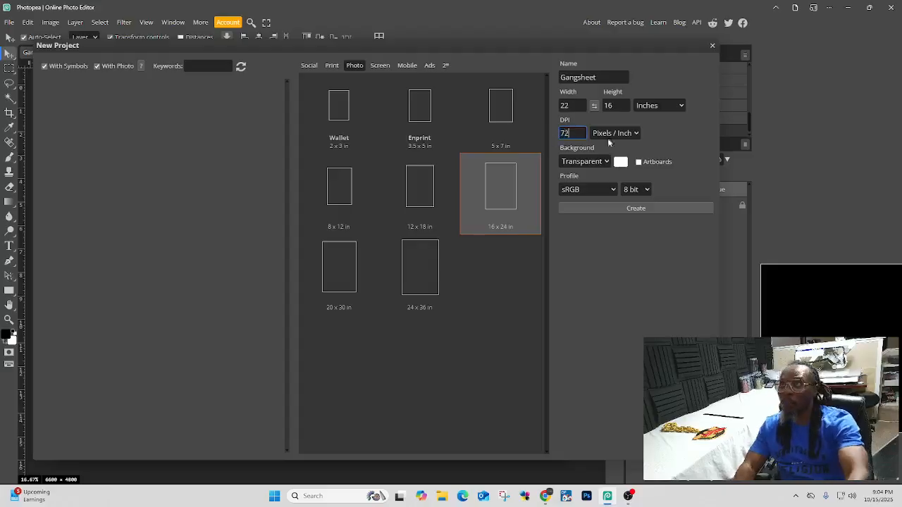
{"action": "left_click", "coordinate": [612, 208]}
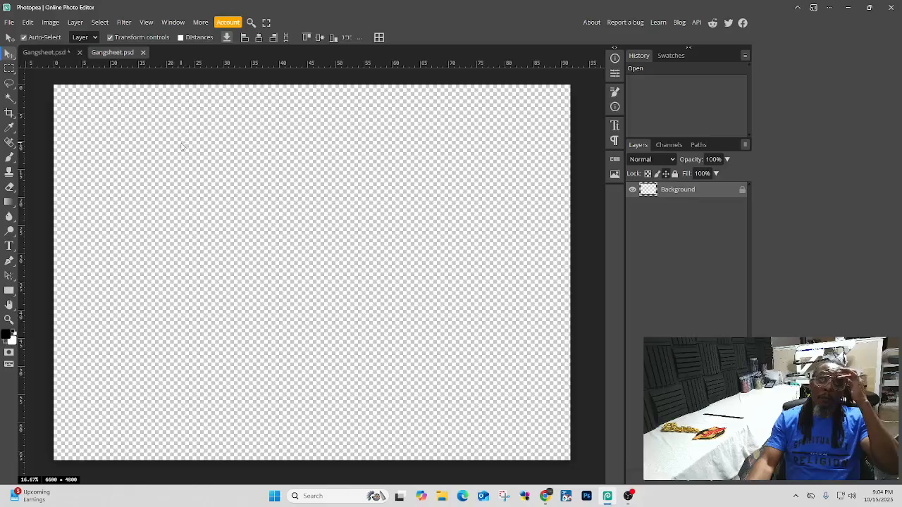
Step: Compare the blank 72 DPI document with the text gang sheet, check its image size, and close it
{"action": "left_click", "coordinate": [42, 55]}
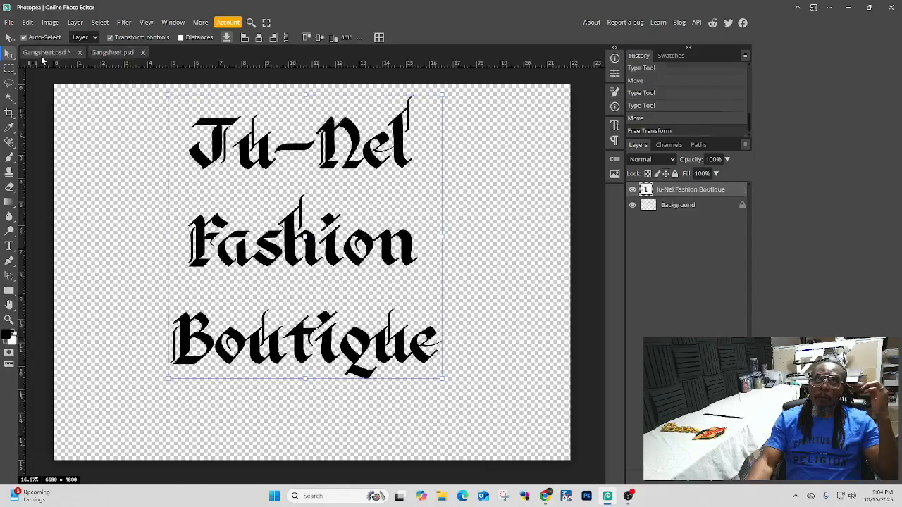
{"action": "left_click", "coordinate": [108, 53]}
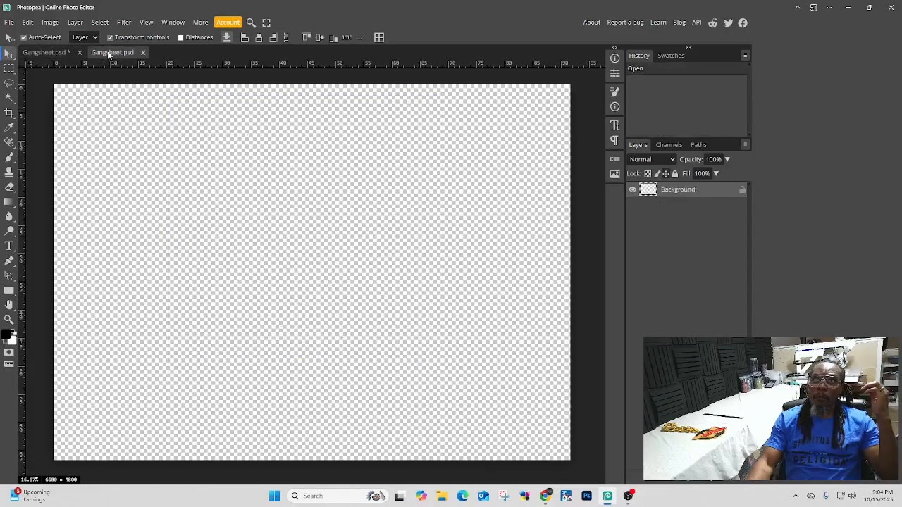
{"action": "left_click", "coordinate": [356, 213]}
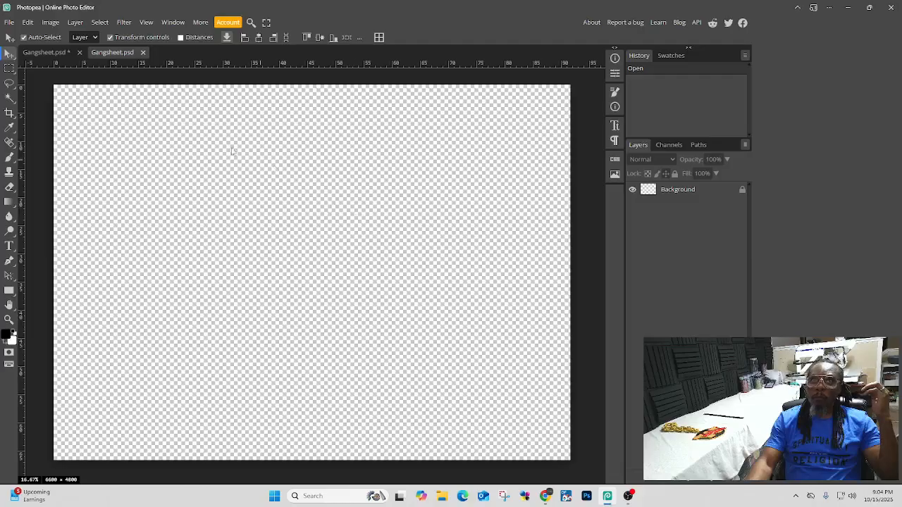
{"action": "left_click", "coordinate": [50, 22]}
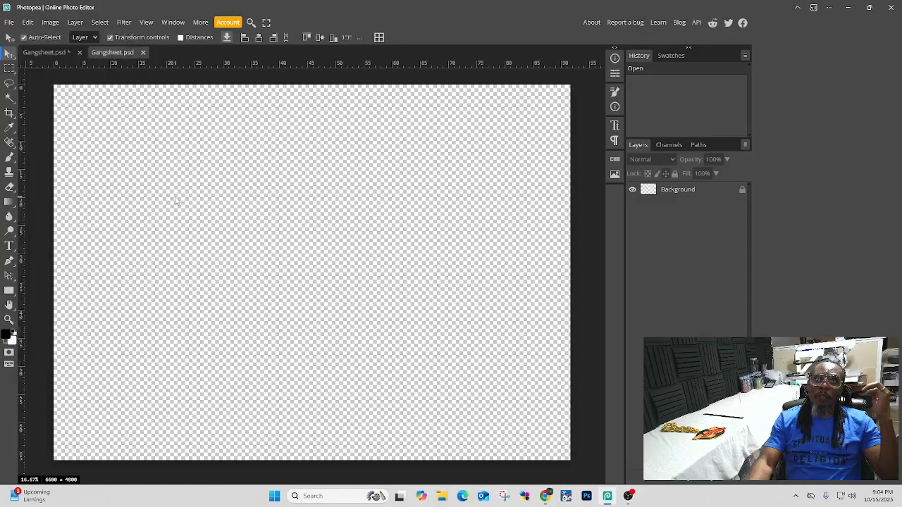
{"action": "left_click", "coordinate": [50, 22]}
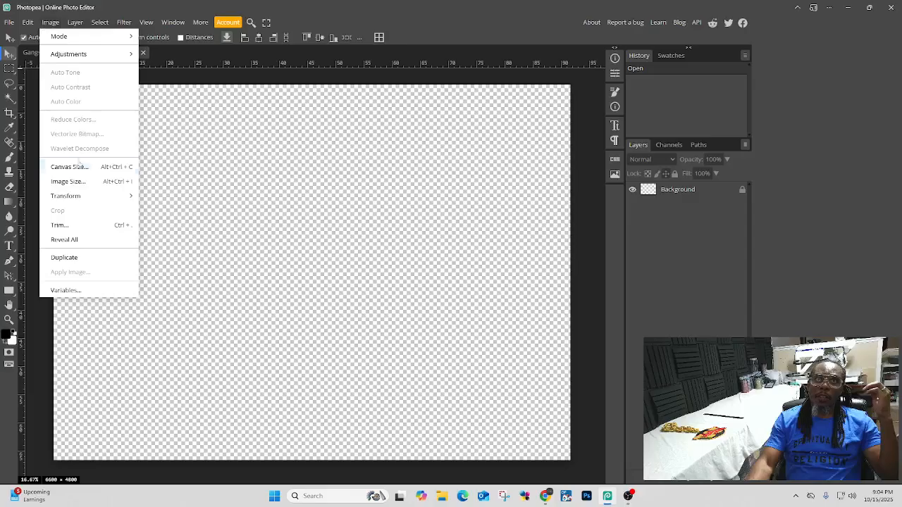
{"action": "left_click", "coordinate": [69, 181]}
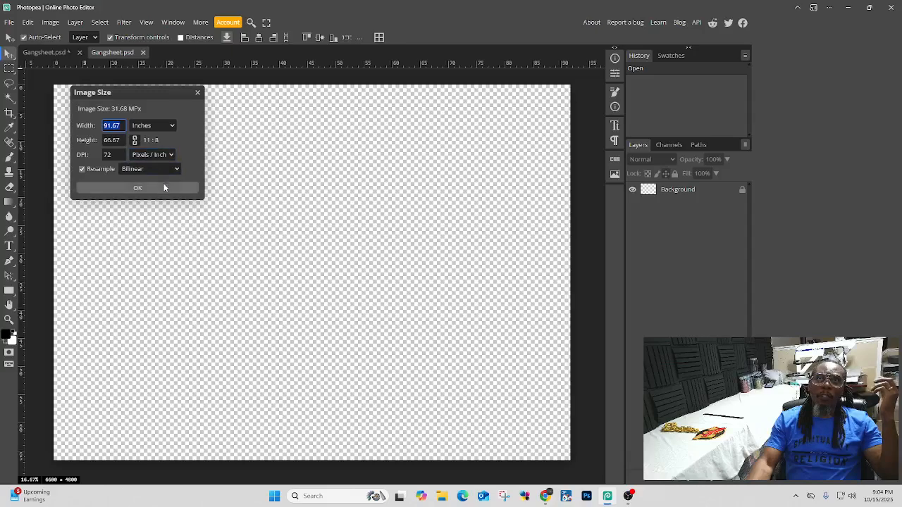
{"action": "left_click", "coordinate": [197, 92]}
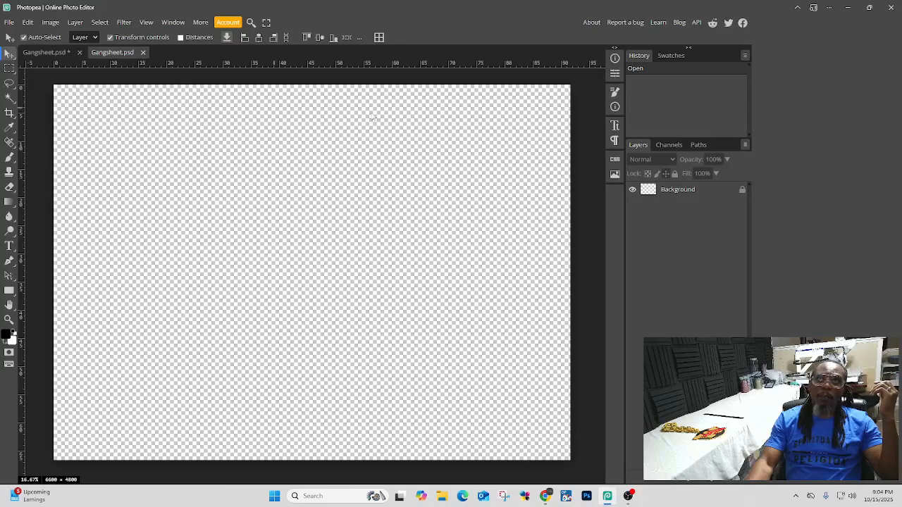
{"action": "left_click", "coordinate": [140, 53]}
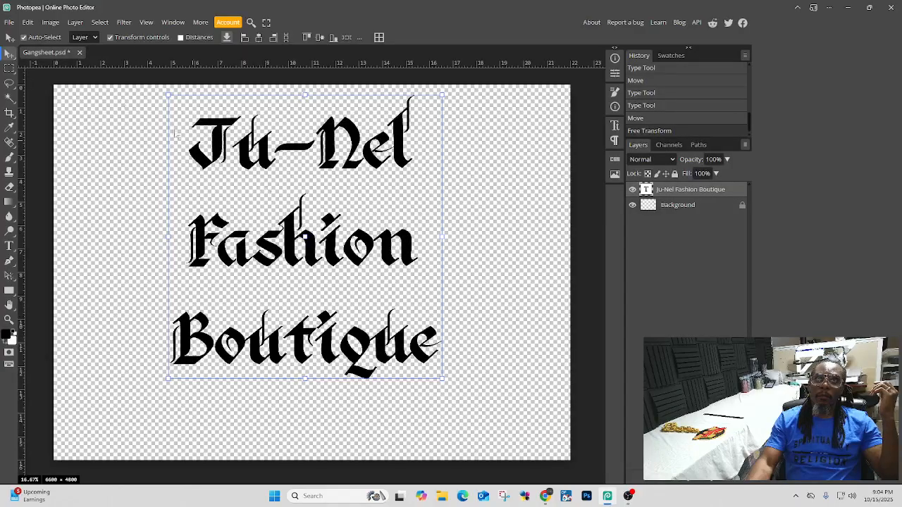
Step: Create a new transparent Gangsheet project 22 inches wide and 12 inches high at 72 DPI
{"action": "left_click", "coordinate": [9, 22]}
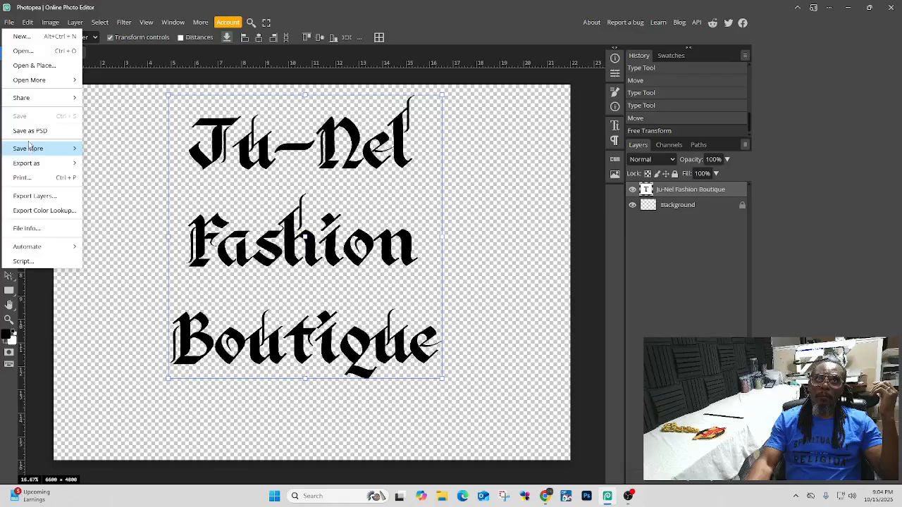
{"action": "left_click", "coordinate": [21, 36]}
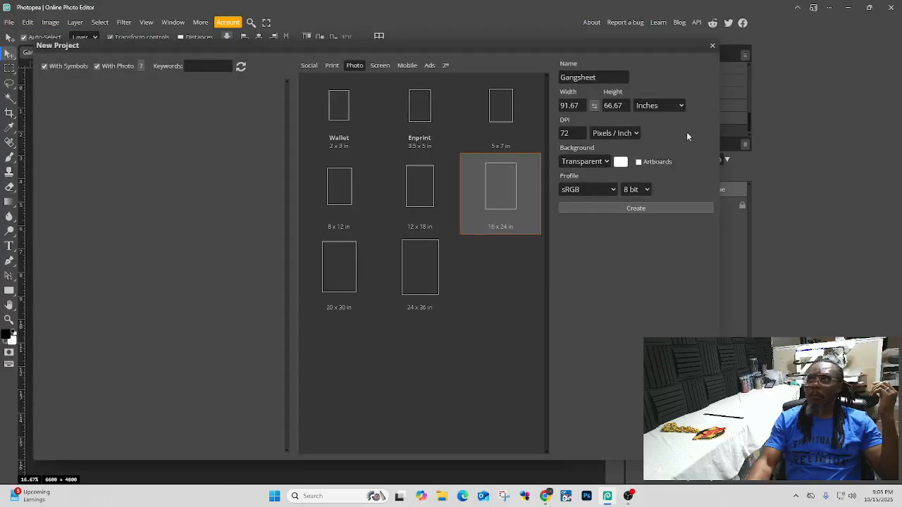
{"action": "left_click", "coordinate": [577, 108]}
{"action": "double_click", "coordinate": [578, 106]}
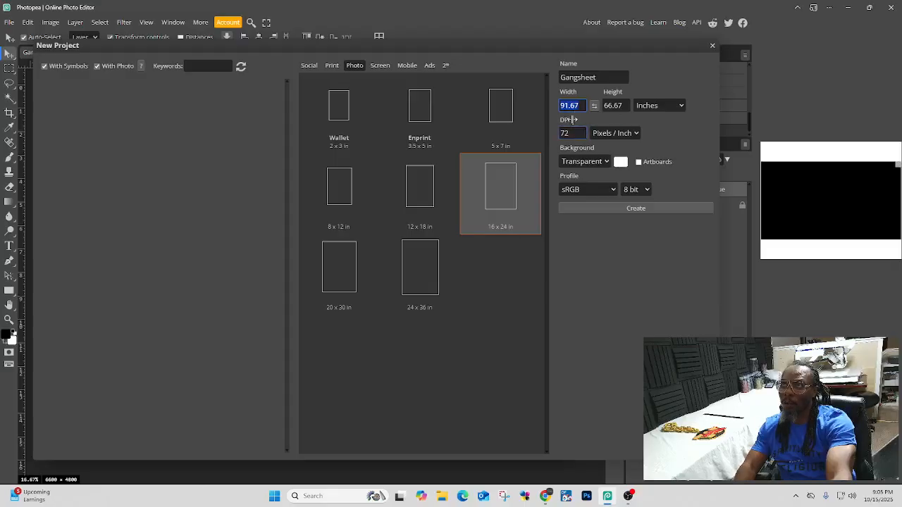
{"action": "left_click", "coordinate": [574, 133]}
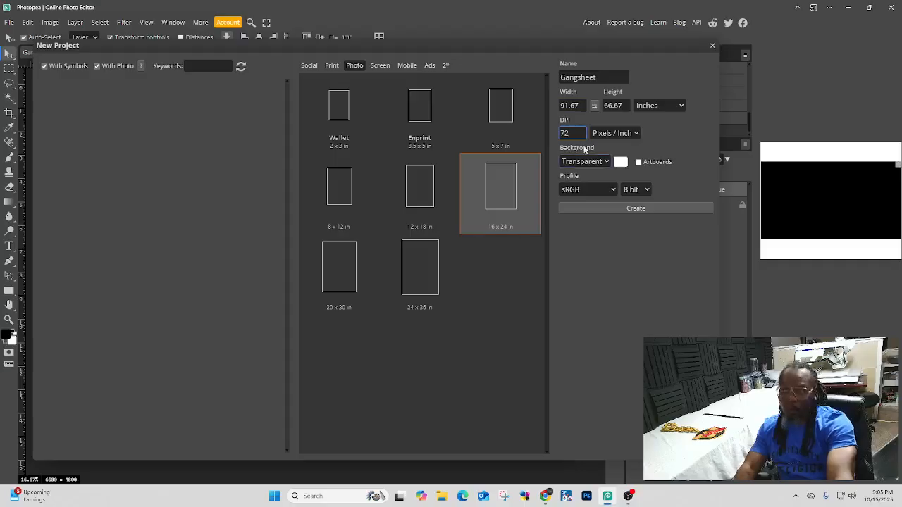
{"action": "left_click", "coordinate": [578, 105]}
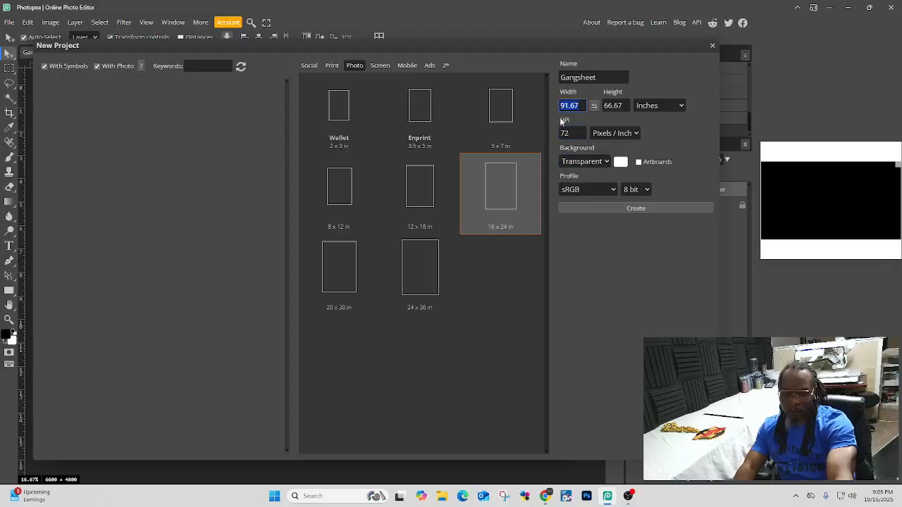
{"action": "type", "text": "22"}
{"action": "left_click", "coordinate": [615, 106]}
{"action": "double_click", "coordinate": [615, 106]}
{"action": "type", "text": "12"}
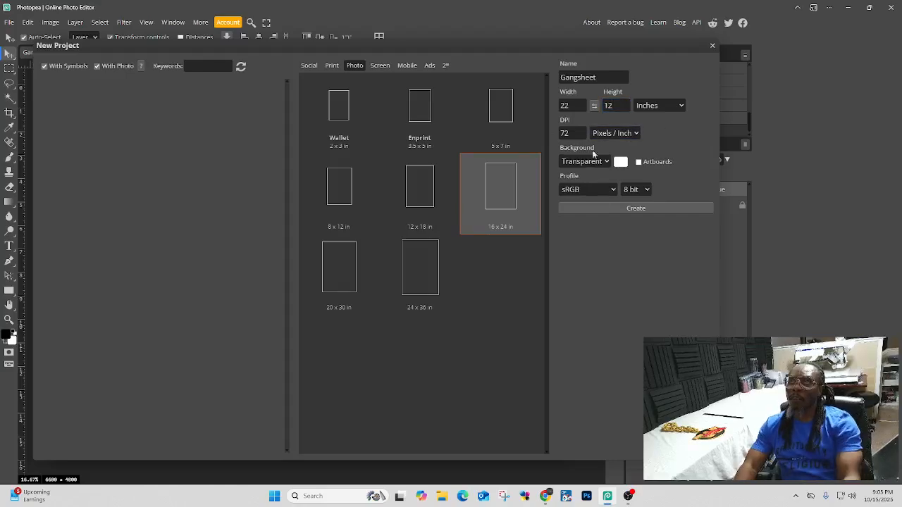
{"action": "left_click", "coordinate": [575, 135]}
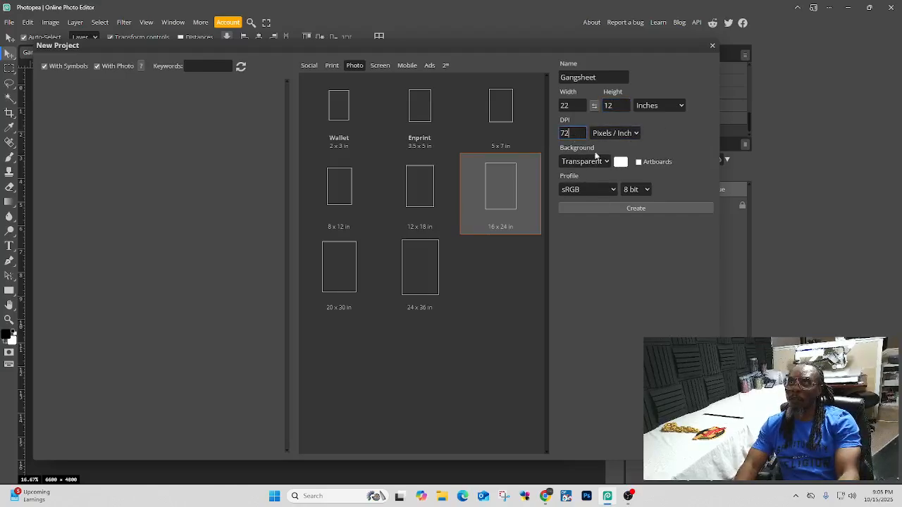
{"action": "left_click", "coordinate": [610, 210]}
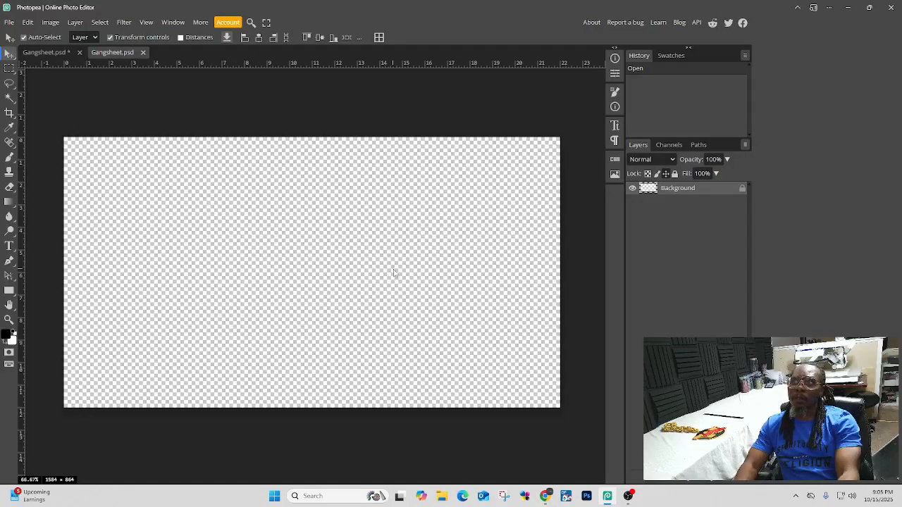
Step: Compare the new 72 DPI document with the text gang sheet, and set its image height to 16 inches
{"action": "left_click", "coordinate": [46, 53]}
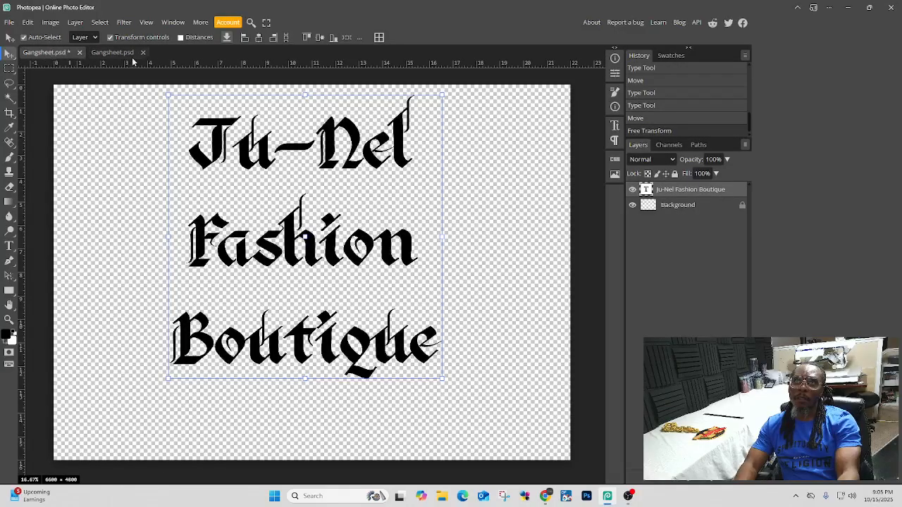
{"action": "left_click", "coordinate": [111, 54]}
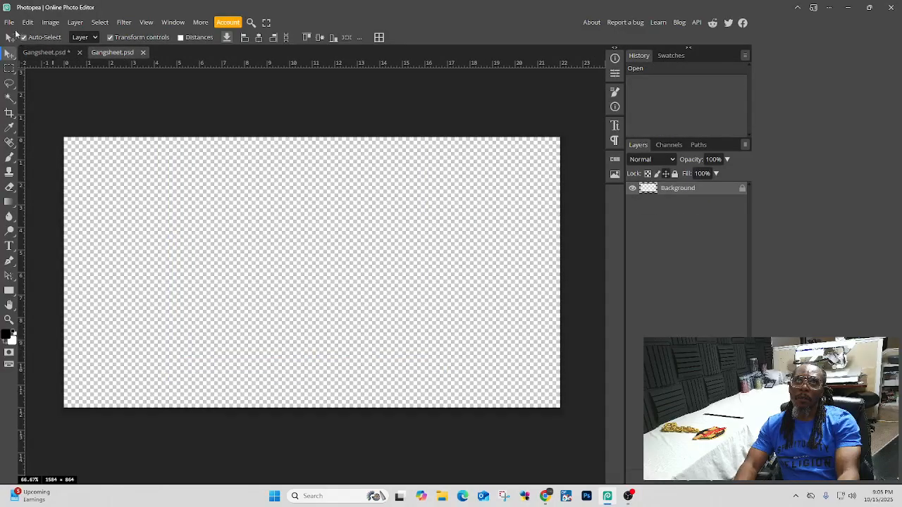
{"action": "left_click", "coordinate": [9, 22]}
{"action": "left_click", "coordinate": [54, 23]}
{"action": "left_click", "coordinate": [53, 24]}
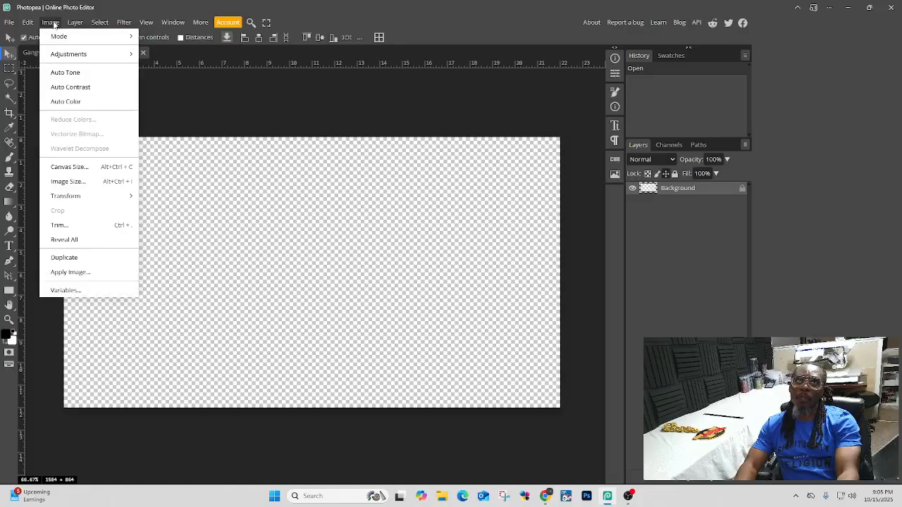
{"action": "left_click", "coordinate": [68, 181]}
{"action": "left_click", "coordinate": [111, 141]}
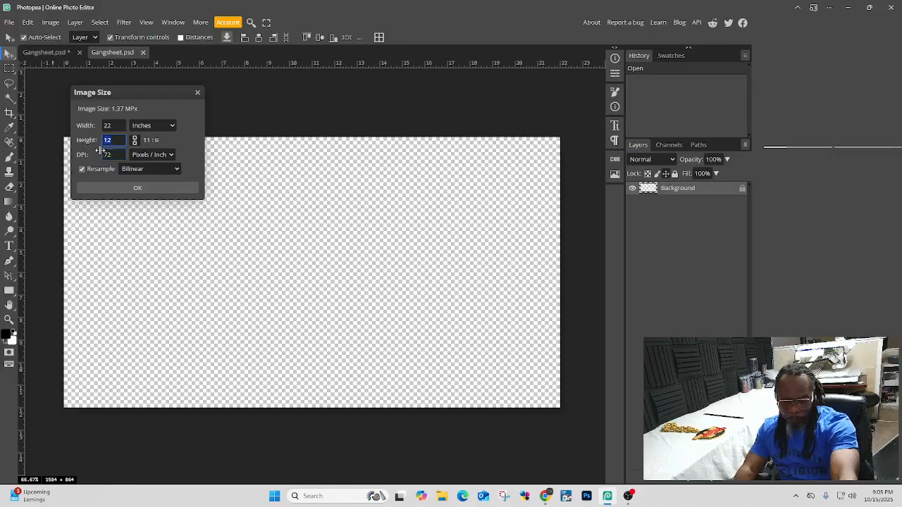
{"action": "type", "text": "16"}
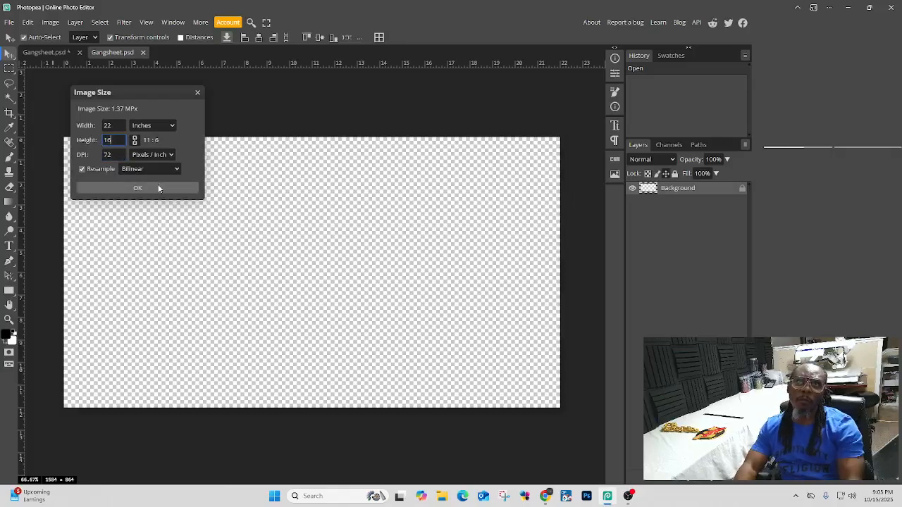
{"action": "left_click", "coordinate": [156, 186]}
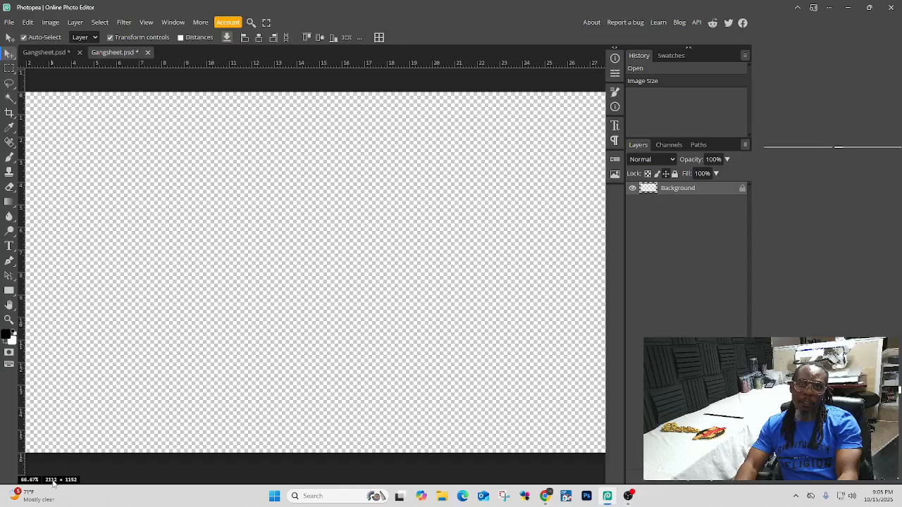
Step: Compare the pixel dimensions and zoom level of the blank 72 DPI document with those of the text gang sheet
{"action": "left_click", "coordinate": [41, 52]}
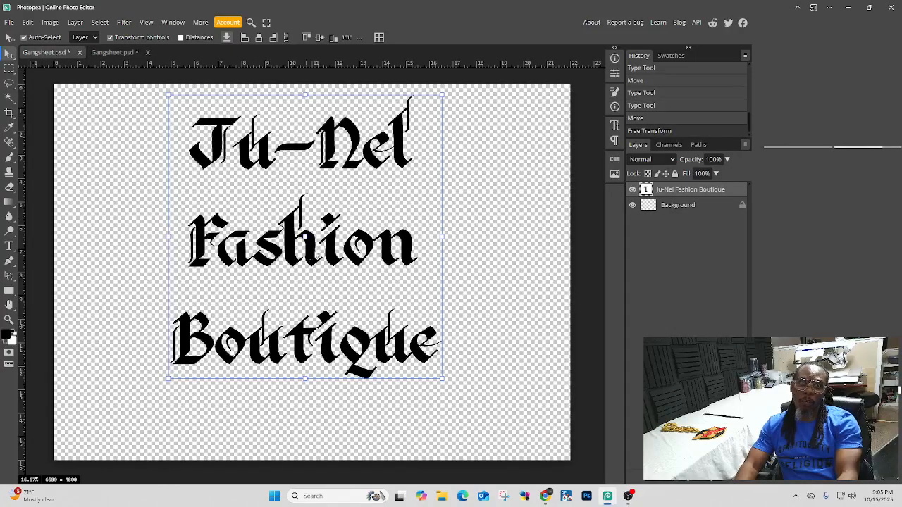
{"action": "left_click", "coordinate": [104, 51]}
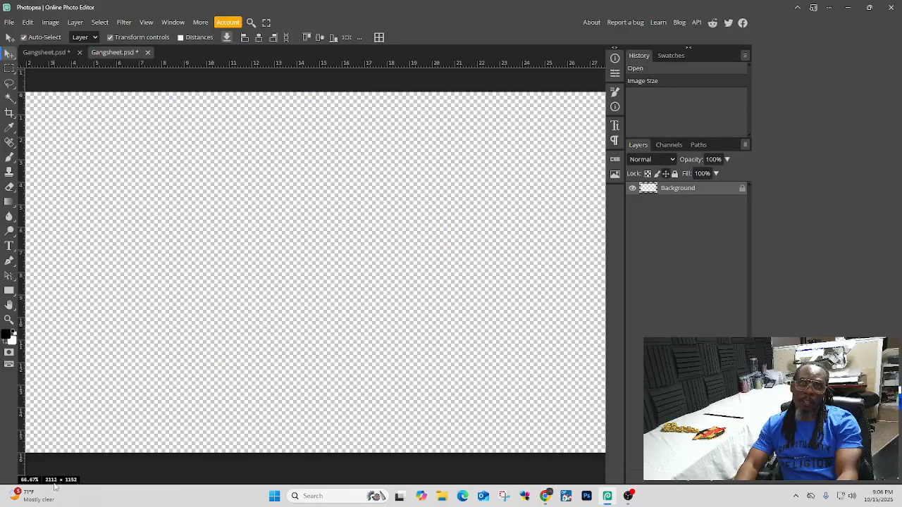
{"action": "left_click", "coordinate": [49, 54]}
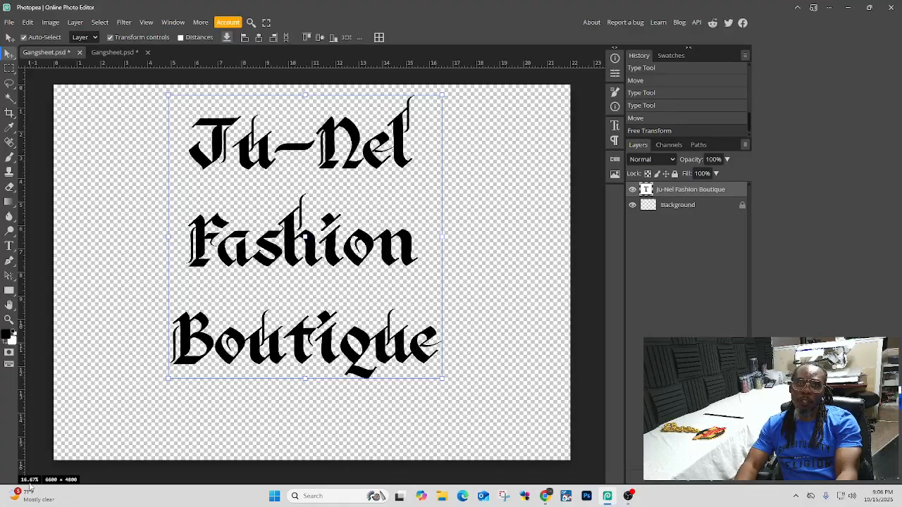
{"action": "left_click", "coordinate": [113, 52]}
{"action": "scroll", "coordinate": [195, 338], "scroll_direction": "down", "scroll_amount": 1}
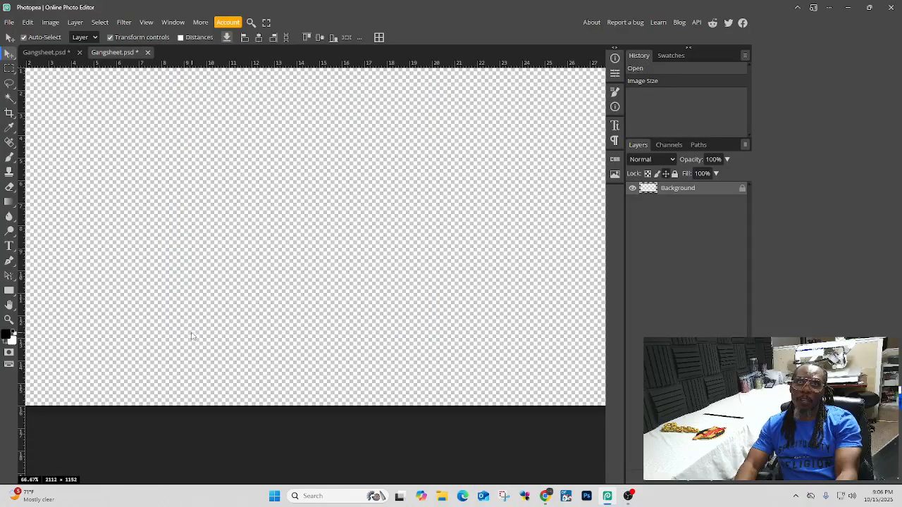
{"action": "scroll", "coordinate": [195, 338], "scroll_direction": "up", "scroll_amount": 2}
{"action": "scroll", "coordinate": [30, 482], "scroll_direction": "down", "scroll_amount": 1}
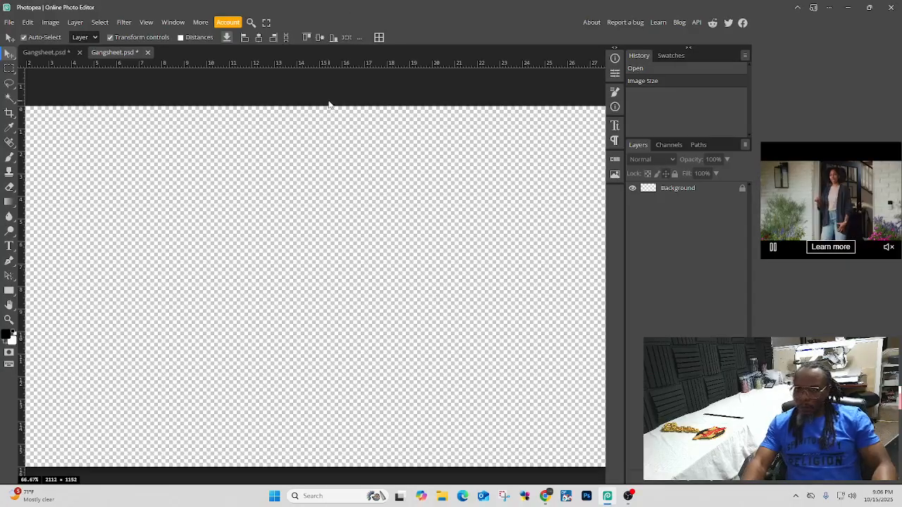
Step: Close the blank 72 DPI Gangsheet document without saving it, keeping the text gang sheet open
{"action": "left_click", "coordinate": [148, 53]}
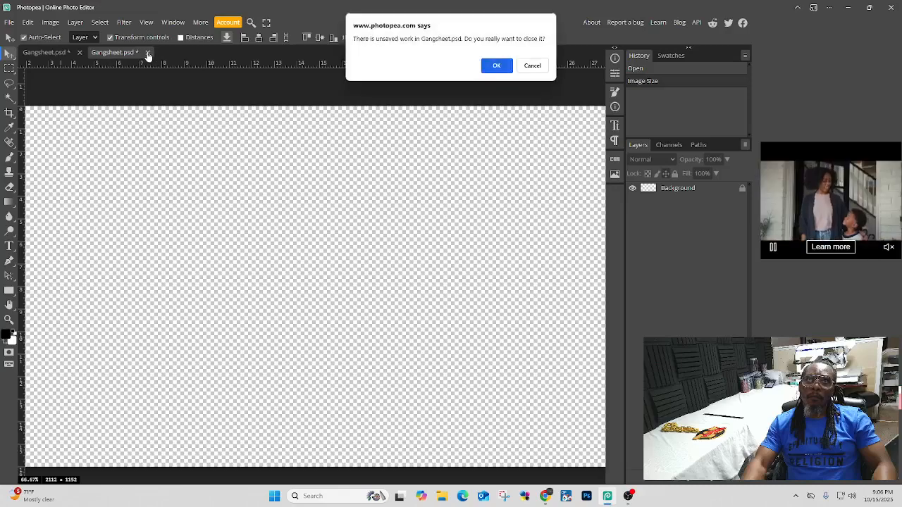
{"action": "left_click", "coordinate": [506, 66]}
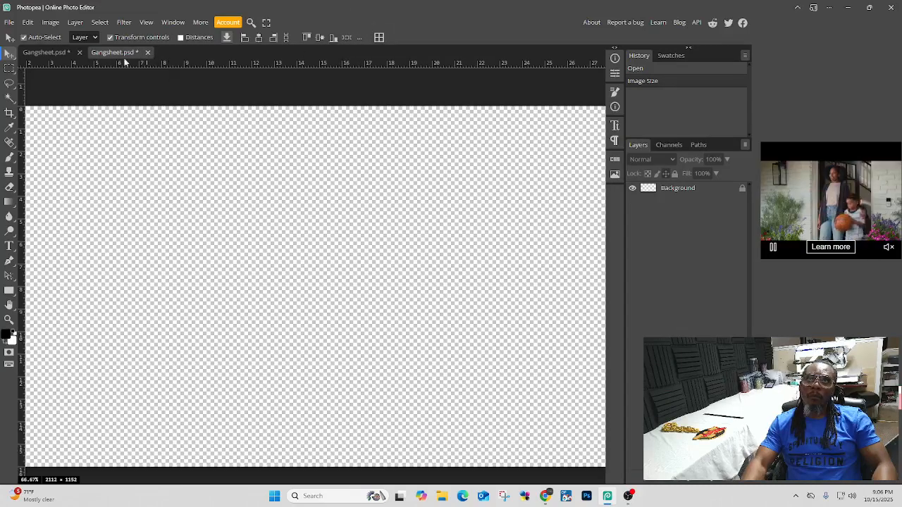
{"action": "left_click", "coordinate": [149, 54]}
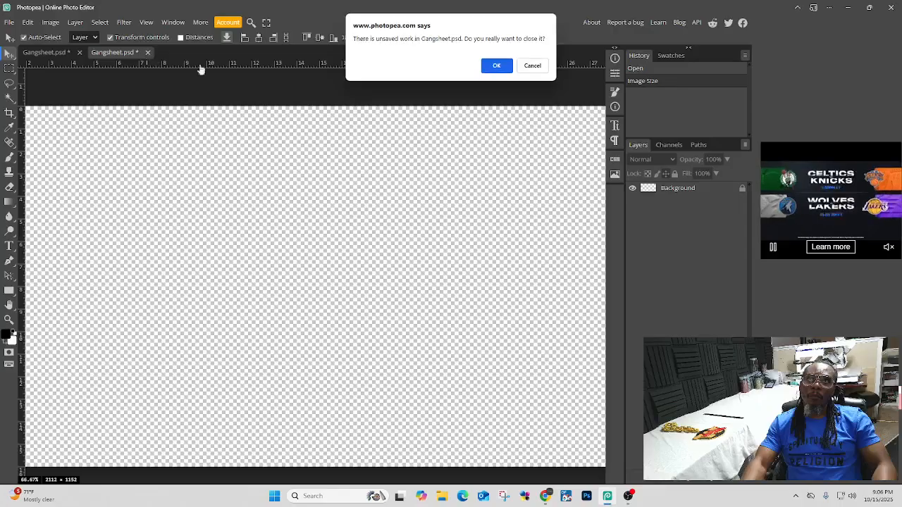
{"action": "left_click", "coordinate": [497, 67]}
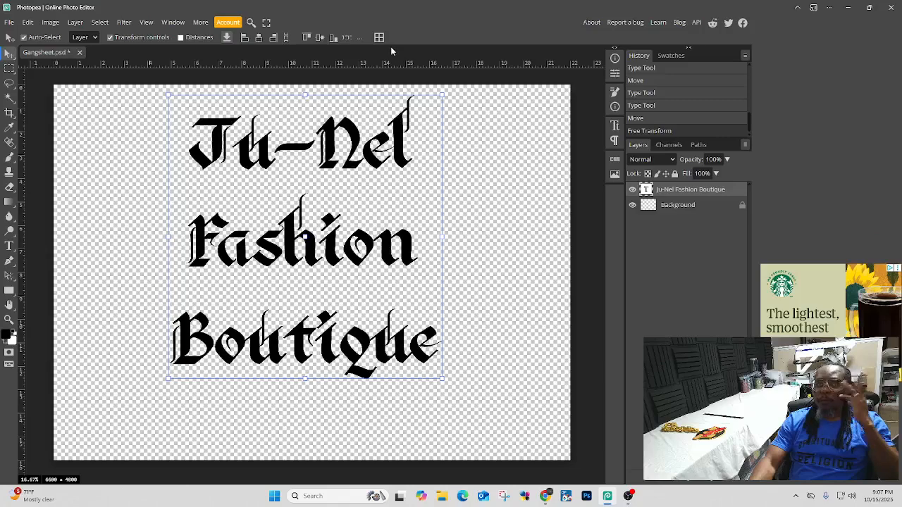
Step: Switch to Microsoft Edge, search the web for "cmyk to rgb", and look through the results
{"action": "left_click", "coordinate": [847, 8]}
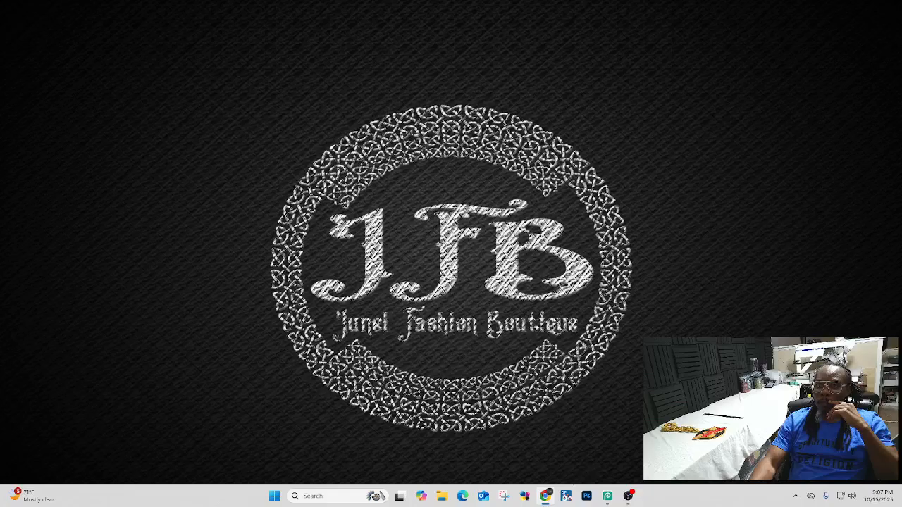
{"action": "left_click", "coordinate": [463, 501]}
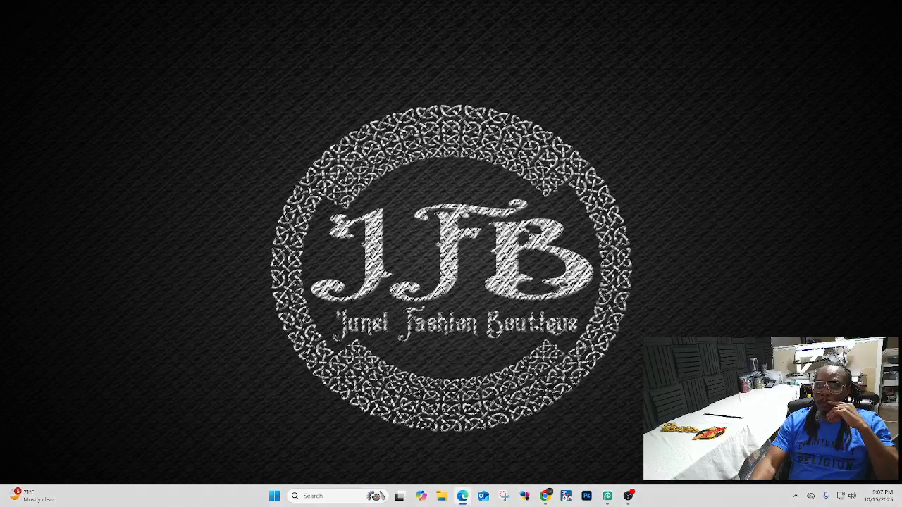
{"action": "left_click_drag", "start_coordinate": [552, 504], "coordinate": [492, 1]}
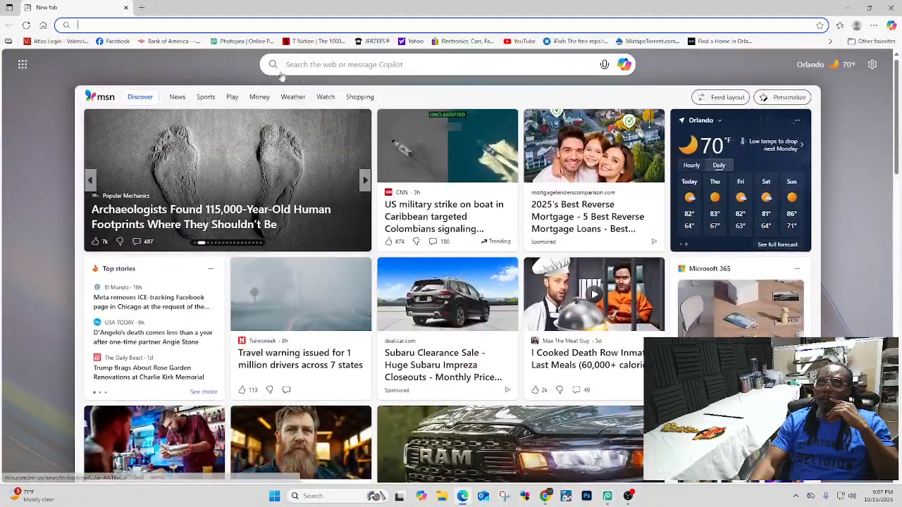
{"action": "left_click", "coordinate": [410, 70]}
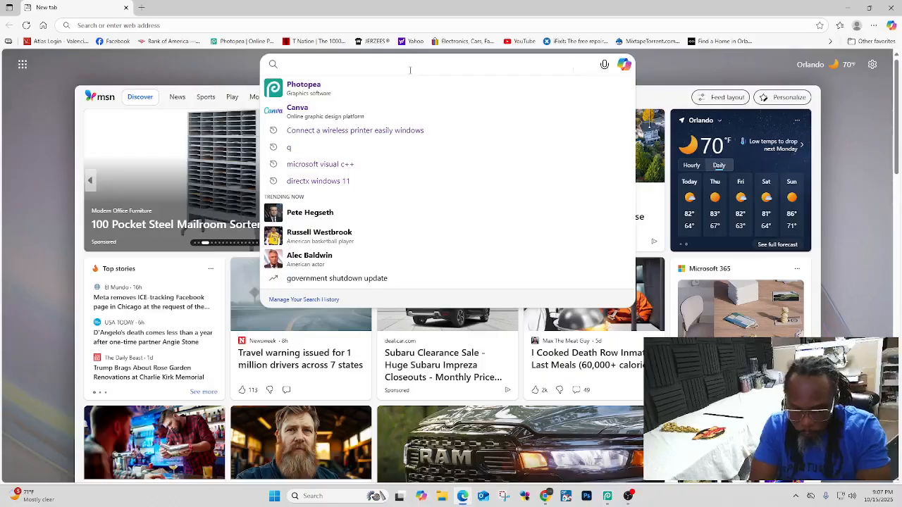
{"action": "type", "text": "cymk"}
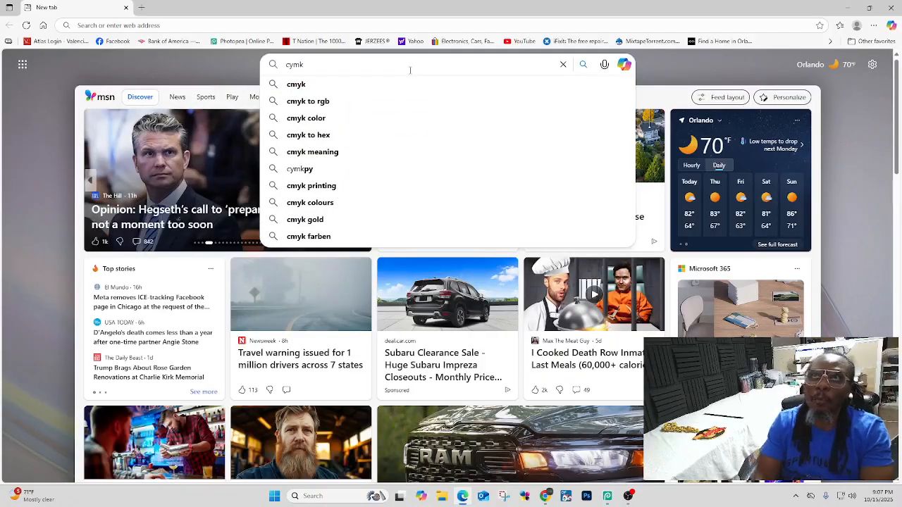
{"action": "left_click", "coordinate": [378, 101]}
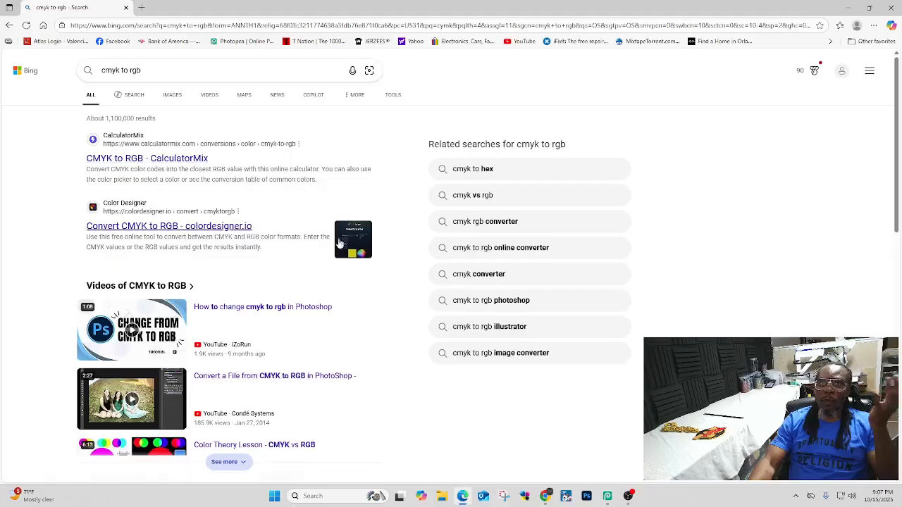
{"action": "scroll", "coordinate": [337, 226], "scroll_direction": "down", "scroll_amount": 5}
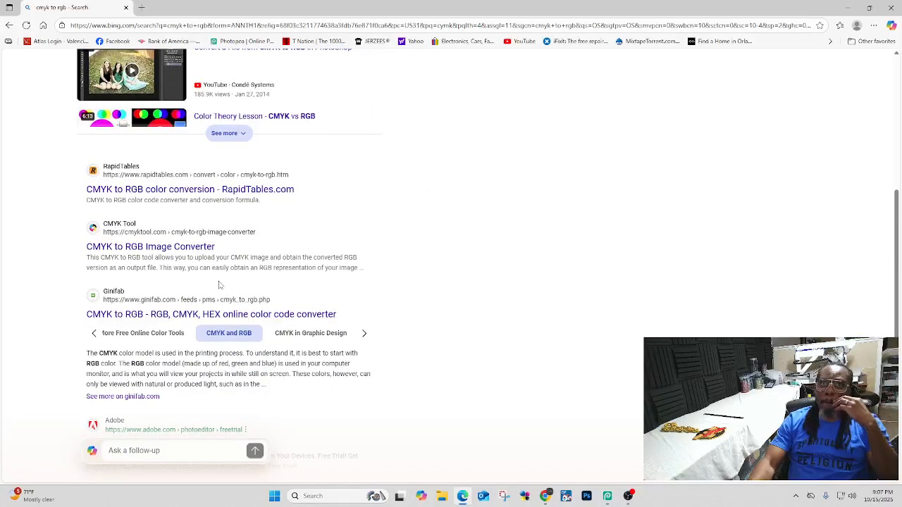
{"action": "scroll", "coordinate": [397, 284], "scroll_direction": "down", "scroll_amount": 3}
{"action": "scroll", "coordinate": [314, 240], "scroll_direction": "up", "scroll_amount": 3}
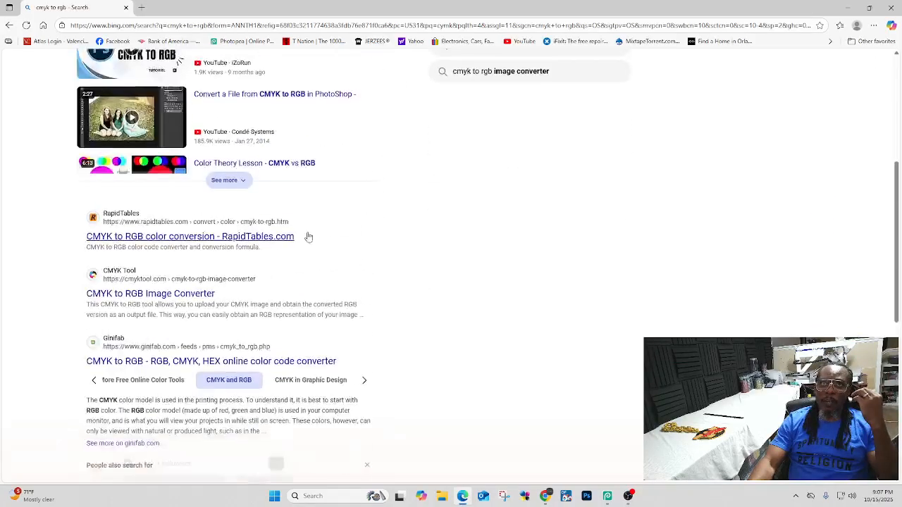
{"action": "scroll", "coordinate": [314, 240], "scroll_direction": "up", "scroll_amount": 4}
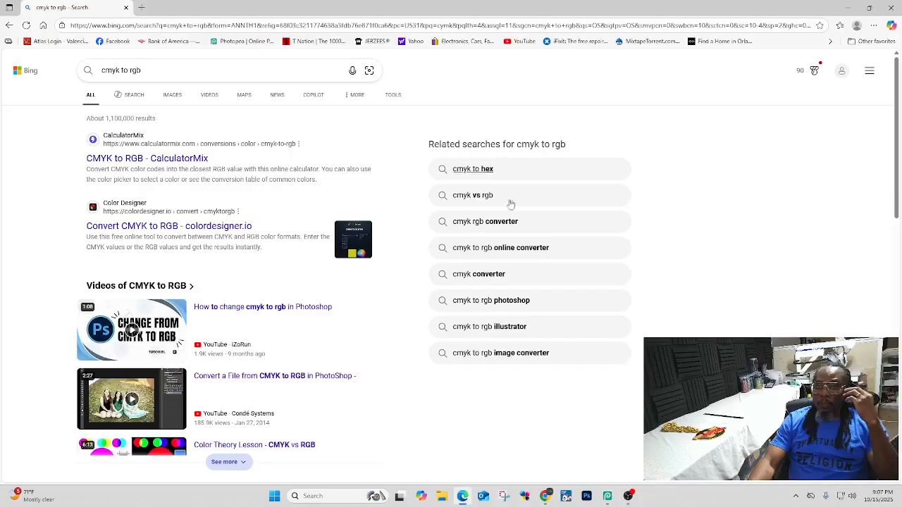
{"action": "left_click", "coordinate": [608, 497]}
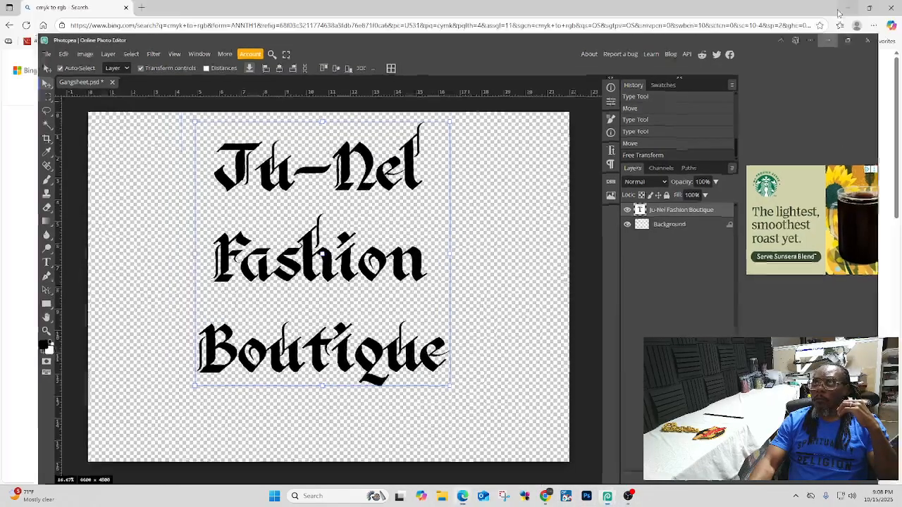
{"action": "left_click", "coordinate": [848, 7]}
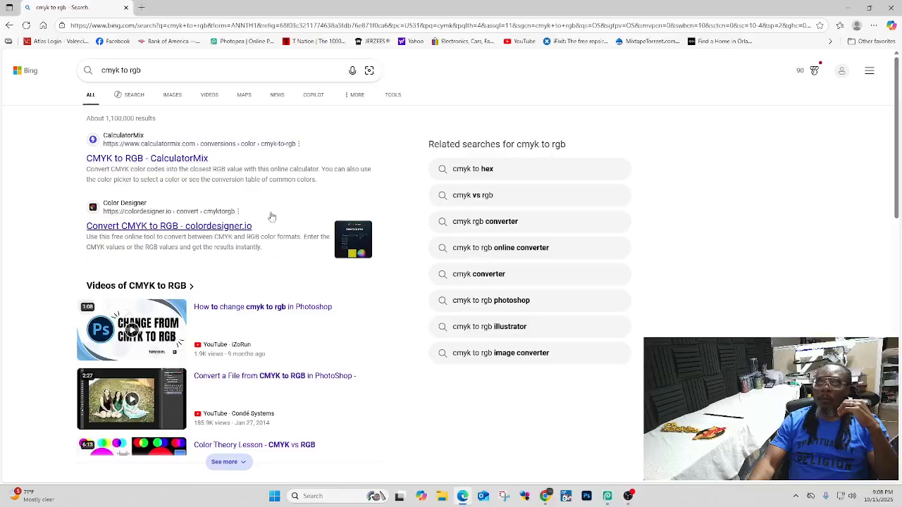
Step: Search the web for "cmyk orange color code"
{"action": "left_click_drag", "start_coordinate": [122, 71], "coordinate": [171, 70]}
{"action": "type", "text": "ormage"}
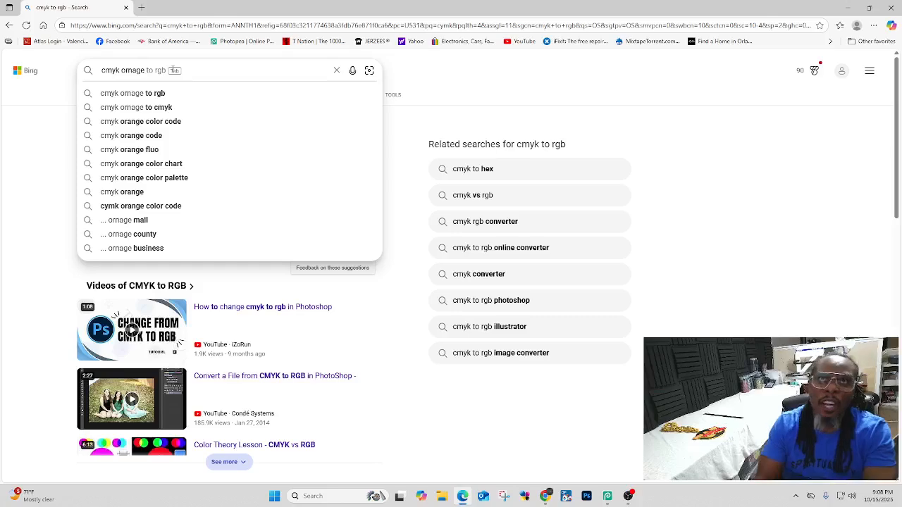
{"action": "key", "text": "BackSpace"}
{"action": "key", "text": "BackSpace"}
{"action": "key", "text": "BackSpace"}
{"action": "key", "text": "BackSpace"}
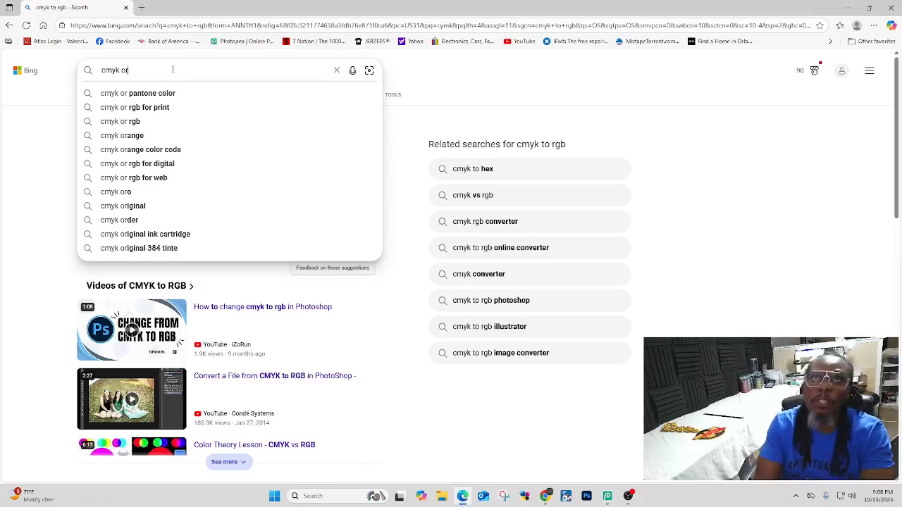
{"action": "type", "text": "ange"}
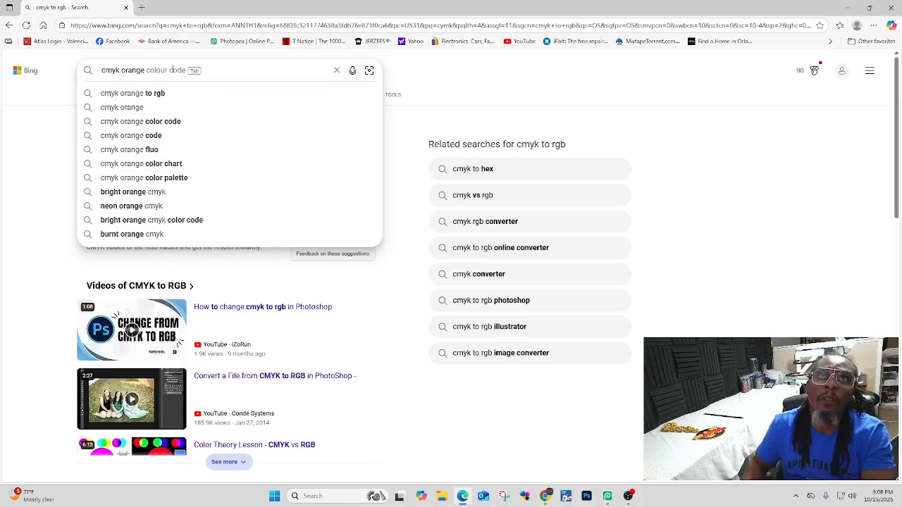
{"action": "left_click", "coordinate": [155, 121]}
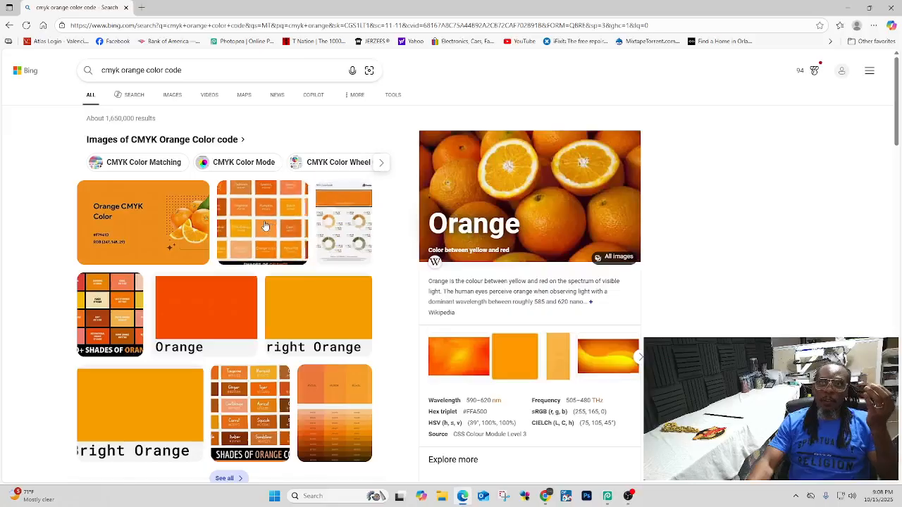
Step: Examine the shades-of-orange charts in the image results, including the Shades Of Orange Color Wheel, and close the image viewer
{"action": "left_click", "coordinate": [263, 223]}
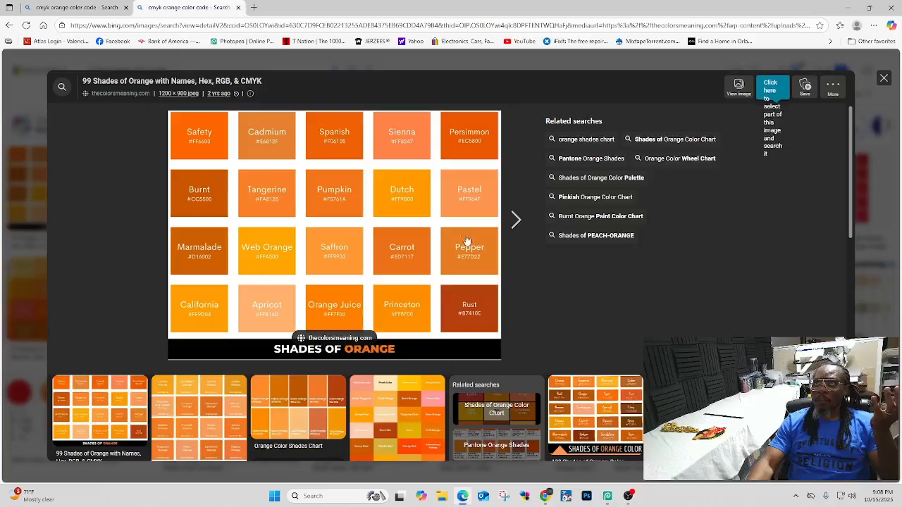
{"action": "scroll", "coordinate": [295, 250], "scroll_direction": "down", "scroll_amount": 2}
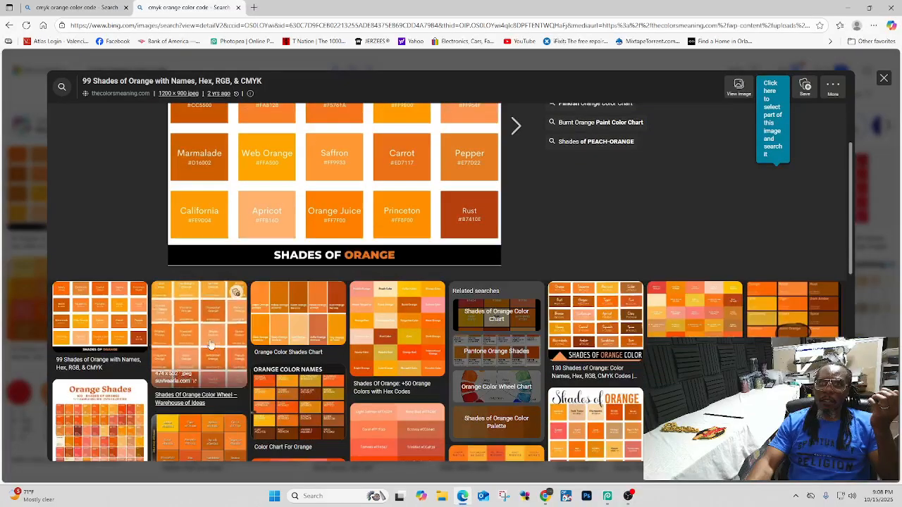
{"action": "left_click", "coordinate": [209, 344]}
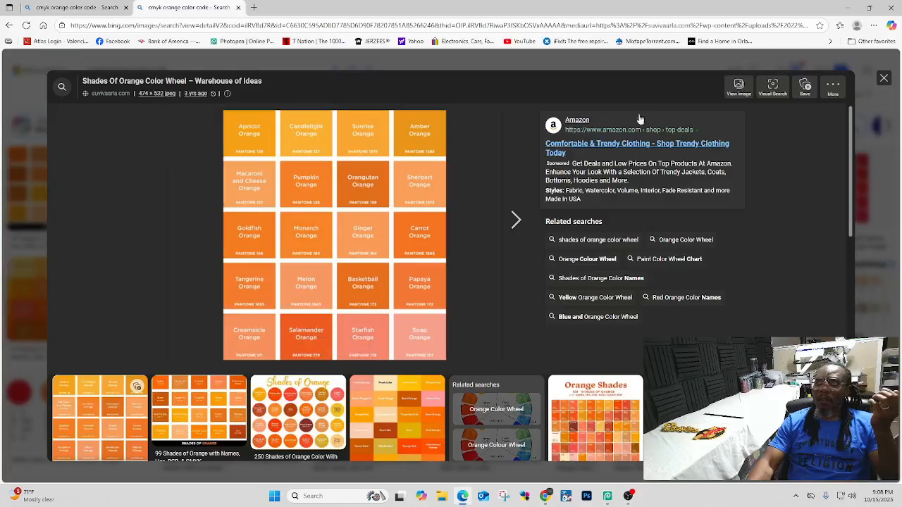
{"action": "left_click", "coordinate": [882, 80]}
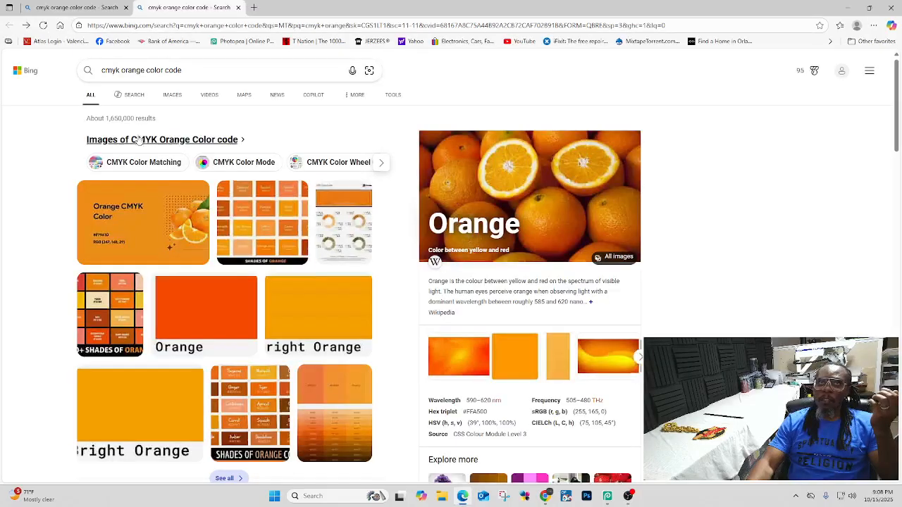
Step: Look through the search results and open the Orange CMYK Color image to read its hex code
{"action": "scroll", "coordinate": [564, 294], "scroll_direction": "down", "scroll_amount": 1}
{"action": "scroll", "coordinate": [563, 294], "scroll_direction": "down", "scroll_amount": 3}
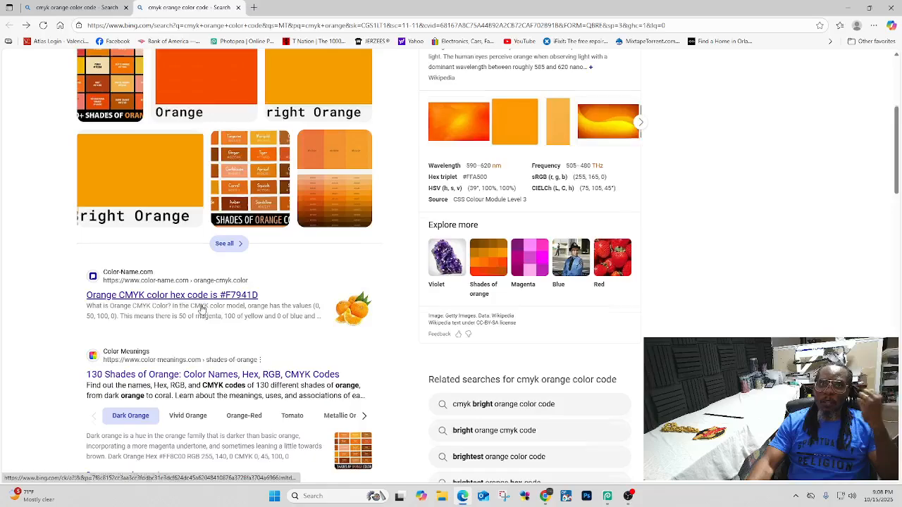
{"action": "scroll", "coordinate": [202, 312], "scroll_direction": "up", "scroll_amount": 3}
{"action": "left_click", "coordinate": [110, 225]}
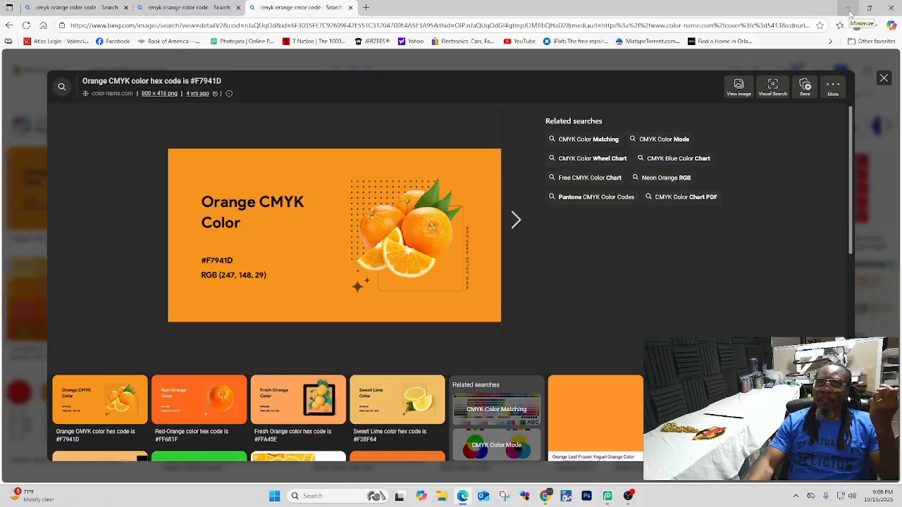
Step: Switch to Photopea and open the Stroke layer style settings for the Ju-Nel Fashion Boutique text layer
{"action": "left_click", "coordinate": [849, 9]}
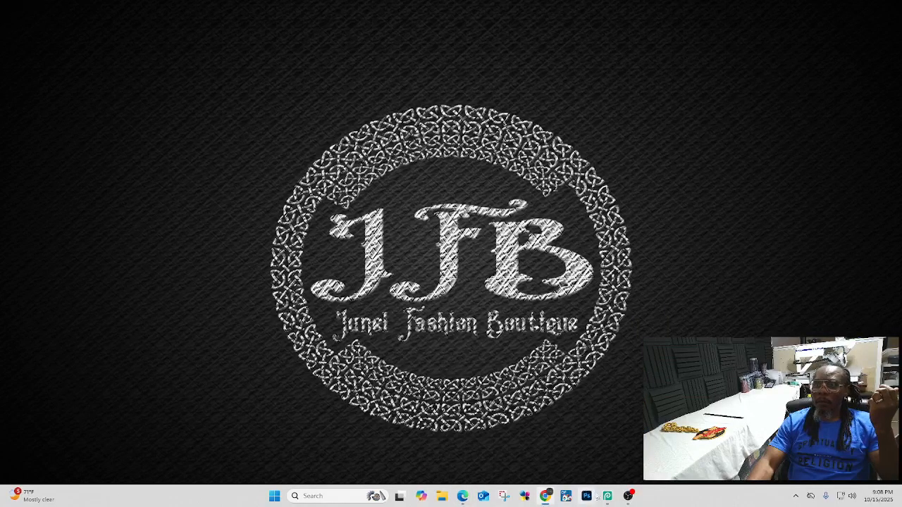
{"action": "left_click", "coordinate": [607, 496]}
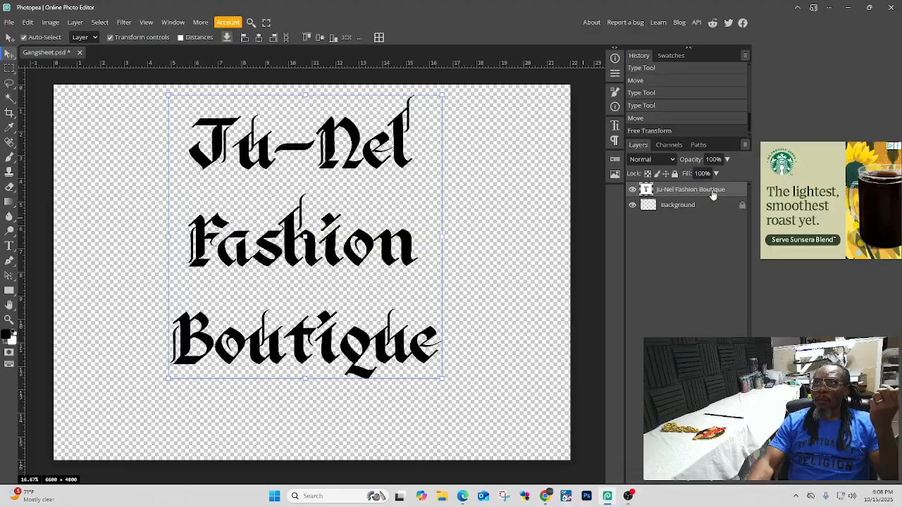
{"action": "right_click", "coordinate": [721, 192]}
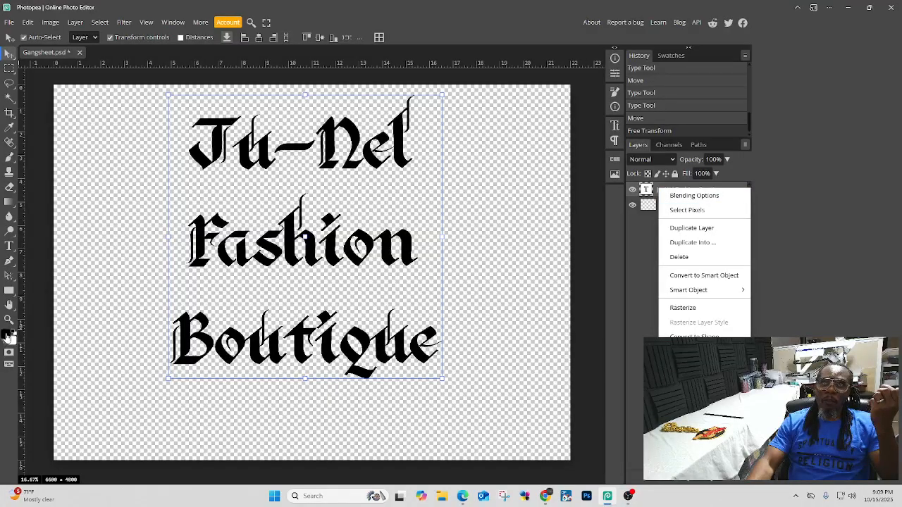
{"action": "left_click", "coordinate": [713, 197]}
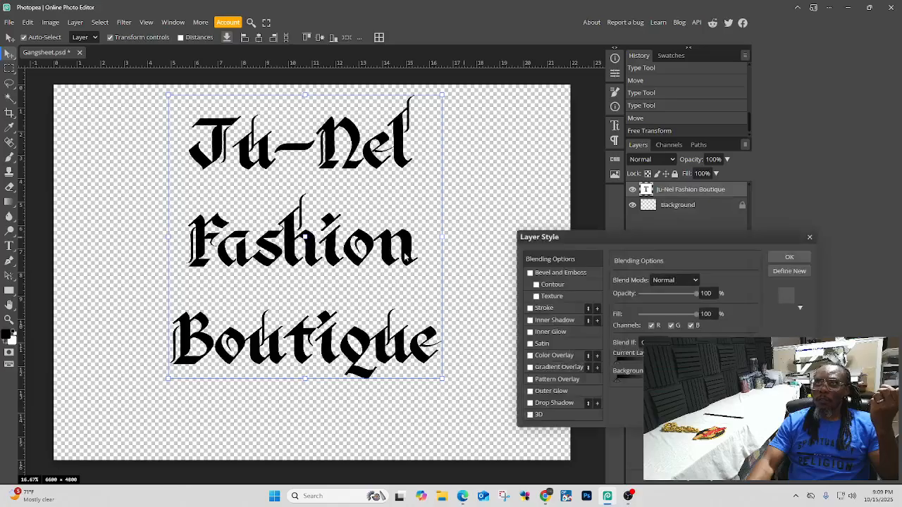
{"action": "left_click", "coordinate": [541, 310]}
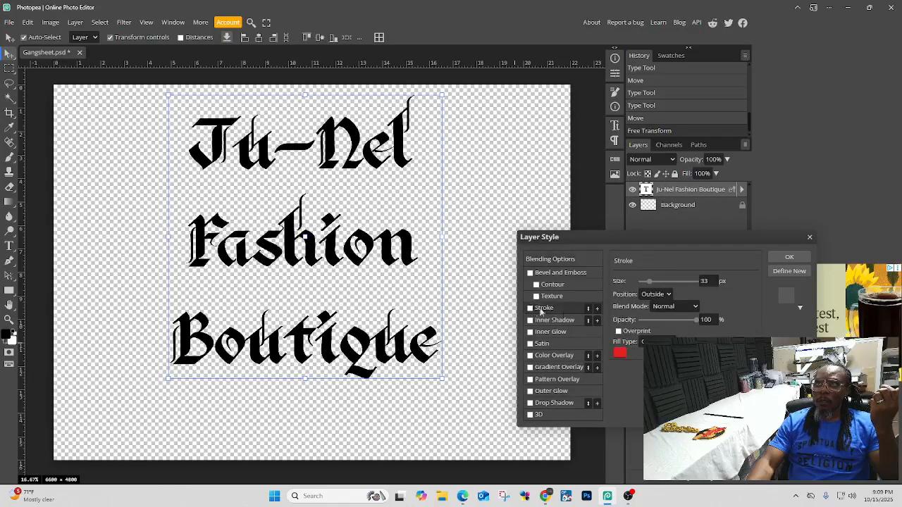
Step: Set the stroke color to hex f7941d
{"action": "left_click", "coordinate": [619, 353]}
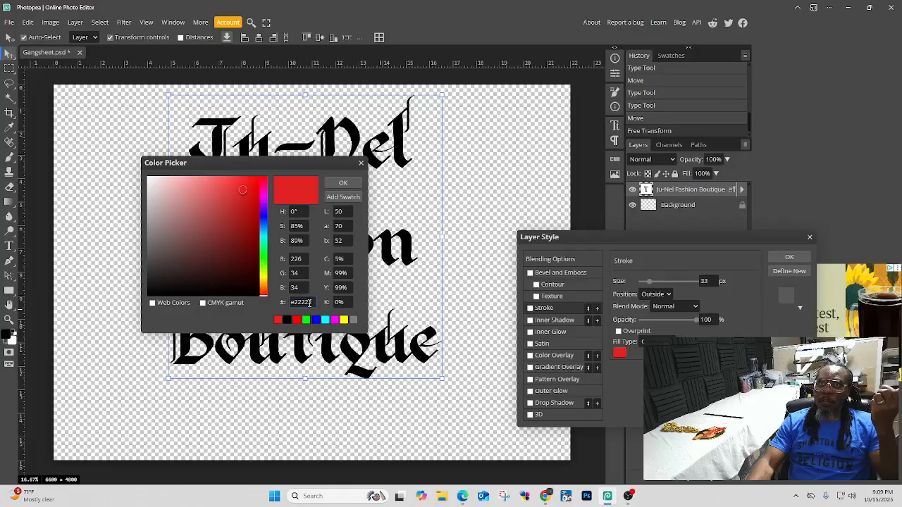
{"action": "left_click_drag", "start_coordinate": [313, 301], "coordinate": [282, 303]}
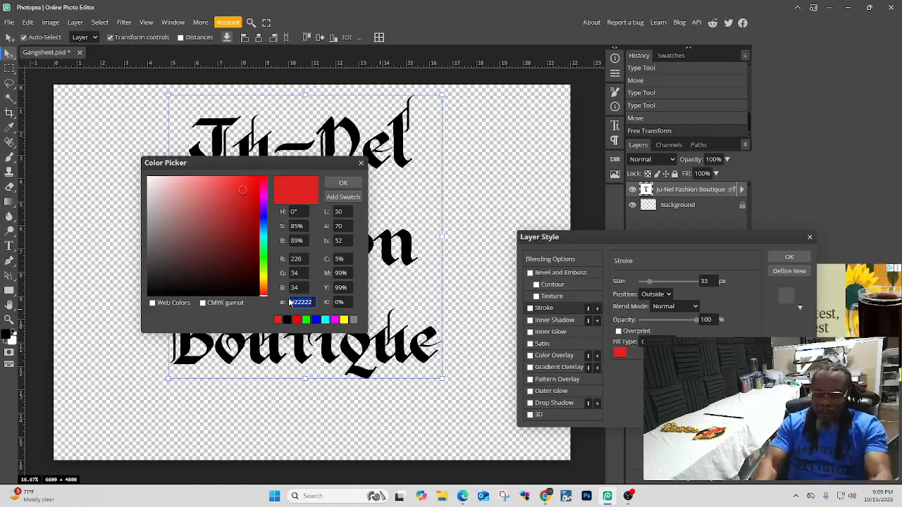
{"action": "key", "text": "BackSpace"}
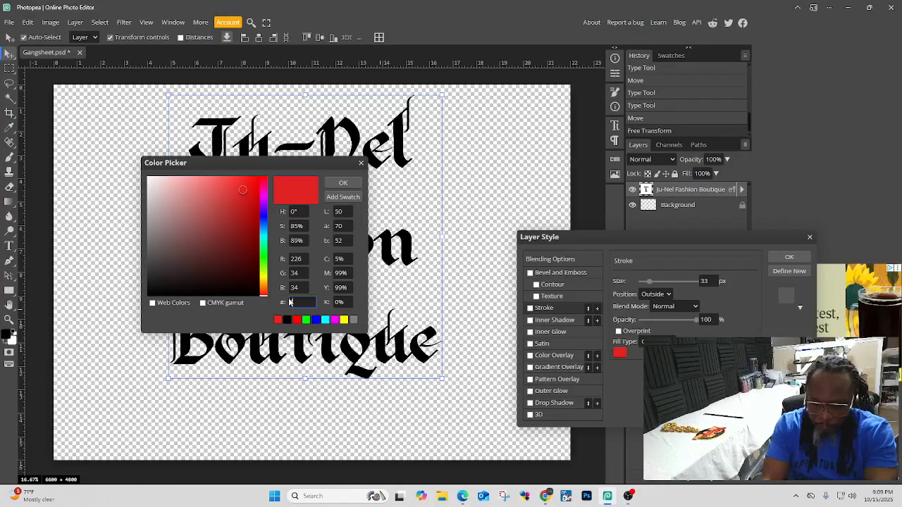
{"action": "type", "text": "75"}
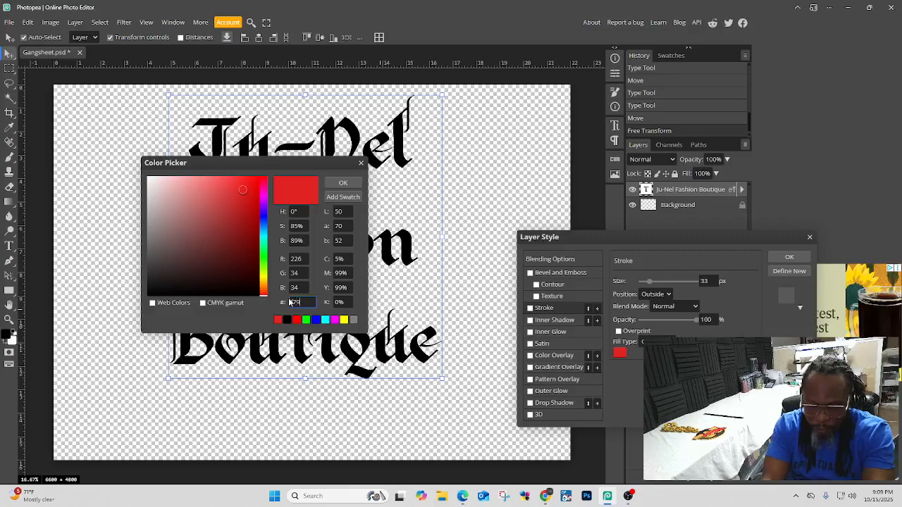
{"action": "type", "text": "941d"}
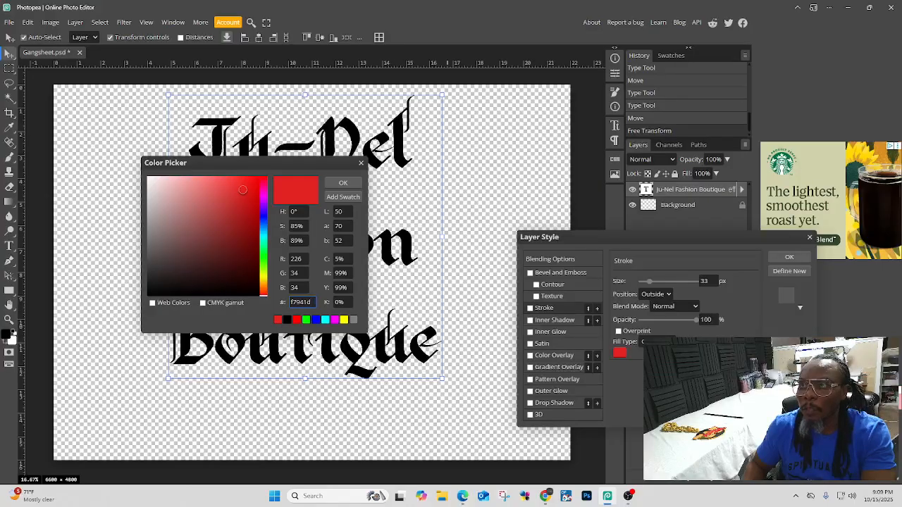
{"action": "left_click", "coordinate": [546, 497]}
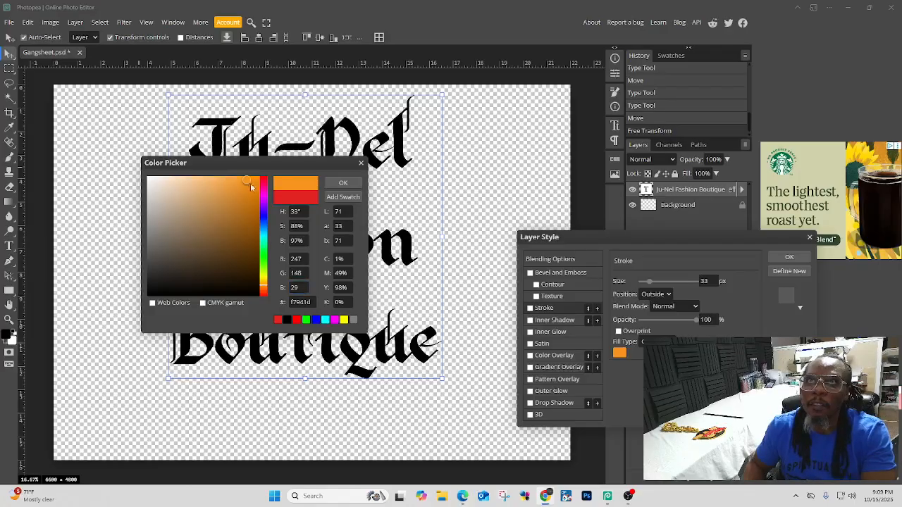
{"action": "left_click", "coordinate": [343, 183]}
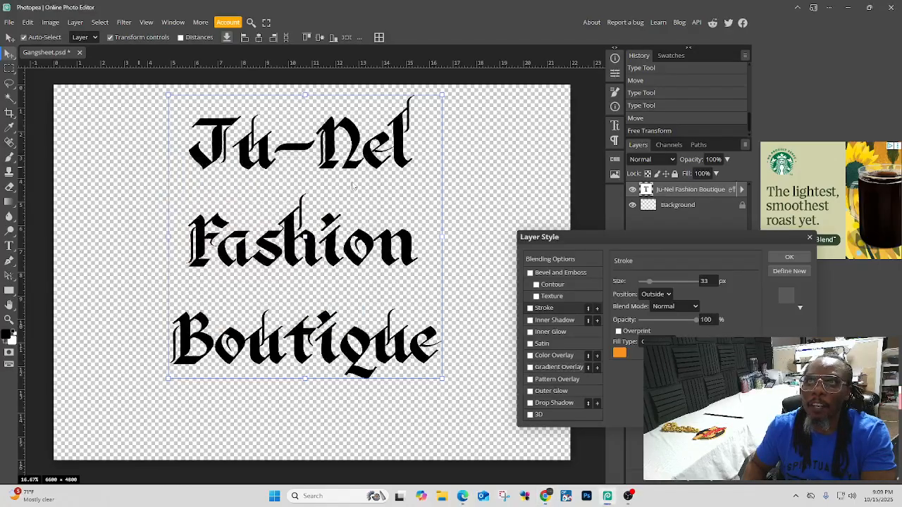
Step: Enable the stroke on the text layer and set its size to 200 px
{"action": "left_click", "coordinate": [531, 308]}
{"action": "left_click", "coordinate": [530, 308]}
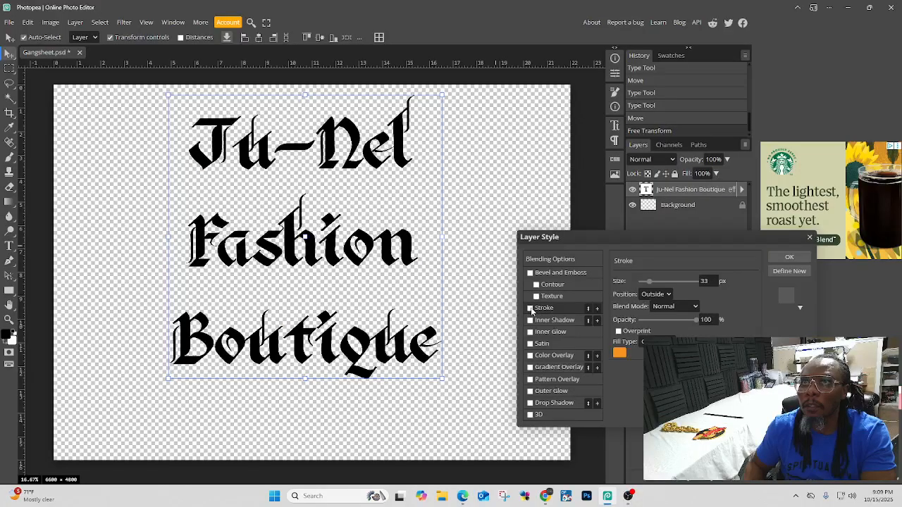
{"action": "left_click", "coordinate": [530, 309]}
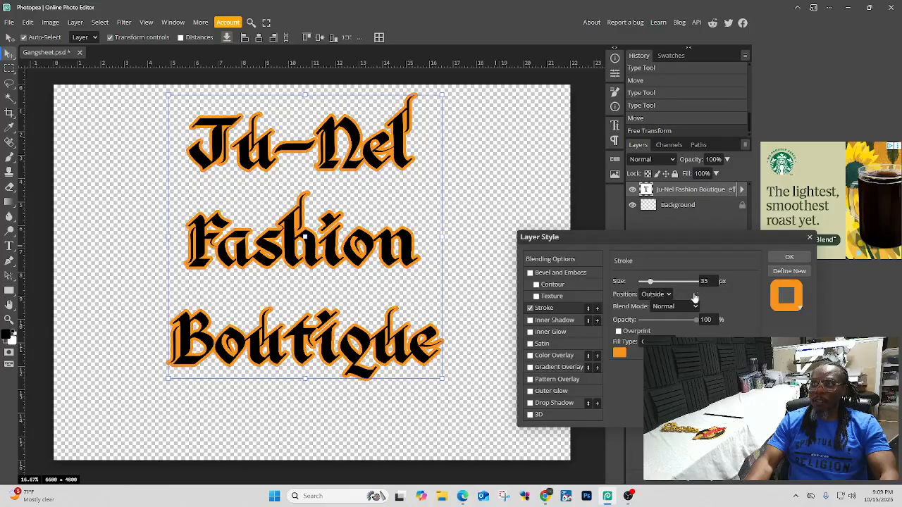
{"action": "left_click", "coordinate": [696, 282]}
{"action": "left_click", "coordinate": [634, 279]}
Step: Try the Center position for the stroke, change it to Inside, and apply the layer style
{"action": "left_click", "coordinate": [648, 294]}
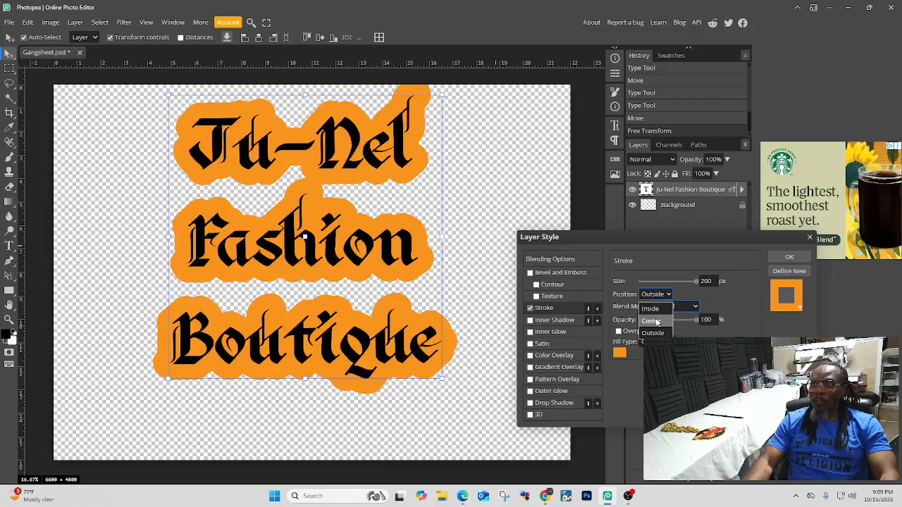
{"action": "left_click", "coordinate": [657, 322]}
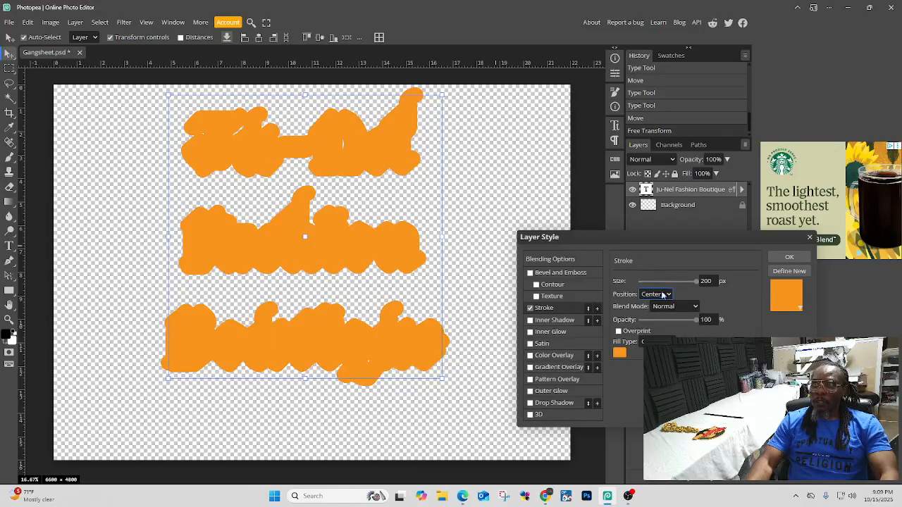
{"action": "left_click", "coordinate": [663, 295]}
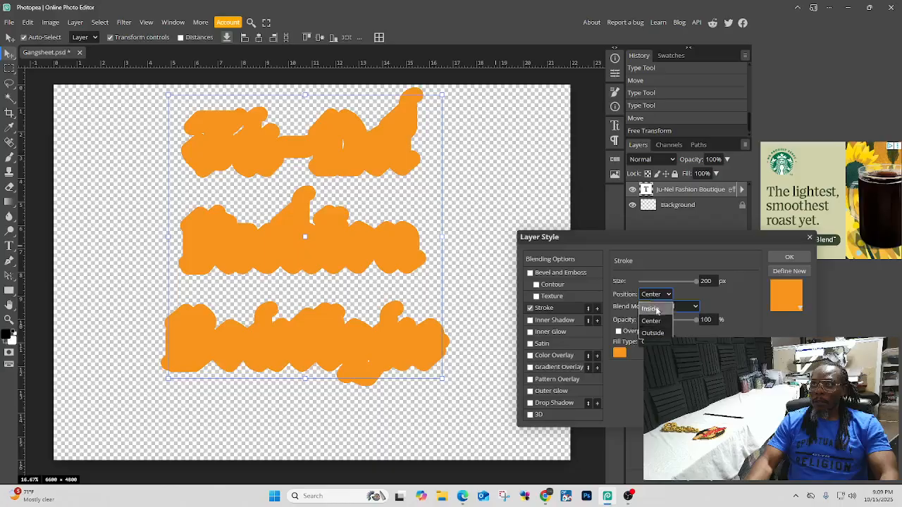
{"action": "left_click", "coordinate": [655, 309]}
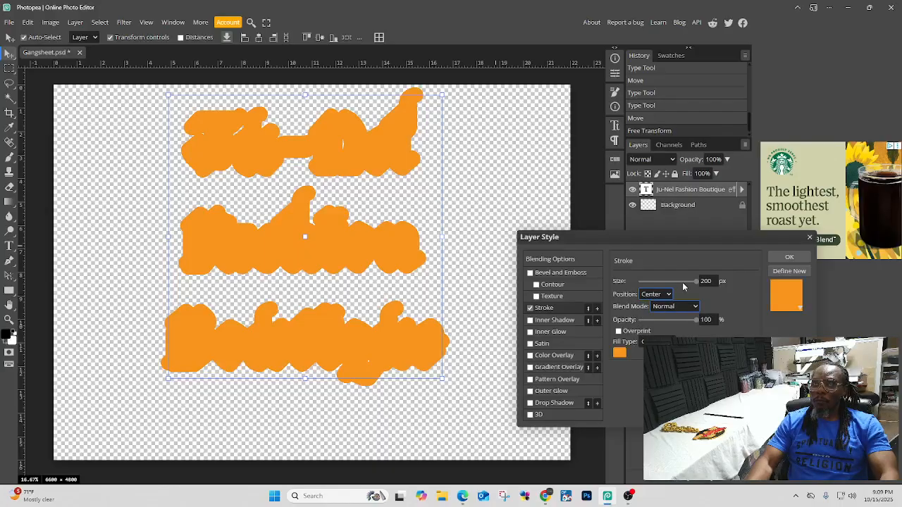
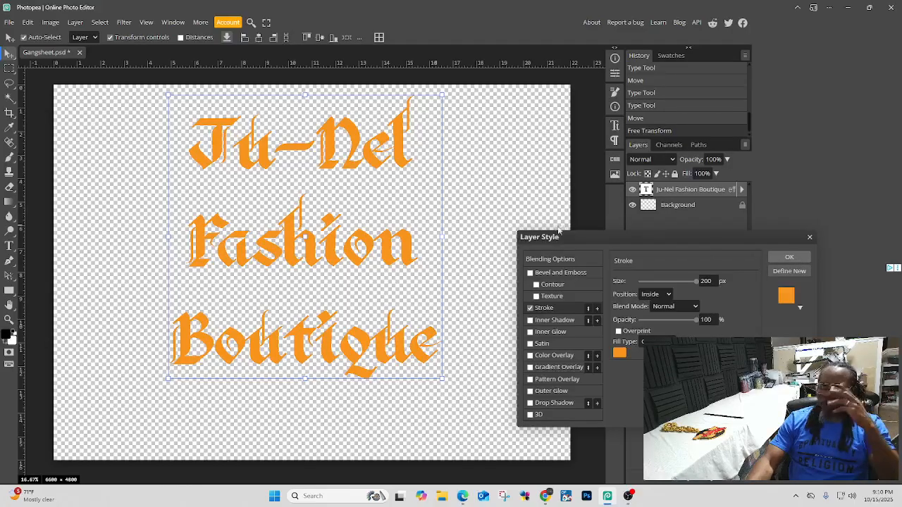
{"action": "left_click", "coordinate": [790, 258]}
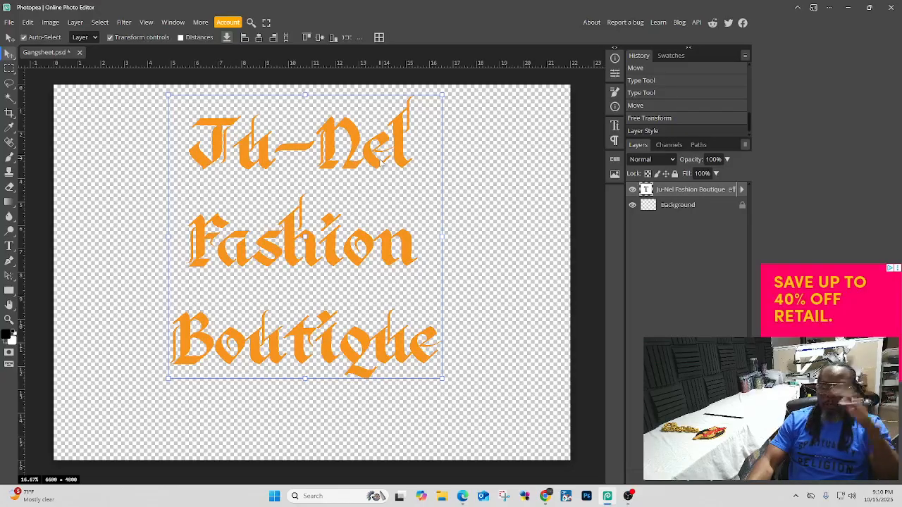
Step: Delete the Ju-Nel Fashion Boutique text layer from the gang sheet
{"action": "right_click", "coordinate": [221, 137]}
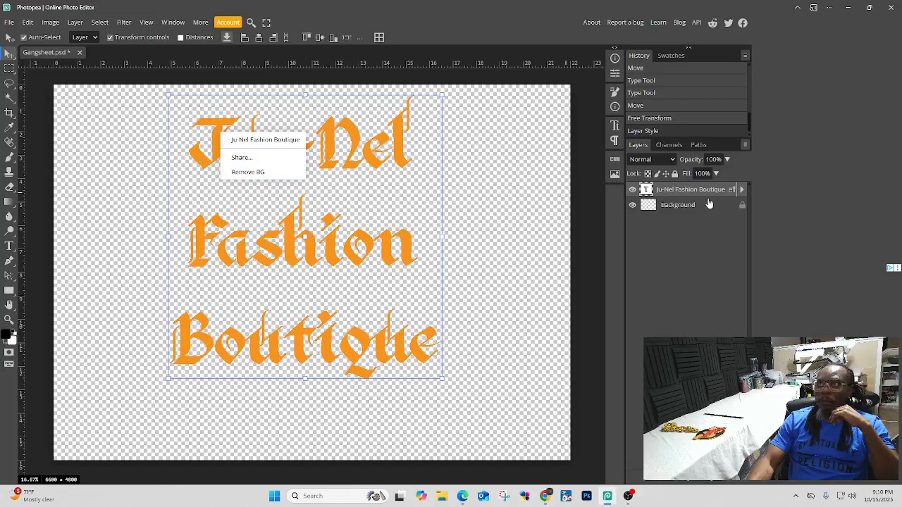
{"action": "left_click", "coordinate": [703, 191]}
{"action": "right_click", "coordinate": [699, 189]}
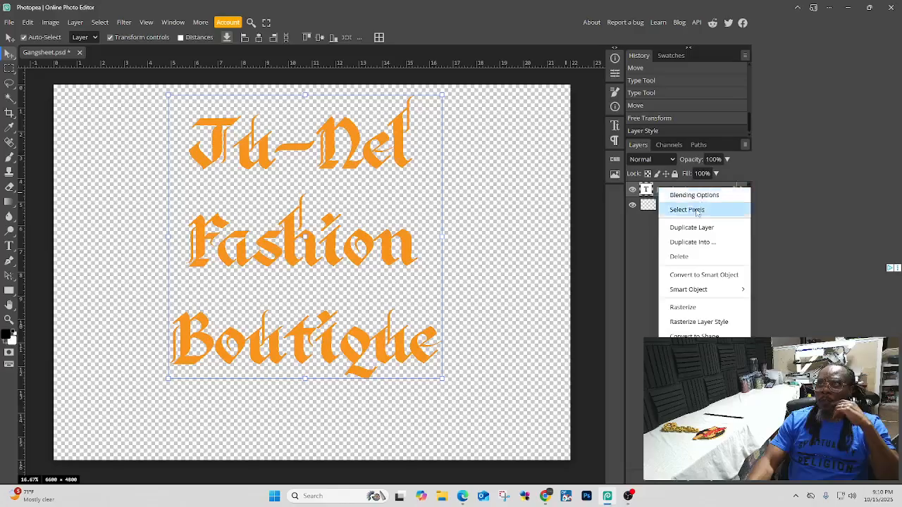
{"action": "left_click", "coordinate": [689, 258]}
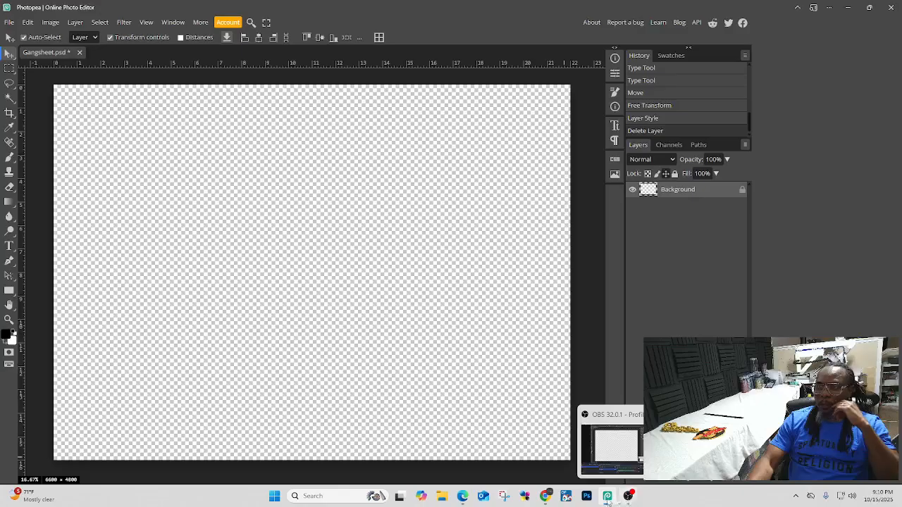
Step: Switch to the Edge browser and close the two extra cmyk orange color code search pages, keeping one open
{"action": "left_click", "coordinate": [464, 500]}
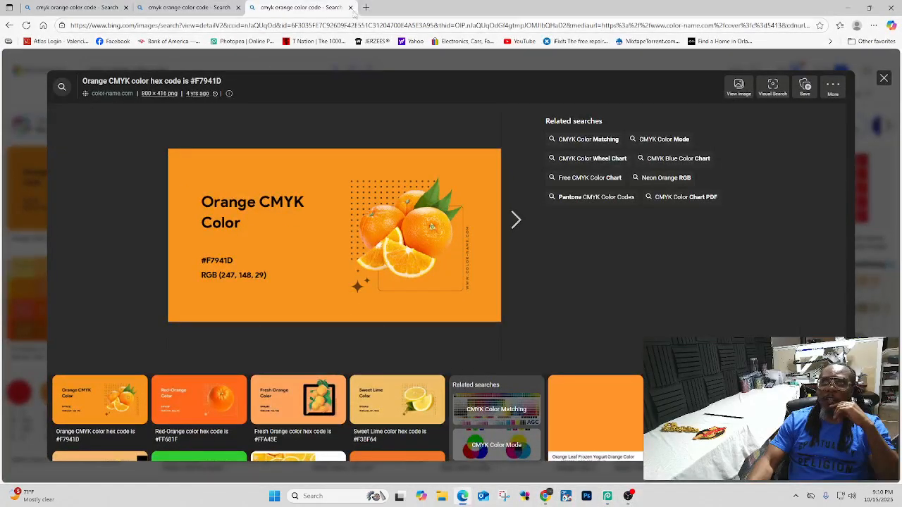
{"action": "left_click", "coordinate": [350, 8]}
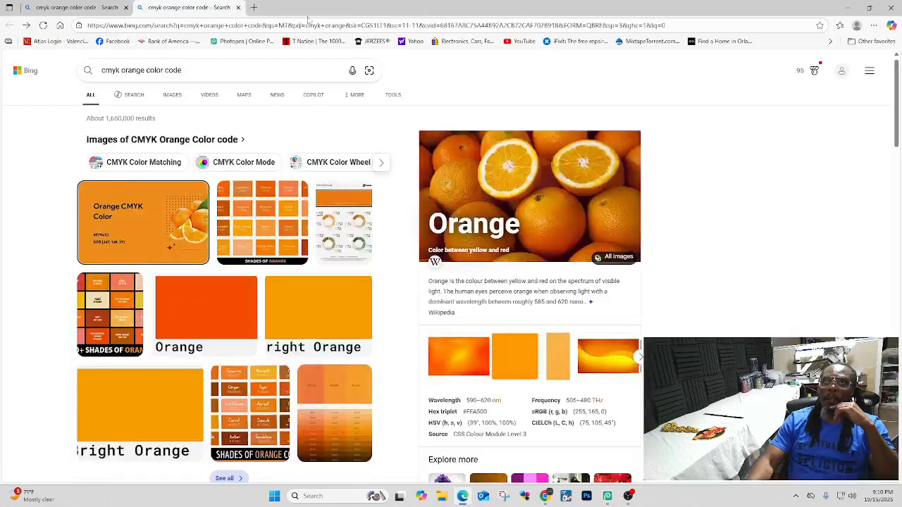
{"action": "left_click", "coordinate": [239, 7]}
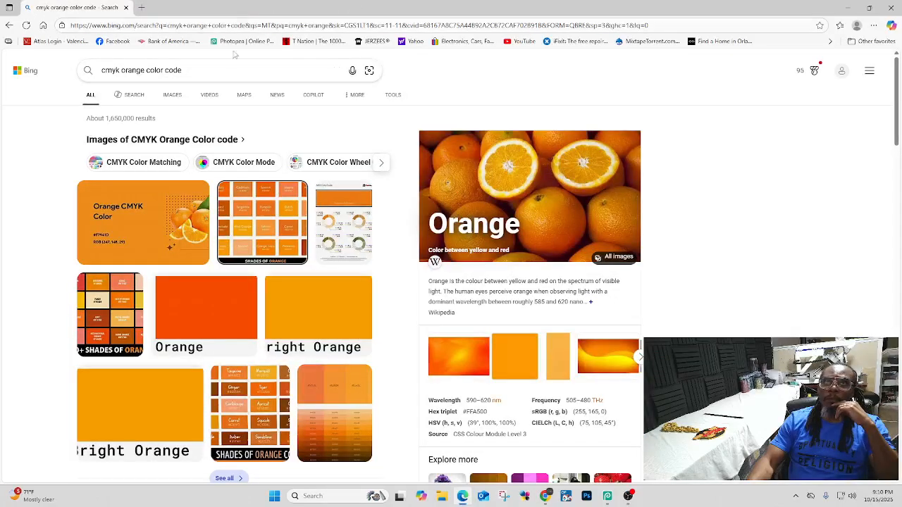
Step: Open the oranges picture from the Color-Name.com result and try to save an image from the HAKSEN fake oranges product page
{"action": "scroll", "coordinate": [604, 266], "scroll_direction": "down", "scroll_amount": 4}
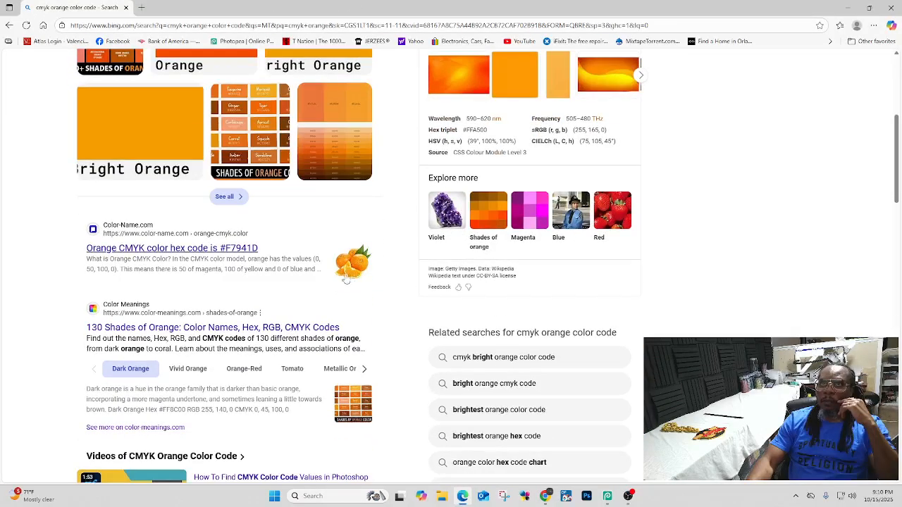
{"action": "left_click", "coordinate": [365, 267]}
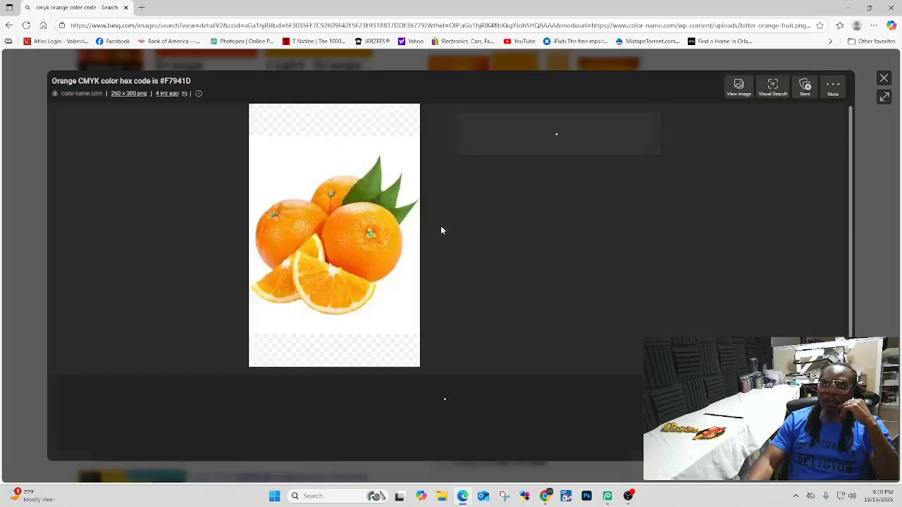
{"action": "right_click", "coordinate": [322, 165]}
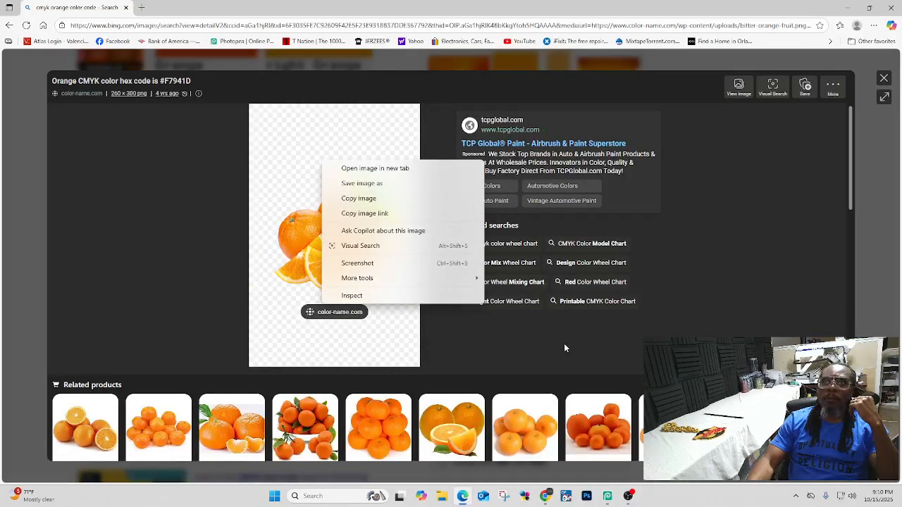
{"action": "left_click", "coordinate": [376, 184]}
{"action": "left_click", "coordinate": [380, 423]}
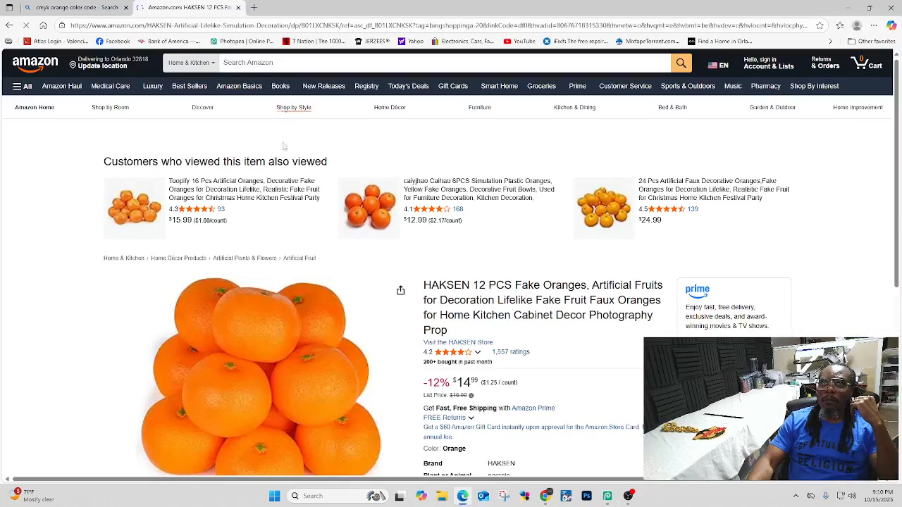
{"action": "right_click", "coordinate": [267, 327]}
{"action": "left_click", "coordinate": [296, 347]}
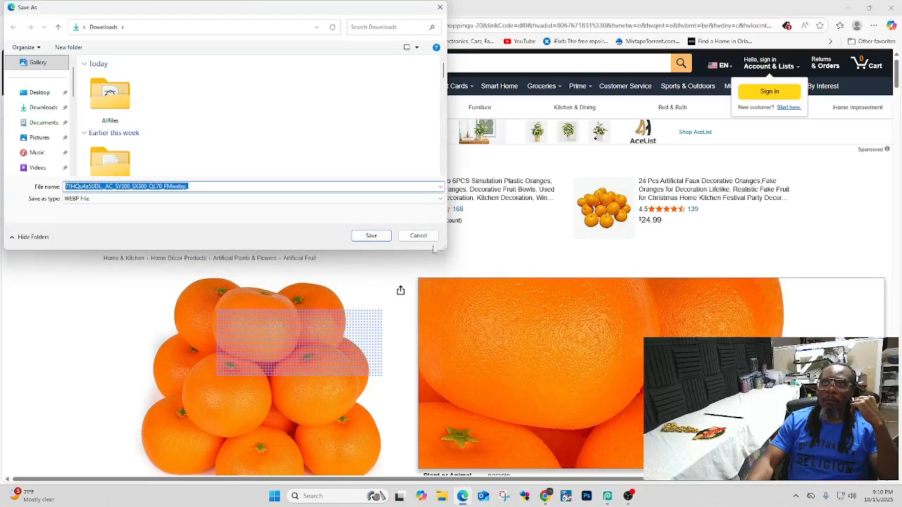
{"action": "left_click", "coordinate": [413, 235]}
{"action": "left_click", "coordinate": [238, 8]}
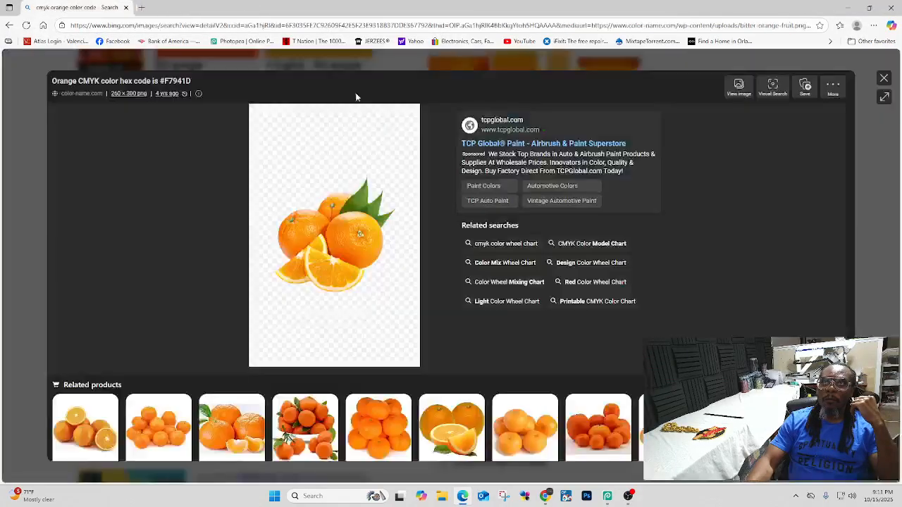
Step: Examine the Luckforest product page and the related orange pictures for a usable photo, and return to the search results
{"action": "scroll", "coordinate": [575, 324], "scroll_direction": "down", "scroll_amount": 1}
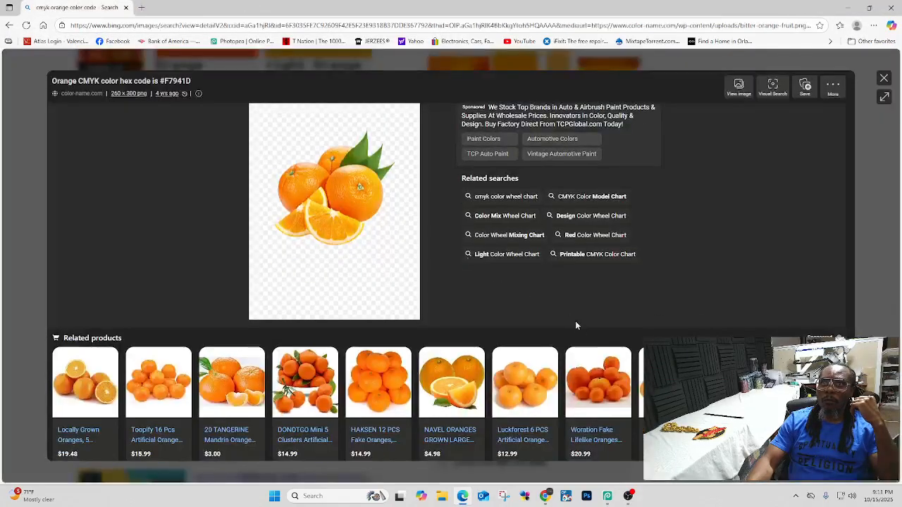
{"action": "left_click", "coordinate": [521, 381]}
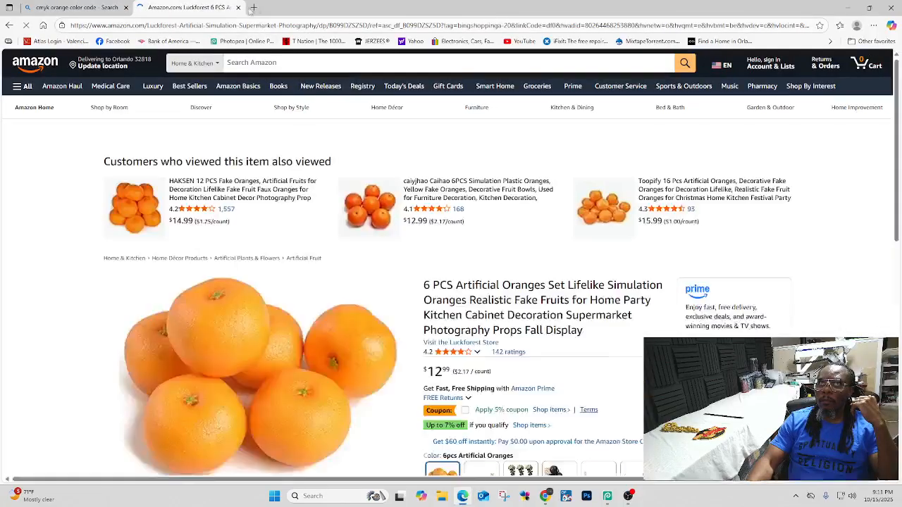
{"action": "left_click", "coordinate": [238, 8]}
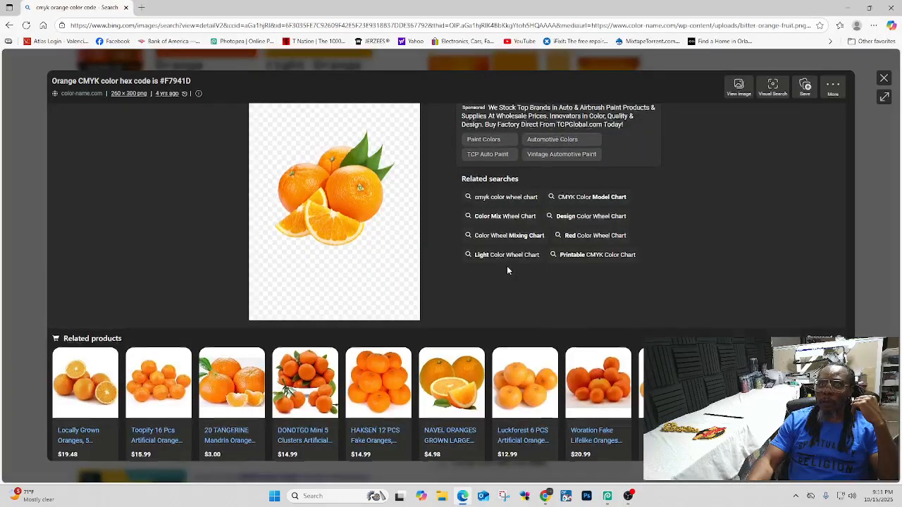
{"action": "scroll", "coordinate": [506, 266], "scroll_direction": "up", "scroll_amount": 1}
{"action": "scroll", "coordinate": [626, 141], "scroll_direction": "down", "scroll_amount": 8}
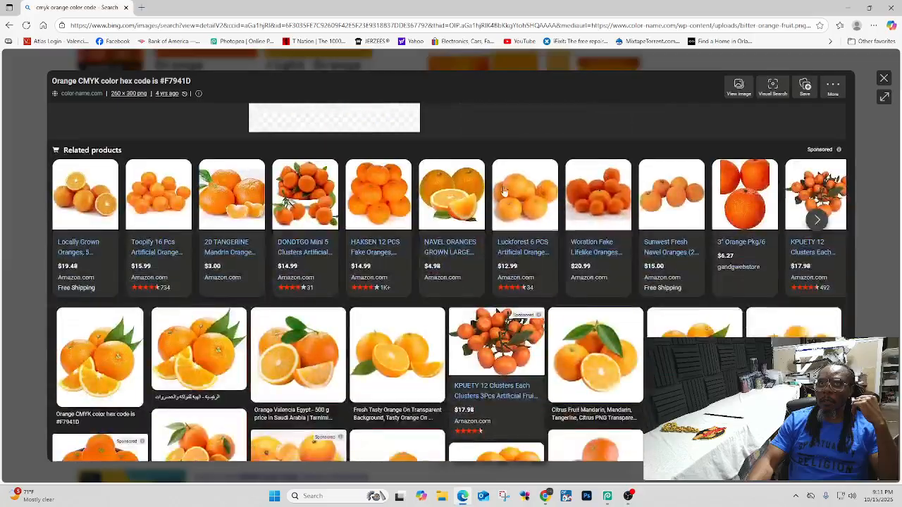
{"action": "scroll", "coordinate": [665, 151], "scroll_direction": "up", "scroll_amount": 6}
{"action": "scroll", "coordinate": [665, 151], "scroll_direction": "up", "scroll_amount": 3}
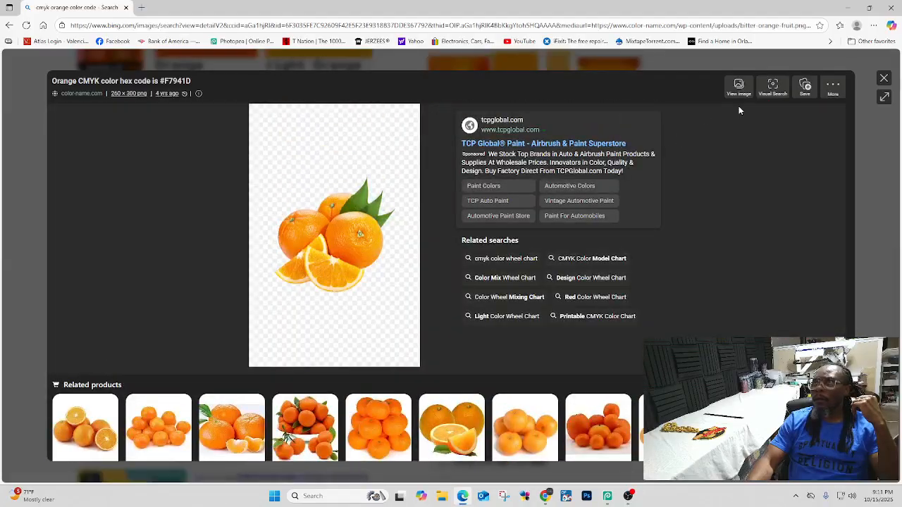
{"action": "left_click", "coordinate": [883, 80]}
{"action": "scroll", "coordinate": [348, 261], "scroll_direction": "down", "scroll_amount": 4}
{"action": "scroll", "coordinate": [286, 218], "scroll_direction": "up", "scroll_amount": 7}
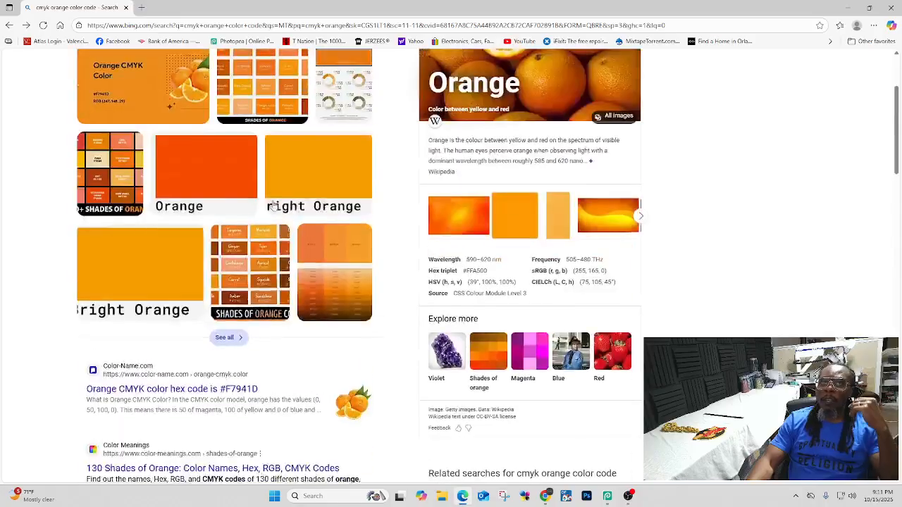
{"action": "scroll", "coordinate": [287, 218], "scroll_direction": "up", "scroll_amount": 3}
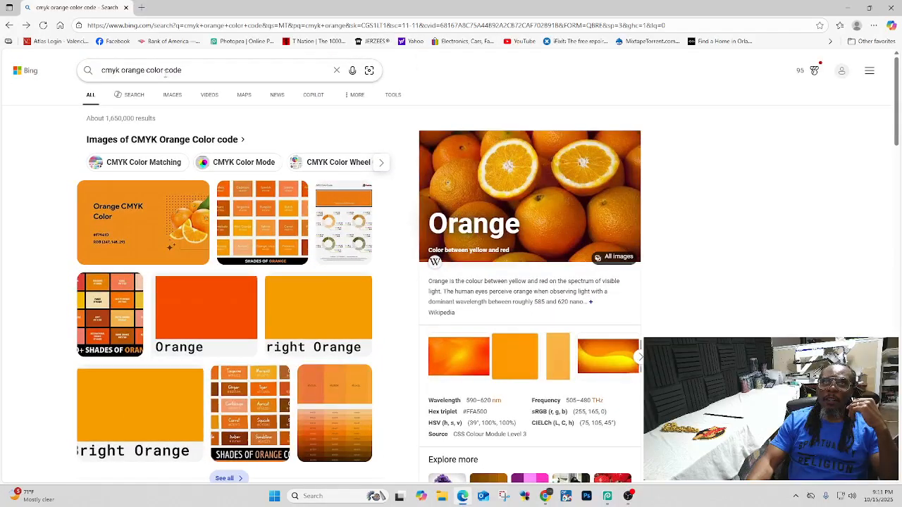
Step: Shorten the web search query to "orange color code" and run it
{"action": "left_click", "coordinate": [122, 69]}
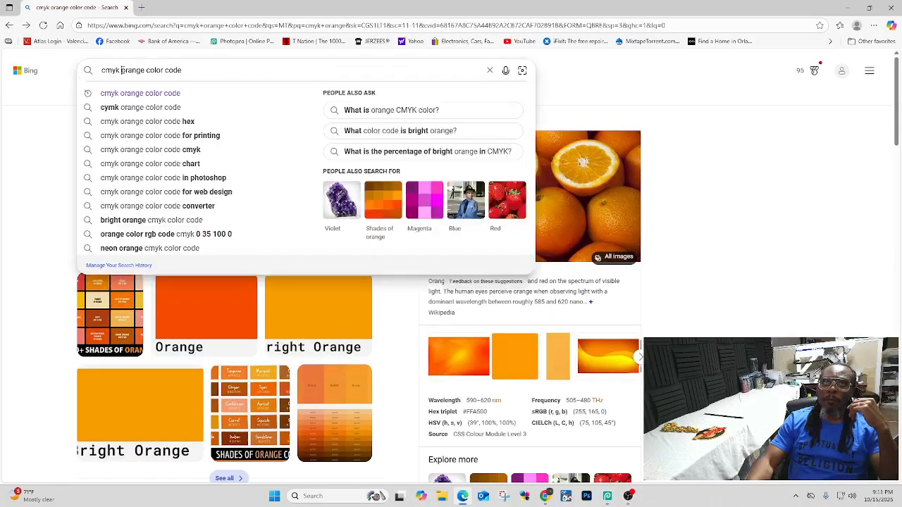
{"action": "key", "text": "BackSpace"}
{"action": "key", "text": "BackSpace"}
{"action": "key", "text": "BackSpace"}
{"action": "key", "text": "BackSpace"}
{"action": "key", "text": "BackSpace"}
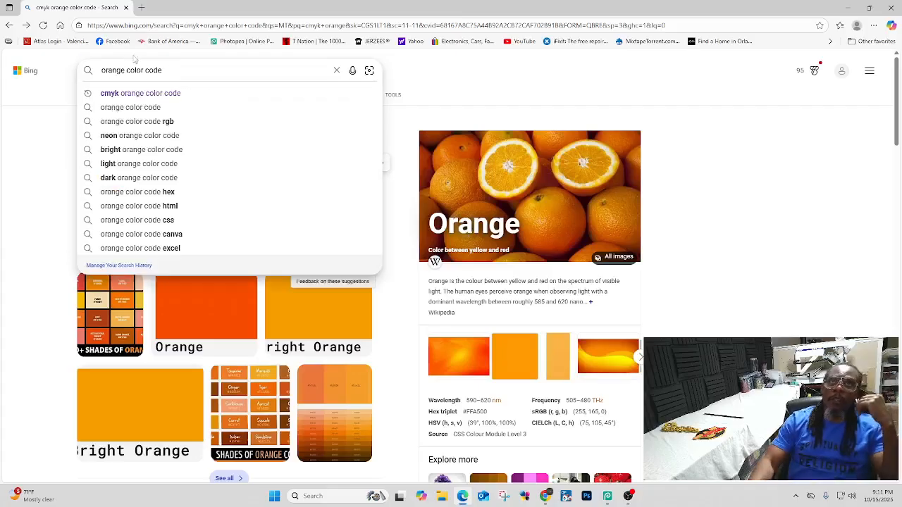
{"action": "left_click", "coordinate": [144, 107]}
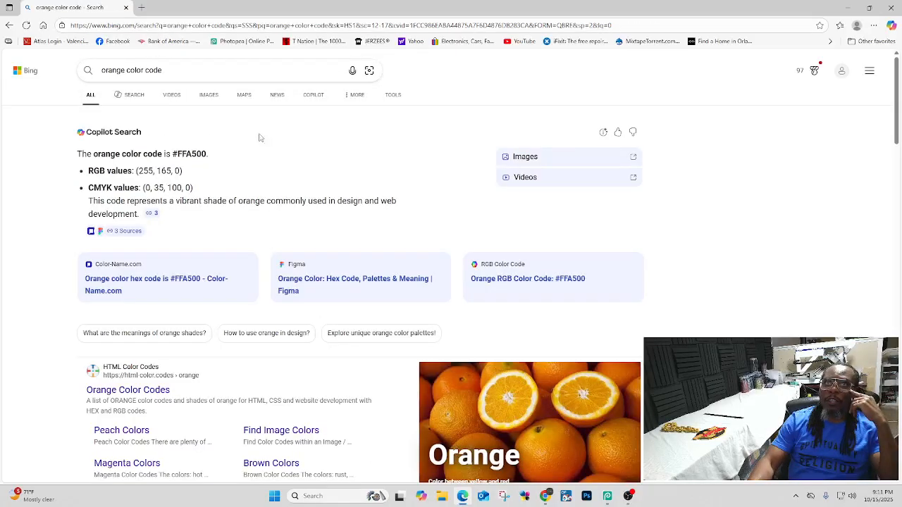
Step: Switch to an image search and search for "orange"
{"action": "left_click", "coordinate": [204, 97]}
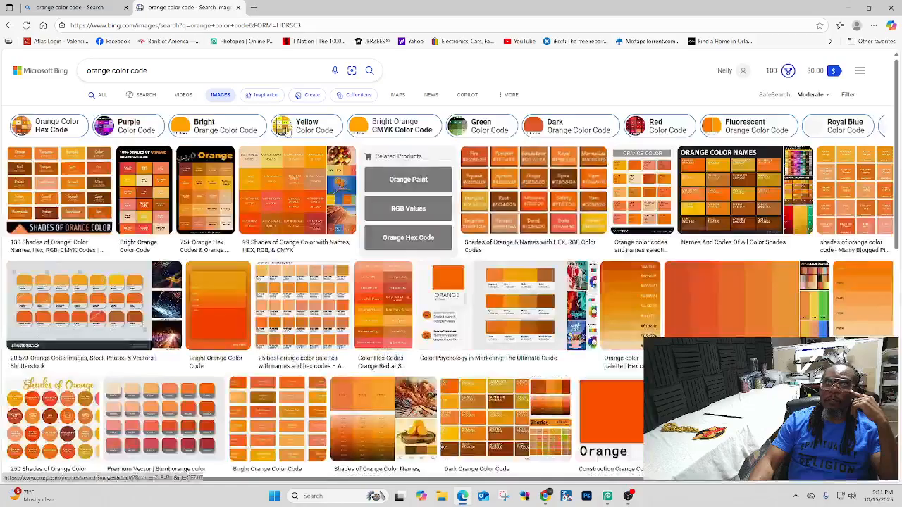
{"action": "left_click", "coordinate": [120, 70]}
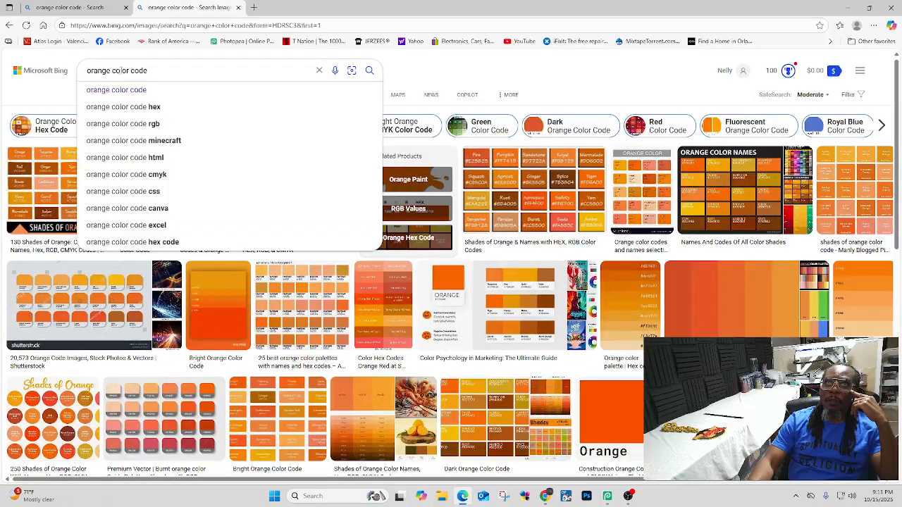
{"action": "left_click_drag", "start_coordinate": [111, 70], "coordinate": [162, 73]}
{"action": "key", "text": "BackSpace"}
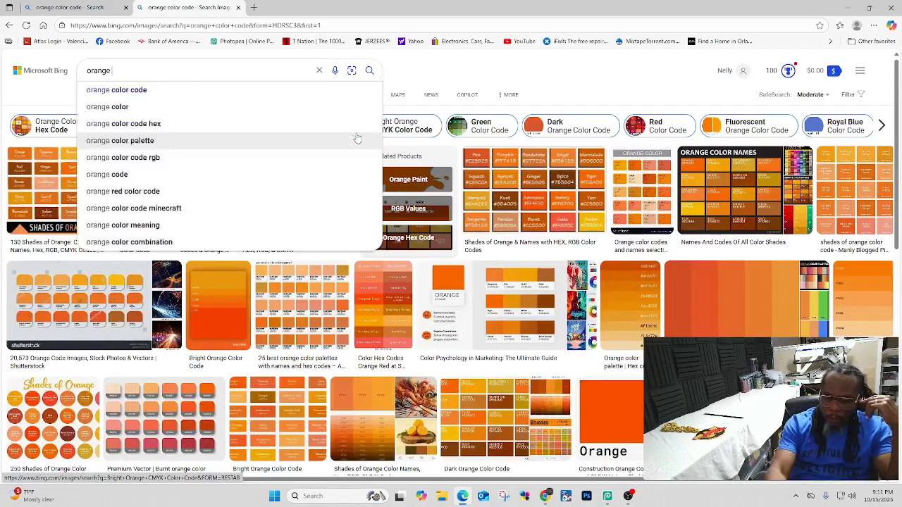
{"action": "key", "text": "Return"}
Step: Save the single-orange public domain stock photo to the Downloads folder as R.jpg and close both search pages
{"action": "left_click", "coordinate": [59, 410]}
{"action": "right_click", "coordinate": [341, 187]}
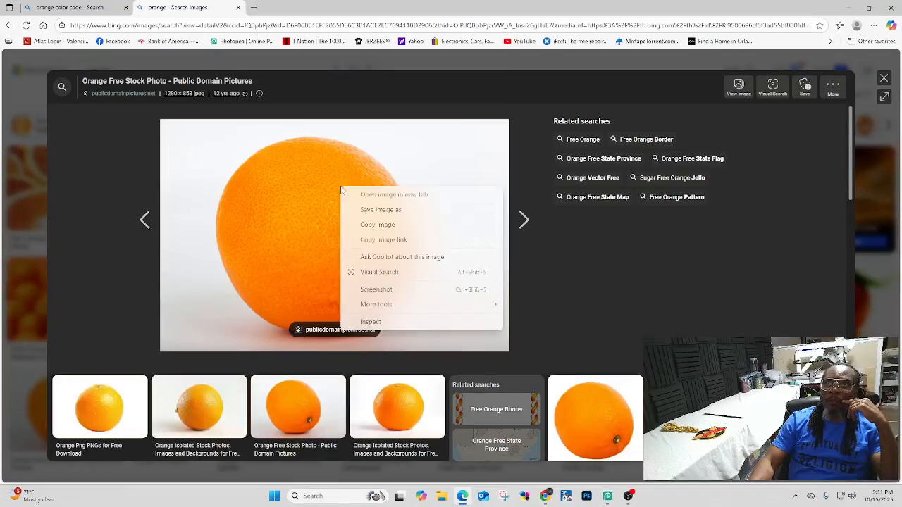
{"action": "left_click", "coordinate": [381, 210]}
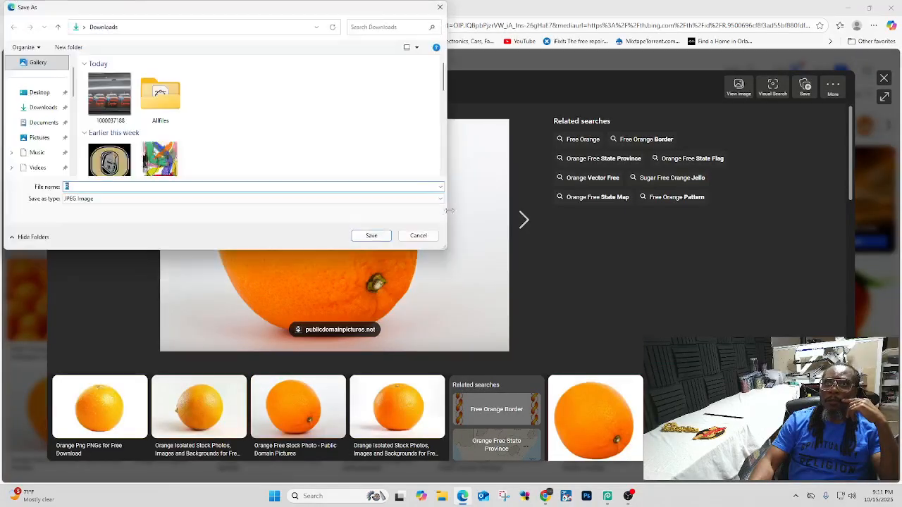
{"action": "left_click", "coordinate": [369, 234]}
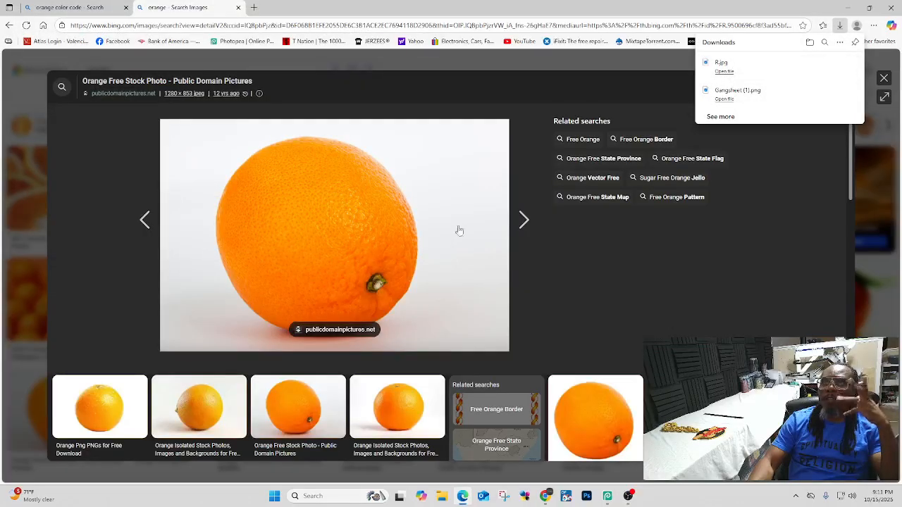
{"action": "left_click", "coordinate": [238, 8]}
{"action": "left_click", "coordinate": [125, 8]}
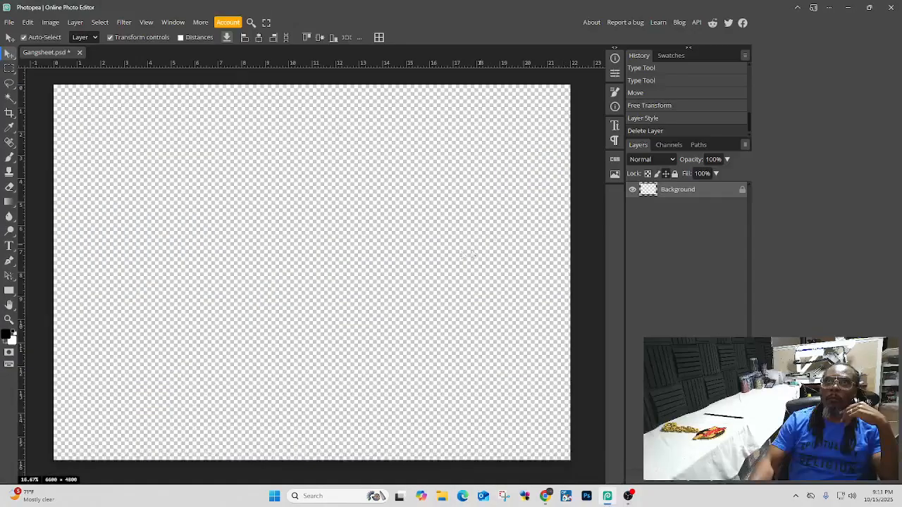
Step: Open the orange photo R from the Downloads folder as a new document in Photopea
{"action": "left_click", "coordinate": [9, 22]}
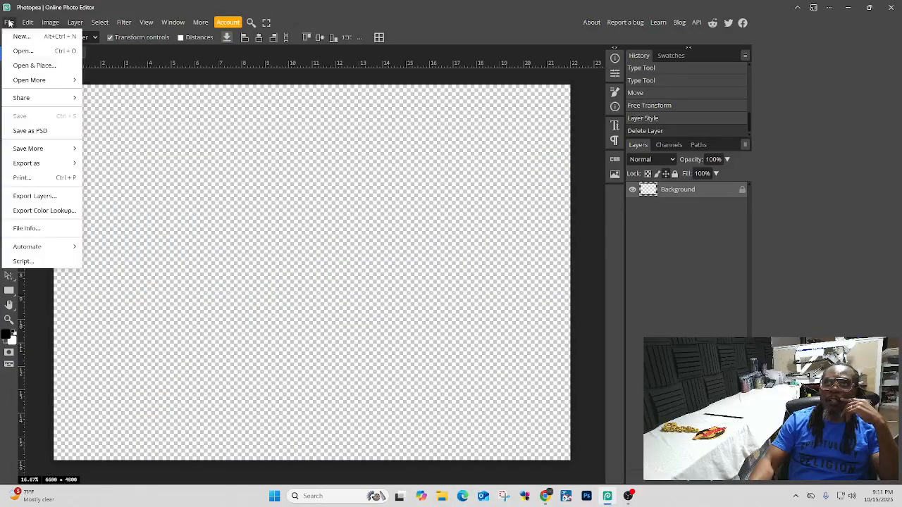
{"action": "left_click", "coordinate": [23, 52]}
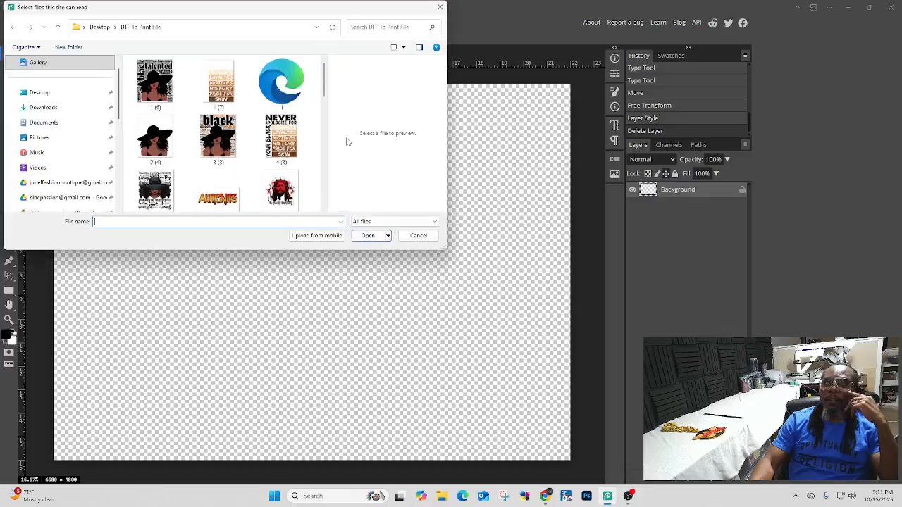
{"action": "left_click", "coordinate": [40, 108]}
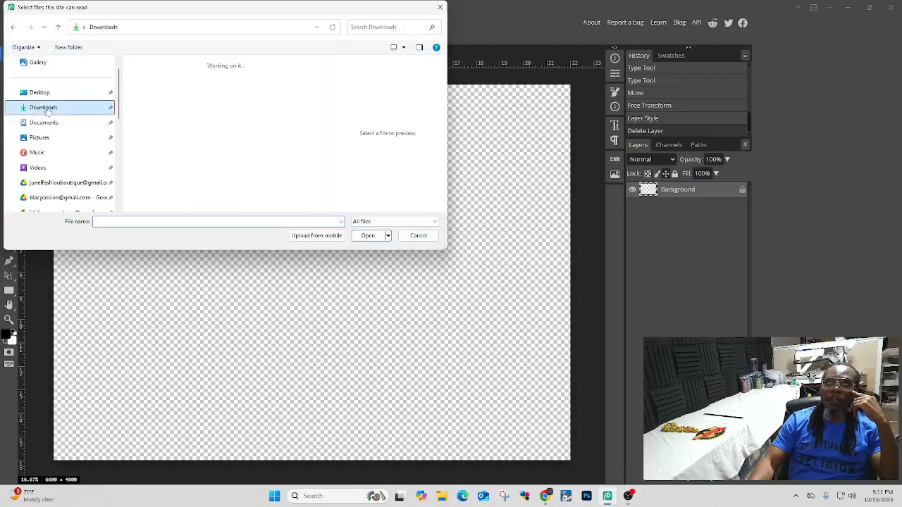
{"action": "left_click", "coordinate": [149, 98]}
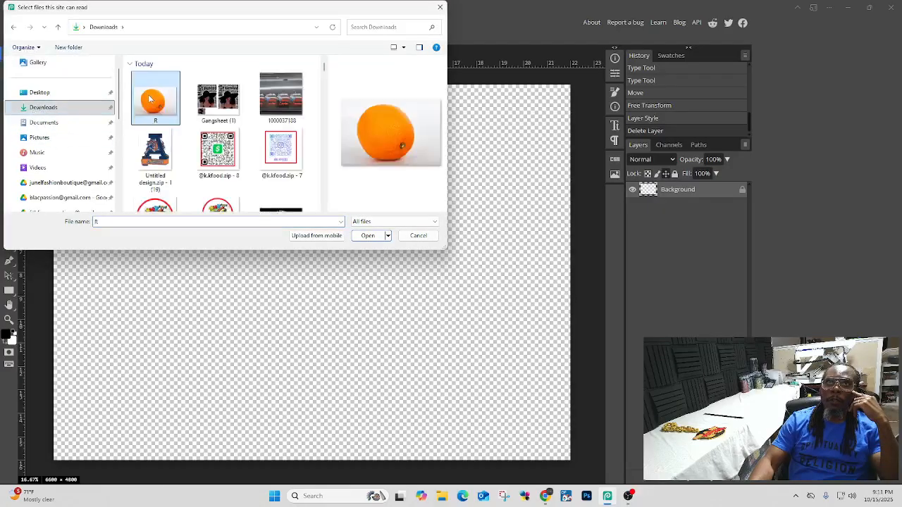
{"action": "left_click", "coordinate": [367, 235]}
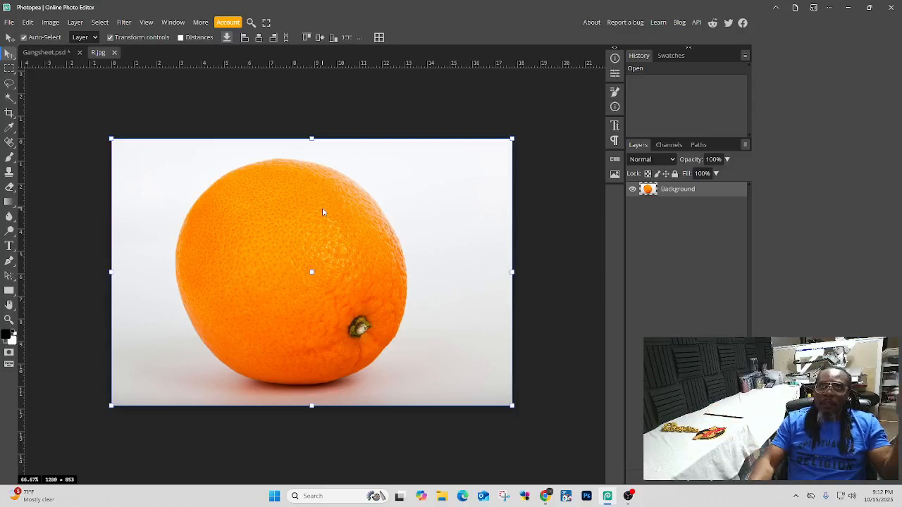
Step: Switch from the regular eraser to the Magic Eraser for removing the orange photo's background
{"action": "left_click", "coordinate": [10, 188]}
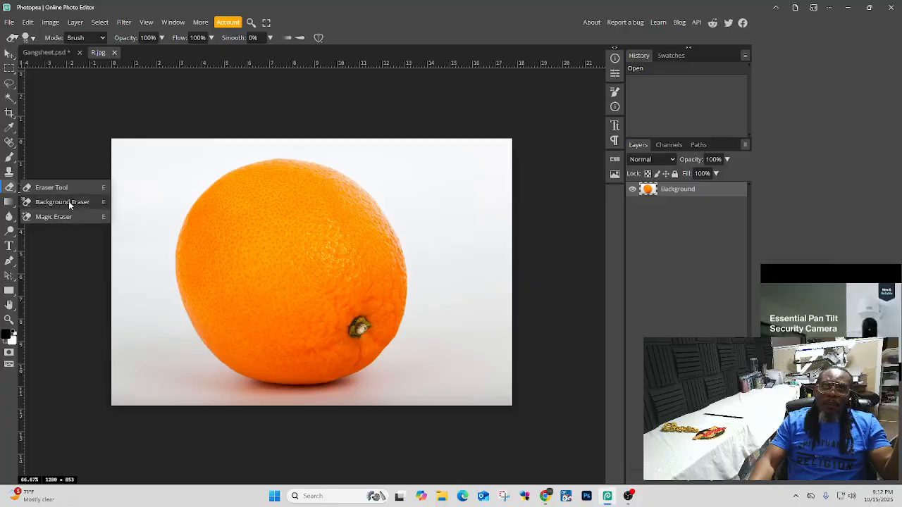
{"action": "left_click", "coordinate": [73, 201]}
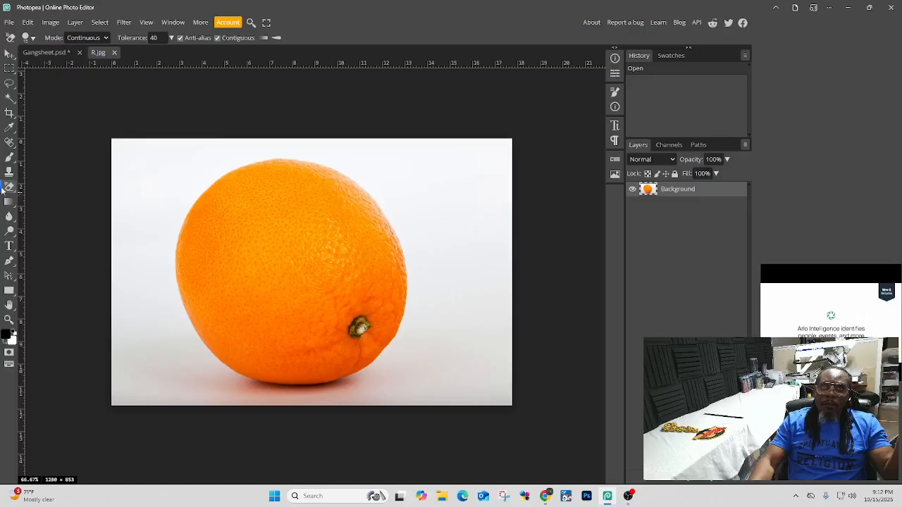
{"action": "left_click", "coordinate": [12, 189]}
{"action": "left_click", "coordinate": [63, 215]}
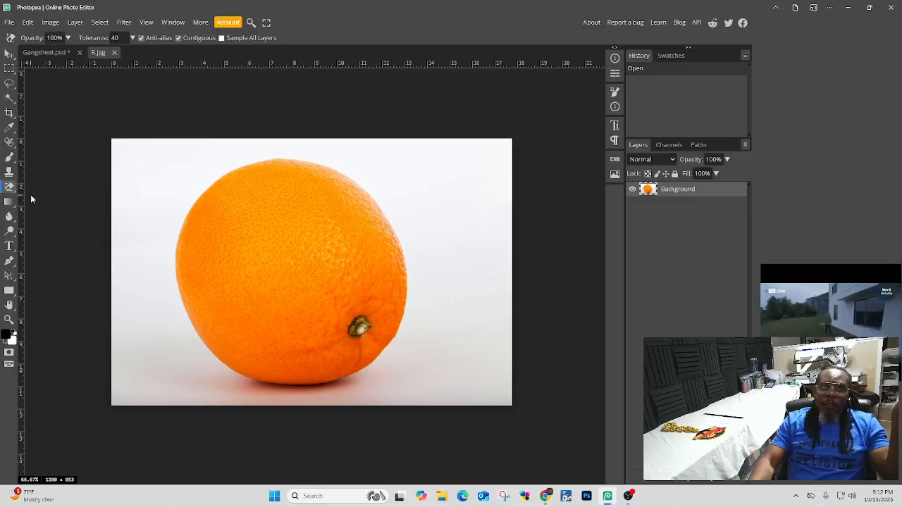
Step: Set the Magic Eraser tolerance to 60 and erase the light background around the orange
{"action": "left_click", "coordinate": [118, 38]}
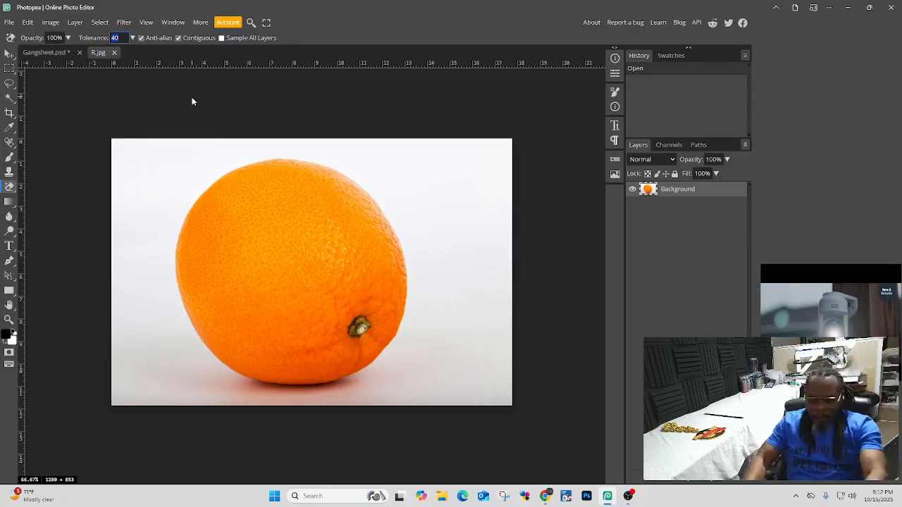
{"action": "type", "text": "80"}
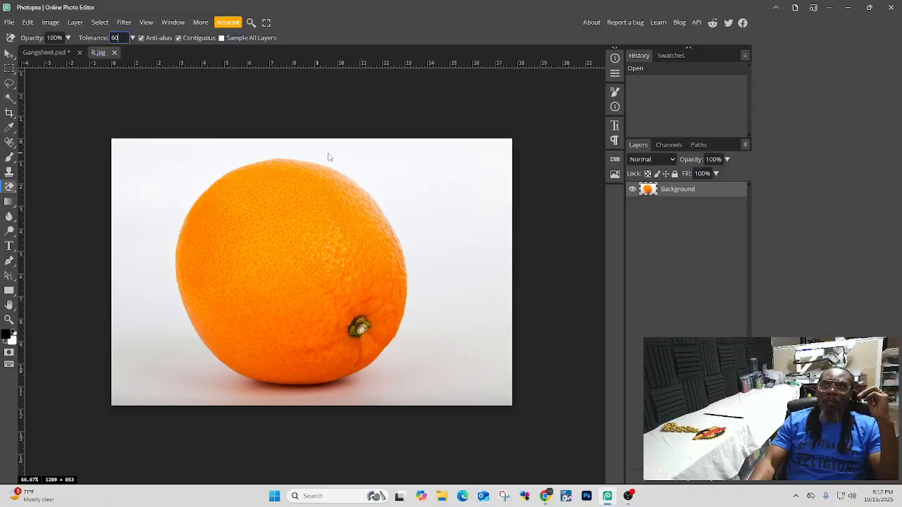
{"action": "left_click", "coordinate": [164, 185]}
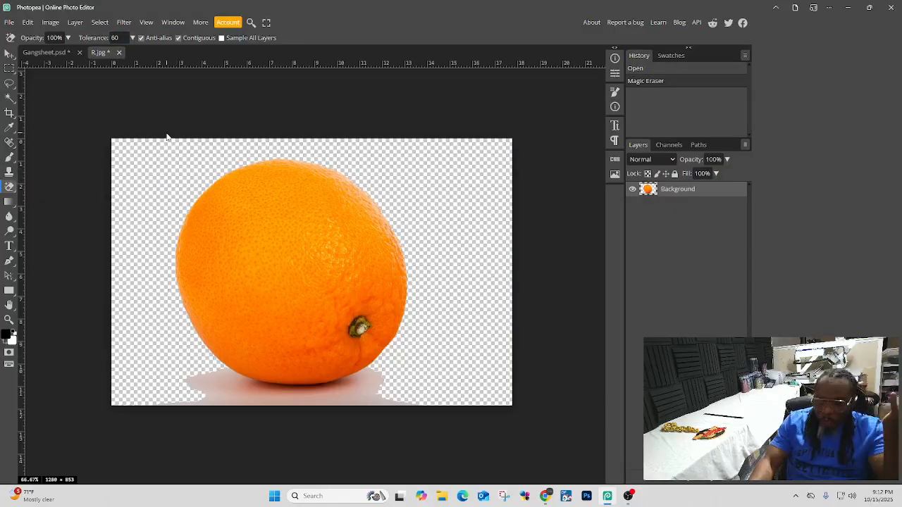
Step: Try to erase the leftover shadow beneath the orange, and erase the orange's body, with the Magic Eraser
{"action": "left_click", "coordinate": [232, 397]}
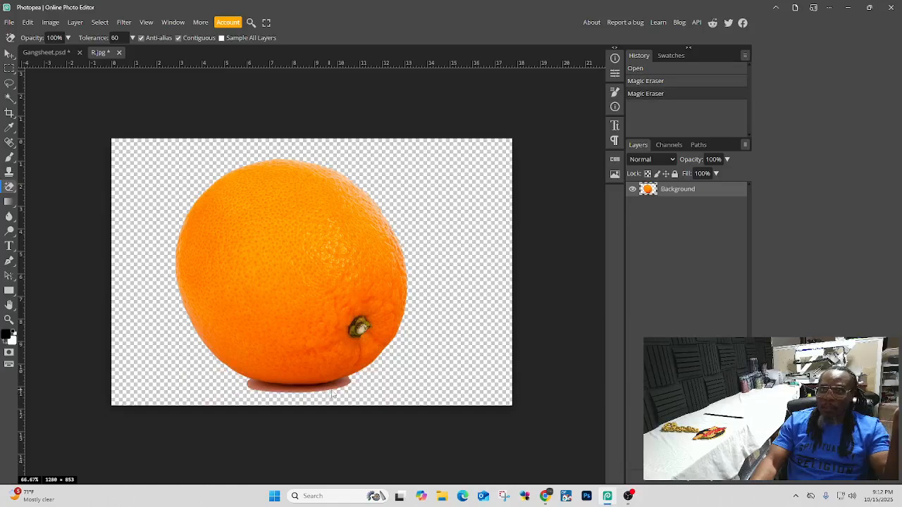
{"action": "left_click", "coordinate": [336, 388]}
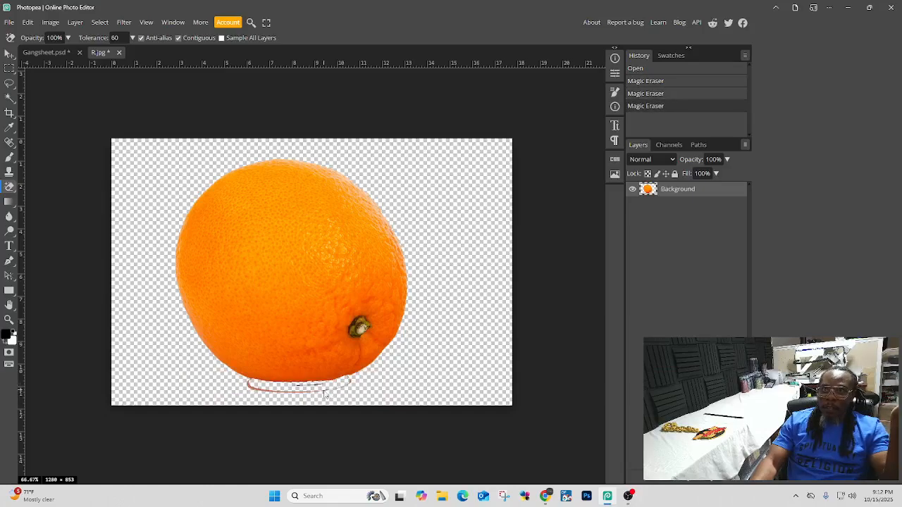
{"action": "left_click", "coordinate": [321, 396]}
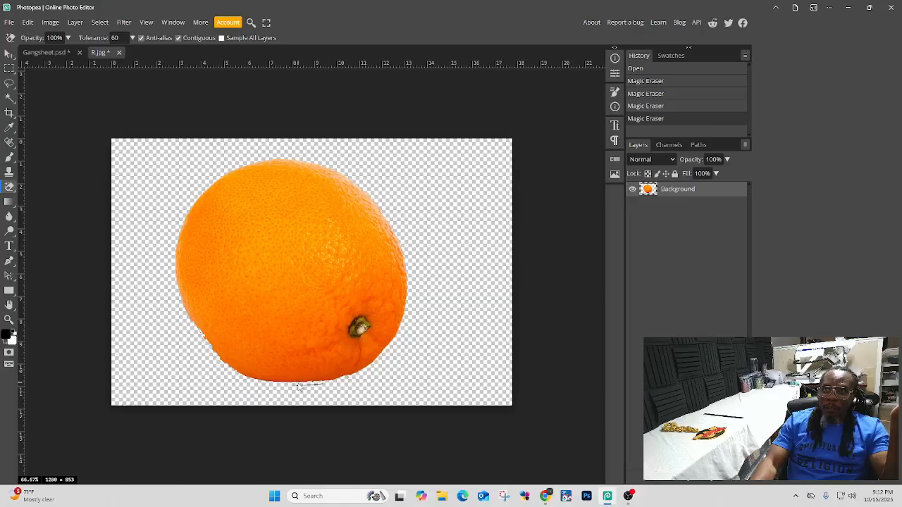
{"action": "left_click", "coordinate": [298, 386]}
{"action": "left_click", "coordinate": [297, 388]}
{"action": "left_click", "coordinate": [267, 252]}
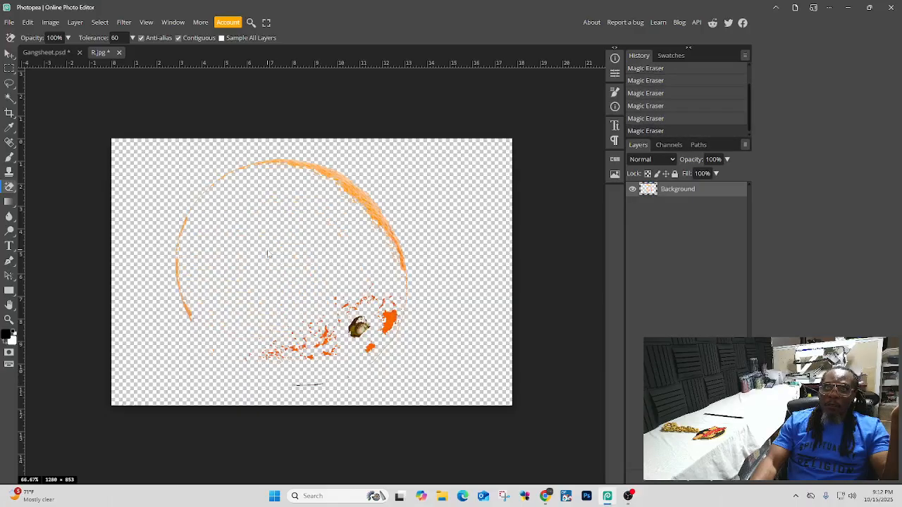
Step: Undo all Magic Eraser edits one at a time, back to the original orange photo
{"action": "left_click", "coordinate": [28, 22]}
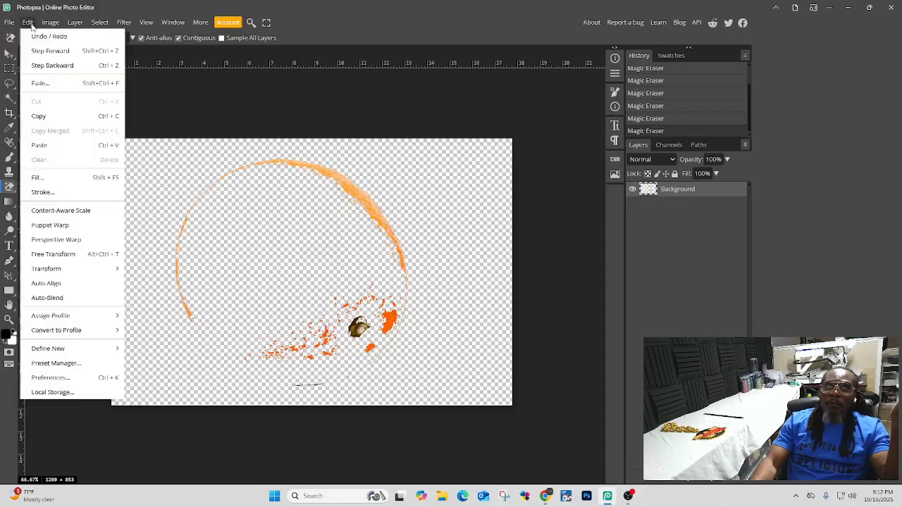
{"action": "left_click", "coordinate": [32, 30]}
{"action": "left_click", "coordinate": [28, 22]}
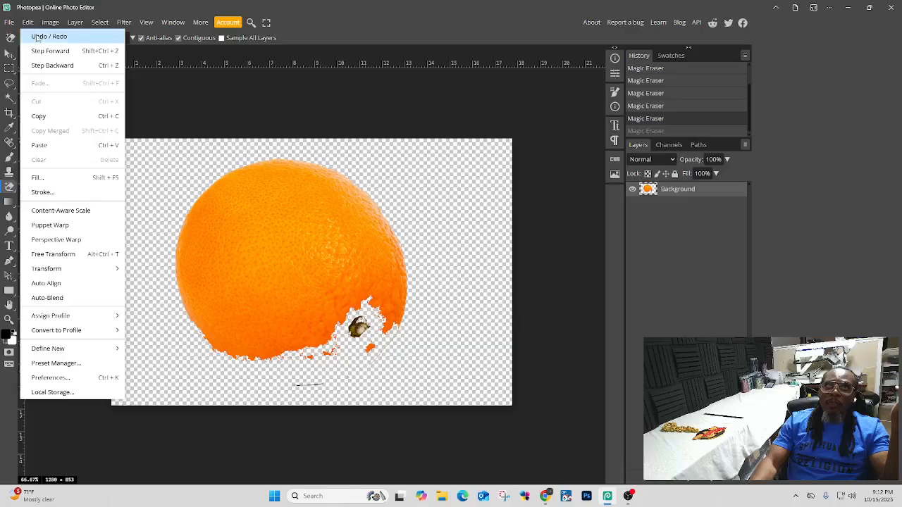
{"action": "left_click", "coordinate": [32, 36]}
{"action": "left_click", "coordinate": [28, 22]}
{"action": "left_click", "coordinate": [32, 35]}
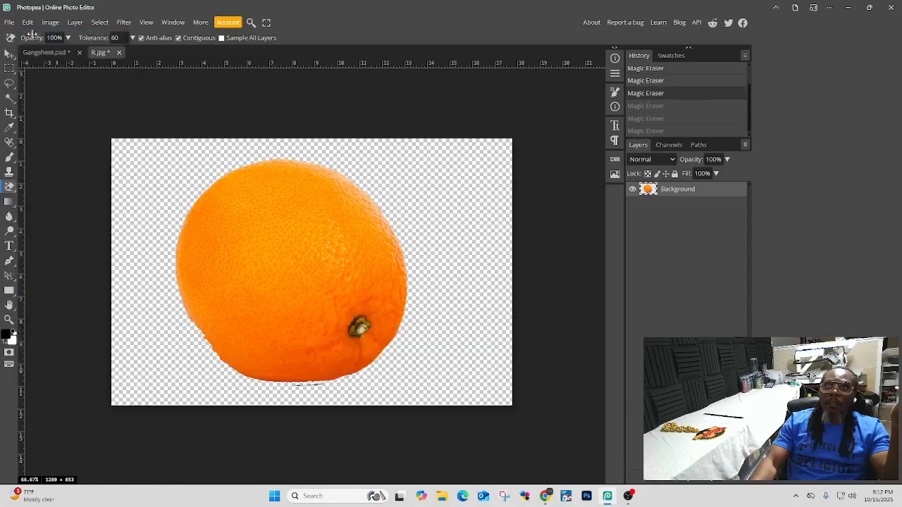
{"action": "left_click", "coordinate": [28, 21]}
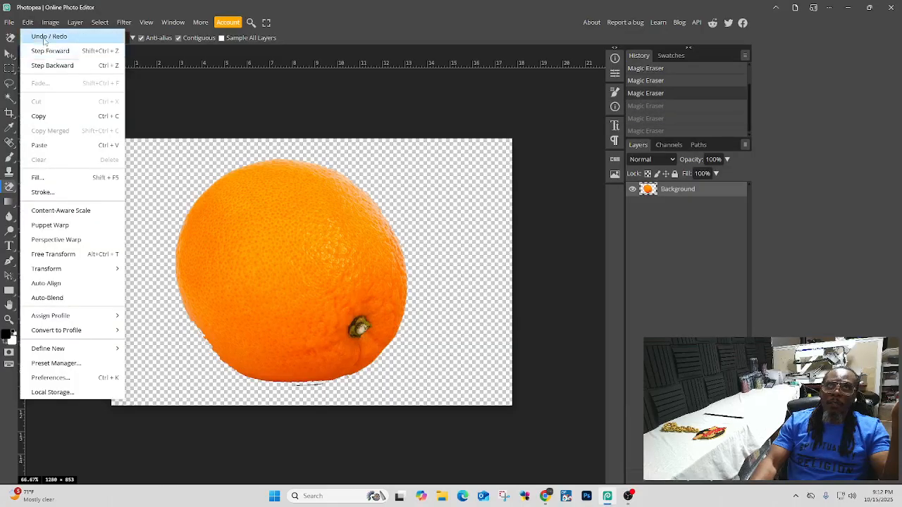
{"action": "left_click", "coordinate": [35, 34]}
{"action": "left_click", "coordinate": [27, 22]}
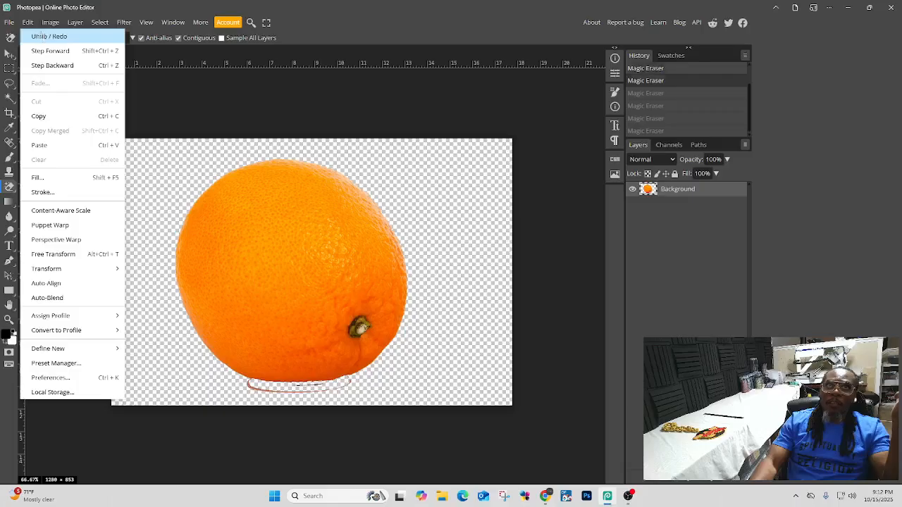
{"action": "left_click", "coordinate": [27, 33]}
{"action": "left_click", "coordinate": [27, 23]}
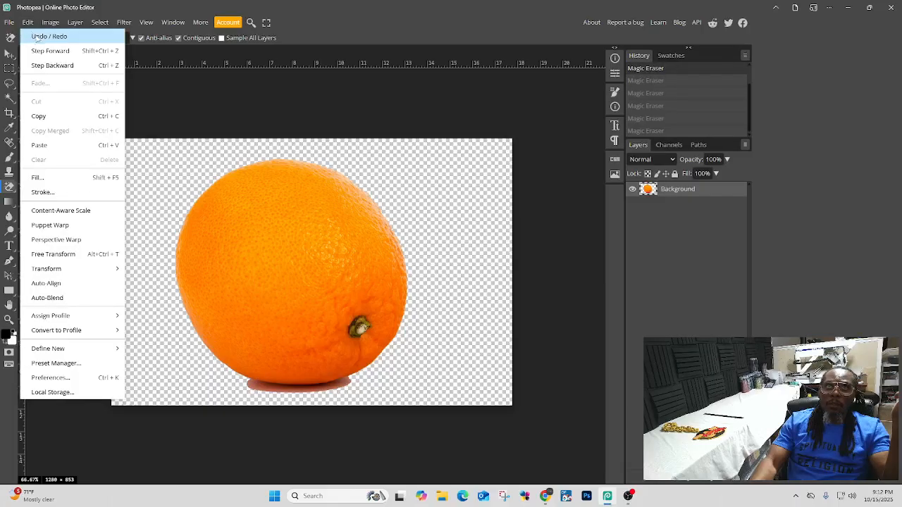
{"action": "left_click", "coordinate": [36, 34]}
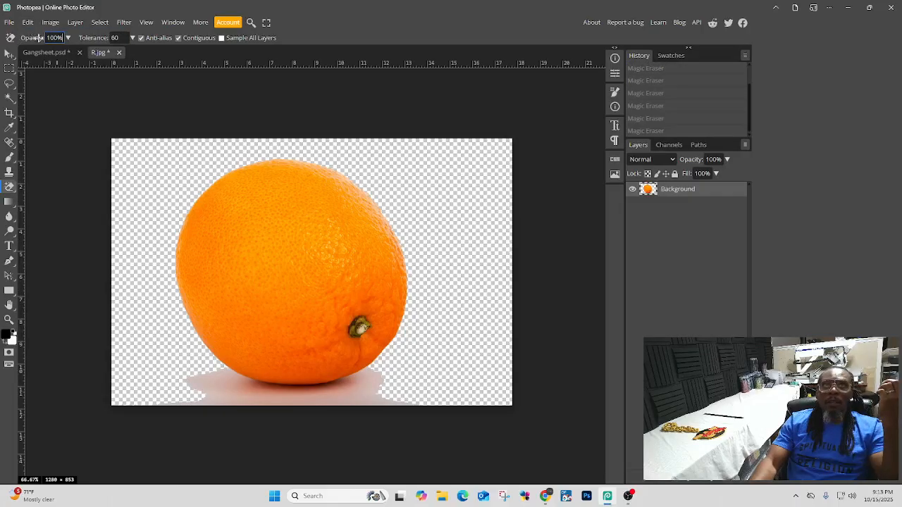
{"action": "left_click", "coordinate": [28, 23]}
{"action": "left_click", "coordinate": [36, 35]}
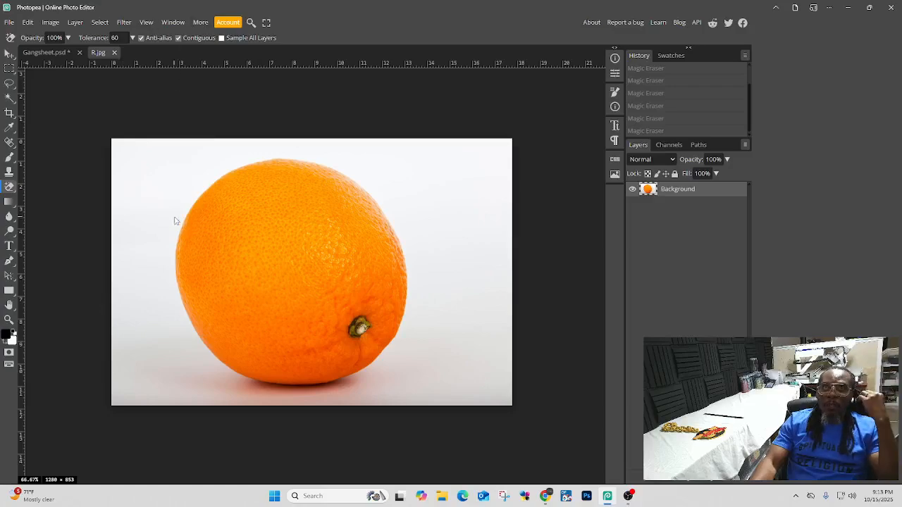
Step: Set the Magic Eraser tolerance to 20 and erase the light background around the orange
{"action": "right_click", "coordinate": [11, 188]}
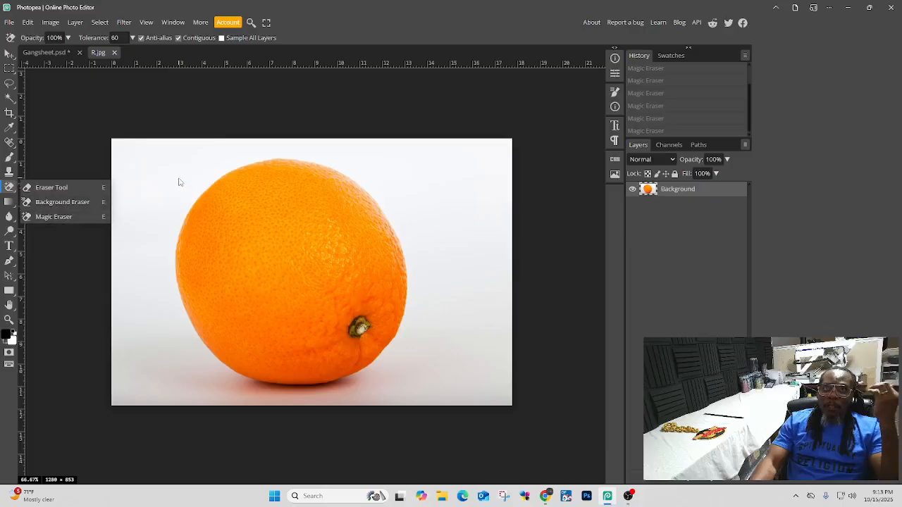
{"action": "left_click", "coordinate": [121, 38]}
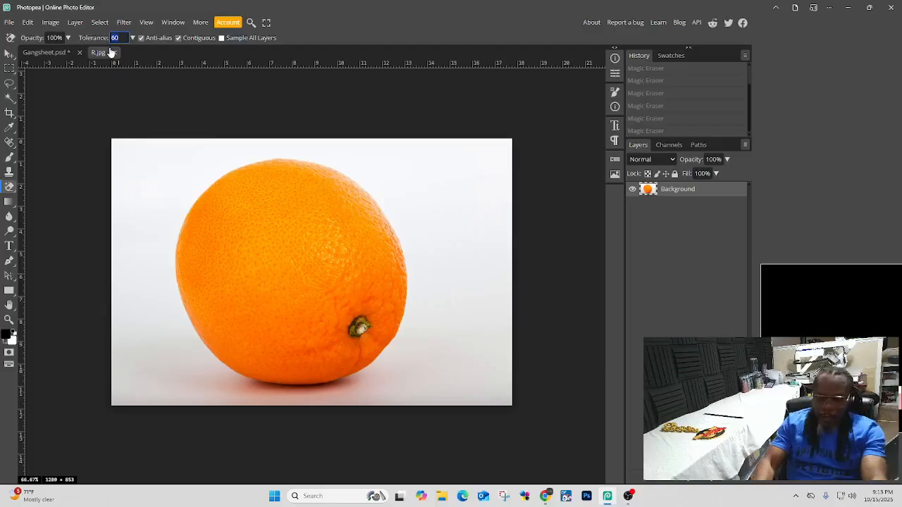
{"action": "type", "text": "20"}
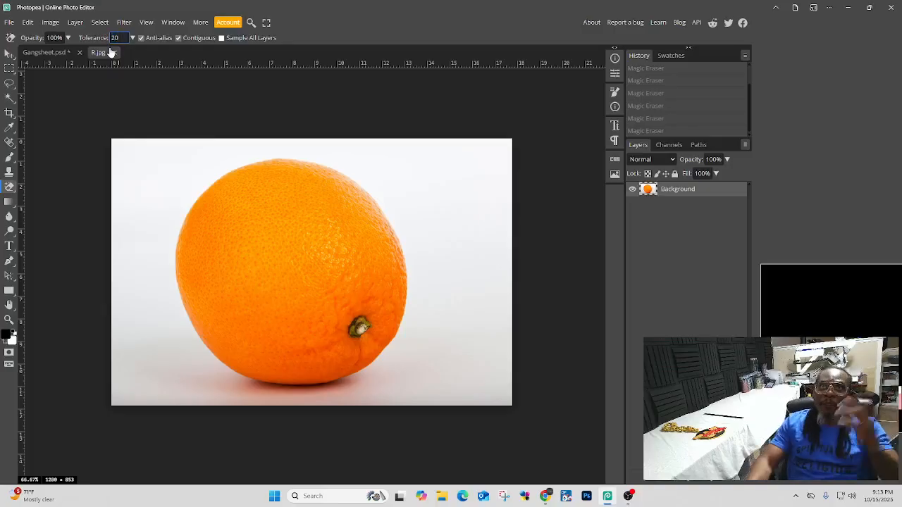
{"action": "left_click", "coordinate": [158, 200]}
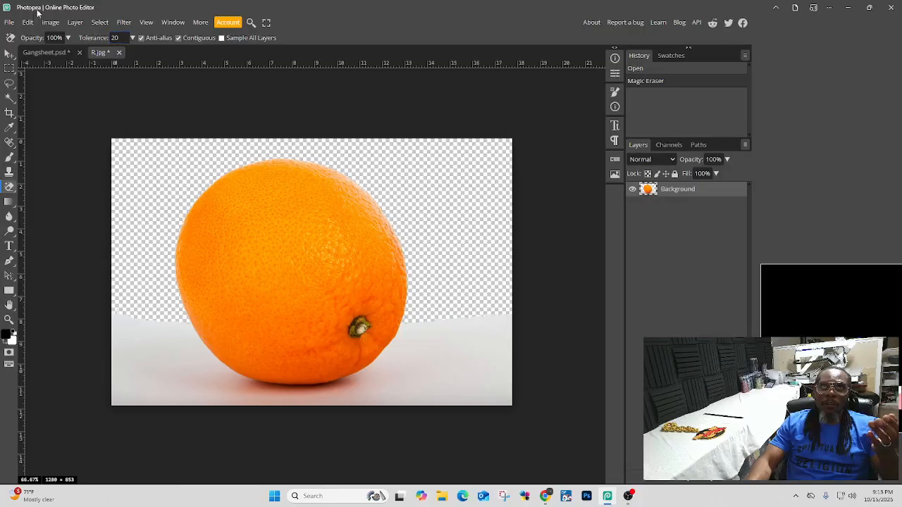
Step: Undo the tolerance 20 erasure and erase the background around the orange again with a tolerance of 40
{"action": "left_click", "coordinate": [26, 22]}
{"action": "left_click", "coordinate": [52, 35]}
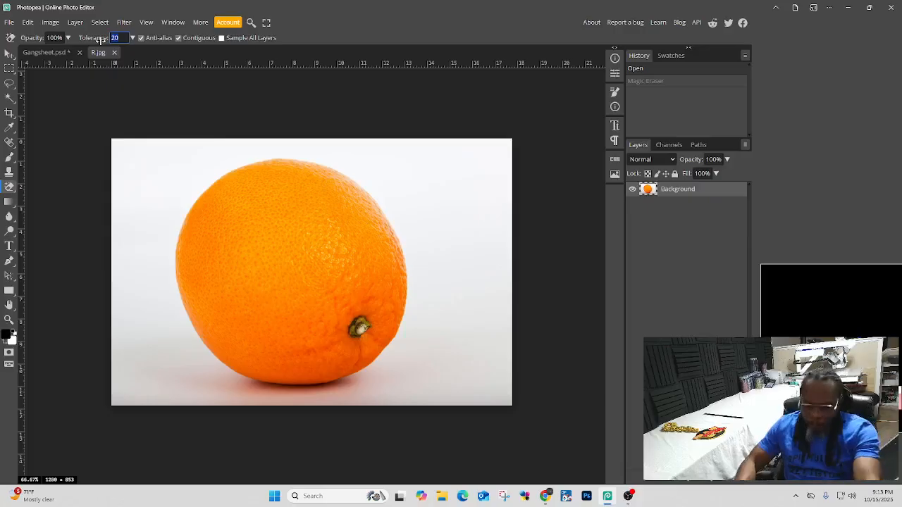
{"action": "type", "text": "40"}
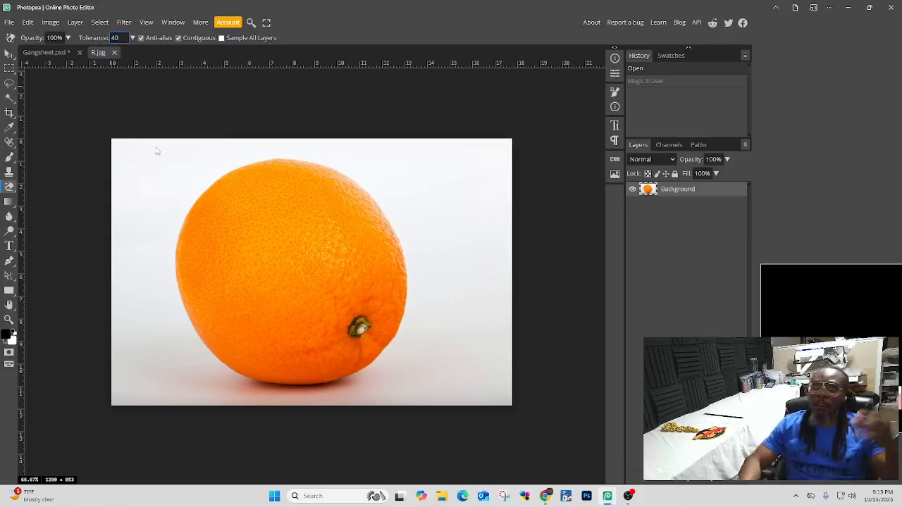
{"action": "left_click", "coordinate": [162, 199]}
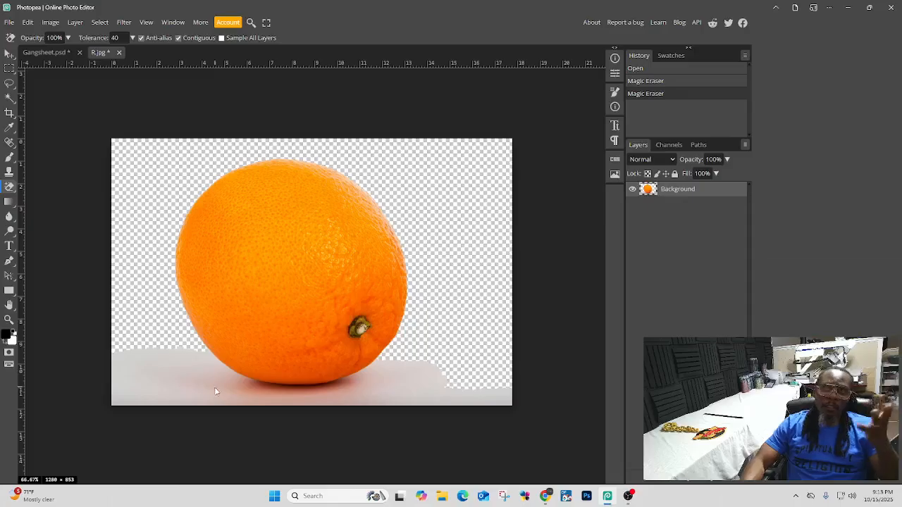
Step: Examine the orange's edges and the leftover shadow area up close, and return to the whole-image view
{"action": "scroll", "coordinate": [176, 255], "scroll_direction": "up", "scroll_amount": 2}
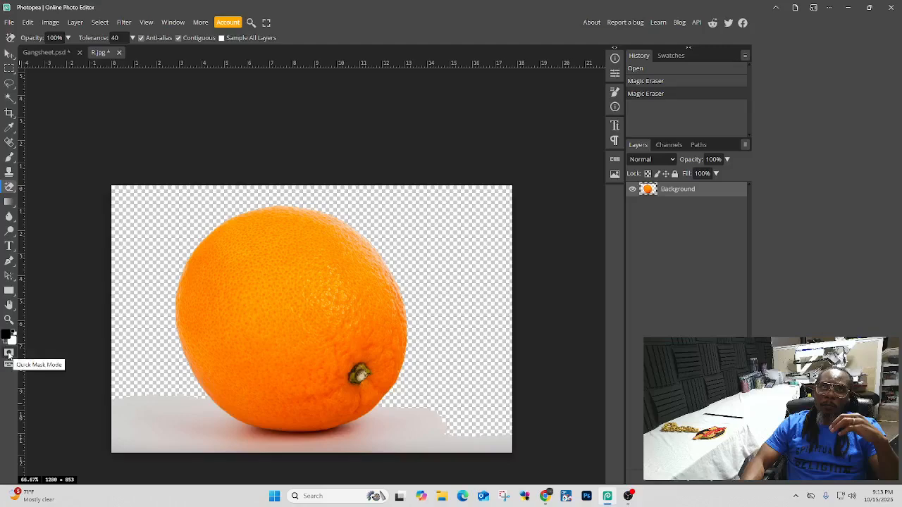
{"action": "left_click", "coordinate": [9, 320]}
{"action": "left_click", "coordinate": [337, 202]}
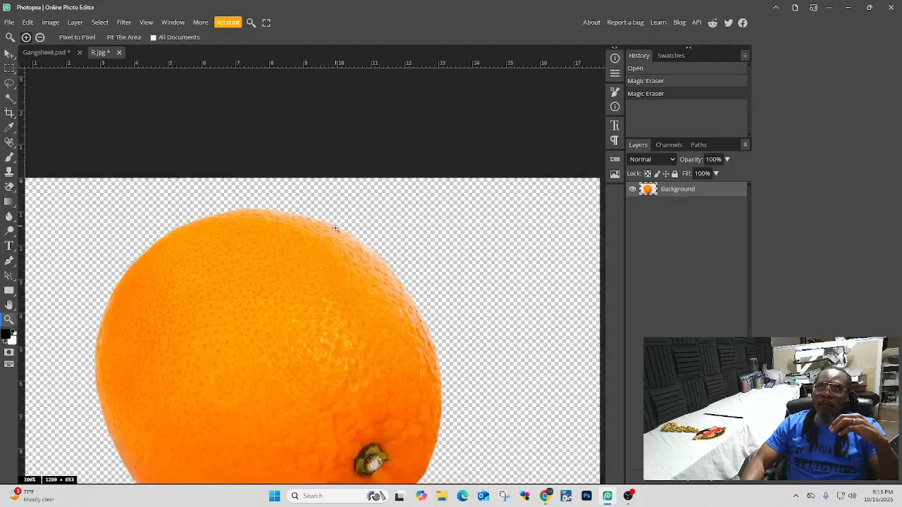
{"action": "left_click", "coordinate": [338, 229]}
{"action": "left_click", "coordinate": [340, 239]}
{"action": "scroll", "coordinate": [342, 230], "scroll_direction": "down", "scroll_amount": 4}
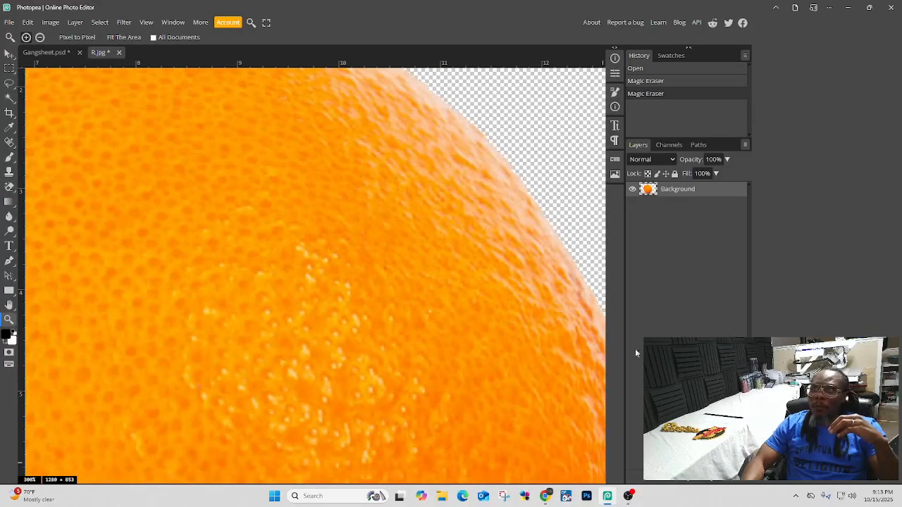
{"action": "scroll", "coordinate": [317, 334], "scroll_direction": "down", "scroll_amount": 2}
{"action": "scroll", "coordinate": [343, 327], "scroll_direction": "down", "scroll_amount": 5}
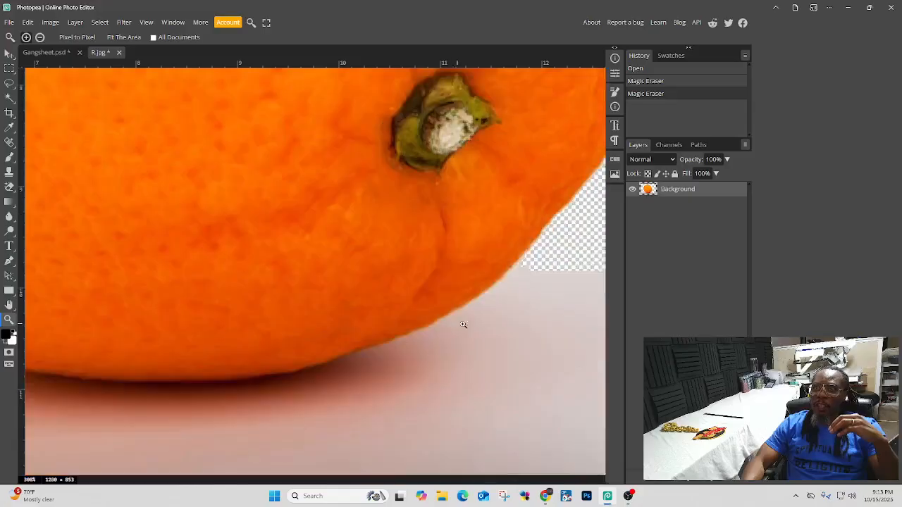
{"action": "scroll", "coordinate": [493, 278], "scroll_direction": "up", "scroll_amount": 1}
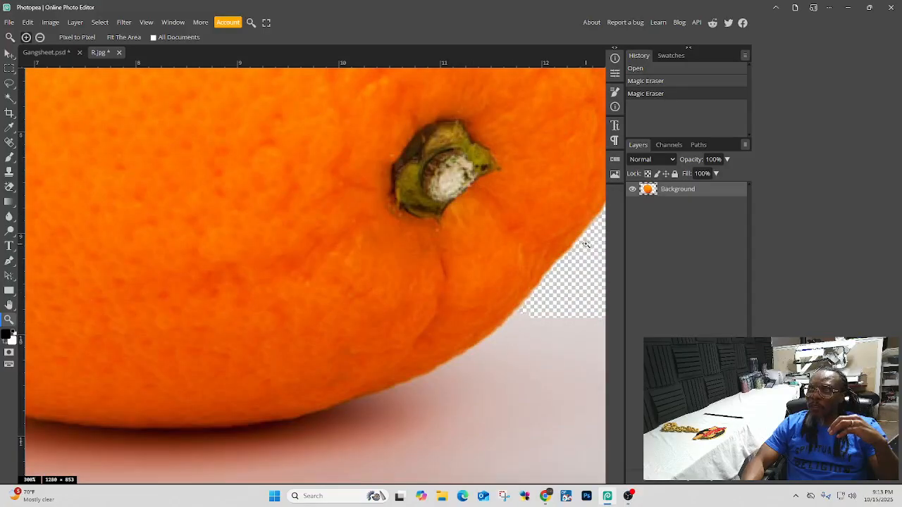
{"action": "scroll", "coordinate": [404, 253], "scroll_direction": "up", "scroll_amount": 2}
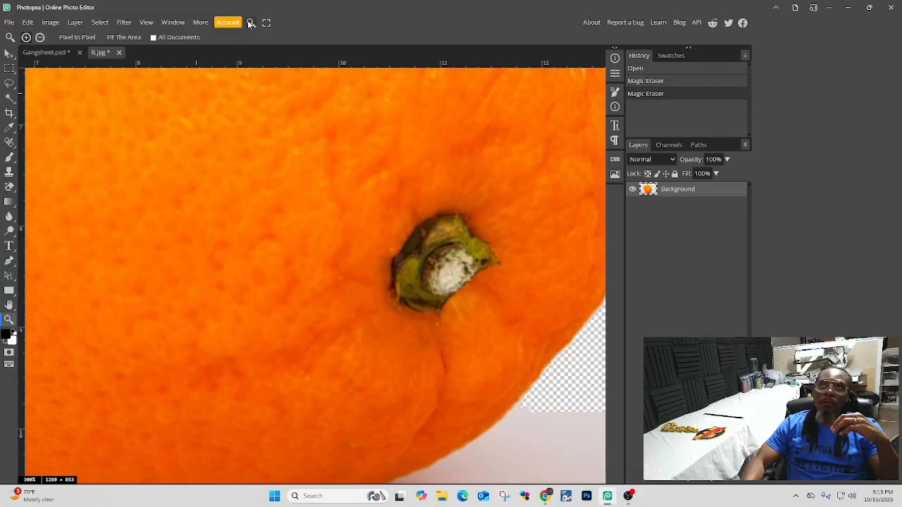
{"action": "right_click", "coordinate": [59, 285]}
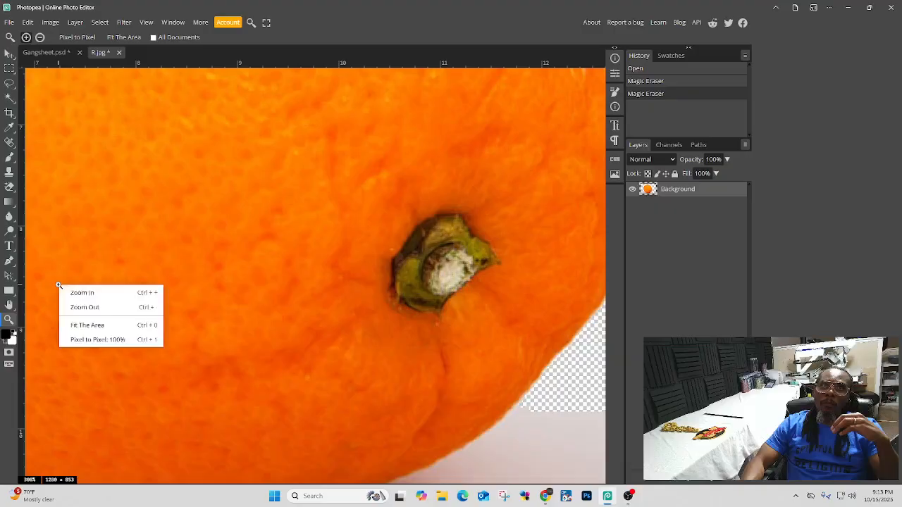
{"action": "left_click", "coordinate": [102, 325]}
{"action": "scroll", "coordinate": [181, 312], "scroll_direction": "up", "scroll_amount": 1}
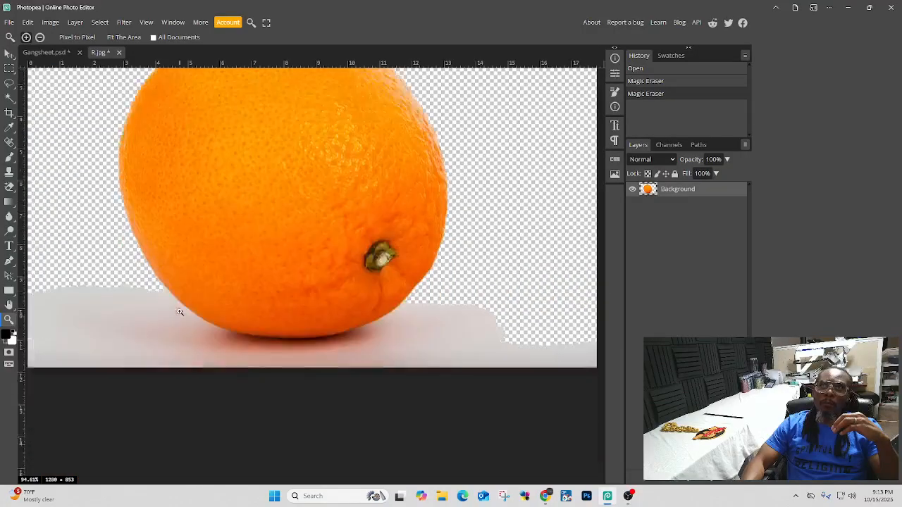
{"action": "scroll", "coordinate": [180, 310], "scroll_direction": "up", "scroll_amount": 3}
{"action": "scroll", "coordinate": [177, 308], "scroll_direction": "down", "scroll_amount": 4}
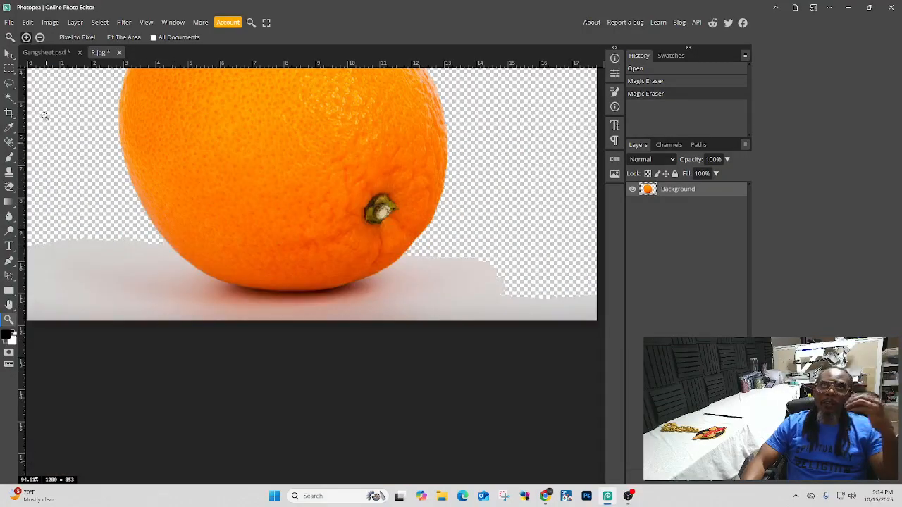
Step: Undo the last Magic Eraser edit on the orange photo
{"action": "left_click", "coordinate": [28, 23]}
{"action": "left_click", "coordinate": [34, 35]}
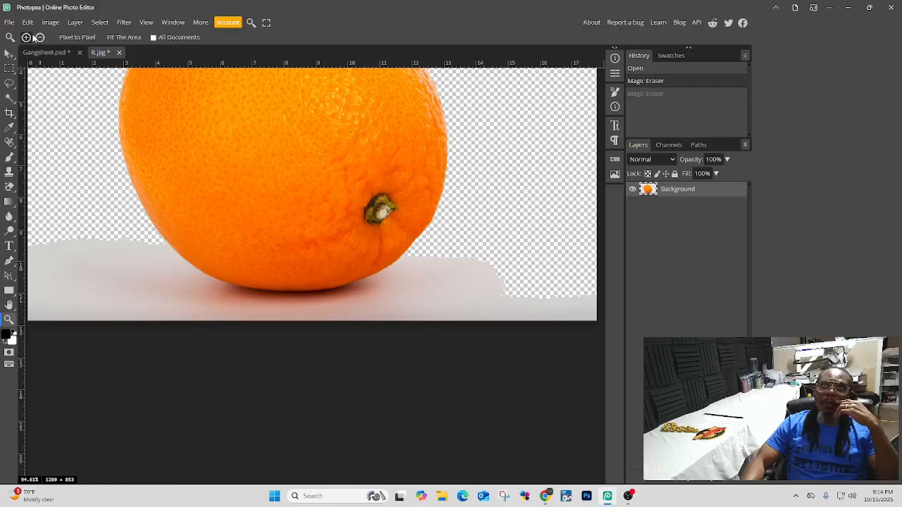
Step: Undo the remaining Magic Eraser edit to restore the orange photo's original background
{"action": "left_click", "coordinate": [27, 24]}
{"action": "left_click", "coordinate": [34, 35]}
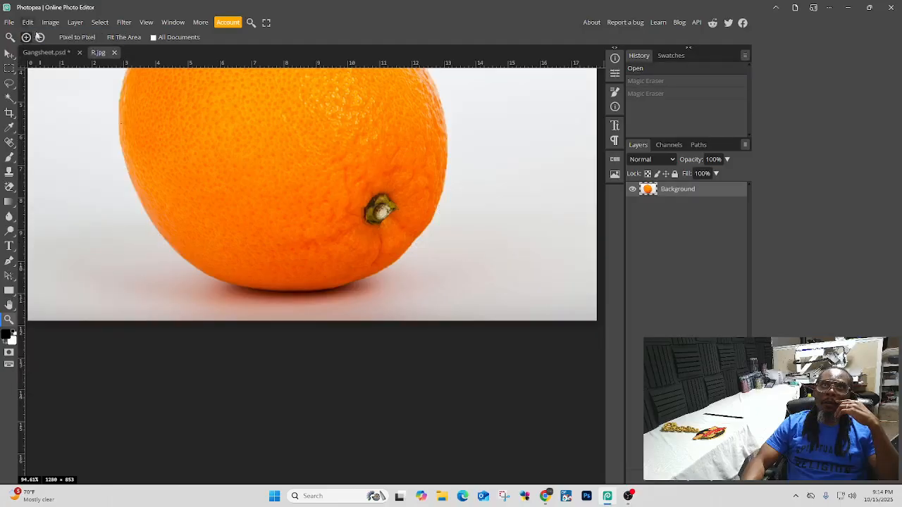
{"action": "scroll", "coordinate": [150, 244], "scroll_direction": "up", "scroll_amount": 3}
{"action": "scroll", "coordinate": [145, 239], "scroll_direction": "up", "scroll_amount": 3}
{"action": "scroll", "coordinate": [140, 237], "scroll_direction": "down", "scroll_amount": 2}
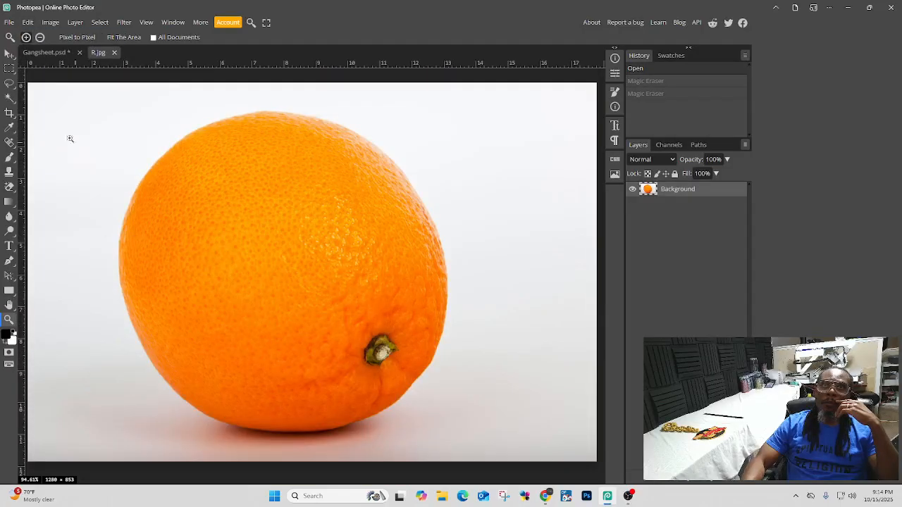
Step: Set the Magic Eraser tolerance to 60 and erase the light background and the soft shadow beneath the orange
{"action": "right_click", "coordinate": [66, 299]}
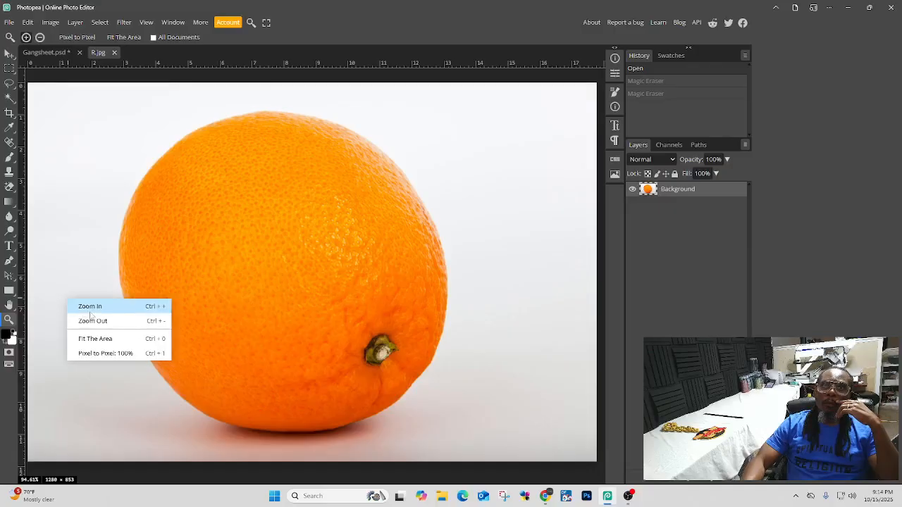
{"action": "left_click", "coordinate": [93, 321]}
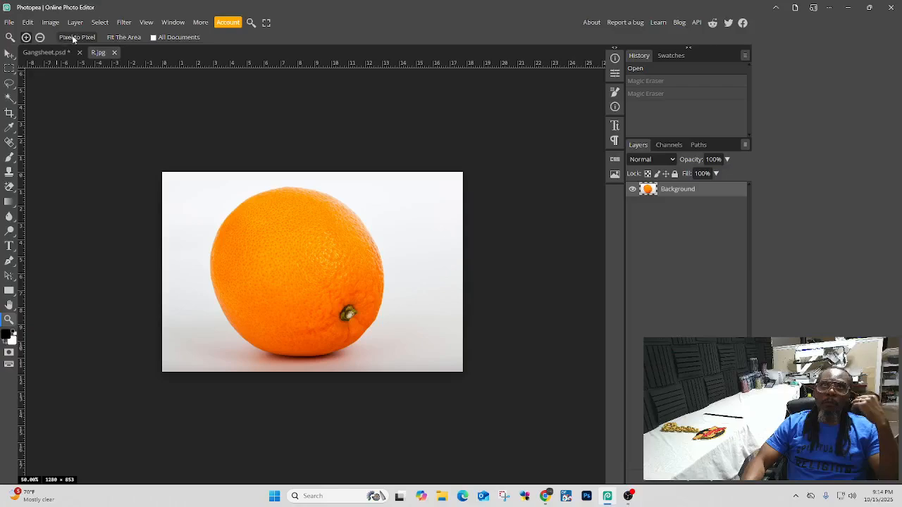
{"action": "left_click", "coordinate": [9, 186]}
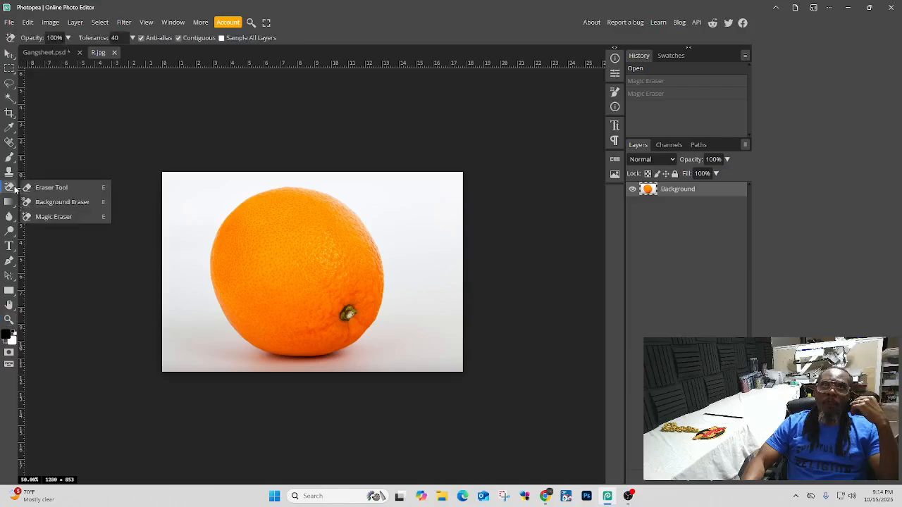
{"action": "left_click", "coordinate": [38, 219]}
{"action": "left_click", "coordinate": [113, 38]}
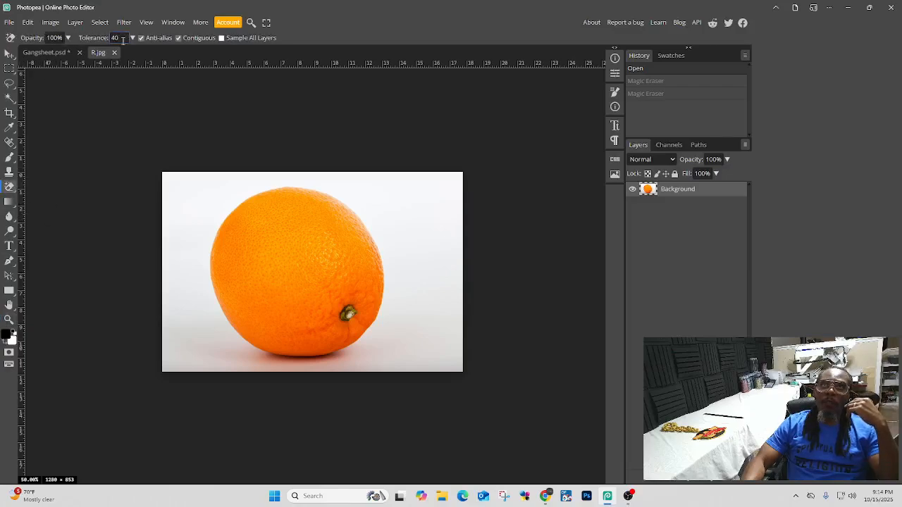
{"action": "type", "text": "60"}
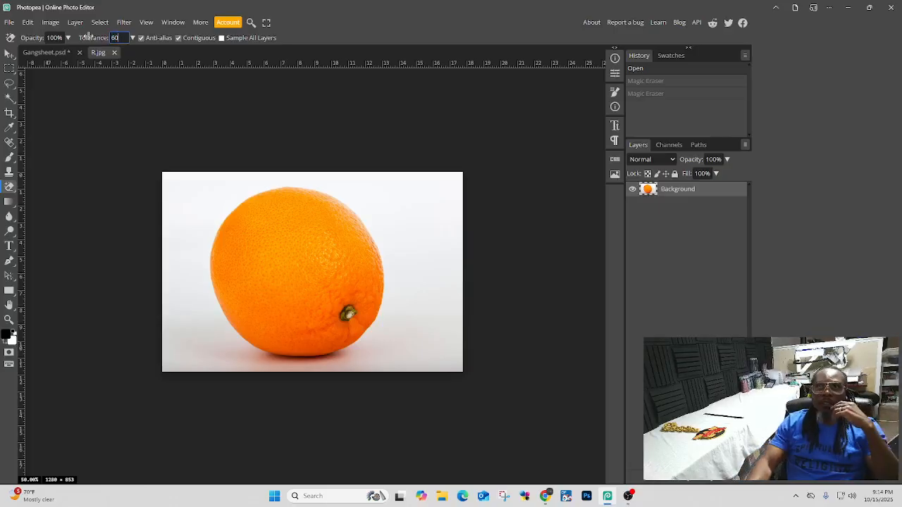
{"action": "left_click", "coordinate": [197, 204]}
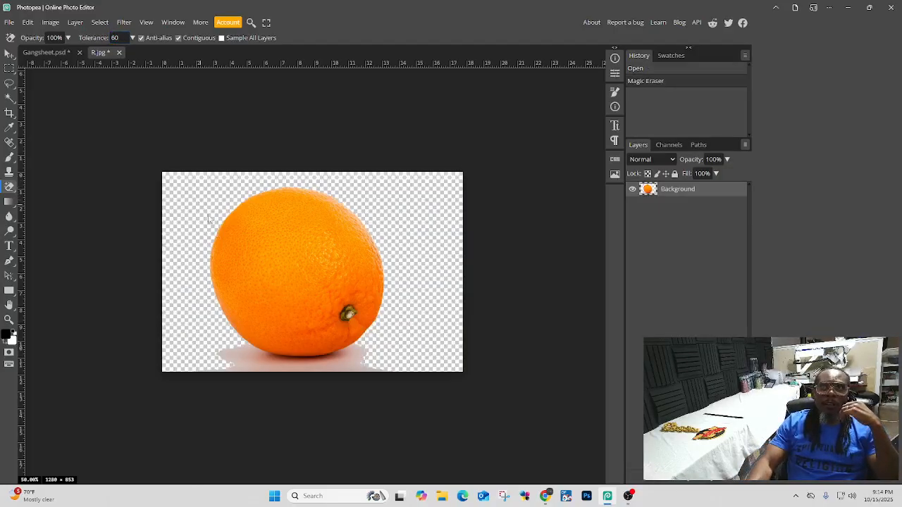
{"action": "left_click", "coordinate": [255, 352]}
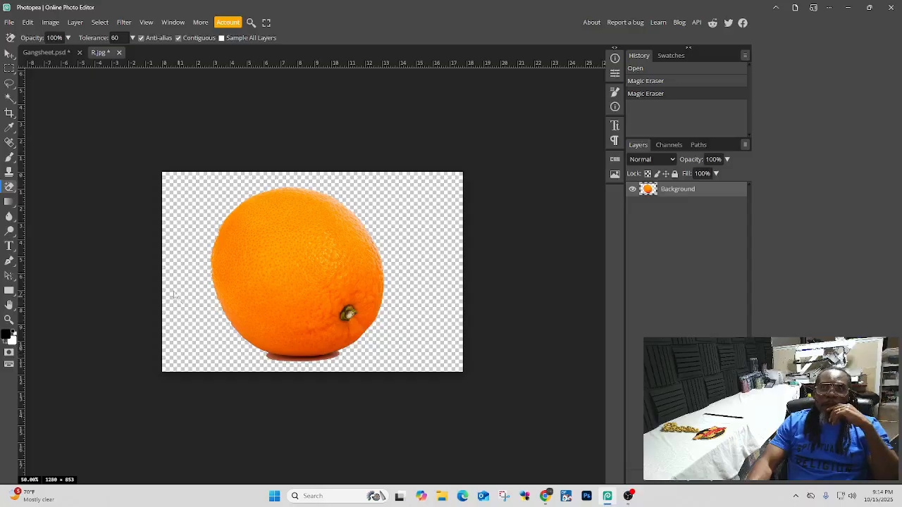
Step: Set the Magic Eraser tolerance to 30 and erase the dark shadow remnants along the orange's bottom edge
{"action": "left_click_drag", "start_coordinate": [125, 38], "coordinate": [99, 41]}
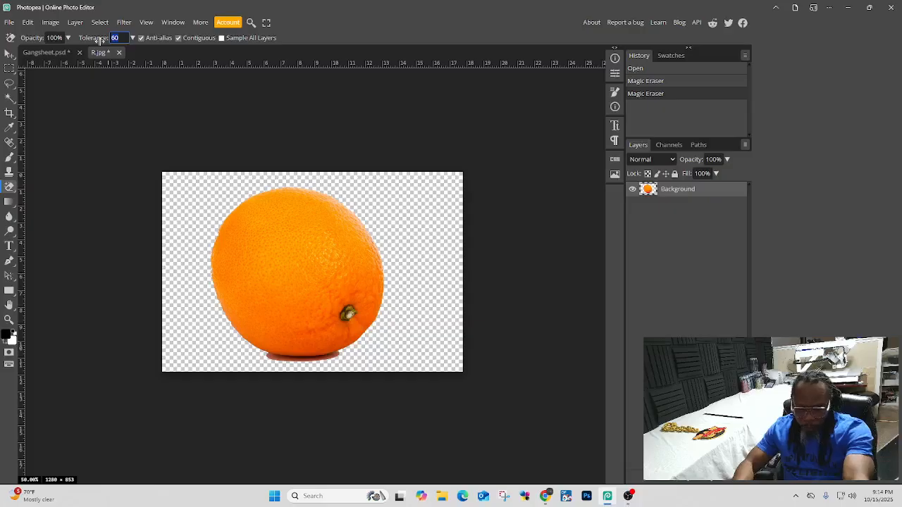
{"action": "left_click", "coordinate": [282, 361]}
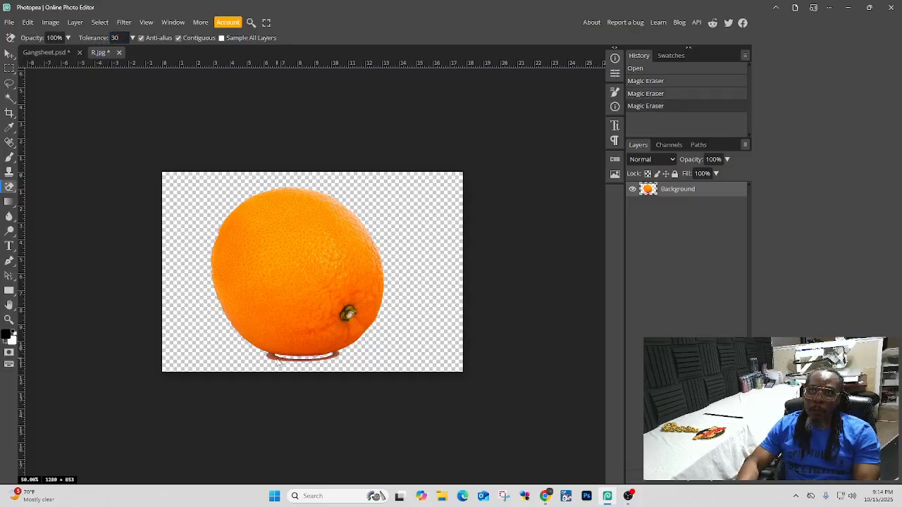
{"action": "left_click", "coordinate": [279, 359]}
{"action": "left_click", "coordinate": [270, 361]}
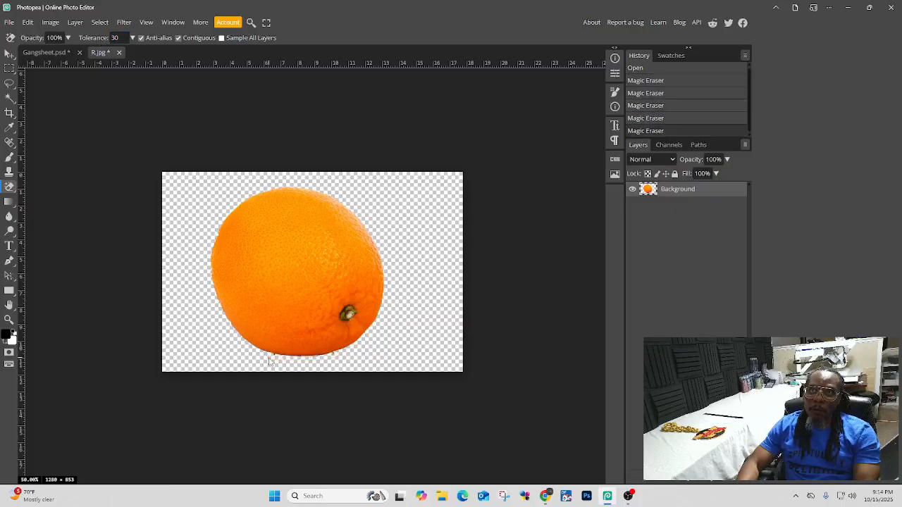
{"action": "left_click", "coordinate": [334, 357]}
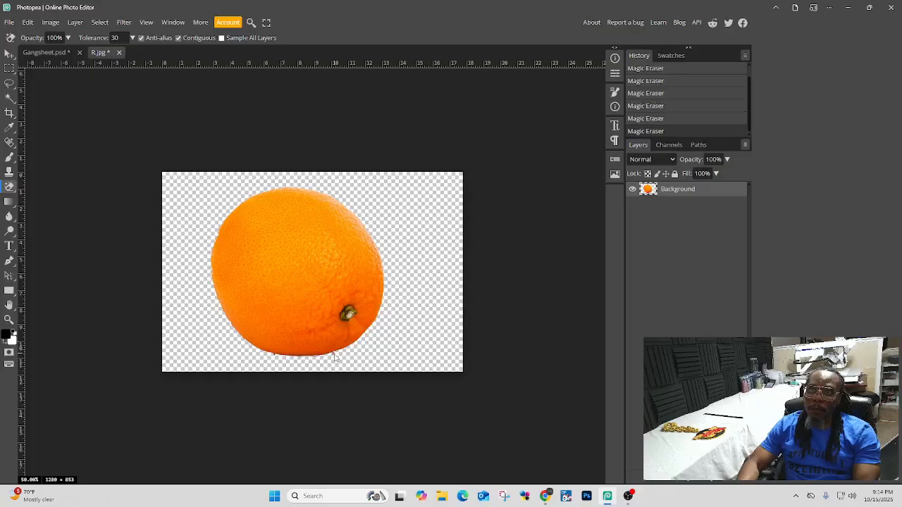
{"action": "left_click", "coordinate": [333, 354]}
{"action": "left_click", "coordinate": [334, 353]}
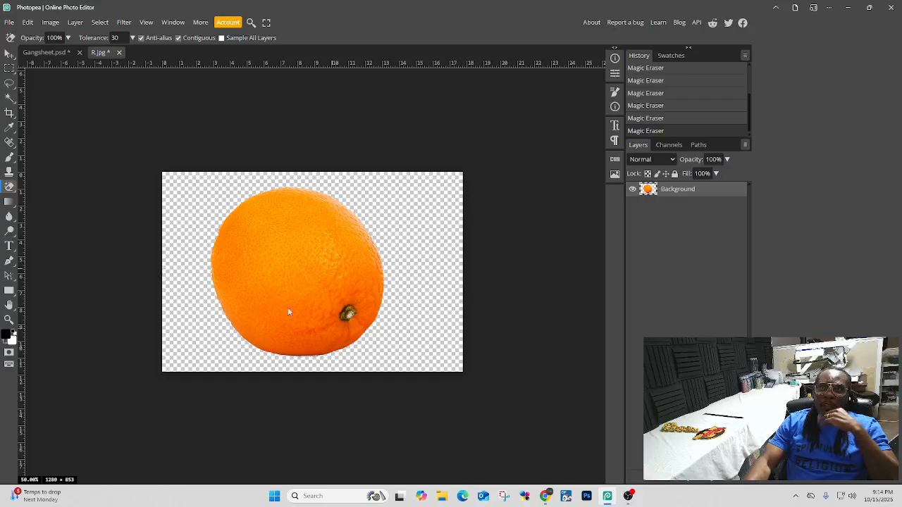
Step: Erase the stray leftover pixels along the photo's left side with an enlarged Eraser Tool brush, and check the layer's bounds
{"action": "left_click", "coordinate": [8, 54]}
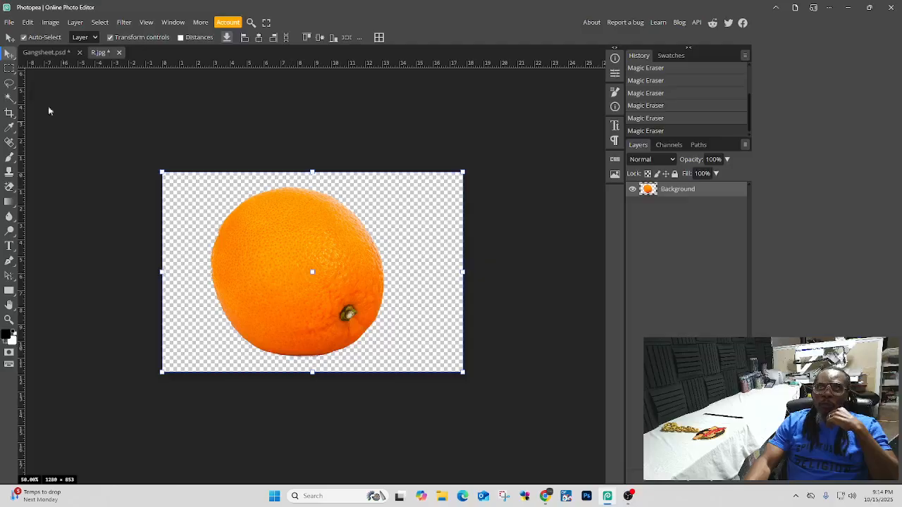
{"action": "left_click_drag", "start_coordinate": [321, 273], "coordinate": [320, 270]}
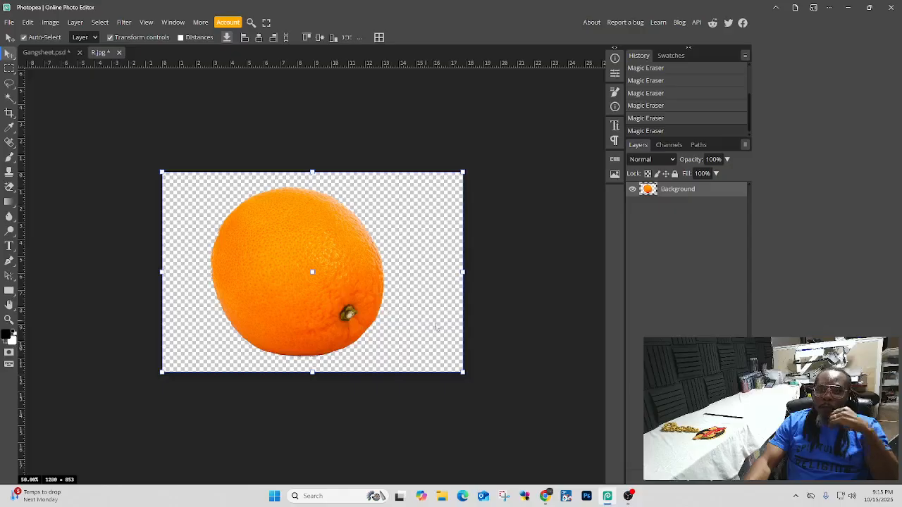
{"action": "right_click", "coordinate": [14, 192]}
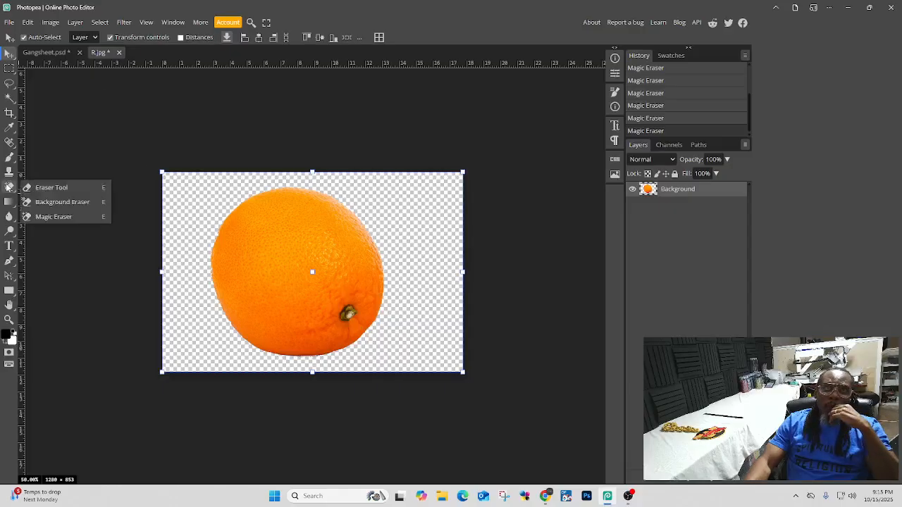
{"action": "left_click", "coordinate": [48, 188]}
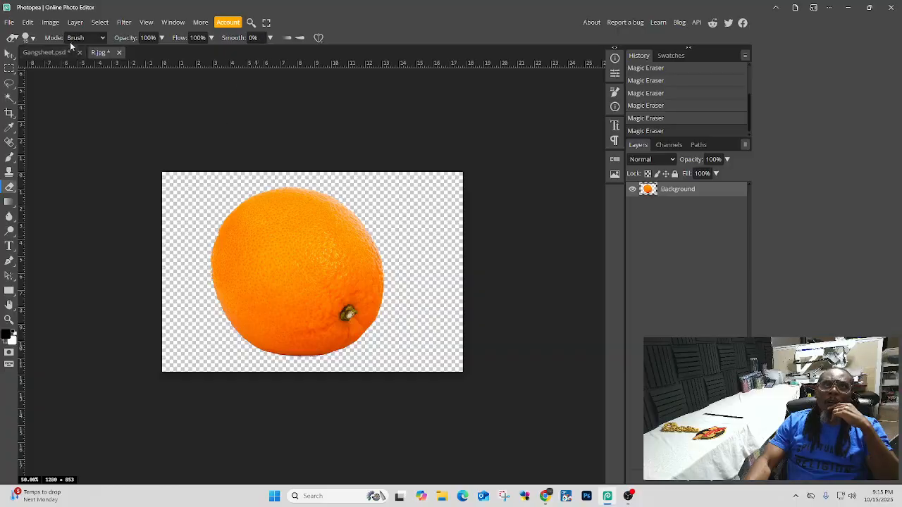
{"action": "left_click", "coordinate": [93, 39]}
{"action": "left_click", "coordinate": [89, 47]}
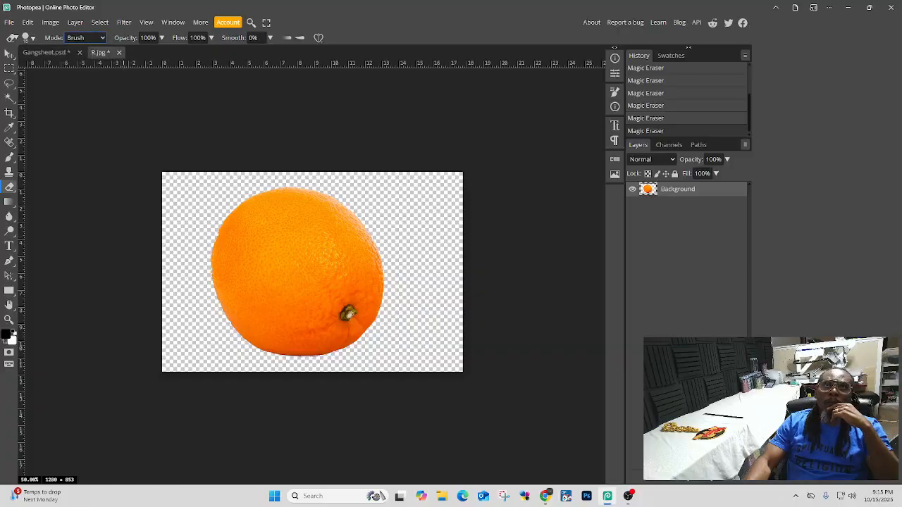
{"action": "left_click", "coordinate": [28, 38]}
{"action": "left_click_drag", "start_coordinate": [83, 64], "coordinate": [103, 69]}
{"action": "left_click", "coordinate": [187, 191]}
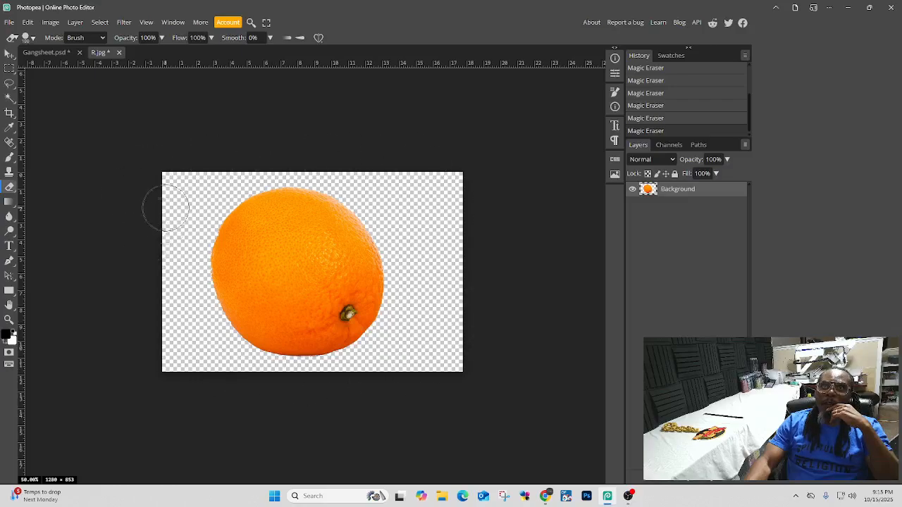
{"action": "left_click", "coordinate": [166, 313]}
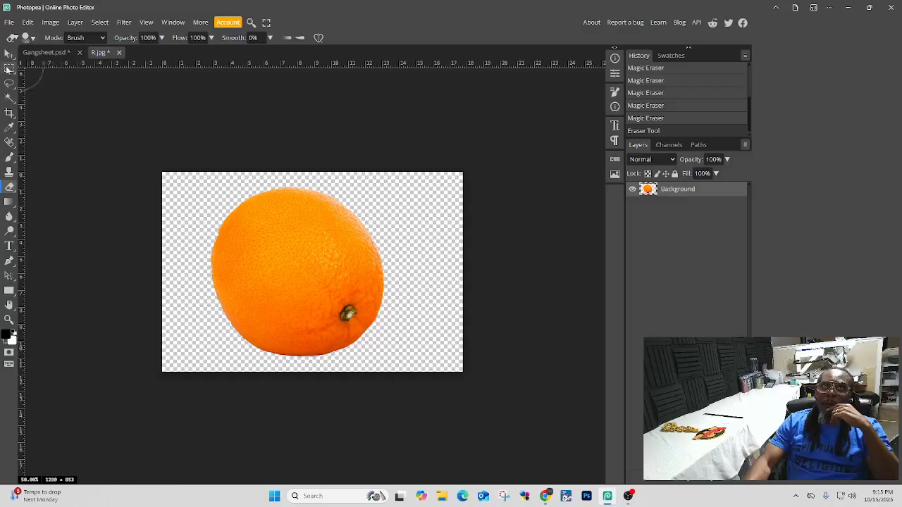
{"action": "left_click", "coordinate": [9, 55]}
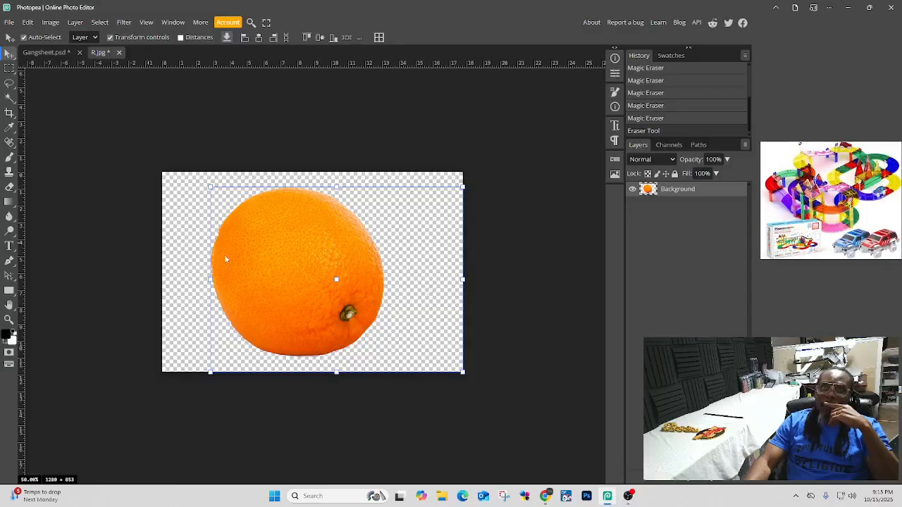
Step: Add an orange Stroke layer style to the Background layer, positioned Outside with a size of 41 px
{"action": "double_click", "coordinate": [707, 197]}
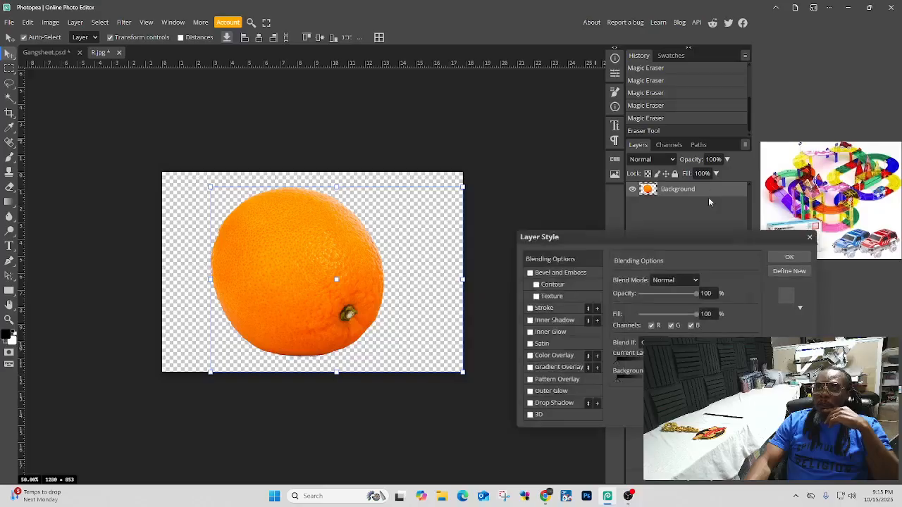
{"action": "left_click", "coordinate": [531, 308]}
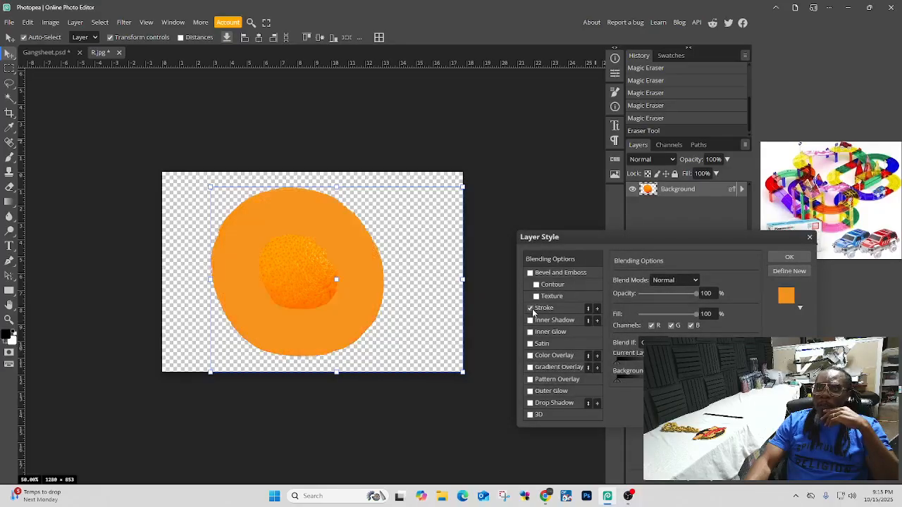
{"action": "left_click", "coordinate": [666, 281]}
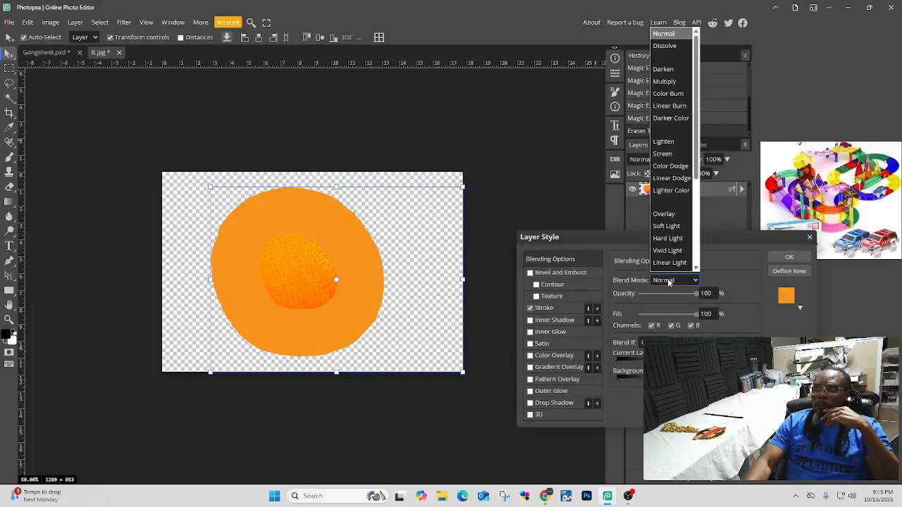
{"action": "left_click", "coordinate": [562, 319]}
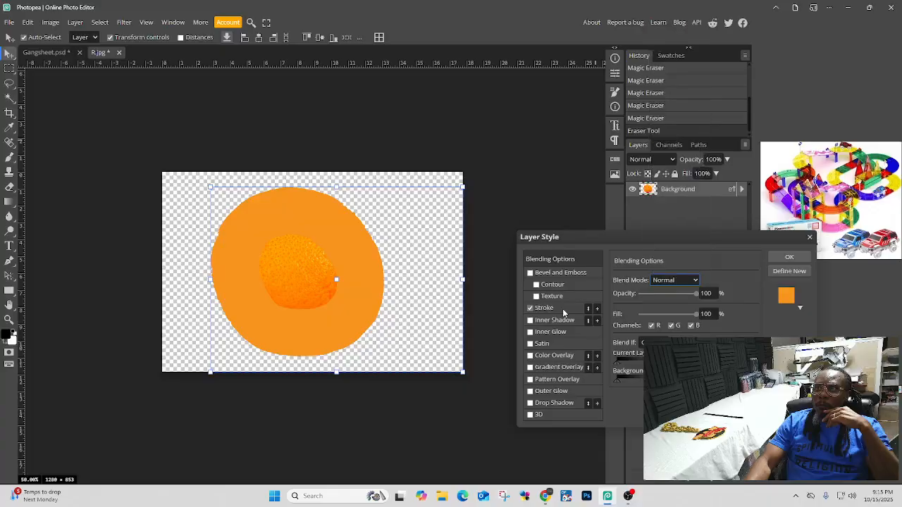
{"action": "left_click", "coordinate": [563, 310]}
{"action": "left_click", "coordinate": [662, 294]}
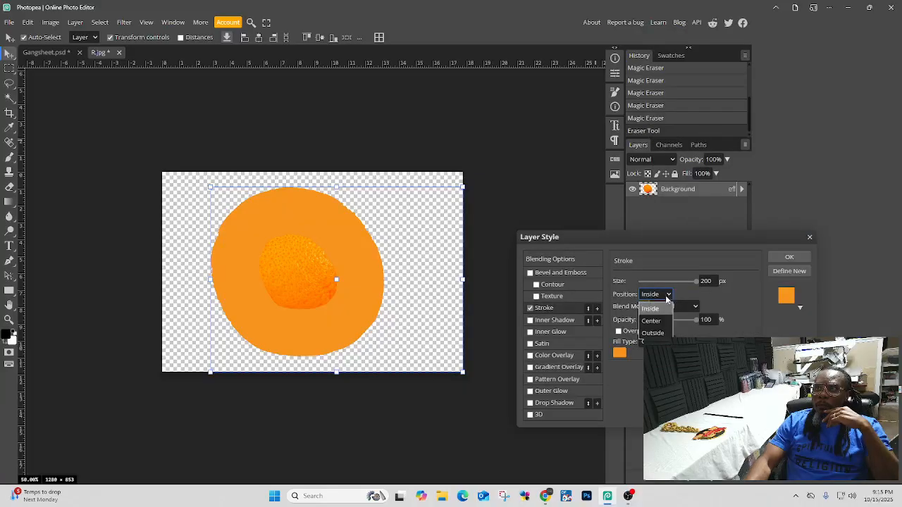
{"action": "left_click", "coordinate": [658, 333]}
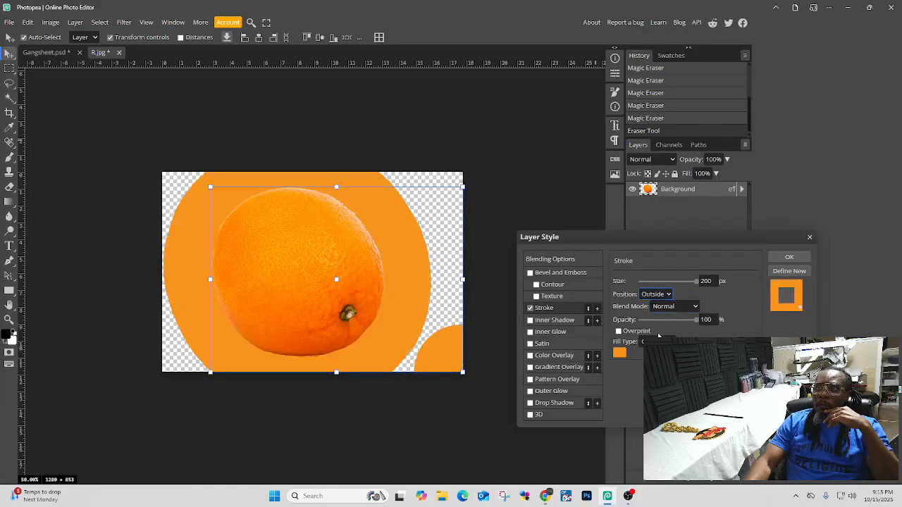
{"action": "scroll", "coordinate": [413, 268], "scroll_direction": "down", "scroll_amount": 1}
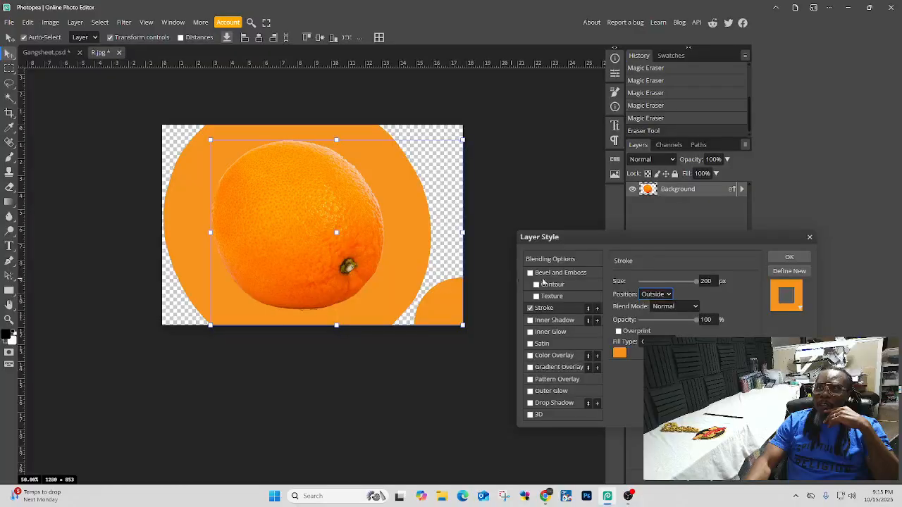
{"action": "left_click_drag", "start_coordinate": [691, 282], "coordinate": [652, 282]}
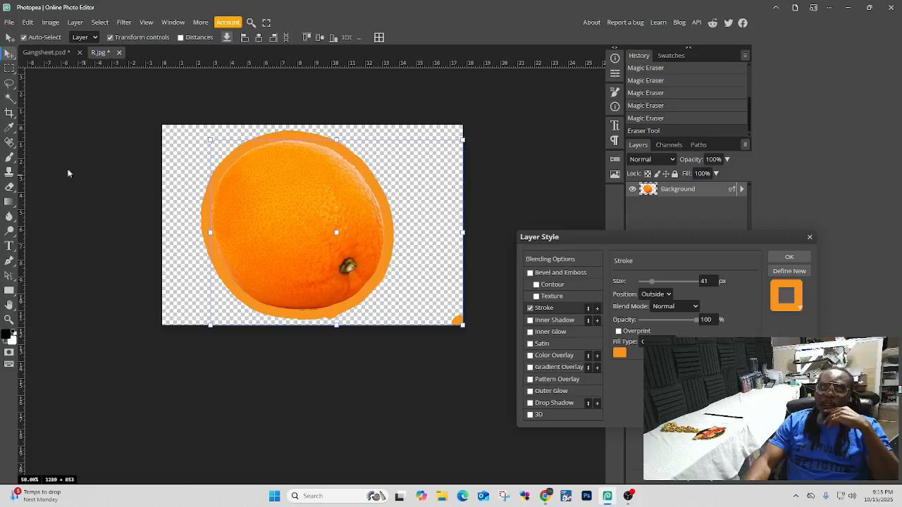
Step: Apply the layer style and erase the stray outlined spot in the photo's lower-right corner with the Eraser Tool
{"action": "left_click", "coordinate": [13, 189]}
{"action": "left_click", "coordinate": [42, 189]}
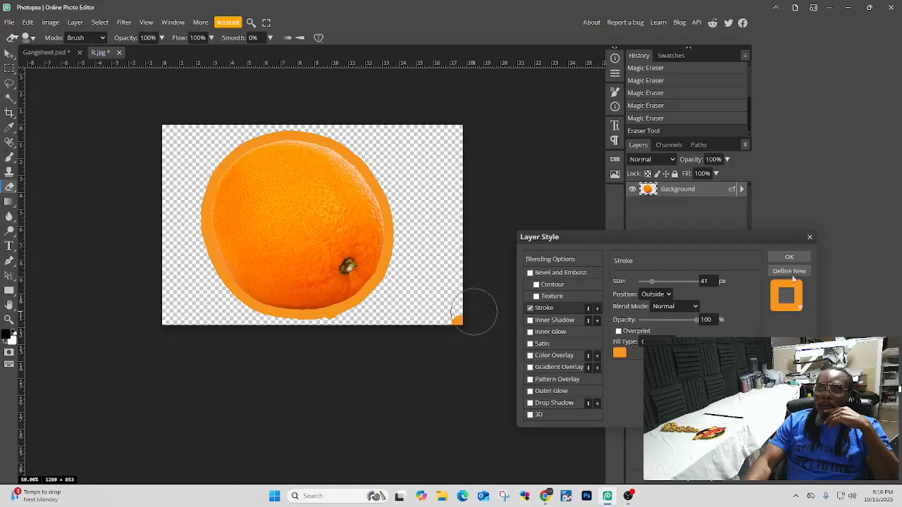
{"action": "left_click", "coordinate": [795, 258]}
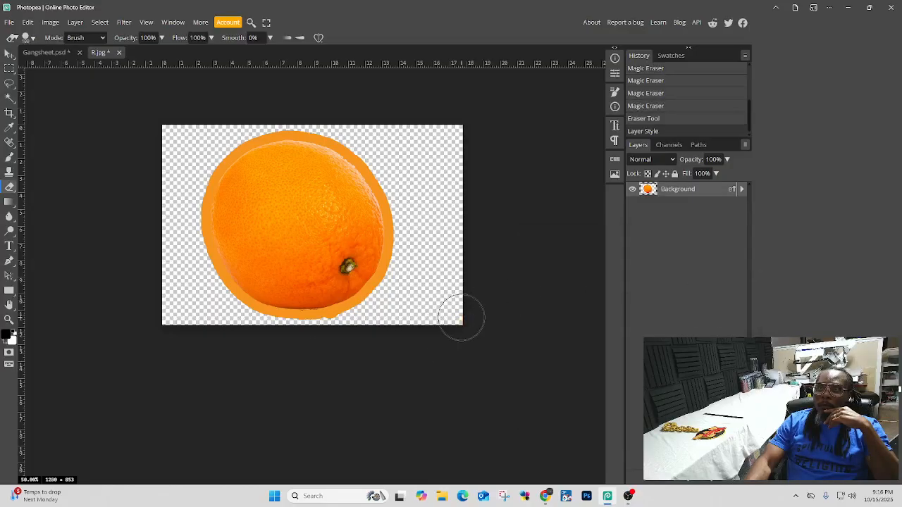
{"action": "double_click", "coordinate": [462, 318]}
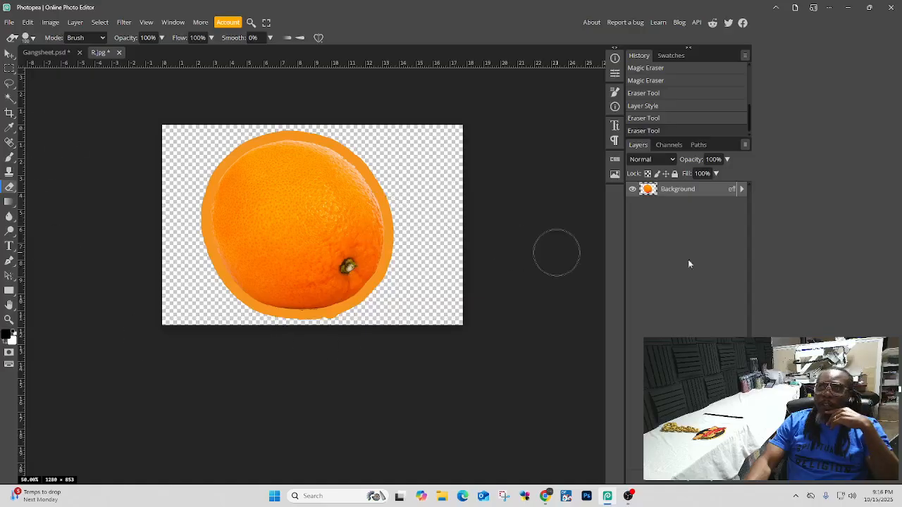
Step: Remove the Stroke effect from the Background layer's style and apply the change
{"action": "double_click", "coordinate": [714, 197]}
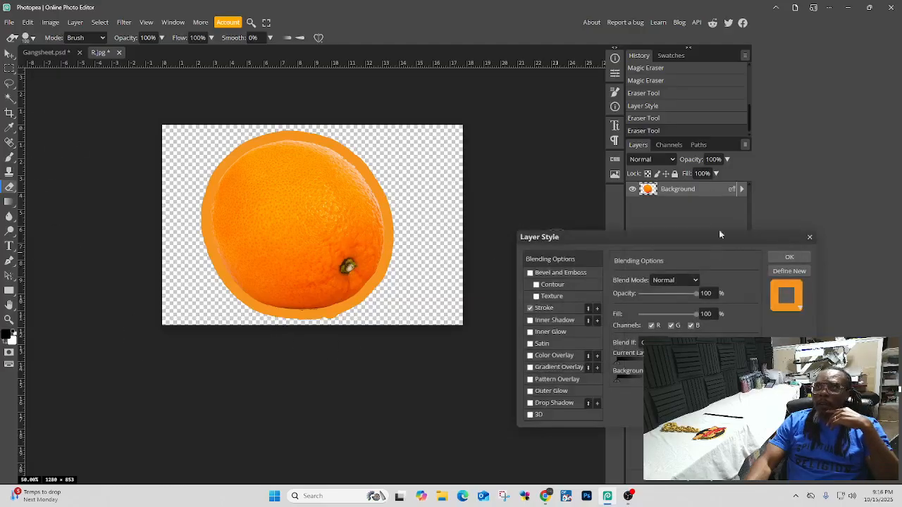
{"action": "left_click", "coordinate": [544, 308]}
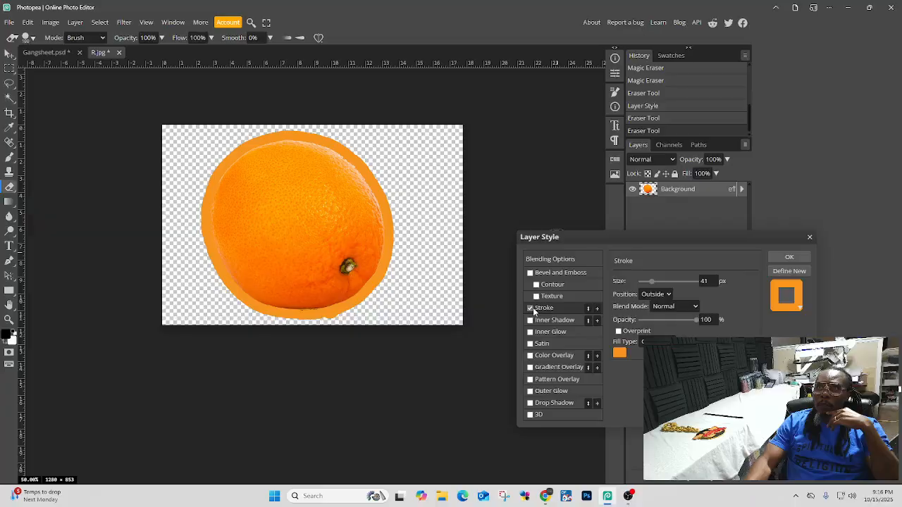
{"action": "left_click", "coordinate": [531, 308]}
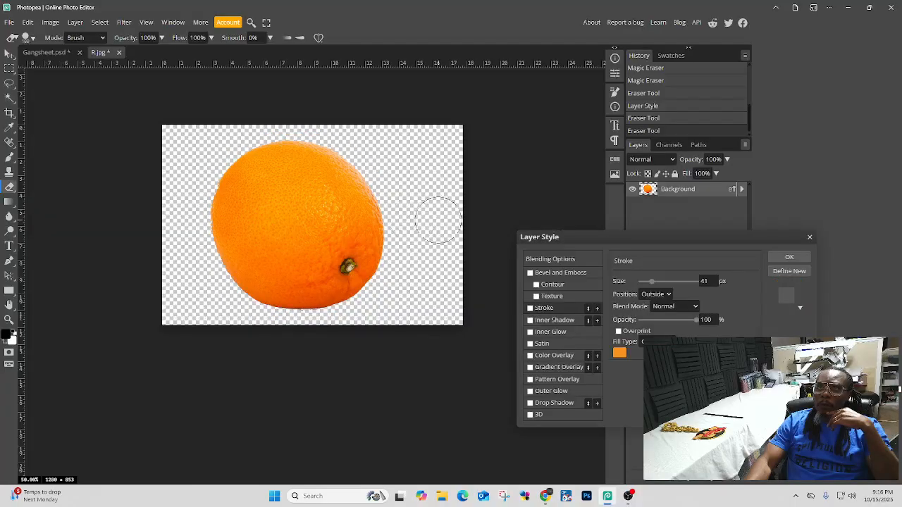
{"action": "left_click", "coordinate": [789, 257]}
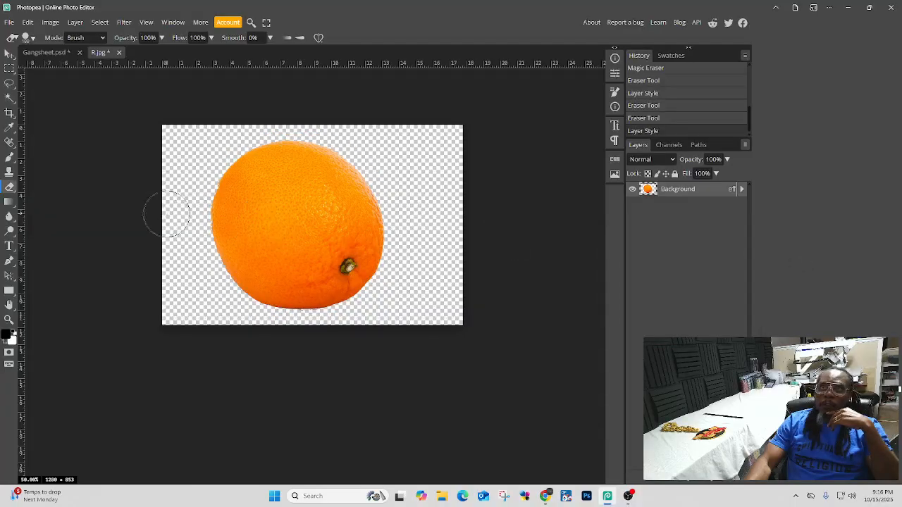
Step: Scale the orange proportionally to about 115% and position it near the canvas's left edge with Free Transform
{"action": "left_click", "coordinate": [9, 55]}
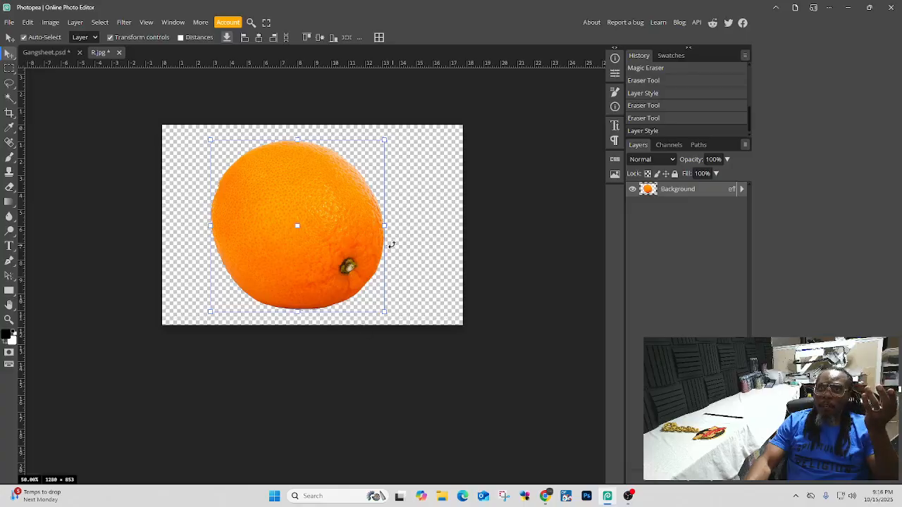
{"action": "left_click_drag", "start_coordinate": [384, 225], "coordinate": [336, 237]}
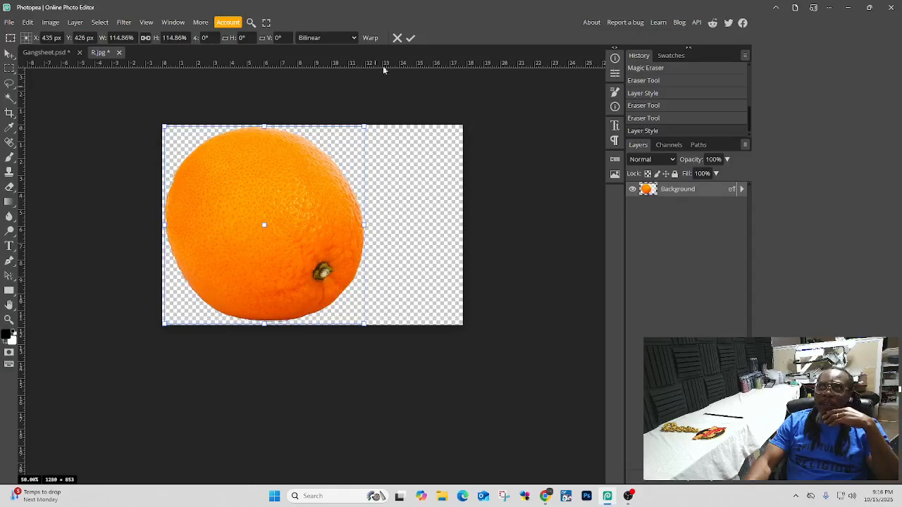
{"action": "left_click", "coordinate": [410, 37]}
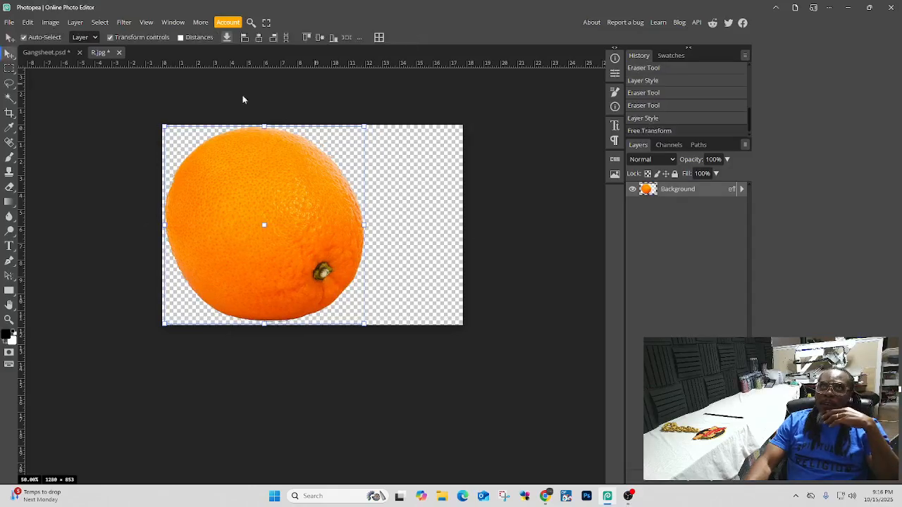
Step: Crop away the empty canvas beside the orange, leaving an area about 12.14 in wide and 11.85 in high
{"action": "left_click", "coordinate": [10, 114]}
{"action": "left_click_drag", "start_coordinate": [463, 224], "coordinate": [370, 214]}
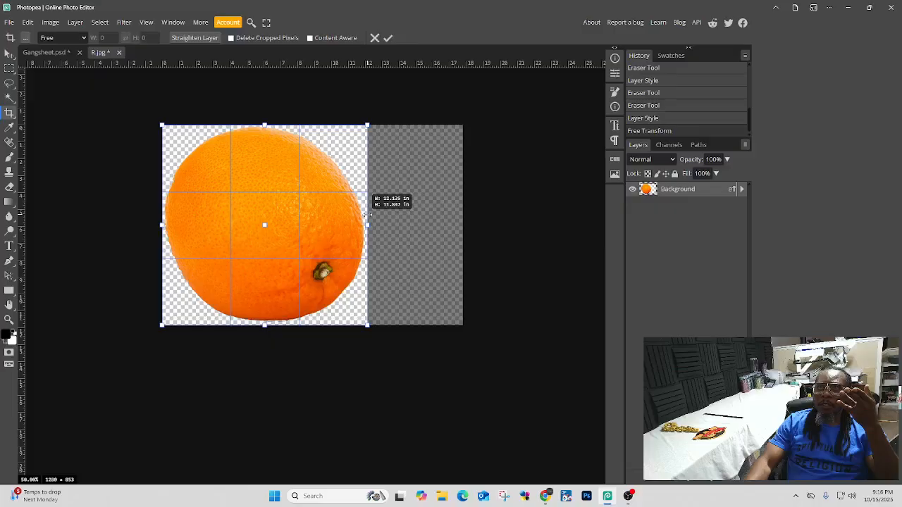
{"action": "left_click", "coordinate": [388, 38]}
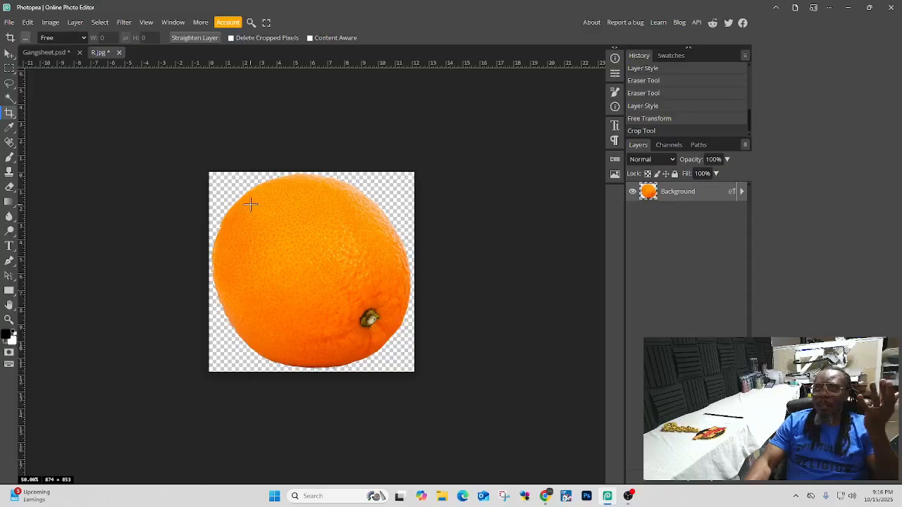
Step: Set the image resolution to 300 pixels per inch, keeping the dimensions in inches and resampling enabled
{"action": "left_click", "coordinate": [50, 22]}
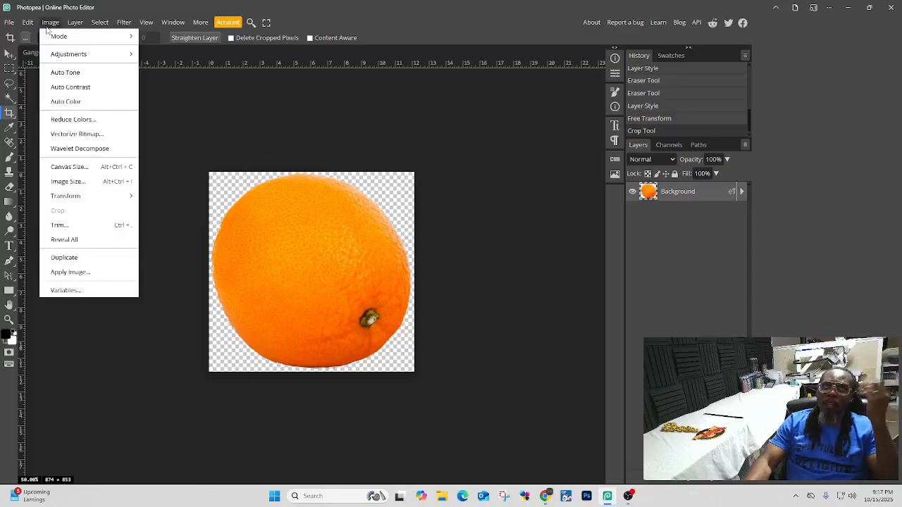
{"action": "left_click", "coordinate": [75, 182]}
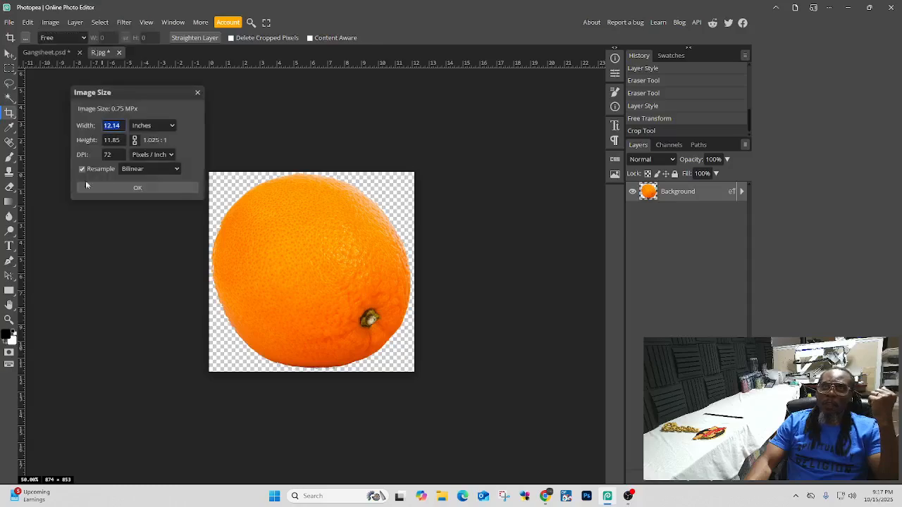
{"action": "double_click", "coordinate": [112, 140]}
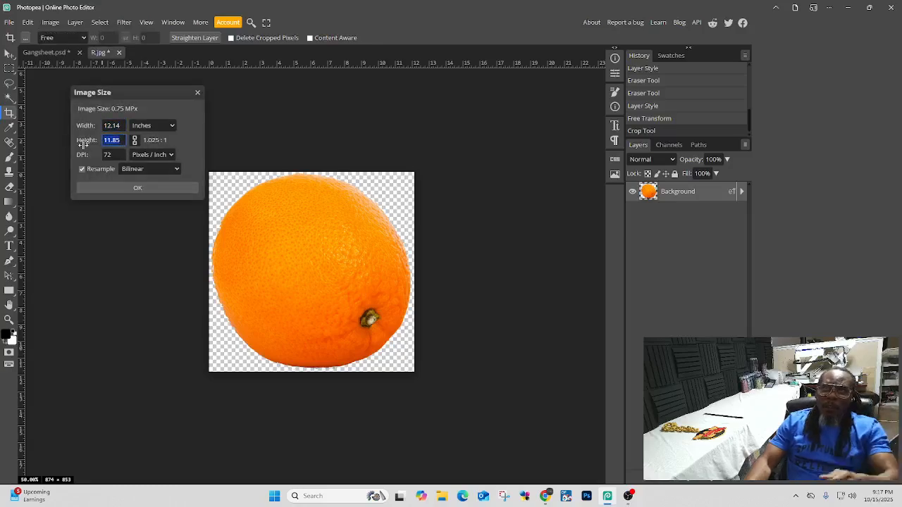
{"action": "double_click", "coordinate": [111, 155]}
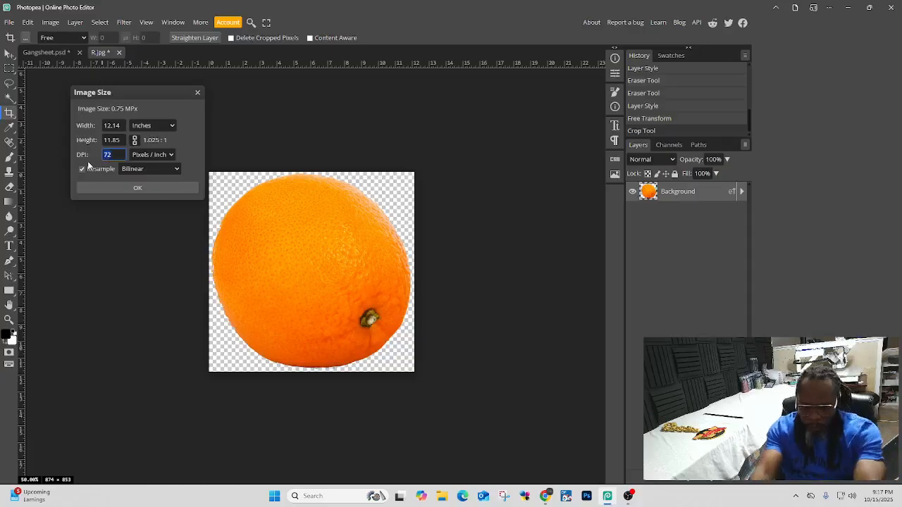
{"action": "type", "text": "300"}
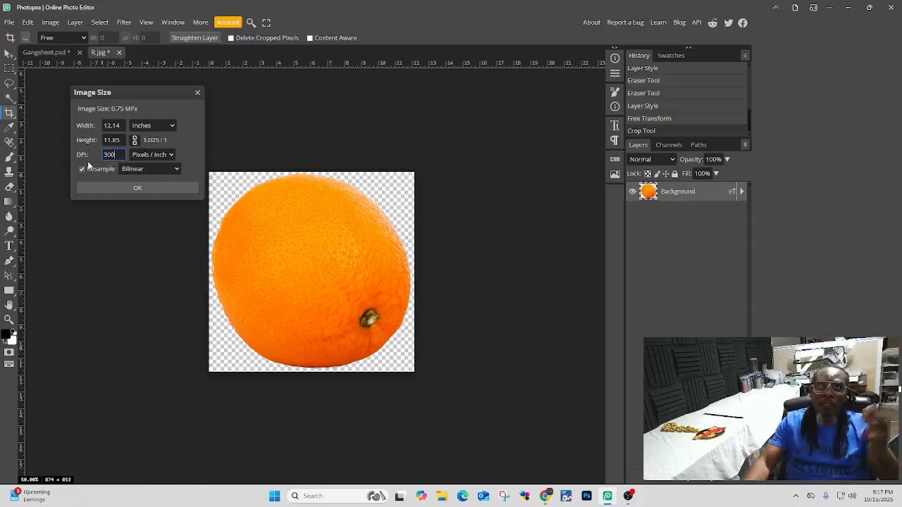
{"action": "left_click", "coordinate": [136, 190]}
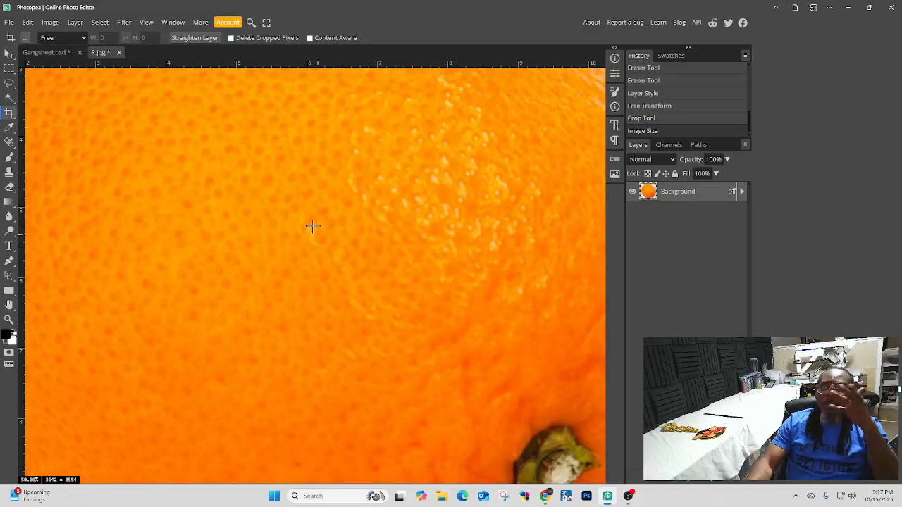
Step: Export the cut-out orange as a PNG named R at 100% quality
{"action": "left_click", "coordinate": [9, 321]}
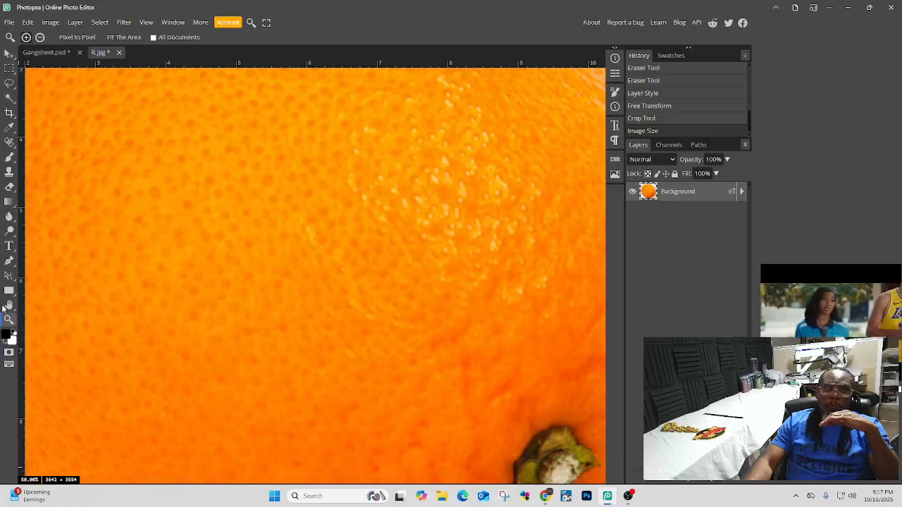
{"action": "right_click", "coordinate": [144, 322]}
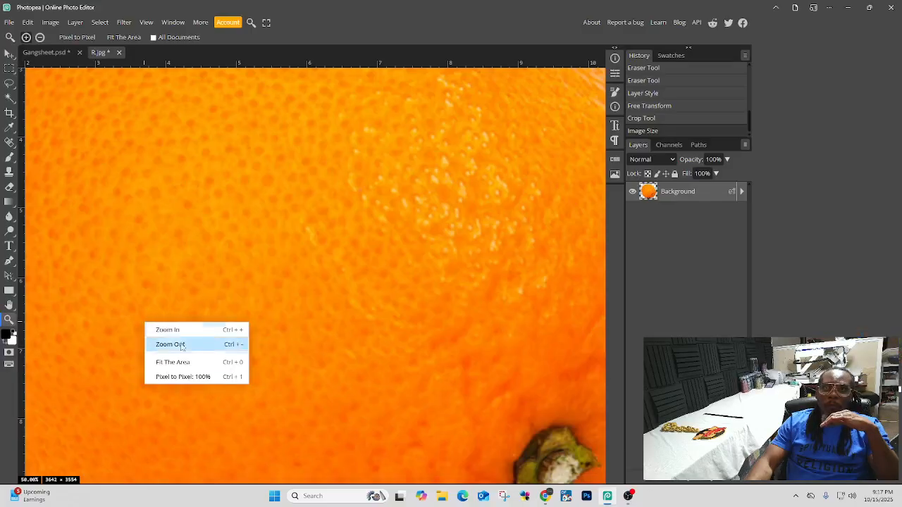
{"action": "left_click", "coordinate": [196, 364]}
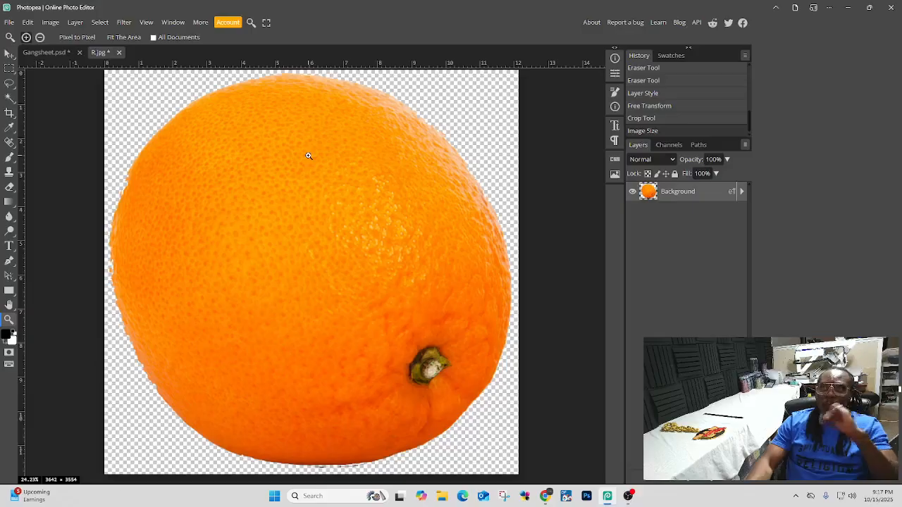
{"action": "left_click", "coordinate": [9, 22]}
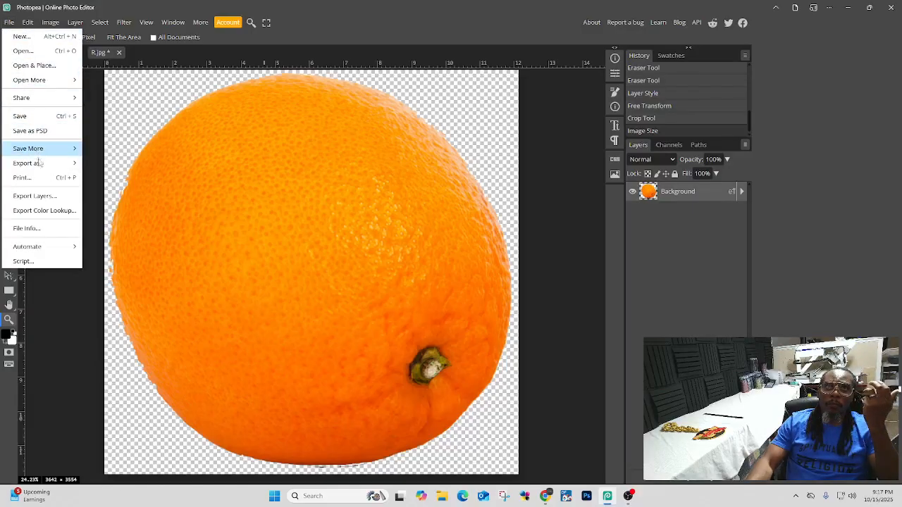
{"action": "mouse_move", "coordinate": [39, 163]}
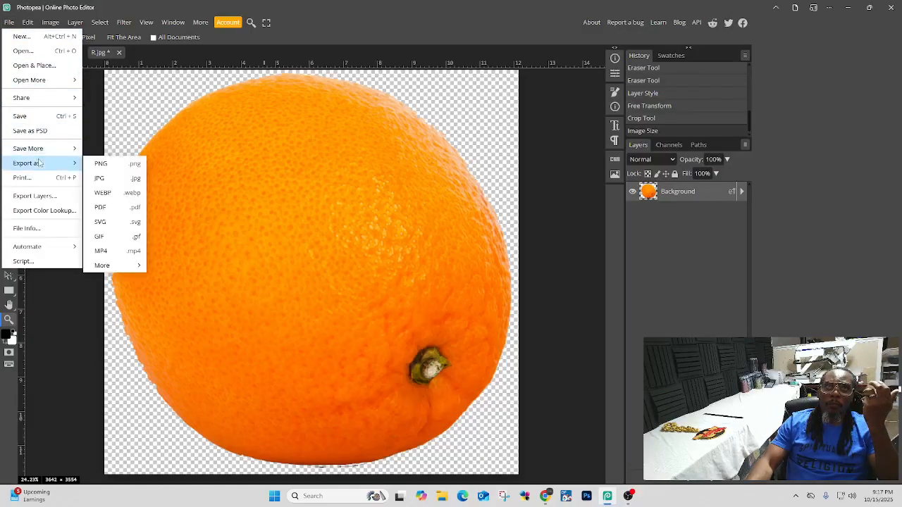
{"action": "left_click", "coordinate": [115, 163]}
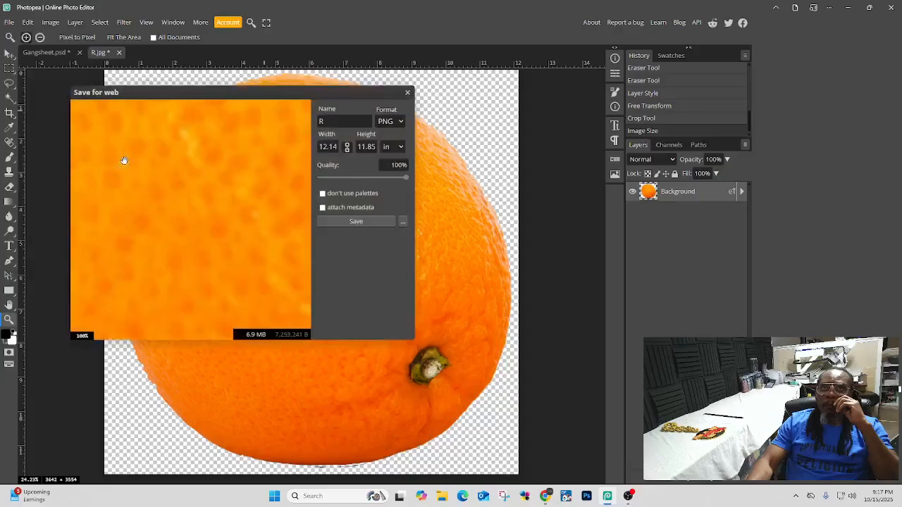
{"action": "left_click", "coordinate": [363, 222]}
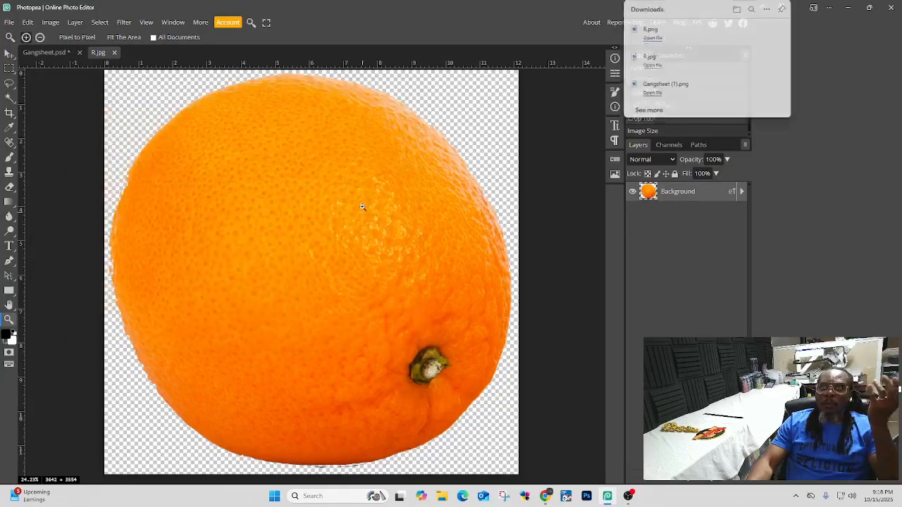
Step: Open the exported R.png for viewing, and examine the cut-out's left edge up close in the photo document
{"action": "left_click", "coordinate": [665, 55]}
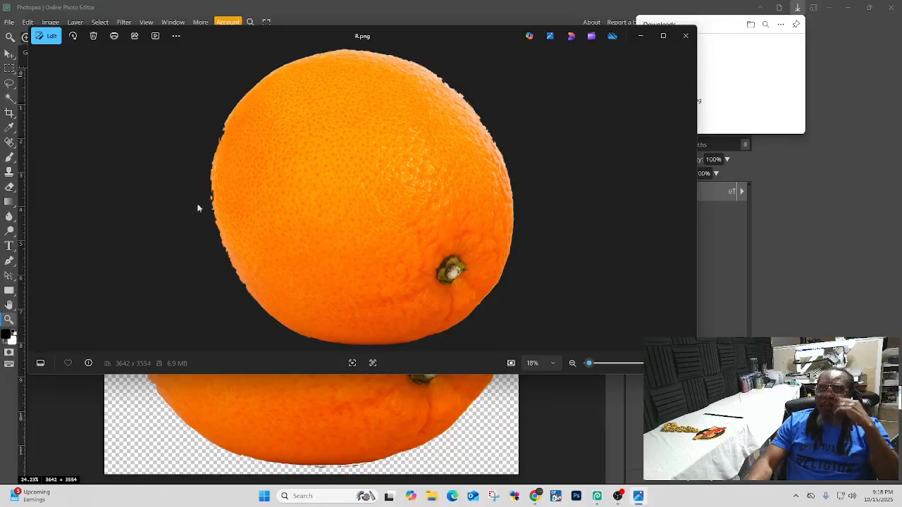
{"action": "left_click", "coordinate": [685, 35]}
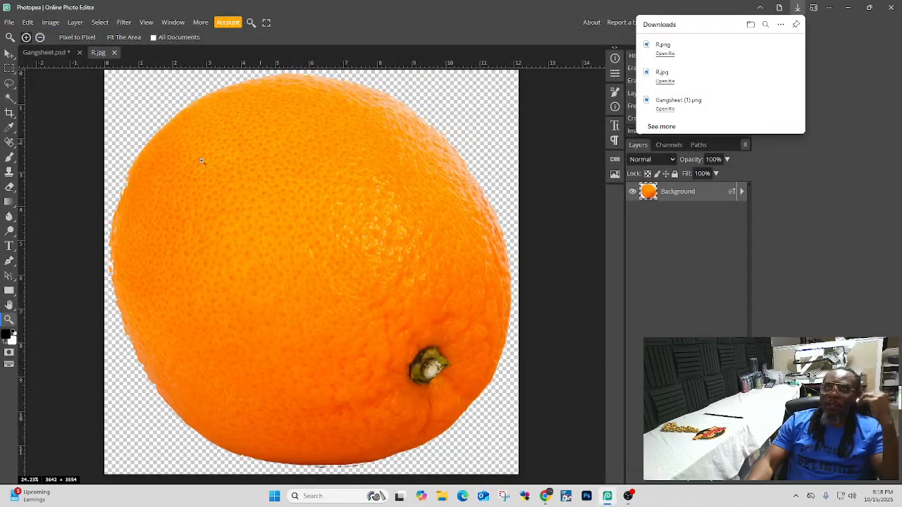
{"action": "left_click", "coordinate": [121, 203]}
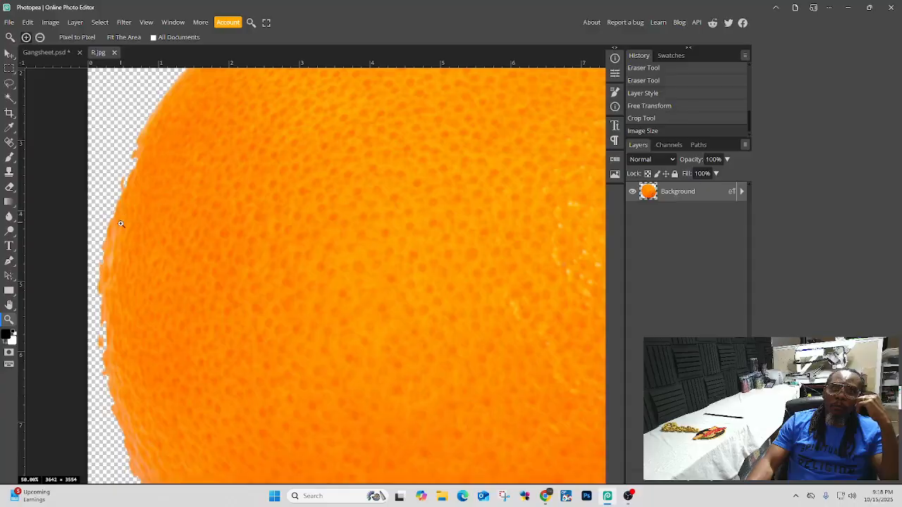
{"action": "left_click", "coordinate": [121, 222]}
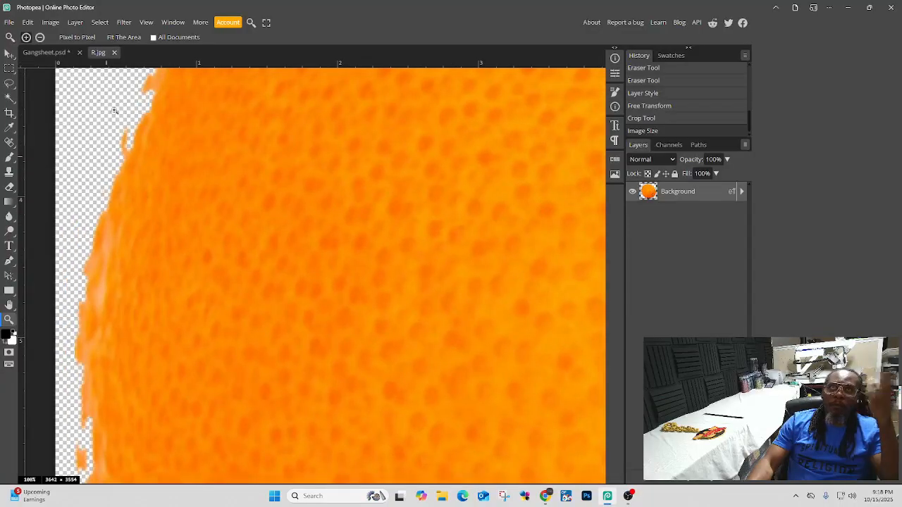
{"action": "scroll", "coordinate": [267, 191], "scroll_direction": "down", "scroll_amount": 1}
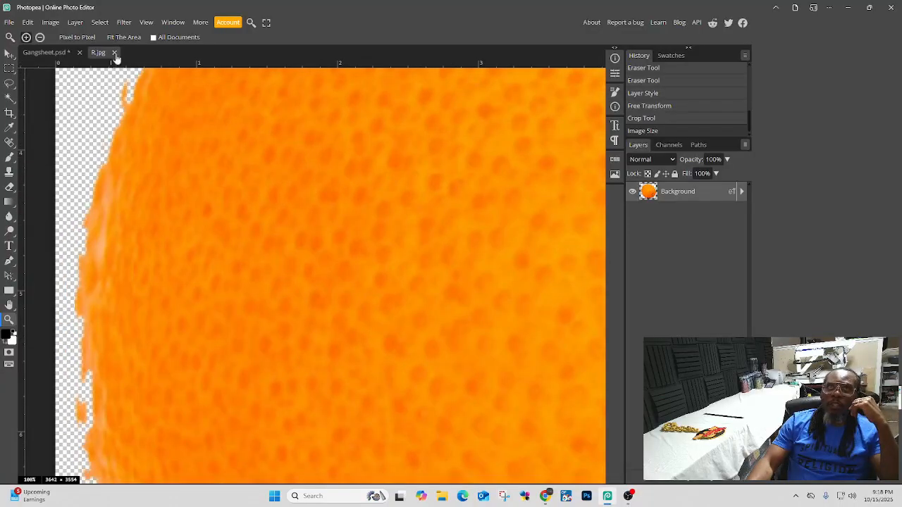
{"action": "right_click", "coordinate": [168, 256]}
{"action": "left_click", "coordinate": [194, 277]}
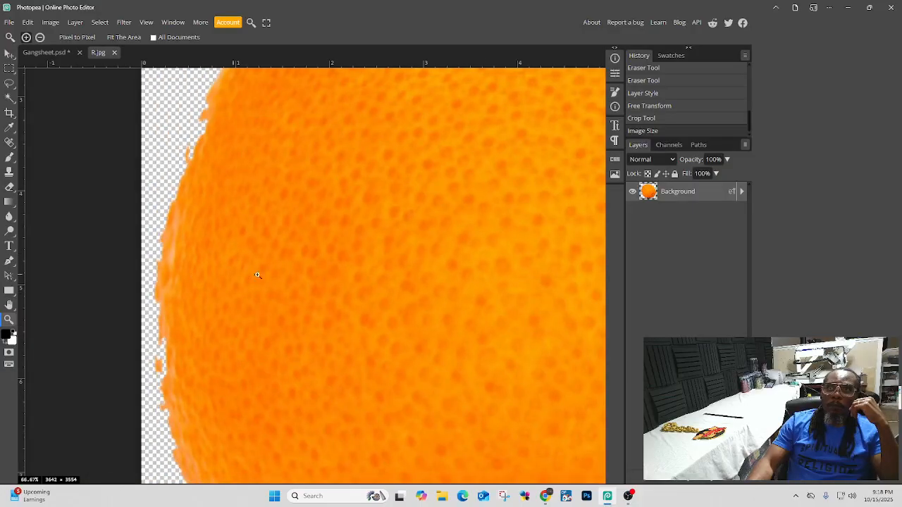
{"action": "right_click", "coordinate": [250, 272]}
{"action": "left_click", "coordinate": [282, 310]}
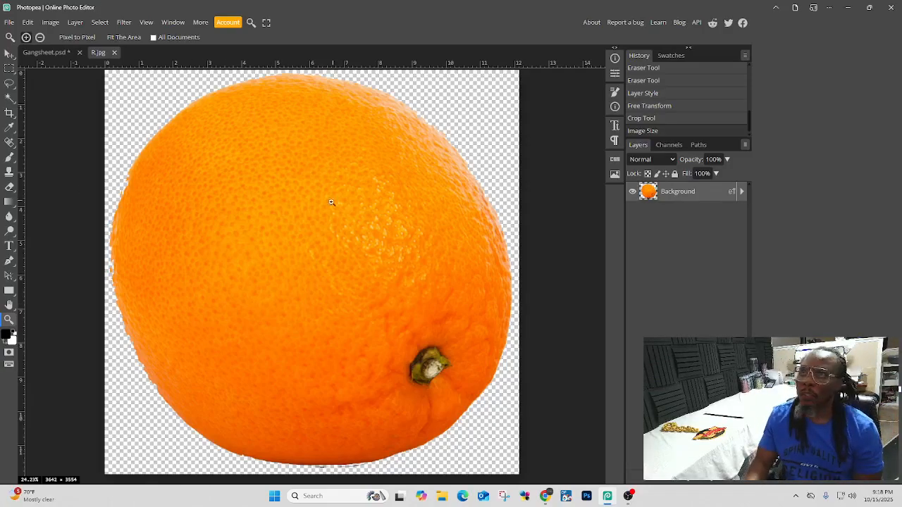
Step: Close the R.jpg document and minimize the Photopea window
{"action": "left_click", "coordinate": [113, 52]}
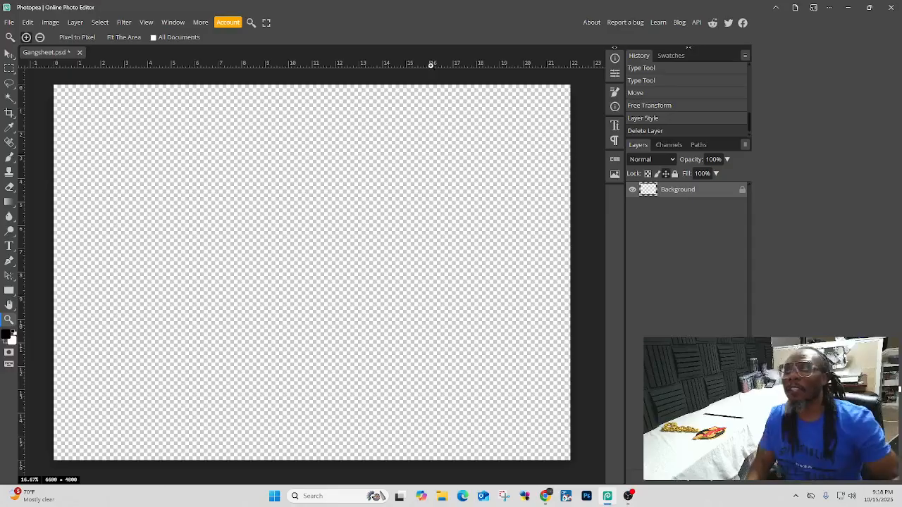
{"action": "left_click", "coordinate": [849, 9]}
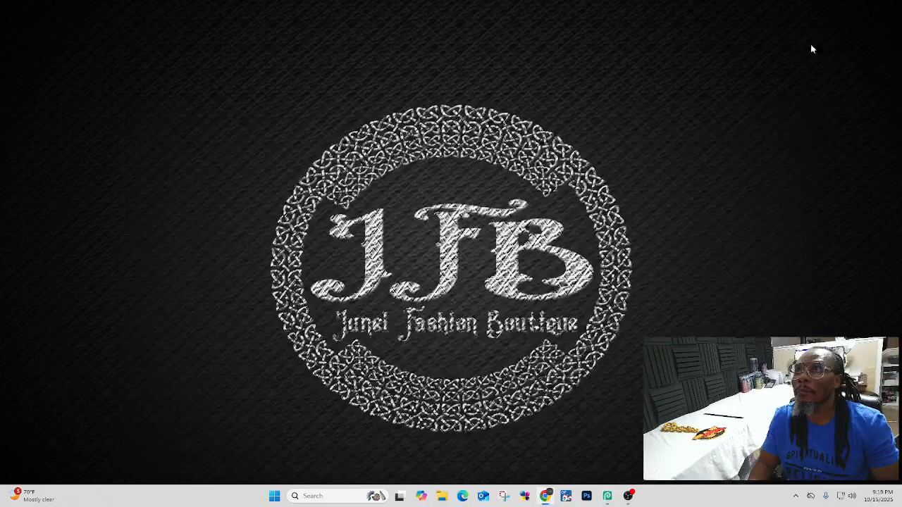
Step: Switch to Microsoft Edge and search the web for "removebg background free"
{"action": "left_click", "coordinate": [462, 496]}
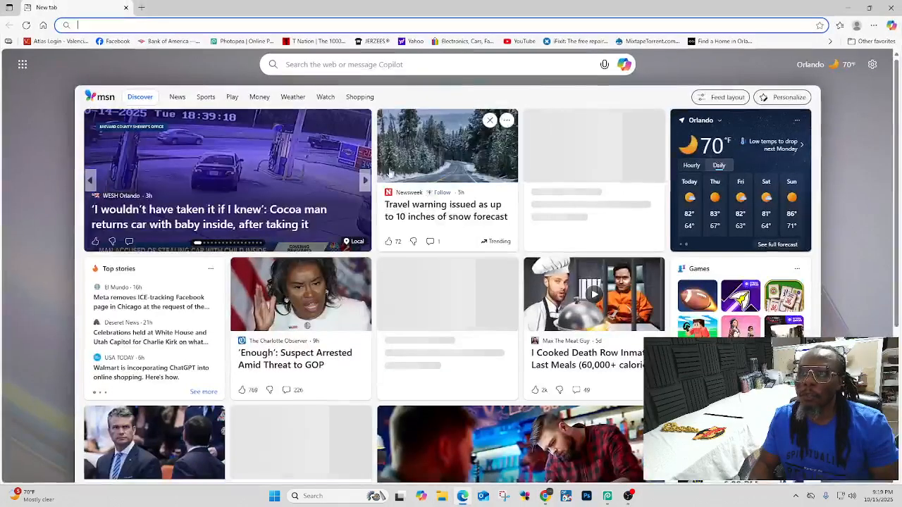
{"action": "left_click", "coordinate": [306, 24]}
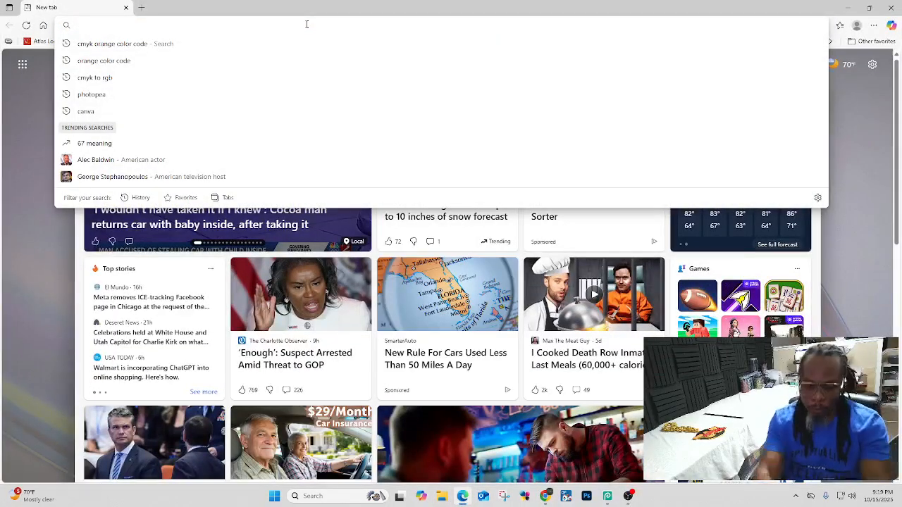
{"action": "type", "text": "removebg"}
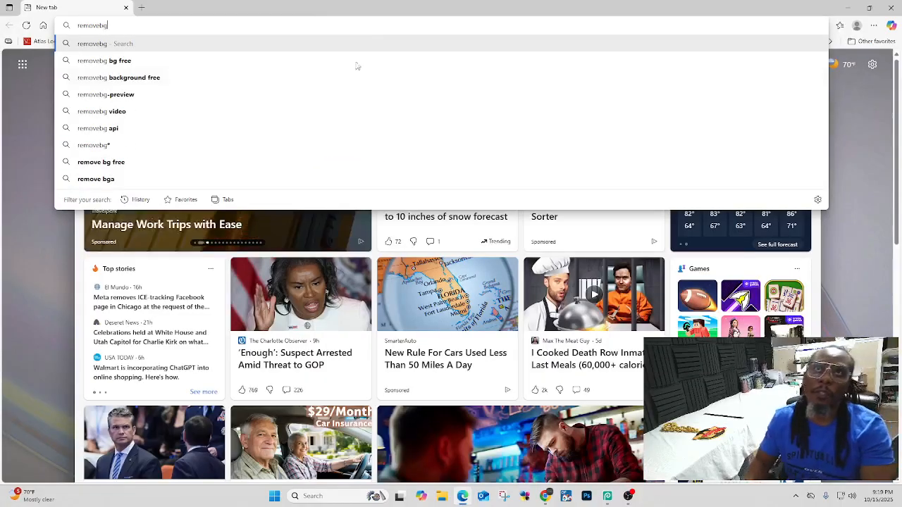
{"action": "left_click", "coordinate": [218, 78]}
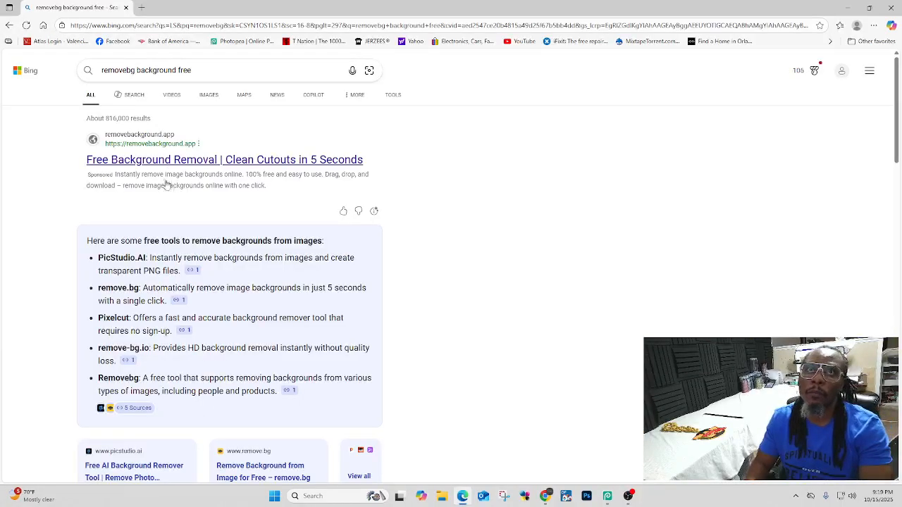
Step: Open the remove.bg website from the search results and close the search results page
{"action": "scroll", "coordinate": [180, 165], "scroll_direction": "down", "scroll_amount": 3}
{"action": "scroll", "coordinate": [190, 281], "scroll_direction": "down", "scroll_amount": 3}
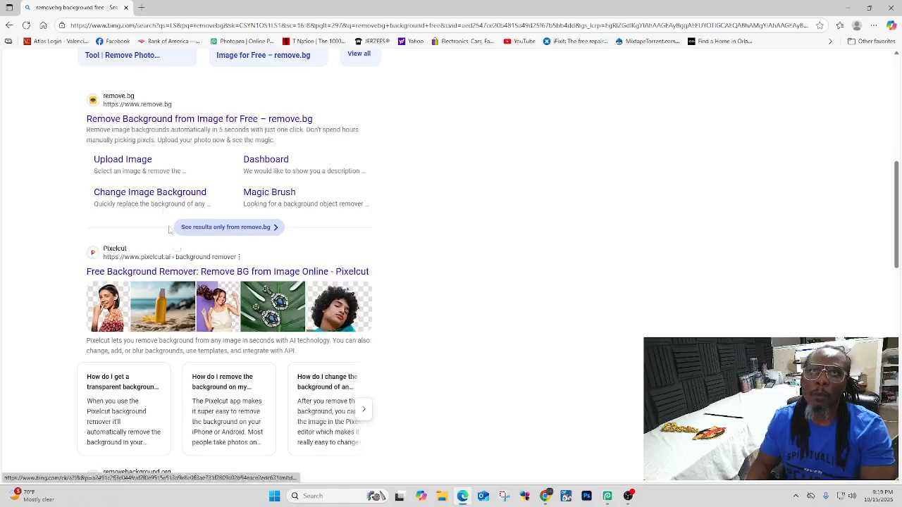
{"action": "left_click", "coordinate": [145, 119]}
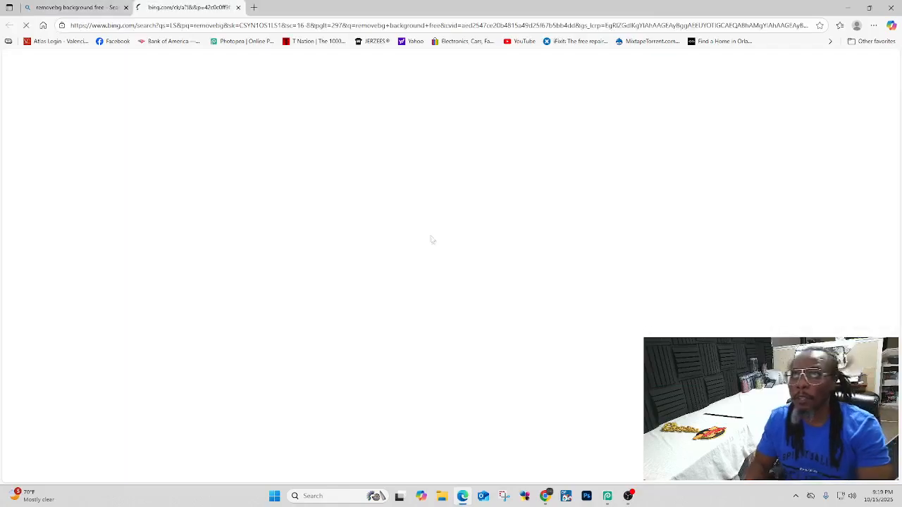
{"action": "left_click", "coordinate": [127, 7]}
Step: Upload the original orange photo R from the Downloads folder to remove.bg for background removal
{"action": "left_click", "coordinate": [574, 280]}
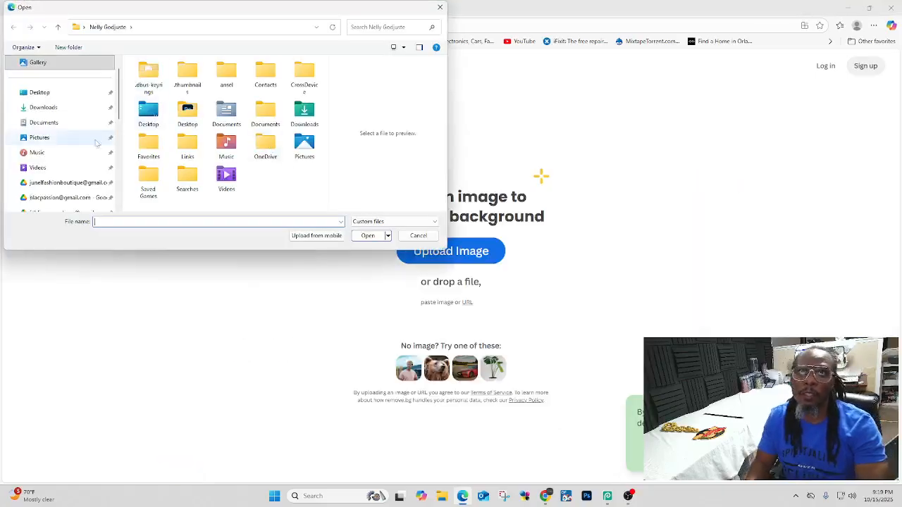
{"action": "left_click", "coordinate": [43, 107]}
{"action": "left_click", "coordinate": [218, 102]}
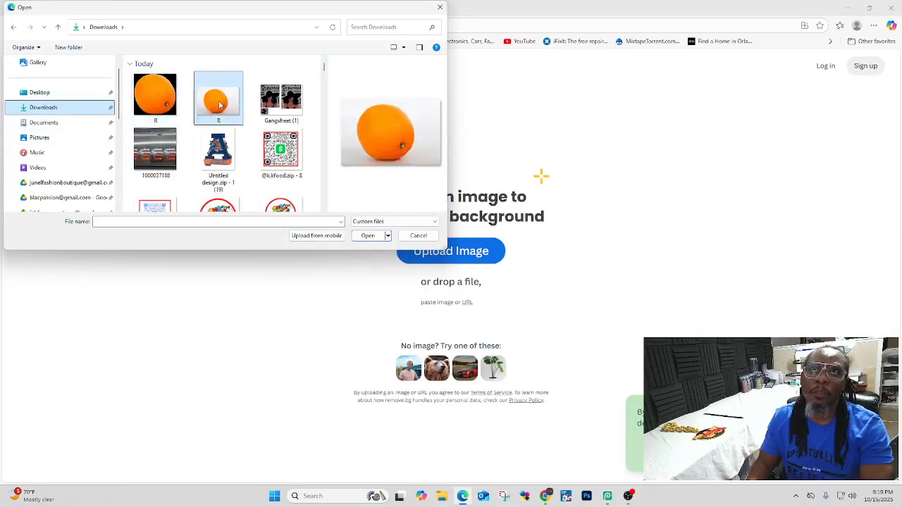
{"action": "left_click", "coordinate": [378, 240]}
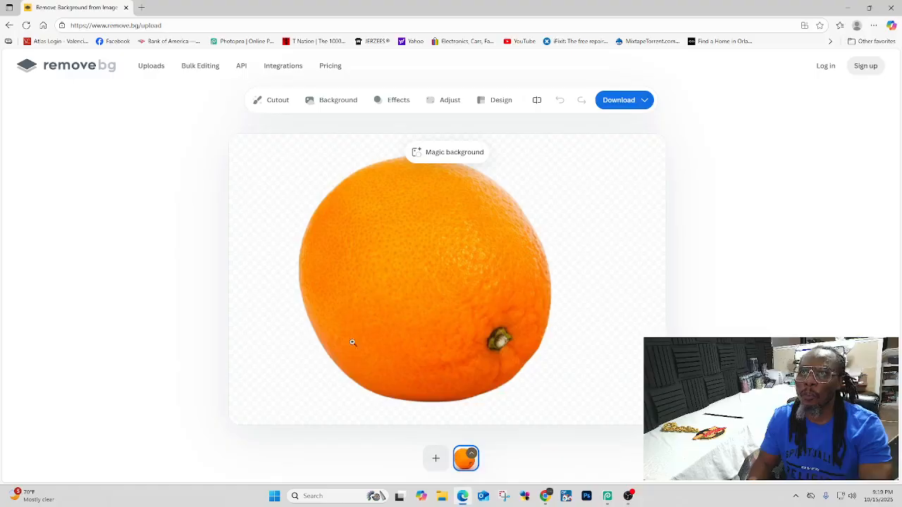
Step: Download the free 612 x 408 preview of the cut-out and open R-removebg-preview.png for viewing
{"action": "left_click", "coordinate": [613, 104]}
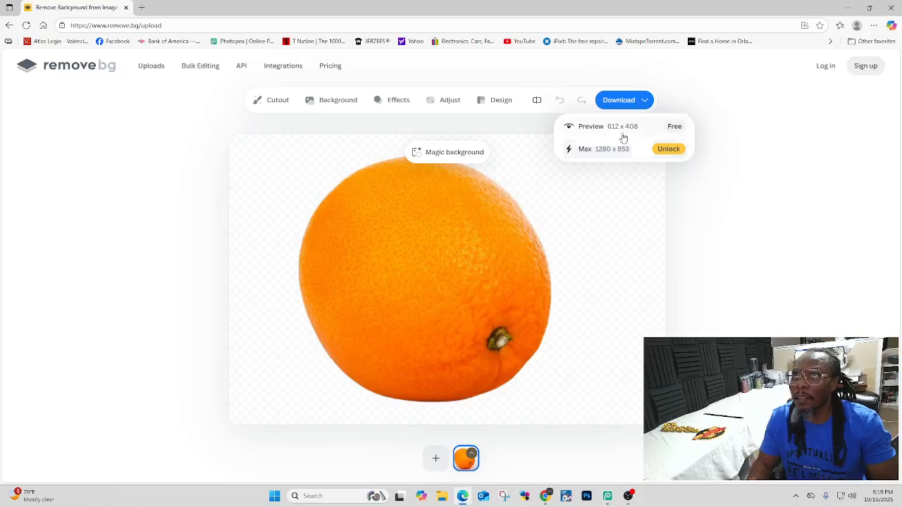
{"action": "left_click", "coordinate": [600, 129]}
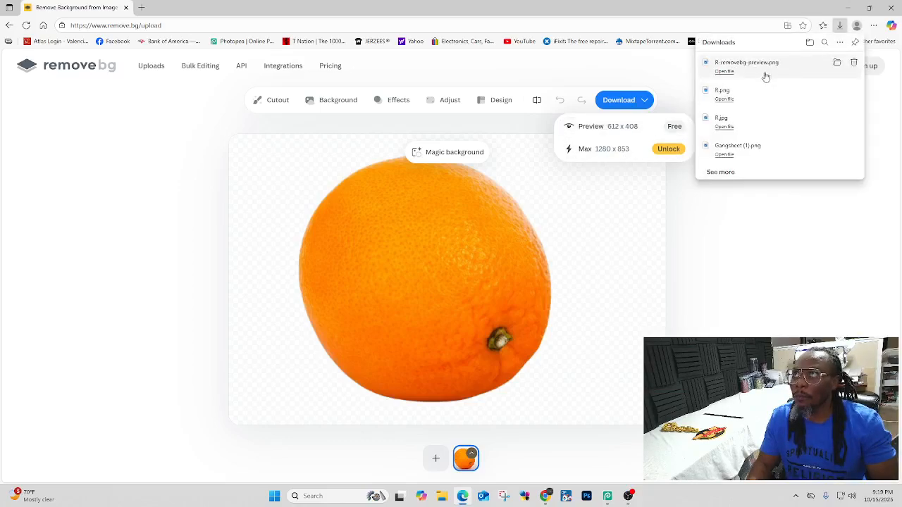
{"action": "left_click", "coordinate": [725, 72]}
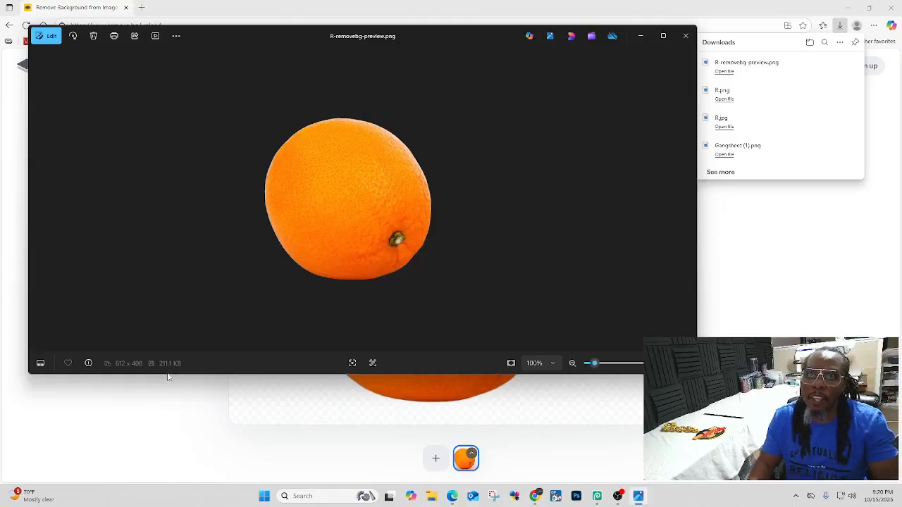
Step: Examine the edge of the downloaded cut-out up close, and close the image viewer and the remove.bg page
{"action": "scroll", "coordinate": [371, 161], "scroll_direction": "up", "scroll_amount": 8}
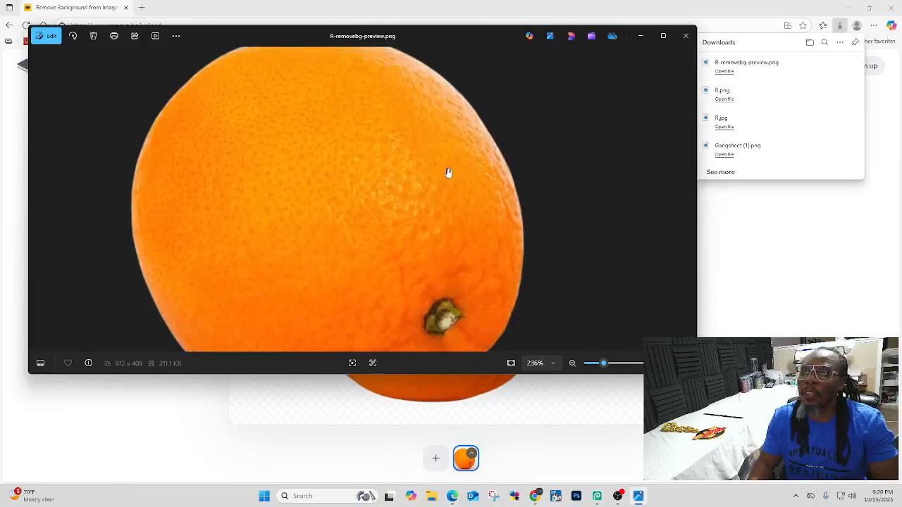
{"action": "scroll", "coordinate": [493, 166], "scroll_direction": "up", "scroll_amount": 3}
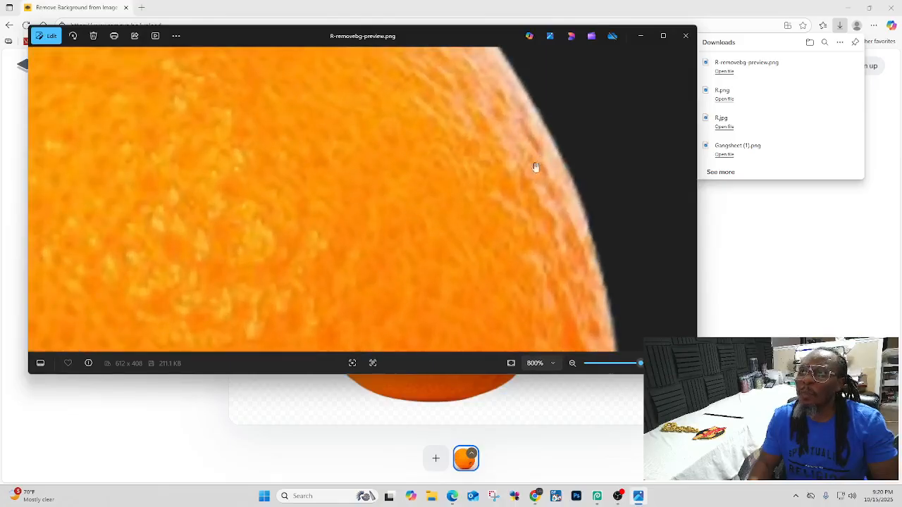
{"action": "left_click", "coordinate": [686, 43]}
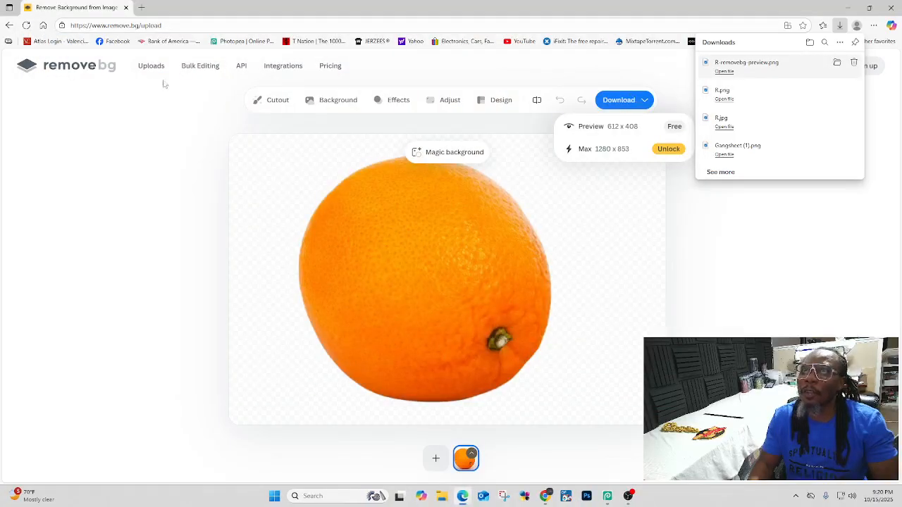
{"action": "left_click", "coordinate": [126, 7]}
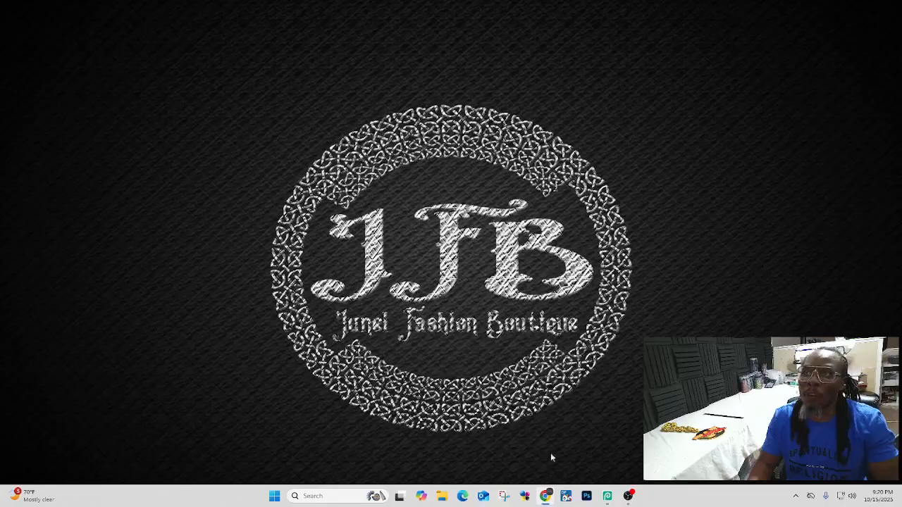
Step: Switch to Photopea and open R-removebg-preview.png from the Downloads folder
{"action": "left_click", "coordinate": [606, 496]}
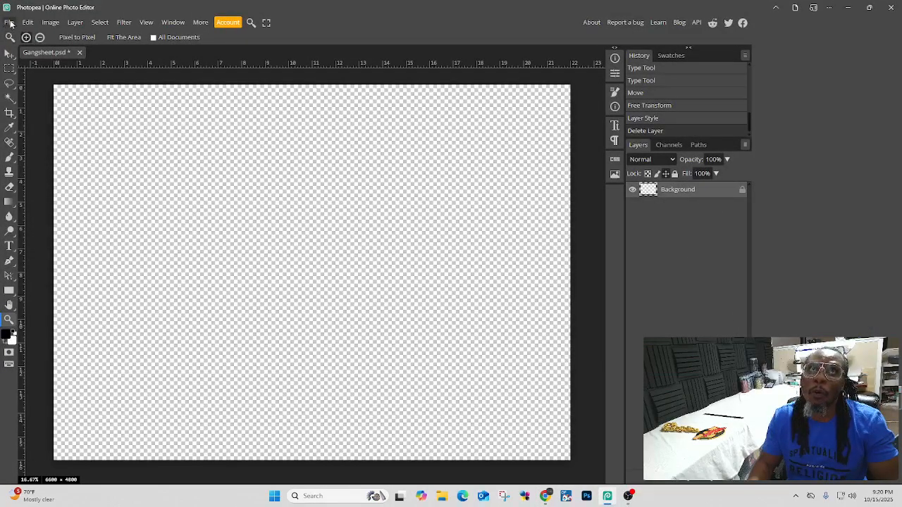
{"action": "left_click", "coordinate": [9, 22]}
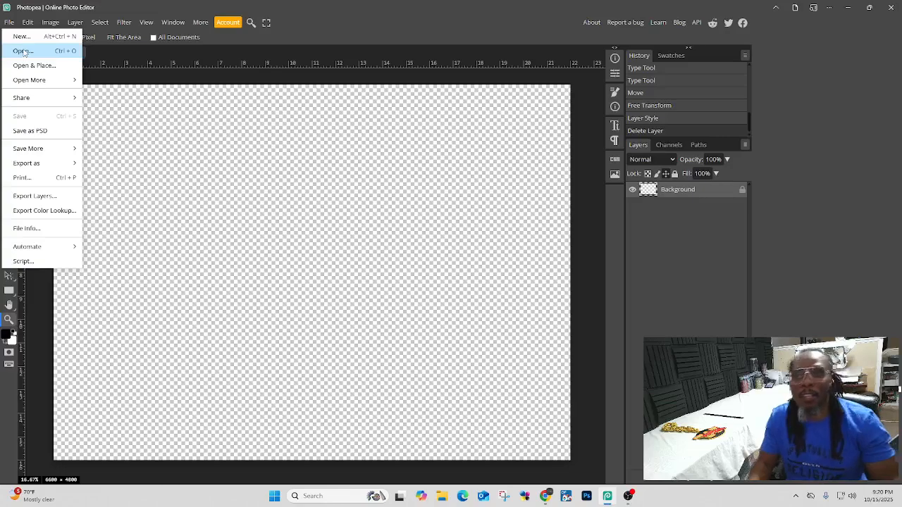
{"action": "left_click", "coordinate": [23, 50]}
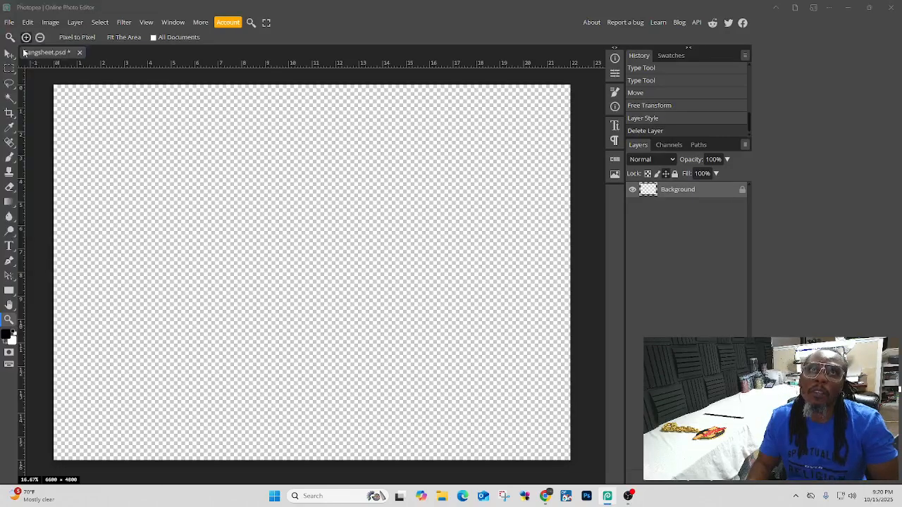
{"action": "left_click", "coordinate": [156, 101]}
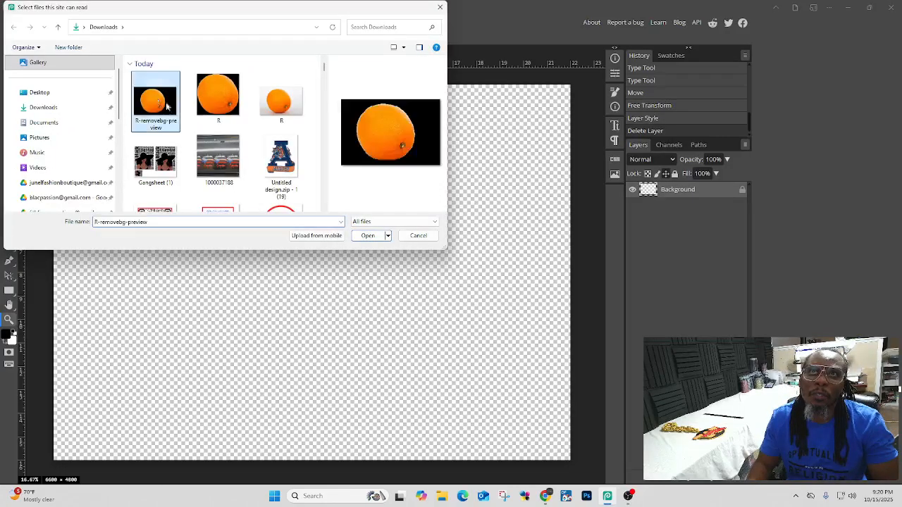
{"action": "left_click", "coordinate": [368, 236]}
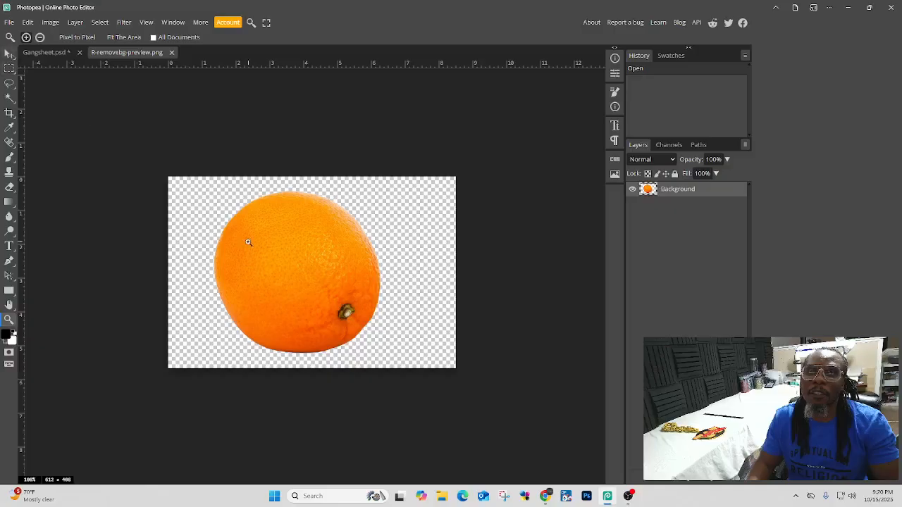
Step: Scale the orange proportionally to about 104.4% with the Move tool's transform controls and apply the transform
{"action": "left_click", "coordinate": [9, 55]}
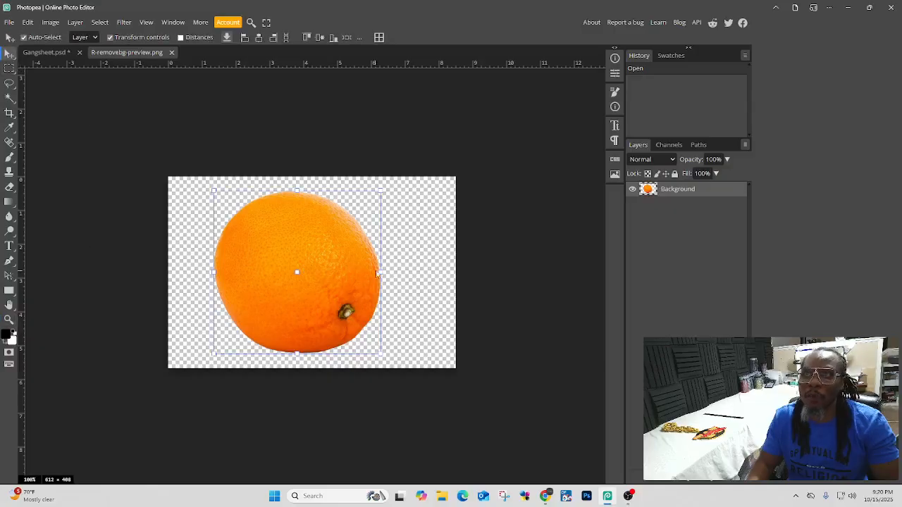
{"action": "left_click_drag", "start_coordinate": [383, 358], "coordinate": [384, 359]}
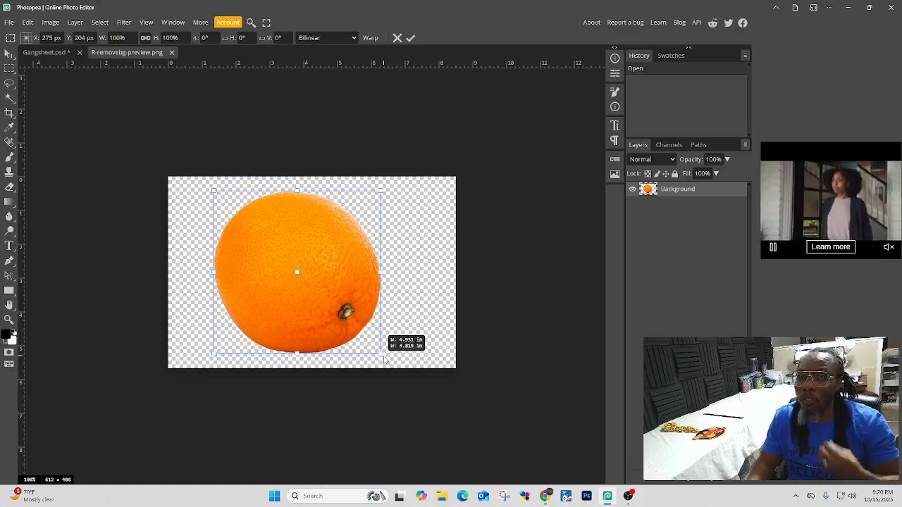
{"action": "left_click_drag", "start_coordinate": [384, 359], "coordinate": [385, 361]}
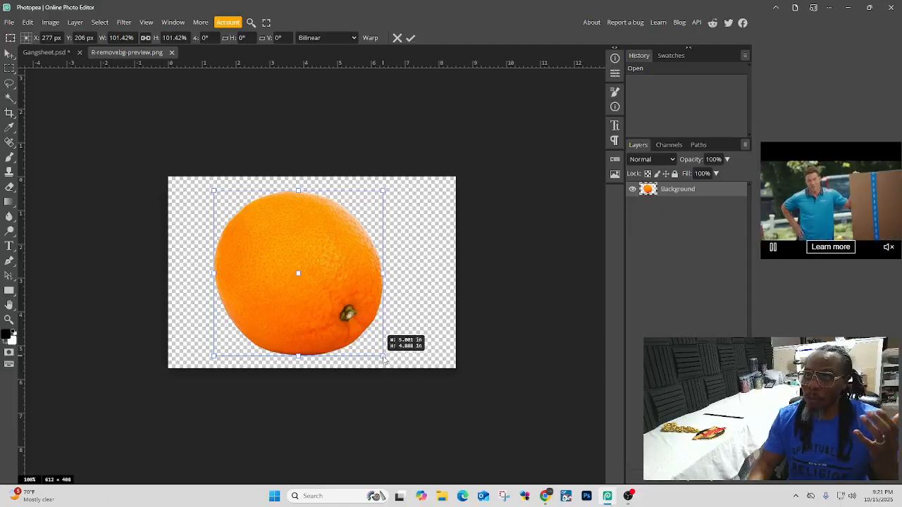
{"action": "mouse_move", "coordinate": [383, 359]}
{"action": "left_mouse_down"}
{"action": "mouse_move", "coordinate": [501, 471]}
{"action": "mouse_move", "coordinate": [632, 479]}
{"action": "mouse_move", "coordinate": [384, 372]}
{"action": "mouse_move", "coordinate": [524, 493]}
{"action": "mouse_move", "coordinate": [613, 486]}
{"action": "mouse_move", "coordinate": [839, 497]}
{"action": "mouse_move", "coordinate": [515, 485]}
{"action": "mouse_move", "coordinate": [384, 348]}
{"action": "mouse_move", "coordinate": [507, 477]}
{"action": "mouse_move", "coordinate": [652, 486]}
{"action": "mouse_move", "coordinate": [513, 458]}
{"action": "mouse_move", "coordinate": [359, 304]}
{"action": "mouse_move", "coordinate": [387, 364]}
{"action": "left_mouse_up"}
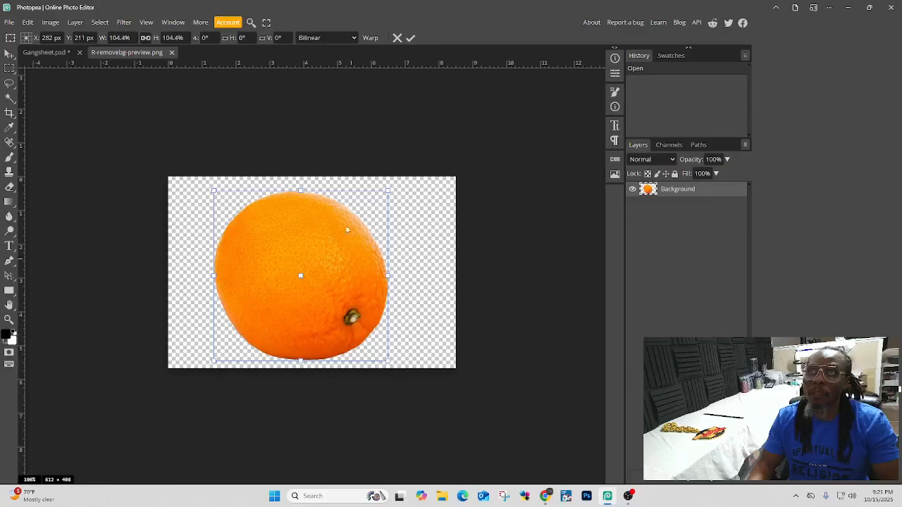
{"action": "left_click", "coordinate": [410, 38]}
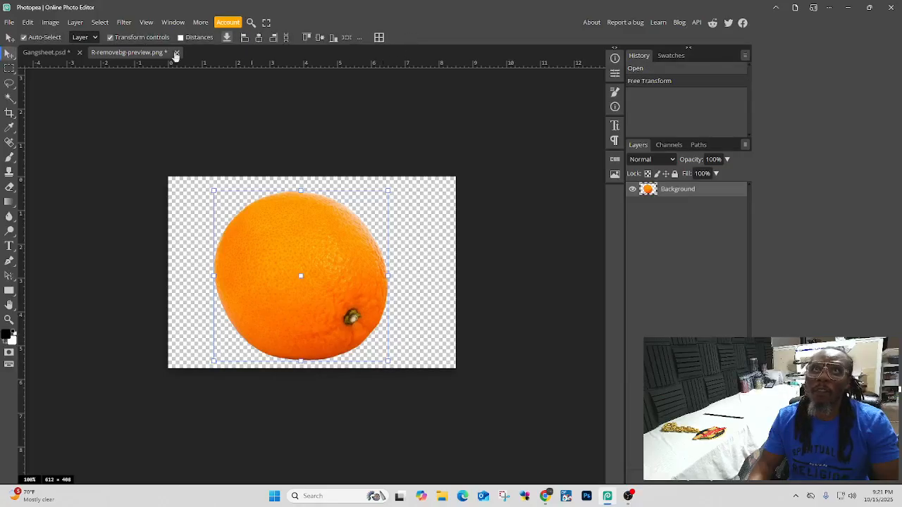
Step: Resize the image to 12 inches wide at 300 DPI, keeping its proportions and Bilinear resampling
{"action": "left_click", "coordinate": [51, 23]}
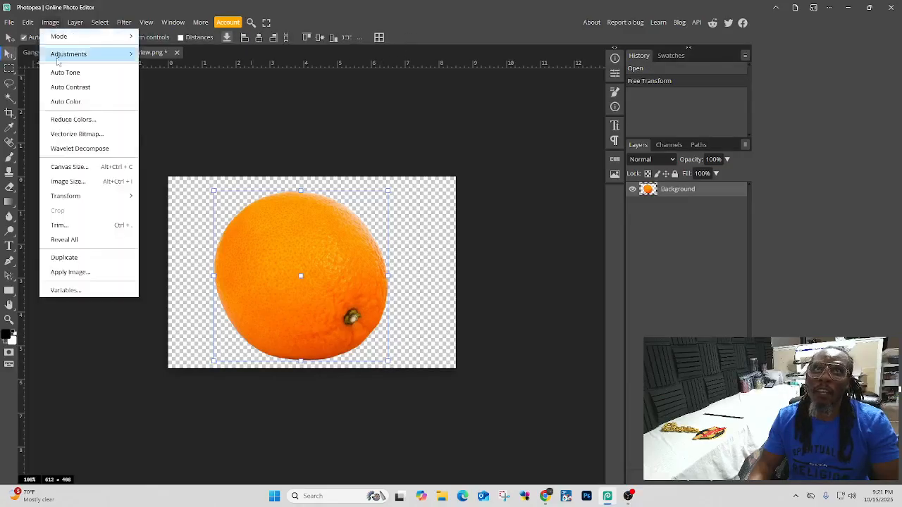
{"action": "left_click", "coordinate": [76, 182]}
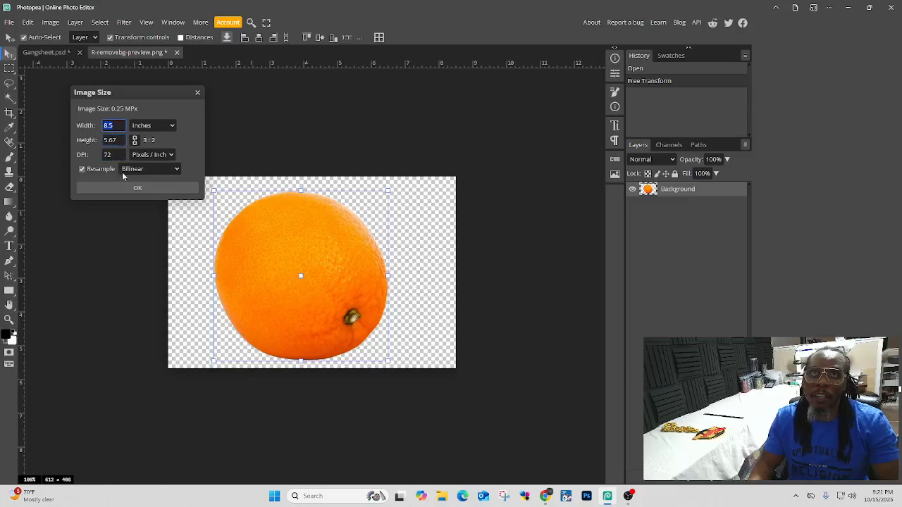
{"action": "left_click", "coordinate": [105, 154]}
{"action": "type", "text": "300"}
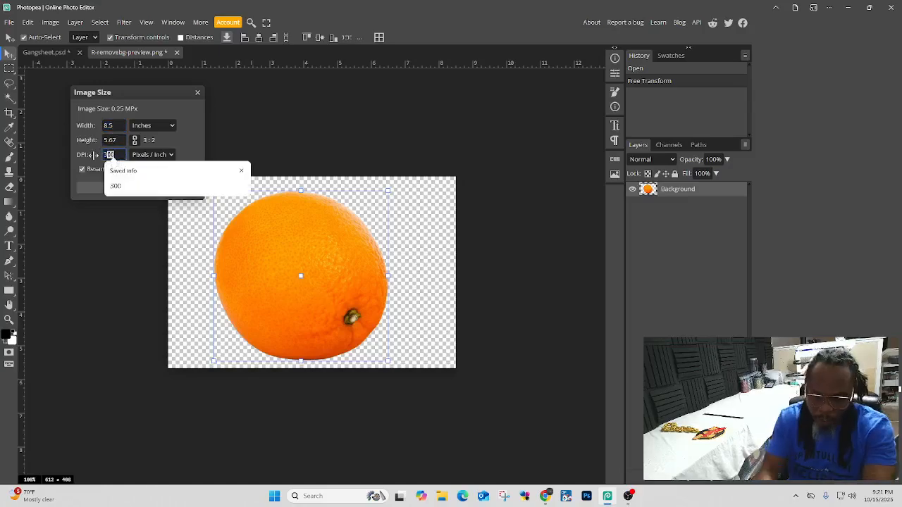
{"action": "left_click", "coordinate": [108, 126]}
{"action": "type", "text": "12"}
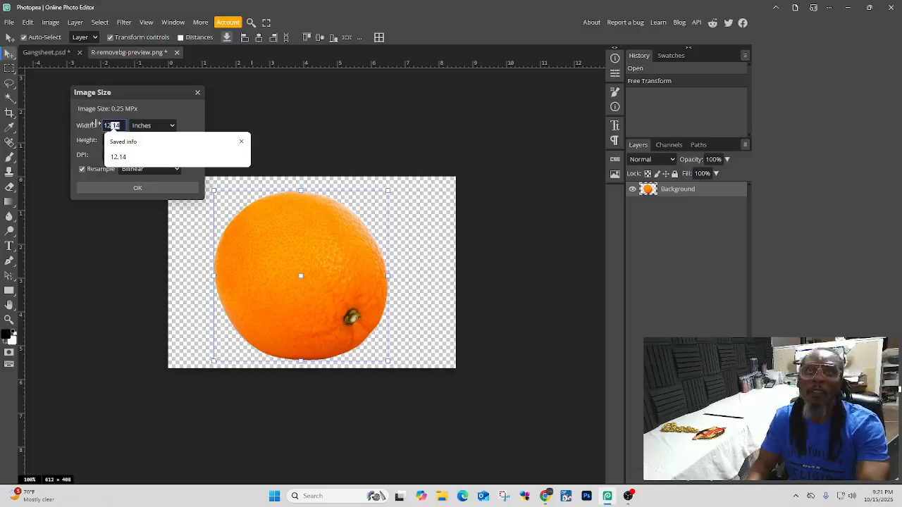
{"action": "left_click", "coordinate": [119, 230]}
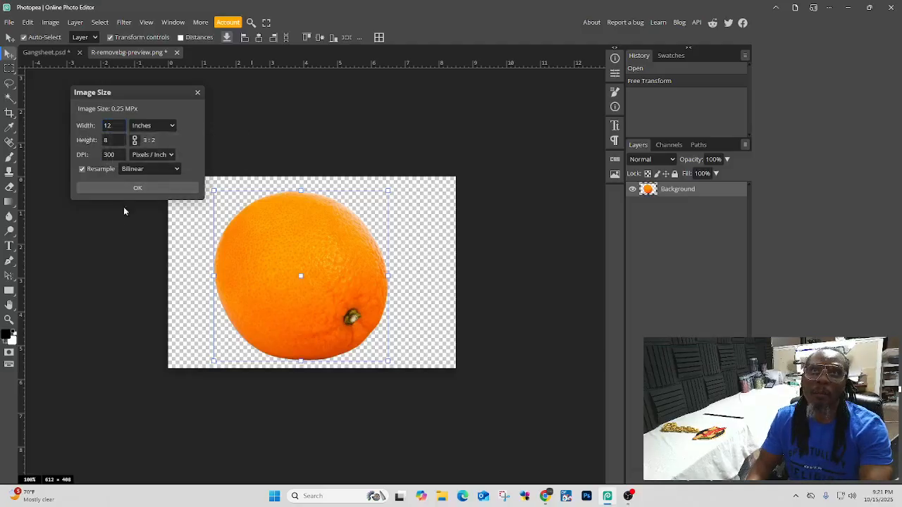
{"action": "left_click", "coordinate": [124, 187]}
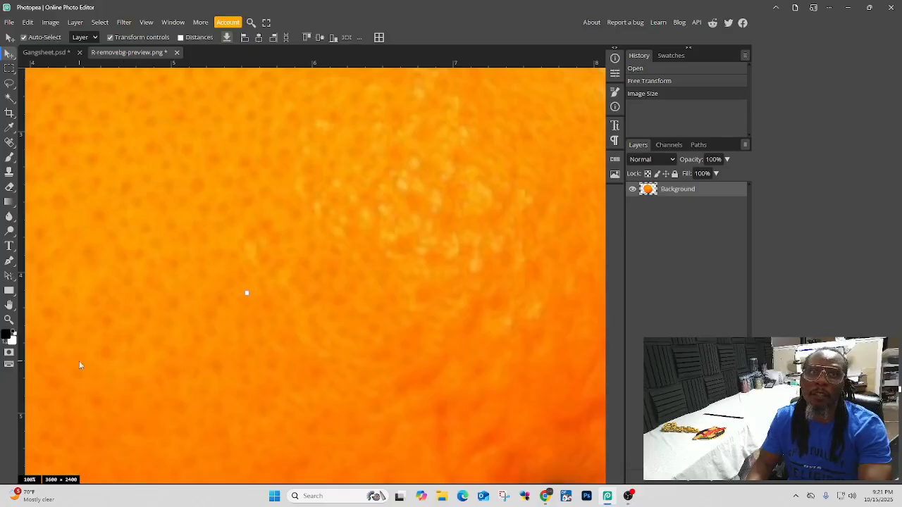
Step: Inspect the resized orange's lower edge and stem up close, and fit the whole image in the view with the Zoom tool
{"action": "right_click", "coordinate": [247, 272]}
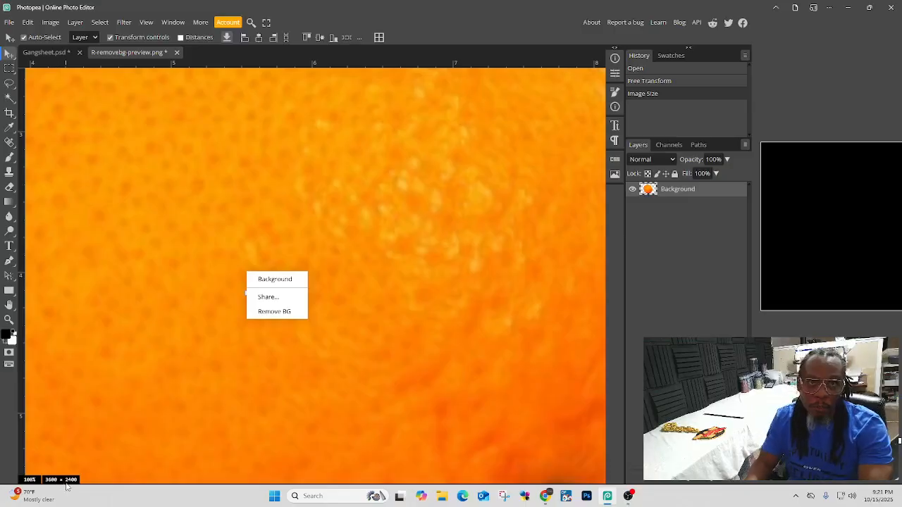
{"action": "right_click", "coordinate": [173, 356]}
{"action": "left_click", "coordinate": [290, 272]}
{"action": "scroll", "coordinate": [279, 277], "scroll_direction": "down", "scroll_amount": 7}
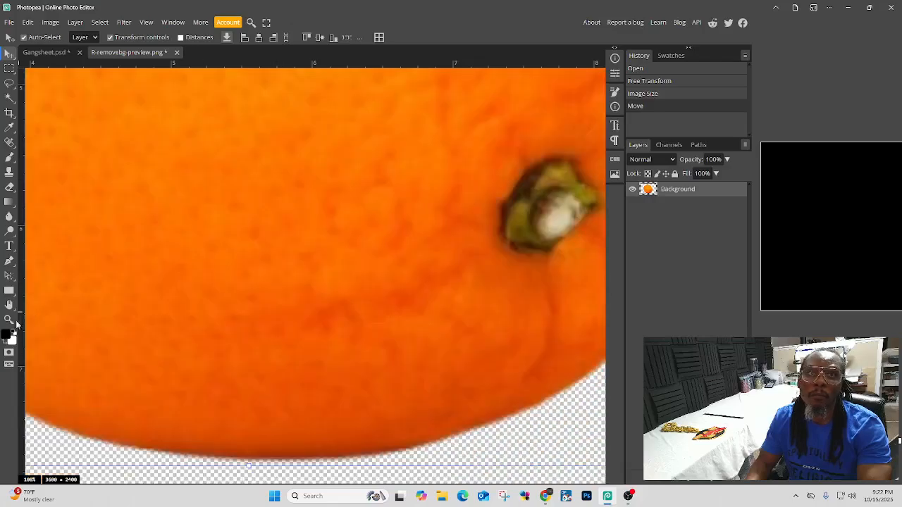
{"action": "left_click", "coordinate": [9, 321]}
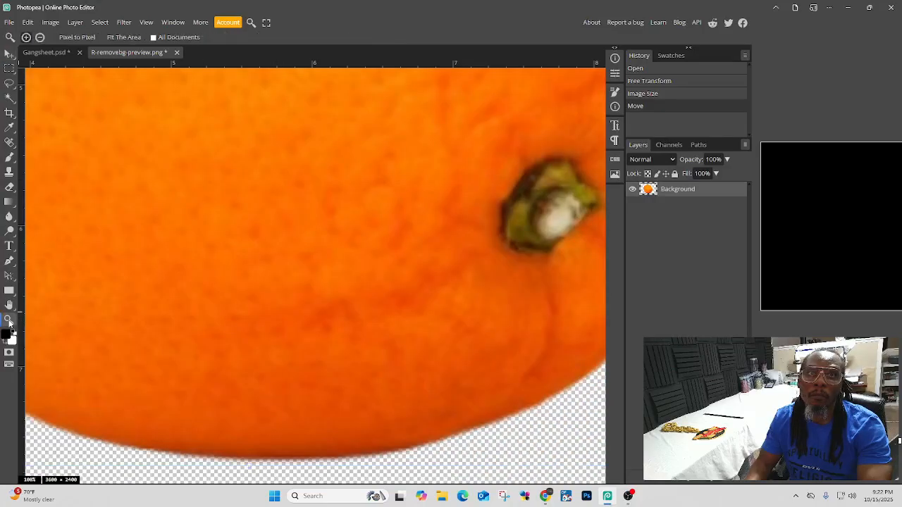
{"action": "right_click", "coordinate": [196, 458]}
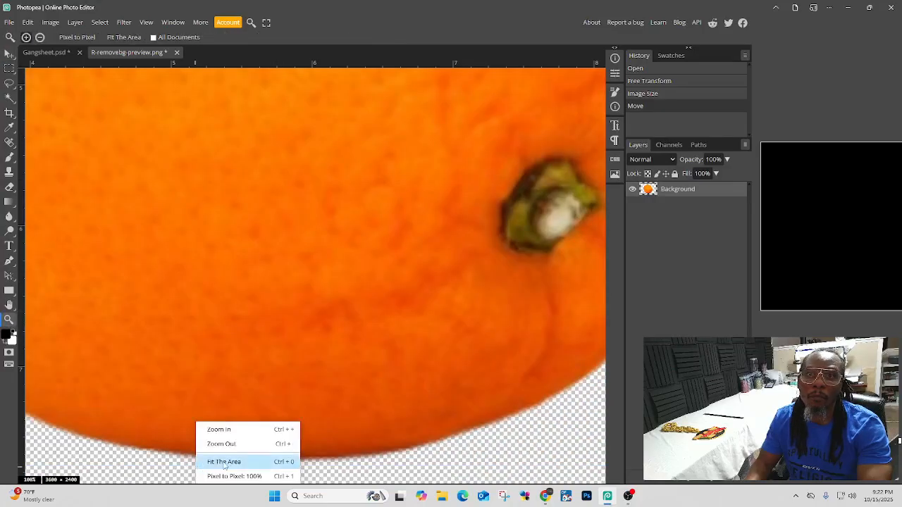
{"action": "left_click", "coordinate": [224, 462]}
{"action": "left_click", "coordinate": [247, 397]}
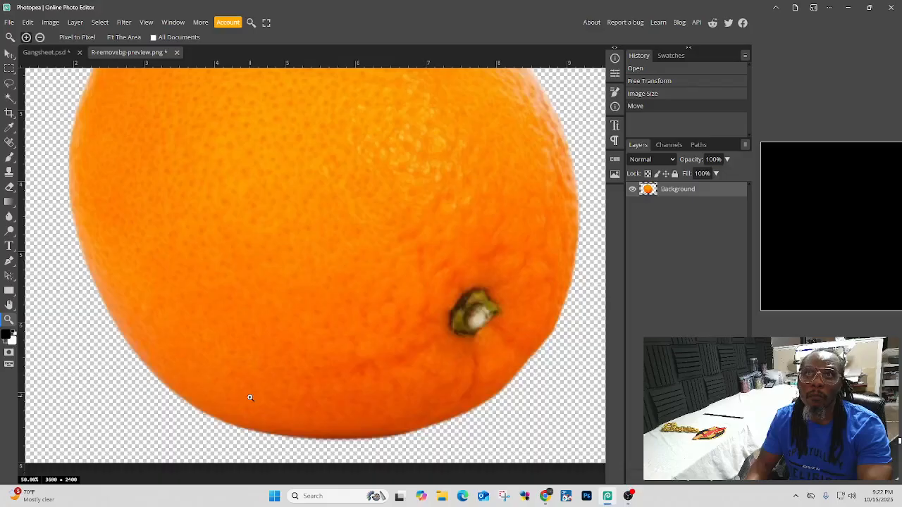
{"action": "scroll", "coordinate": [245, 397], "scroll_direction": "down", "scroll_amount": 2}
{"action": "right_click", "coordinate": [233, 416]}
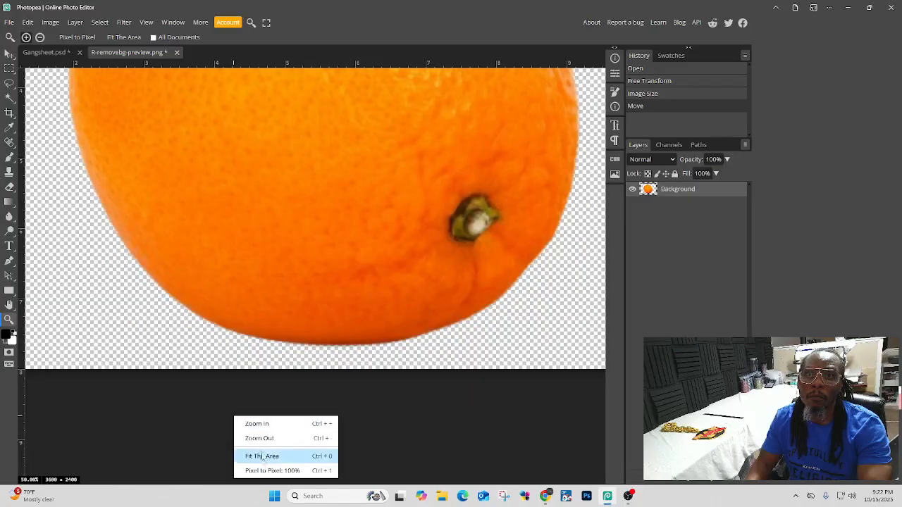
{"action": "left_click", "coordinate": [264, 455]}
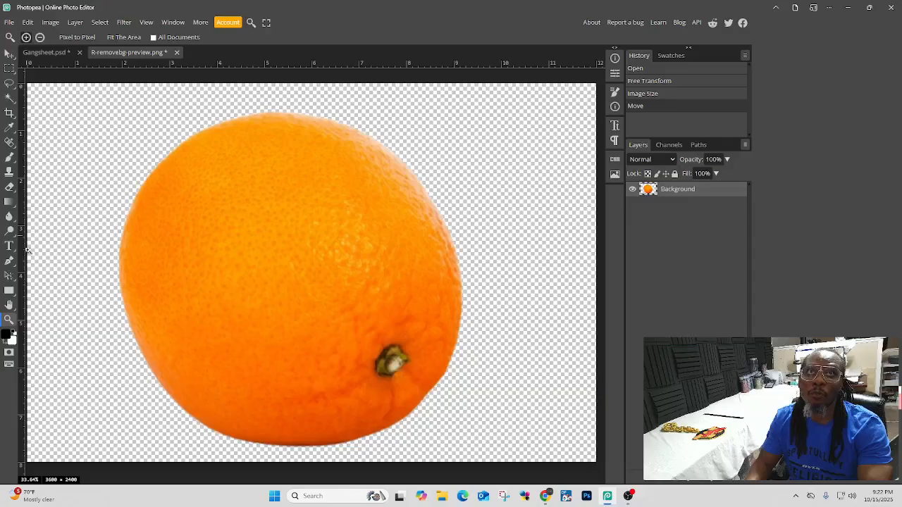
Step: Inspect the resized orange's right and lower-right edges up close, magnifying the cut-out border to 1200%
{"action": "left_click_drag", "start_coordinate": [441, 252], "coordinate": [469, 250]}
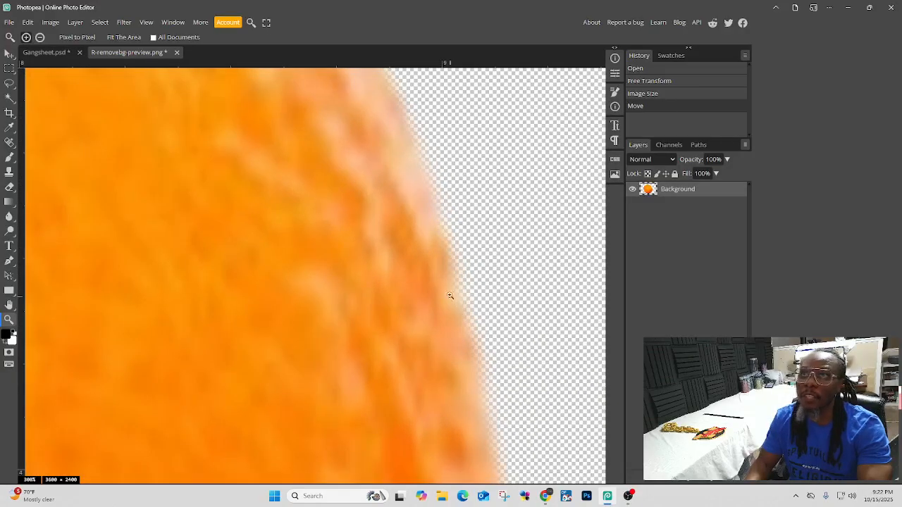
{"action": "left_click", "coordinate": [478, 368]}
{"action": "scroll", "coordinate": [481, 371], "scroll_direction": "down", "scroll_amount": 16}
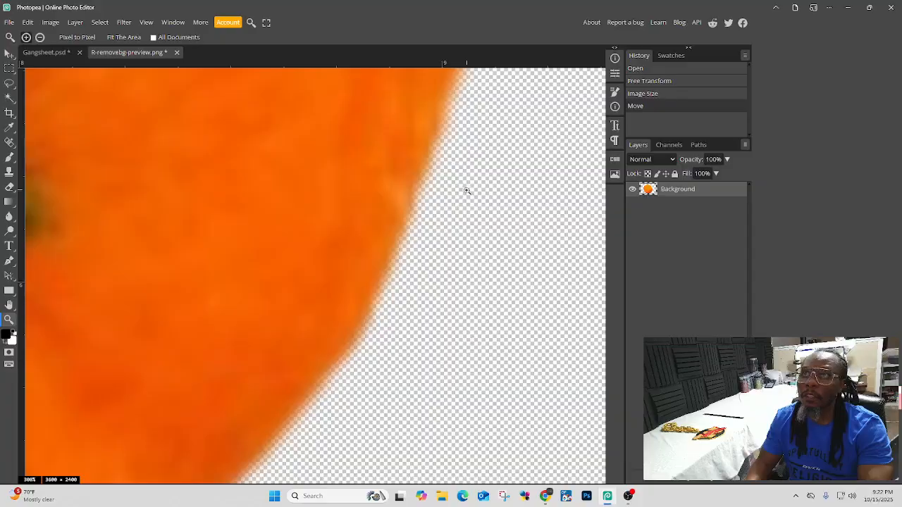
{"action": "scroll", "coordinate": [465, 187], "scroll_direction": "up", "scroll_amount": 2}
{"action": "scroll", "coordinate": [457, 187], "scroll_direction": "down", "scroll_amount": 3}
{"action": "scroll", "coordinate": [468, 273], "scroll_direction": "down", "scroll_amount": 3}
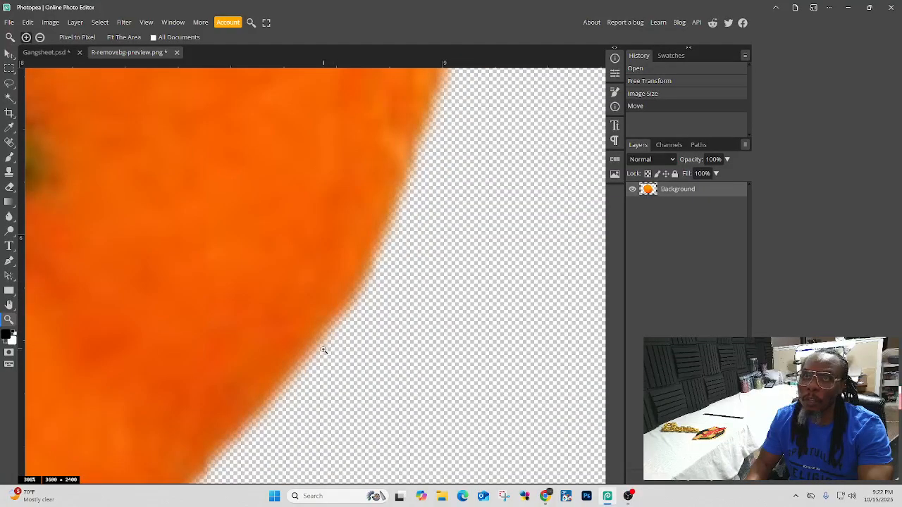
{"action": "scroll", "coordinate": [321, 347], "scroll_direction": "down", "scroll_amount": 3}
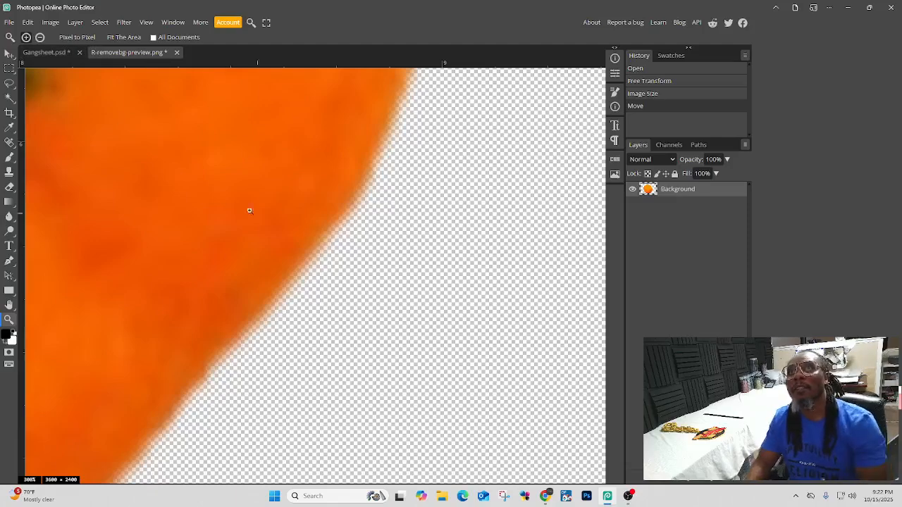
{"action": "left_click", "coordinate": [272, 275]}
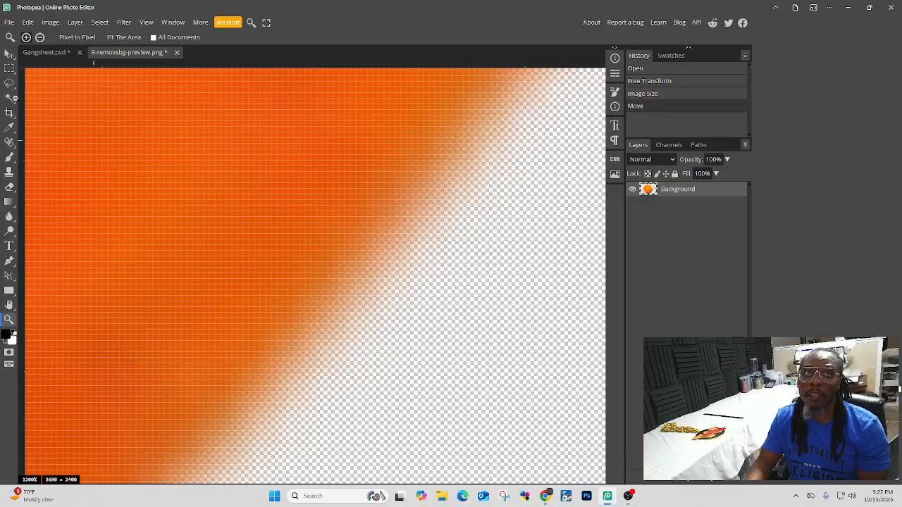
Step: Look just outside the magnified lower-right edge, and fit the whole orange image in the view with the Zoom tool
{"action": "left_click", "coordinate": [12, 56]}
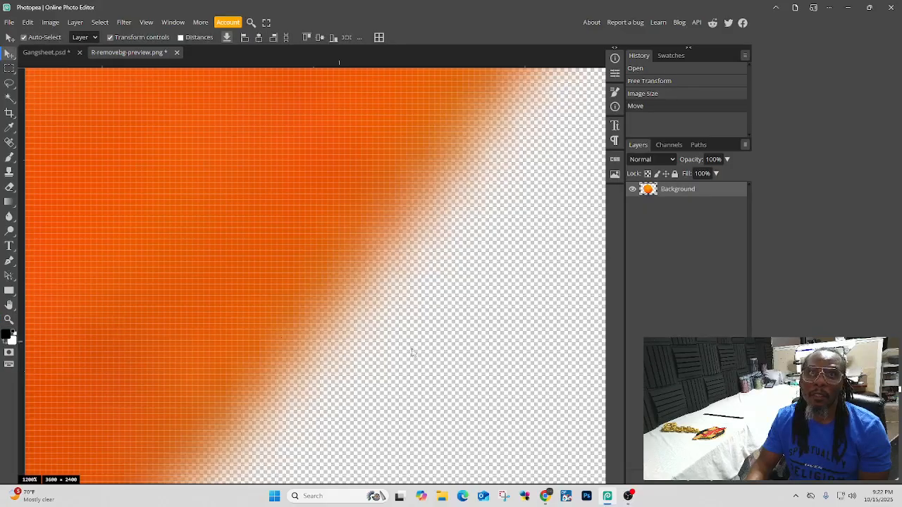
{"action": "right_click", "coordinate": [293, 282]}
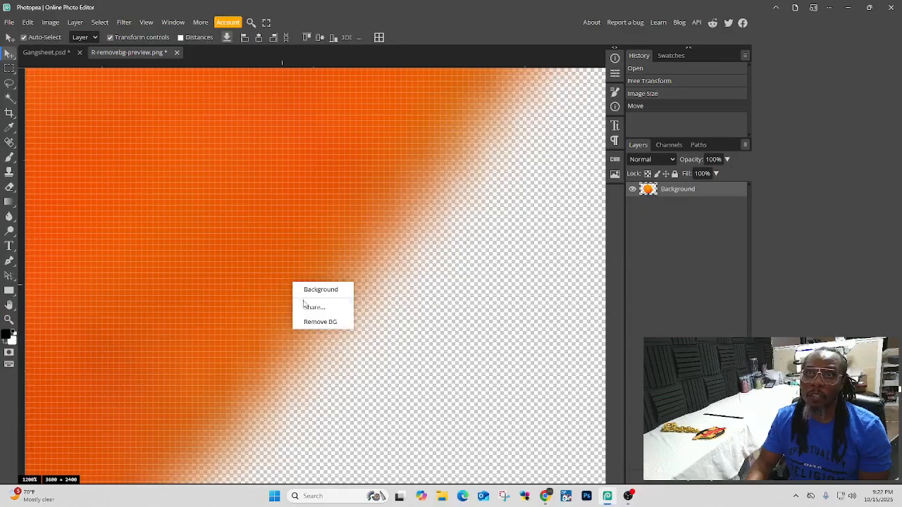
{"action": "left_click_drag", "start_coordinate": [556, 397], "coordinate": [463, 364]}
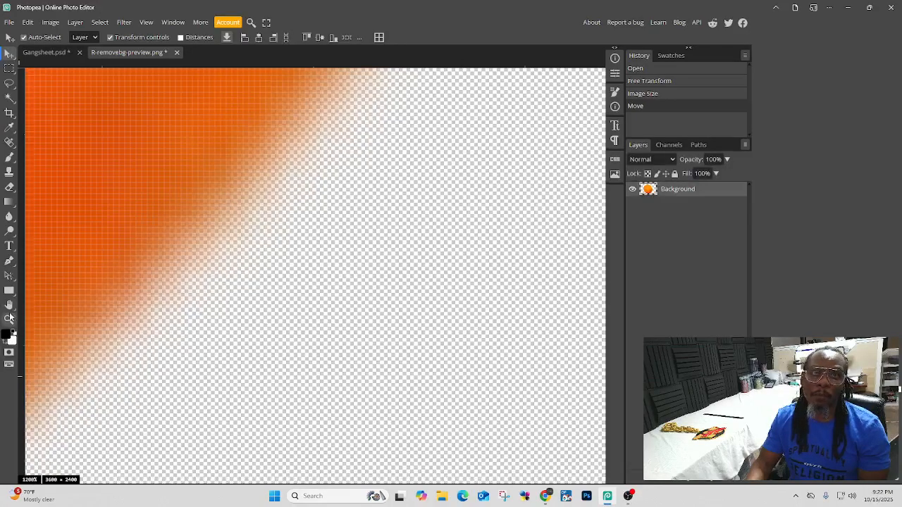
{"action": "left_click", "coordinate": [9, 318]}
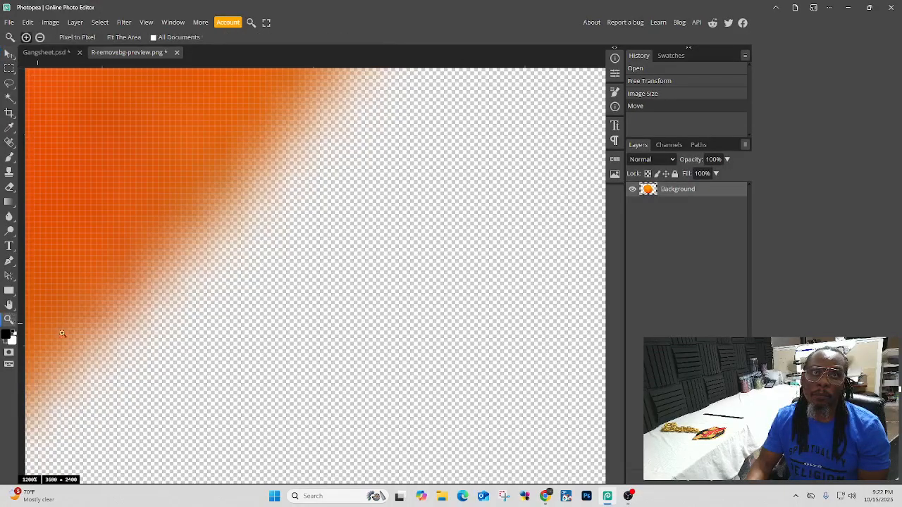
{"action": "right_click", "coordinate": [155, 332]}
{"action": "left_click", "coordinate": [195, 373]}
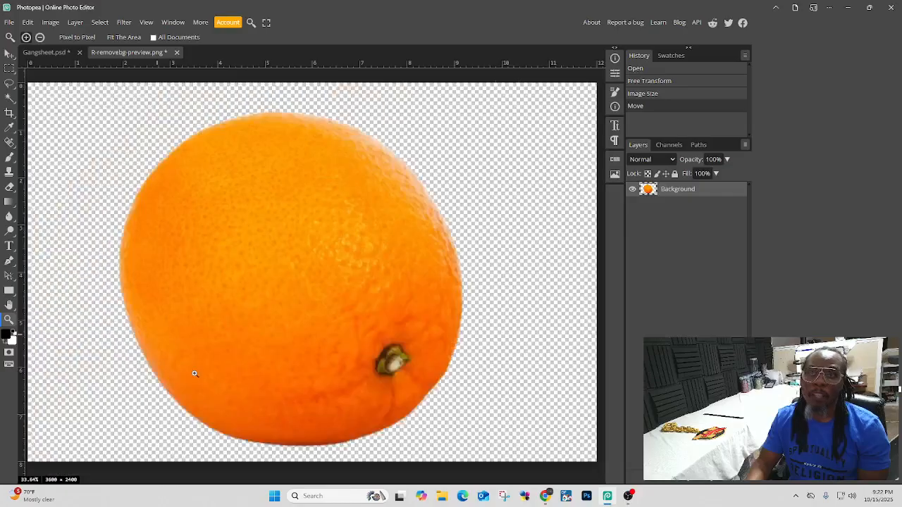
{"action": "scroll", "coordinate": [262, 315], "scroll_direction": "down", "scroll_amount": 3}
{"action": "scroll", "coordinate": [262, 315], "scroll_direction": "up", "scroll_amount": 2}
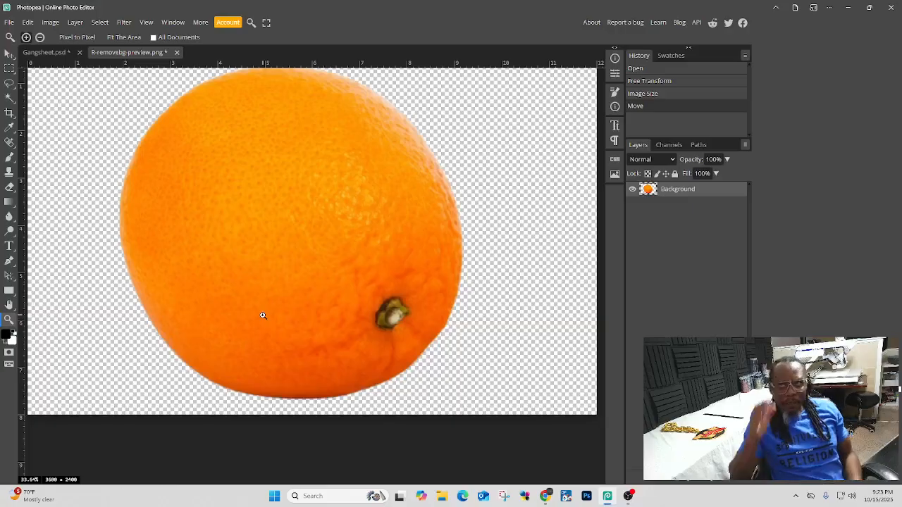
{"action": "scroll", "coordinate": [282, 134], "scroll_direction": "up", "scroll_amount": 3}
{"action": "scroll", "coordinate": [284, 153], "scroll_direction": "down", "scroll_amount": 2}
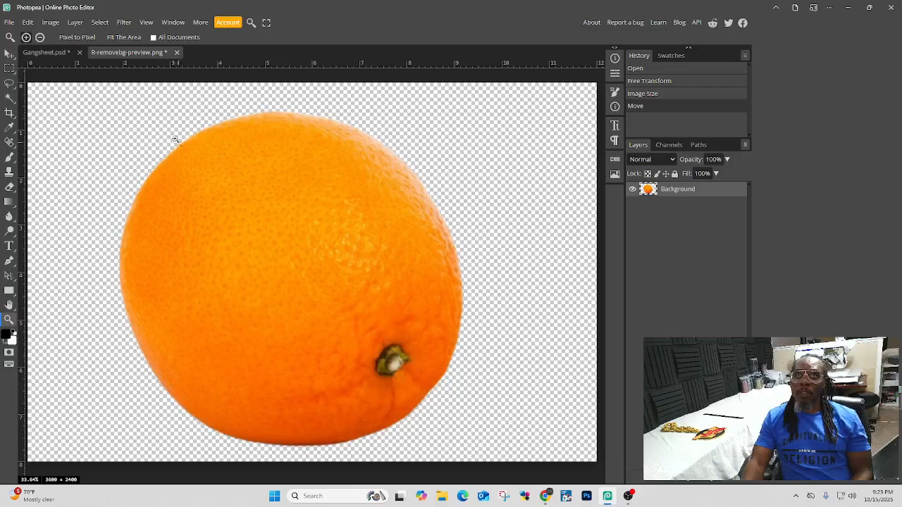
Step: Close the R-removebg-preview.png document without saving and return to the Gangsheet.psd document
{"action": "left_click", "coordinate": [177, 52]}
{"action": "left_click", "coordinate": [497, 65]}
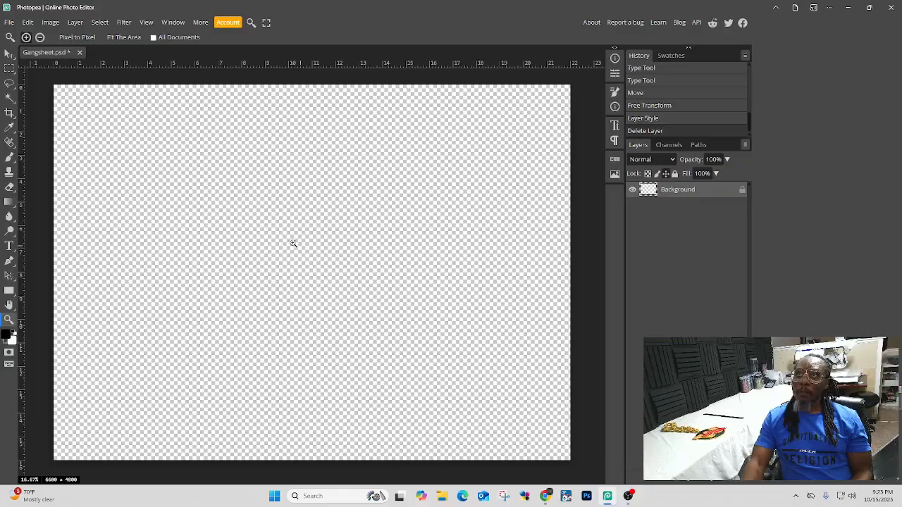
{"action": "scroll", "coordinate": [250, 237], "scroll_direction": "up", "scroll_amount": 2}
{"action": "scroll", "coordinate": [252, 237], "scroll_direction": "down", "scroll_amount": 2}
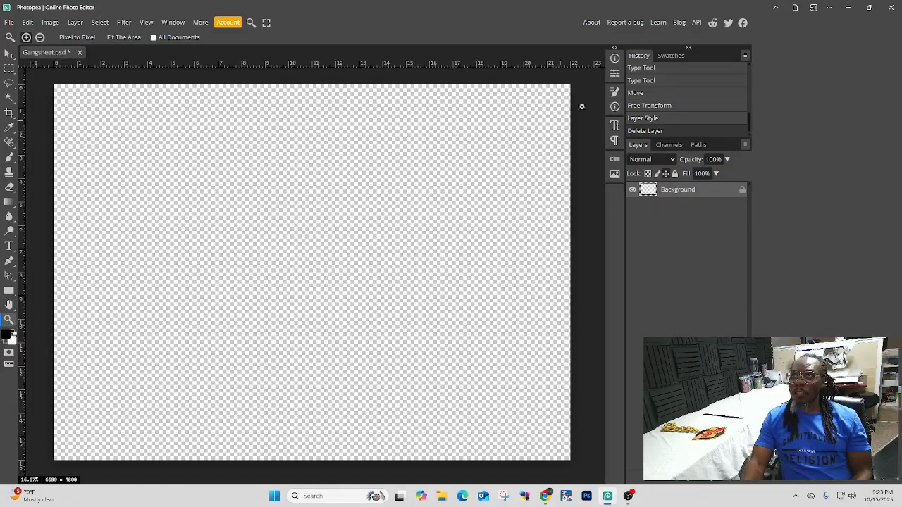
Step: Check the Info readout and the layer properties of the empty gang sheet, and hide them again
{"action": "left_click", "coordinate": [616, 59]}
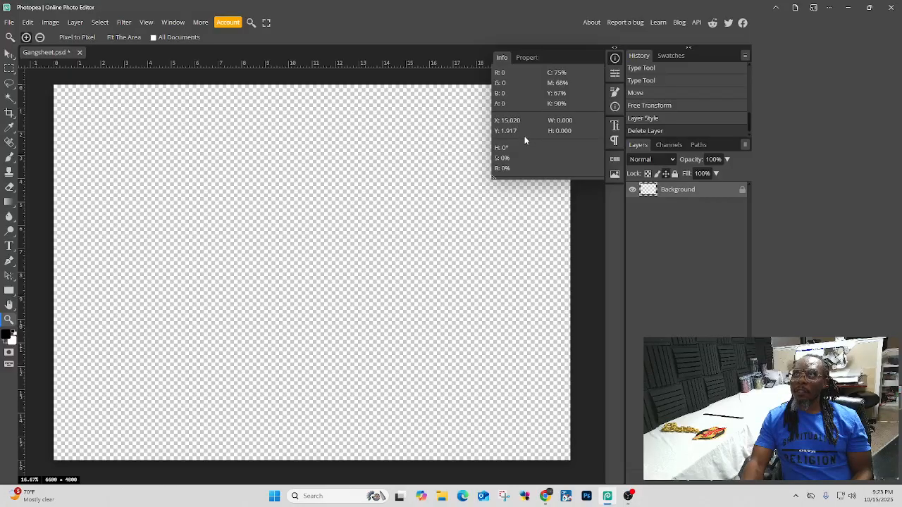
{"action": "left_click", "coordinate": [127, 181]}
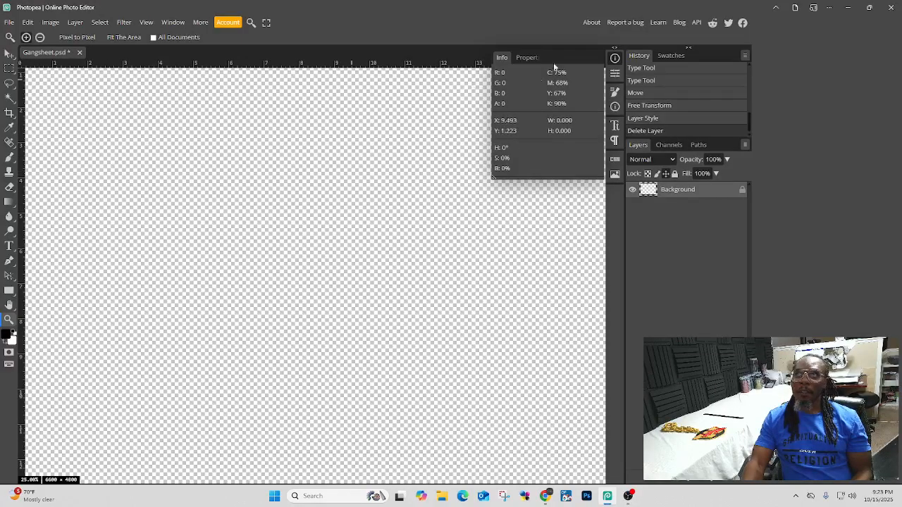
{"action": "left_click", "coordinate": [615, 74]}
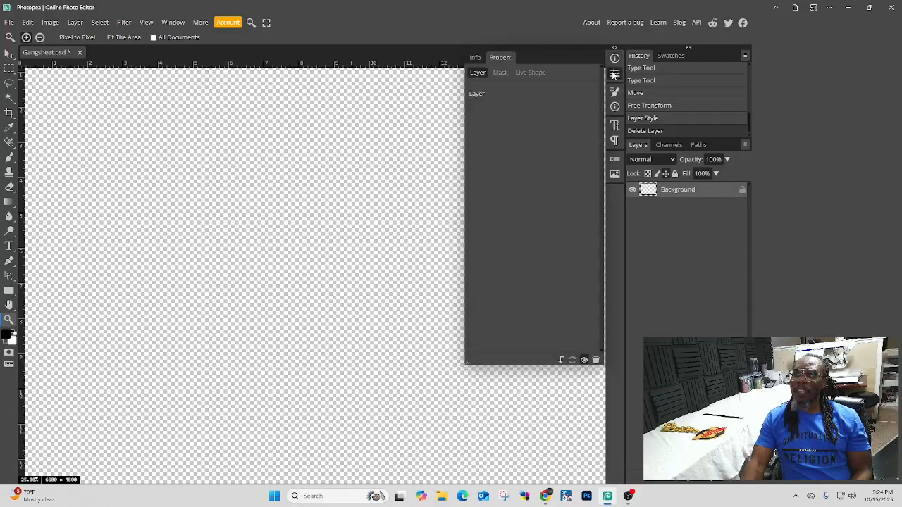
{"action": "left_click", "coordinate": [319, 185]}
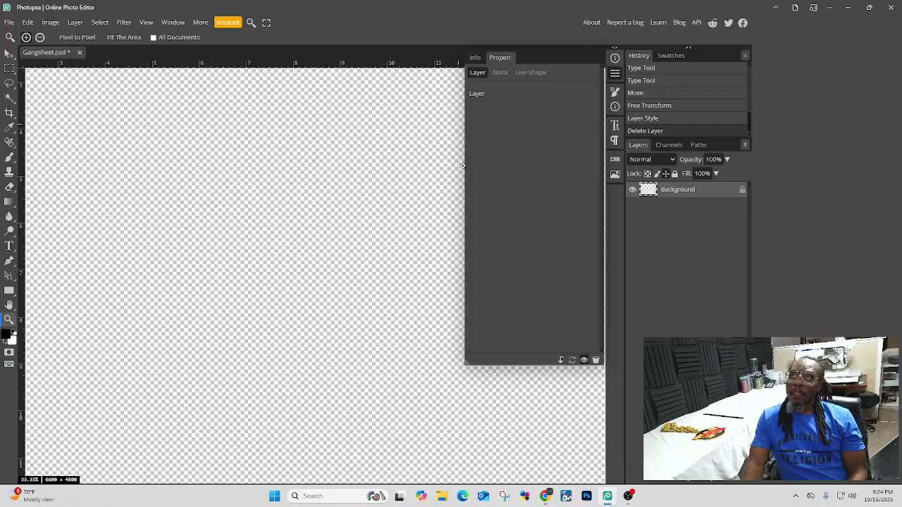
{"action": "left_click", "coordinate": [613, 74]}
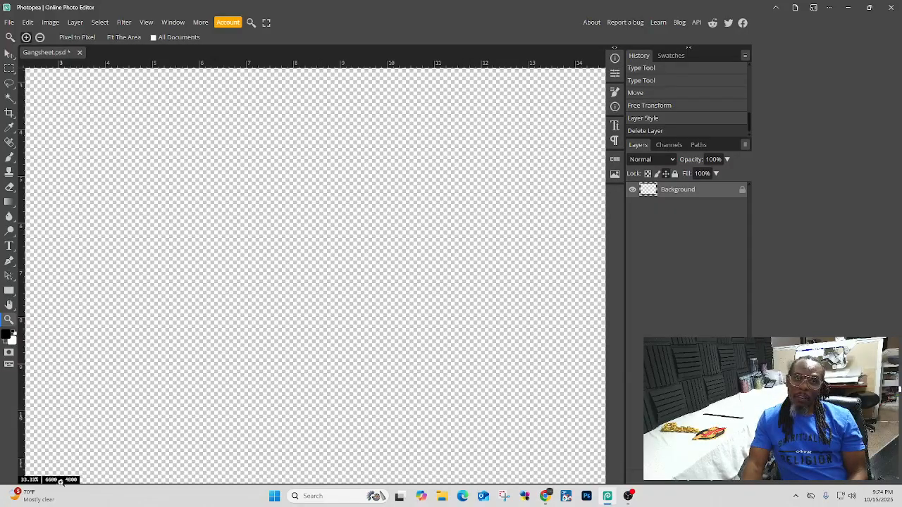